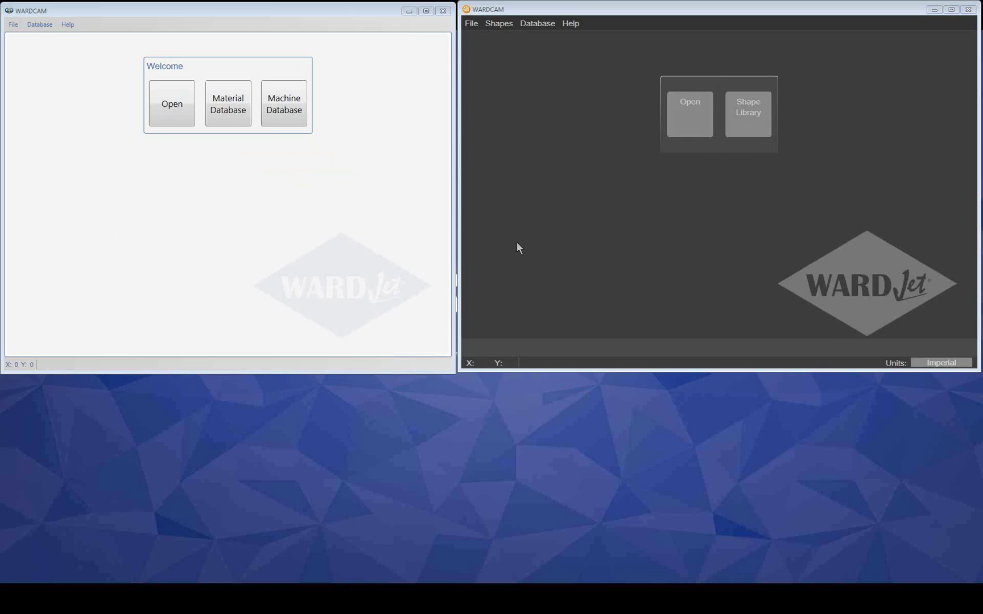
- Toggle the units of the dark-themed WARDCAM between Metric and Imperial, ending on Imperial
click(937, 369)
click(938, 367)
click(938, 367)
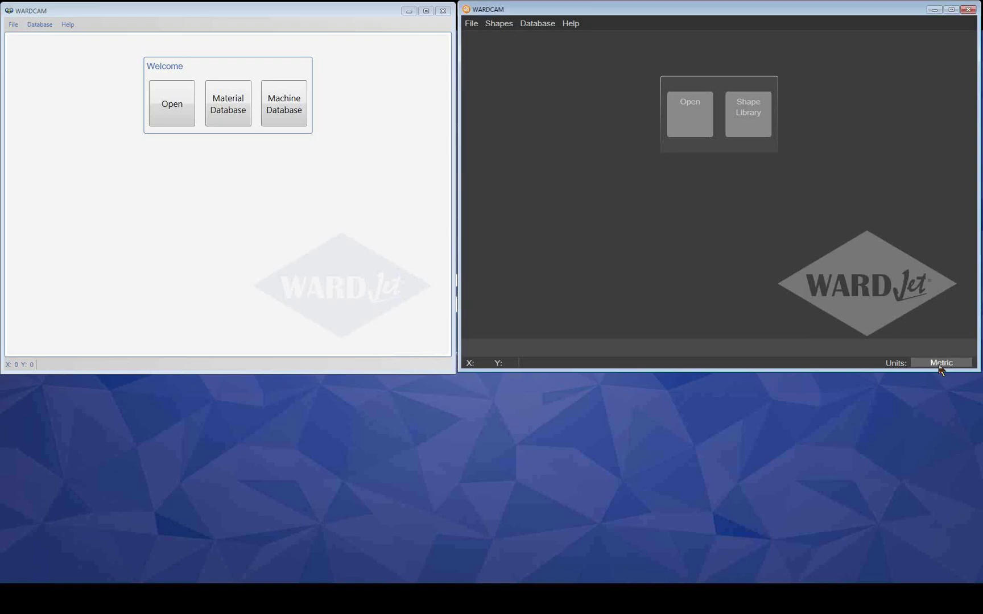
click(940, 367)
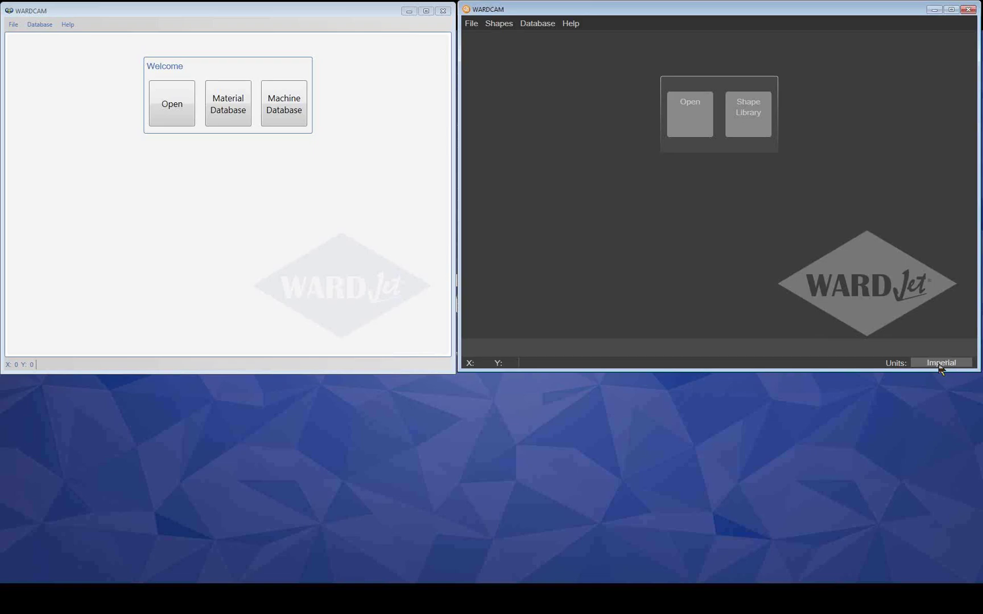
- Review the units option in the global settings of the light-themed WARDCAM version, and save and exit the dialog
click(215, 12)
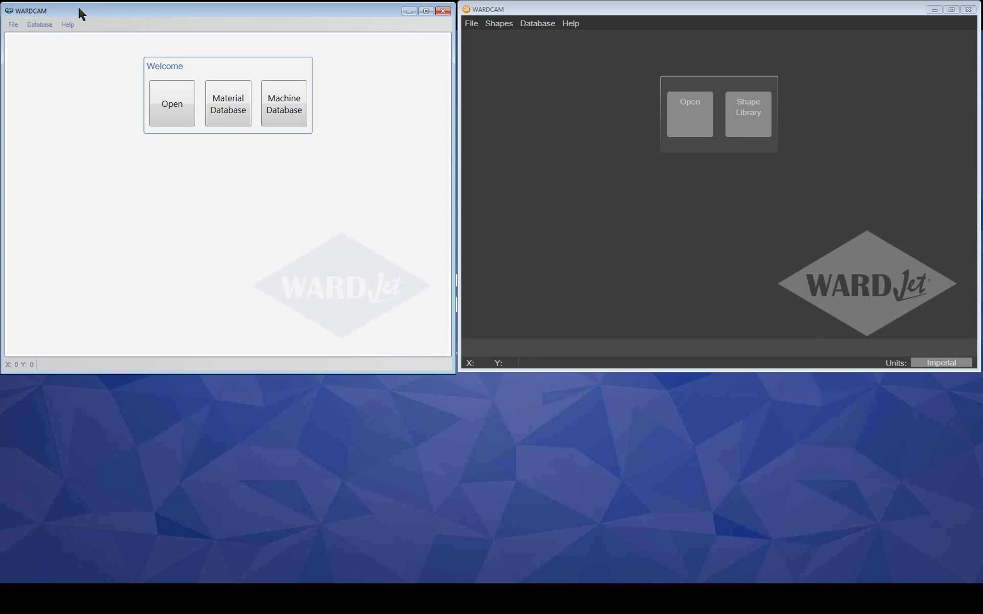
click(44, 25)
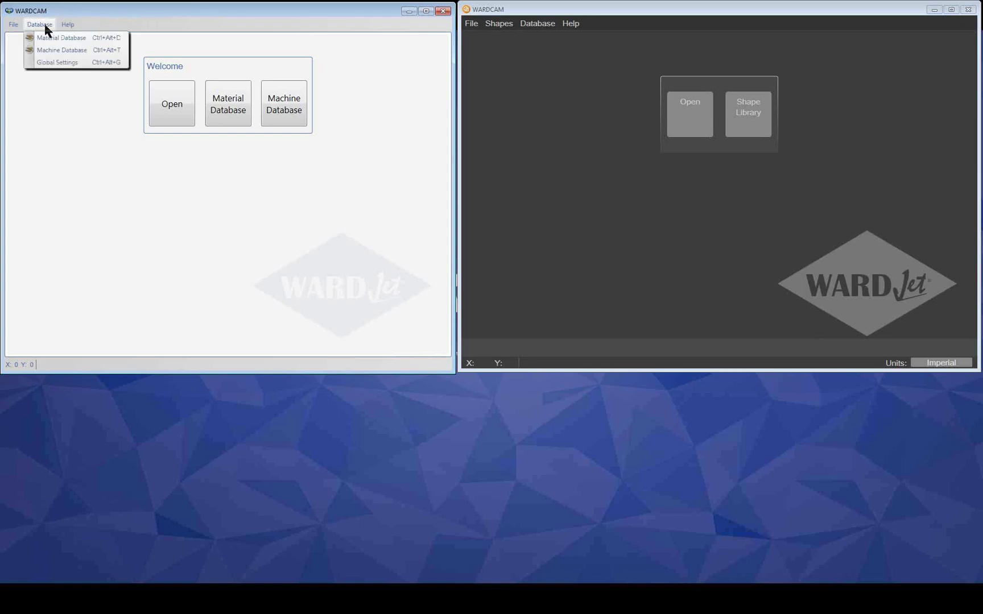
click(61, 63)
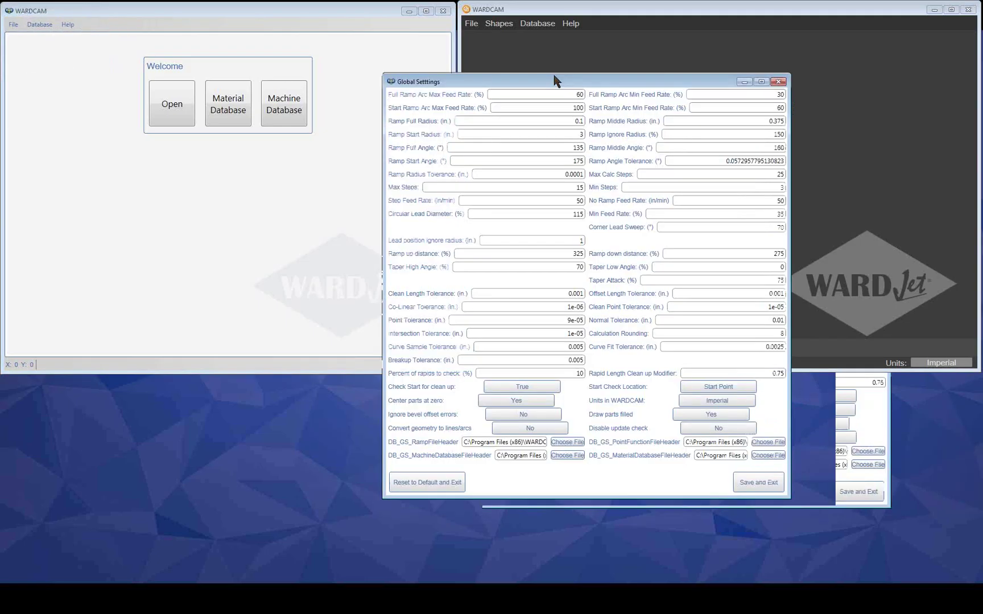
drag(555, 81, 355, 33)
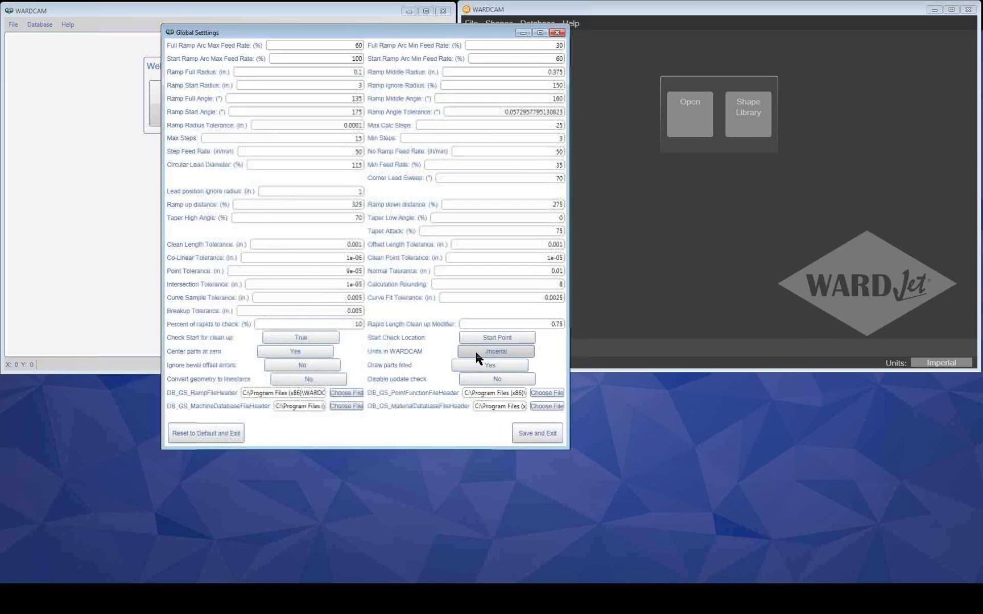
click(524, 436)
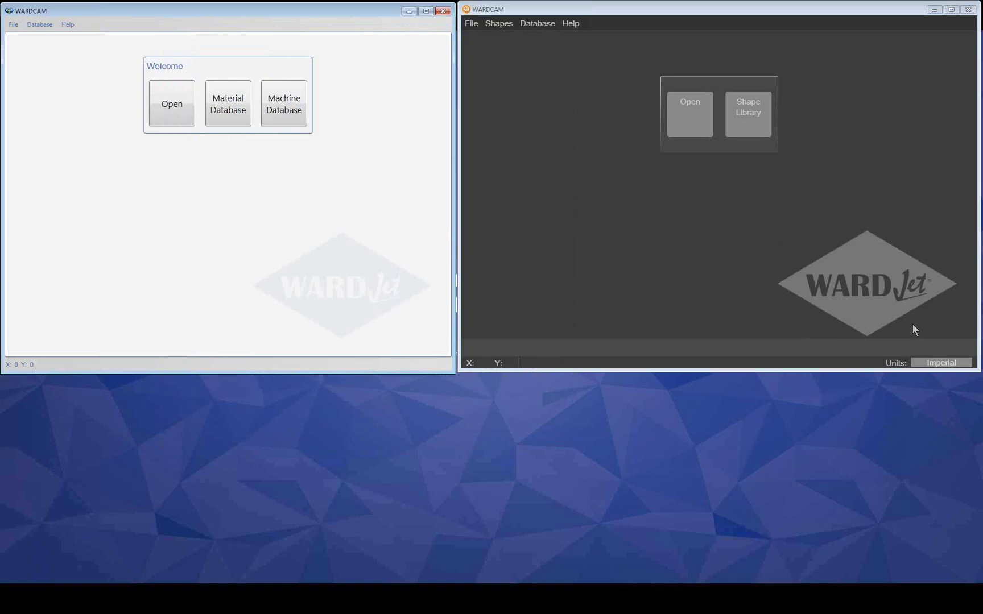
- View the available templates in the dark-themed version's shape library with its window enlarged, and close the library
click(744, 117)
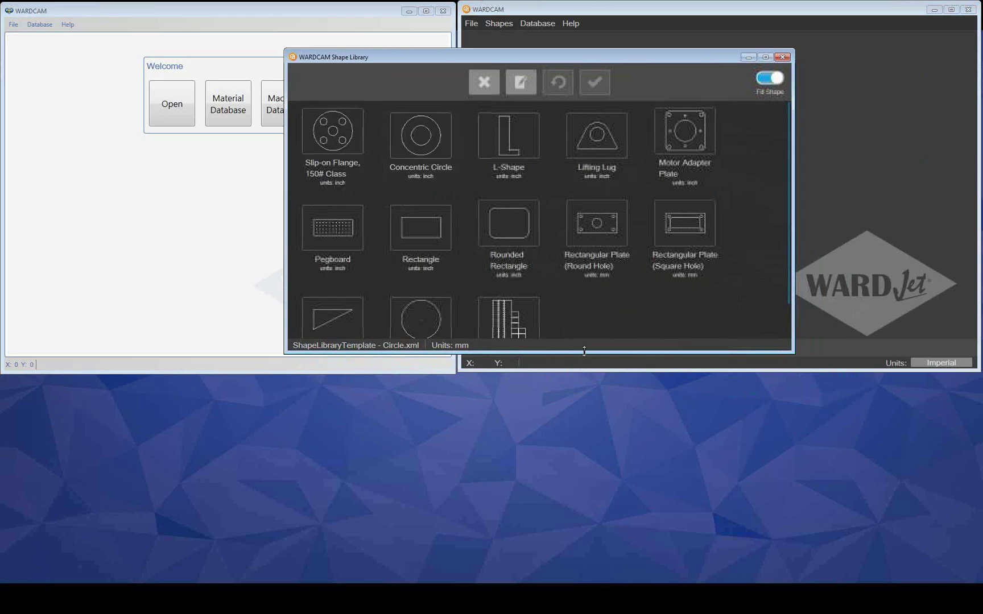
drag(584, 354, 585, 433)
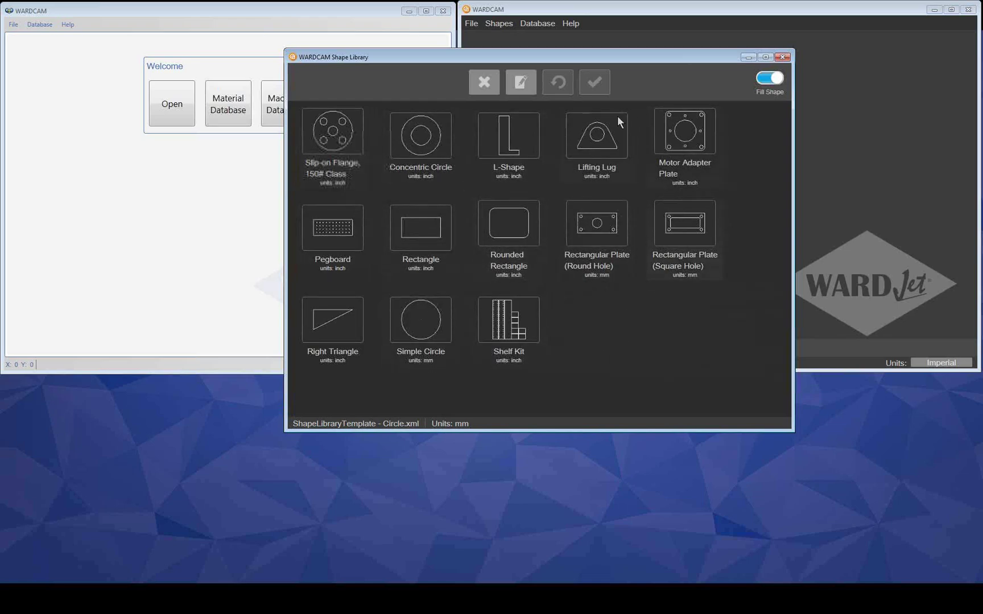
drag(689, 60, 673, 83)
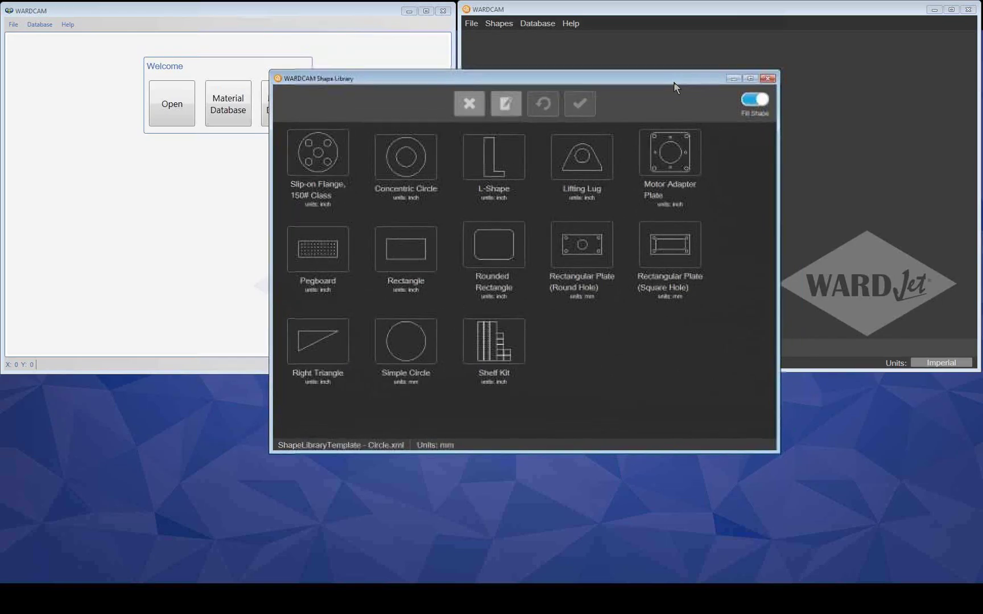
click(767, 77)
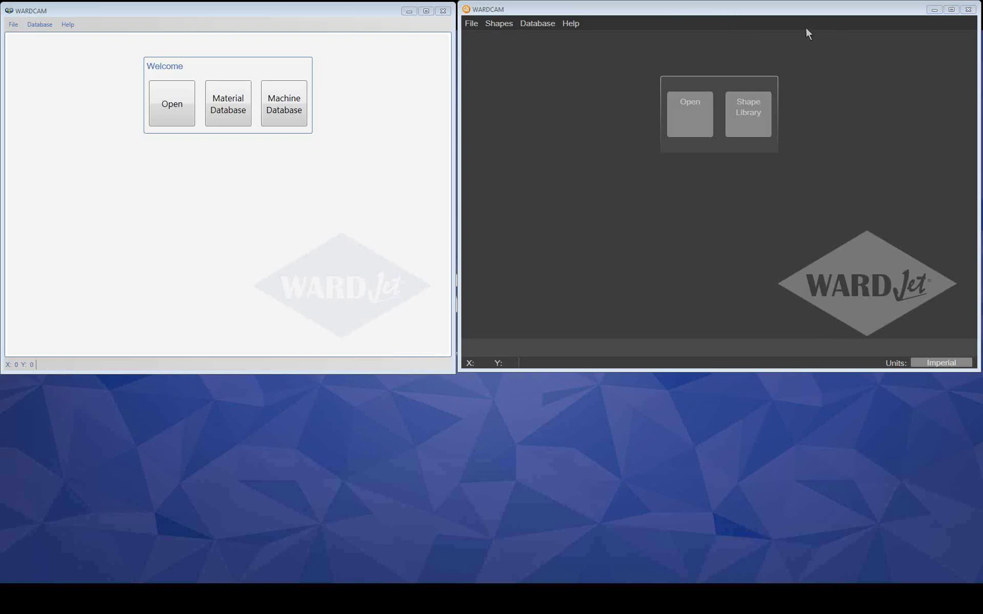
- Close the light-themed WARDCAM window and maximize the dark-themed one
click(443, 12)
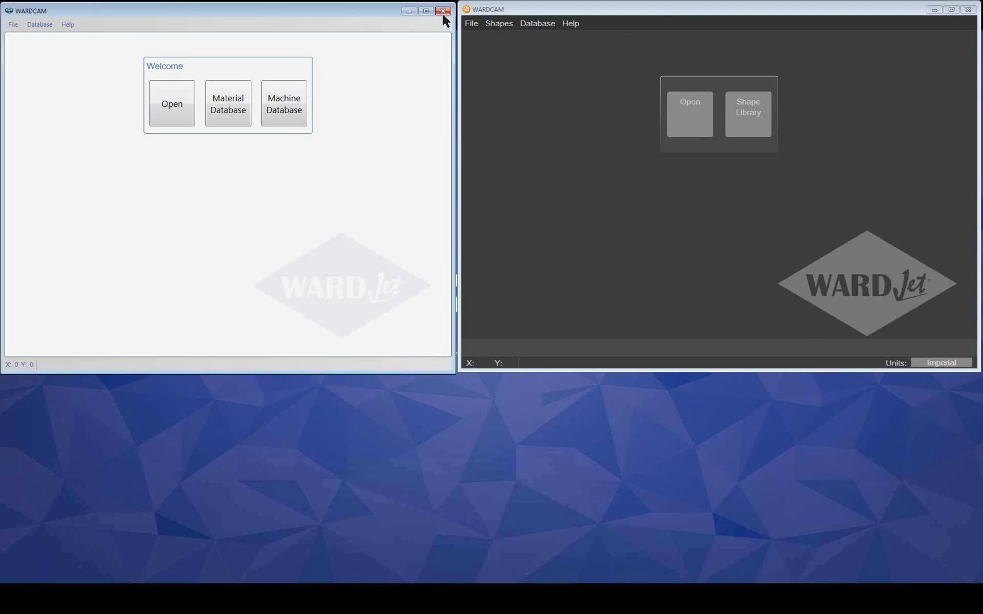
click(951, 9)
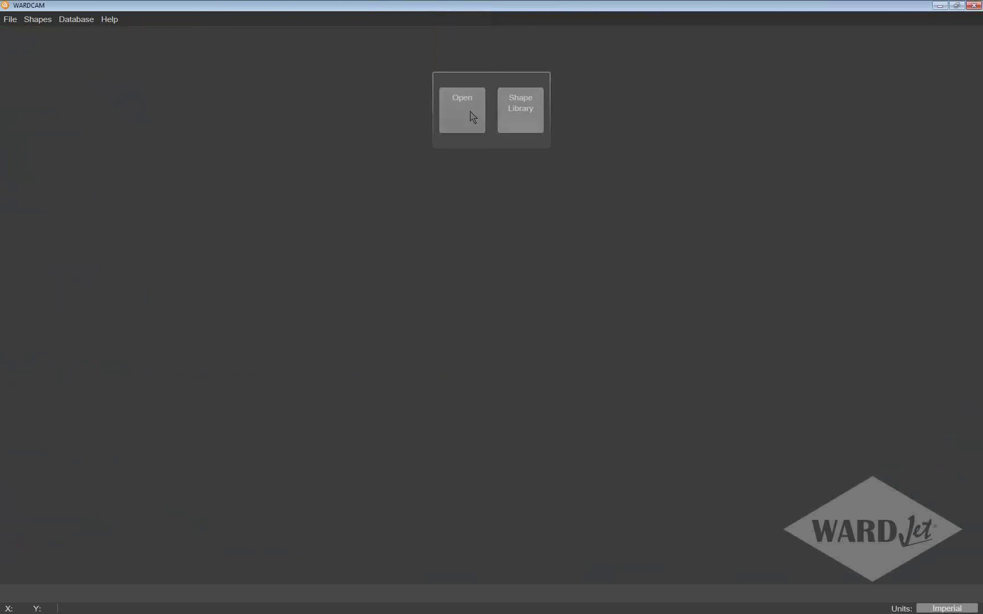
click(524, 113)
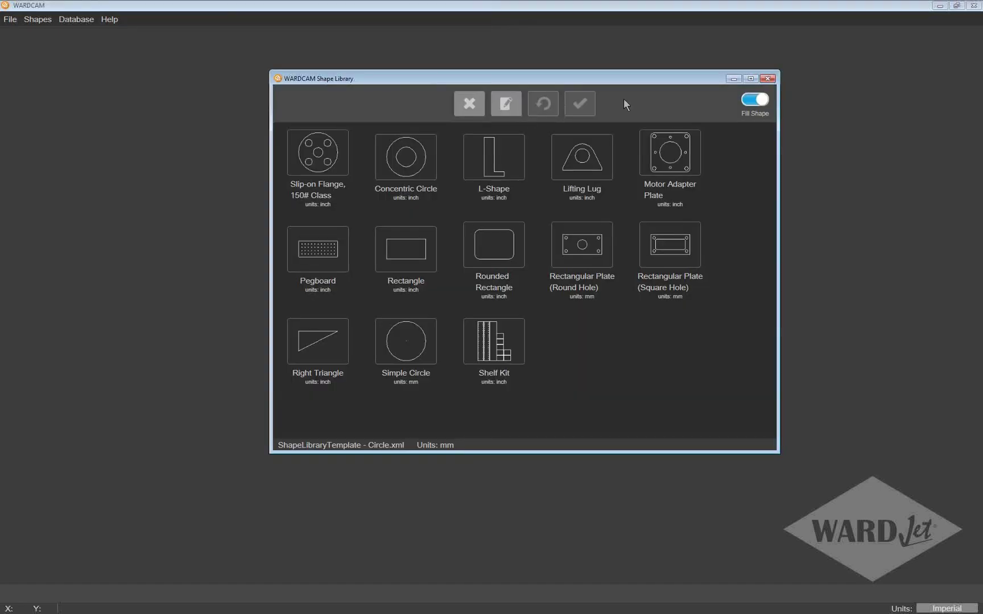
click(769, 80)
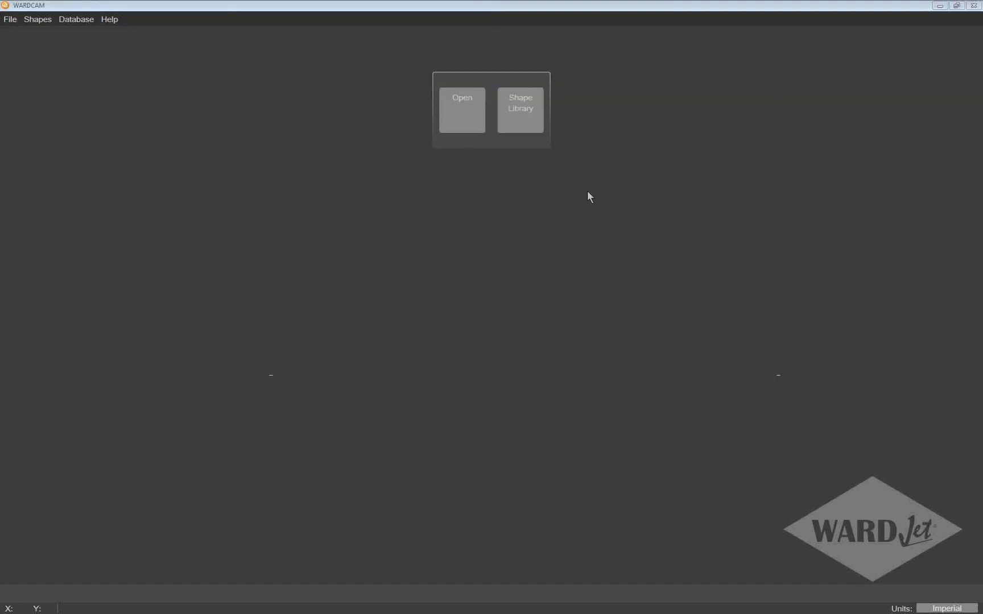
- Import the drawing Import-1 Inch.dxf from the DXF Files folder, filtering the file list to DXF files
click(464, 119)
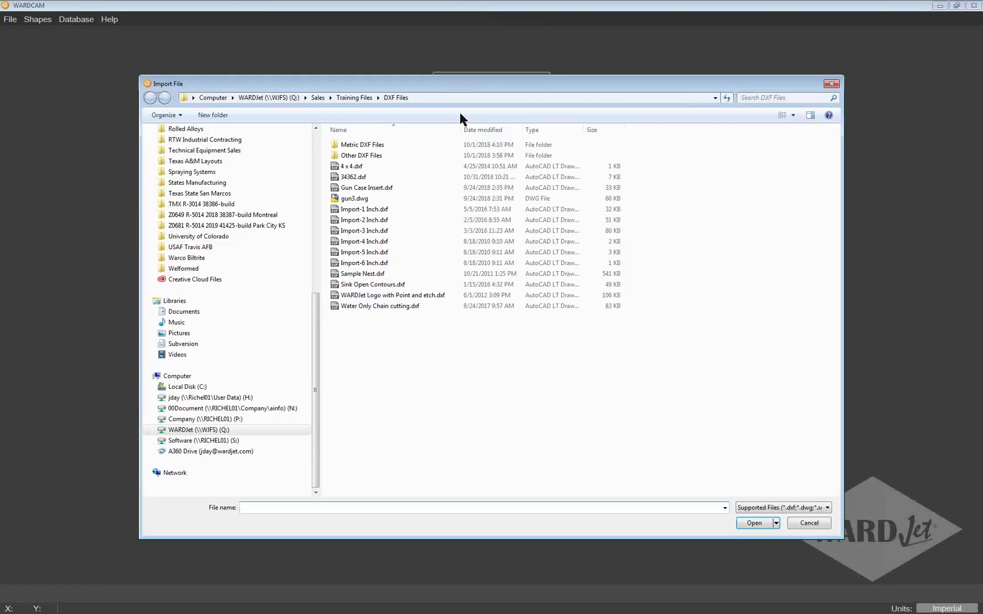
drag(452, 87, 428, 70)
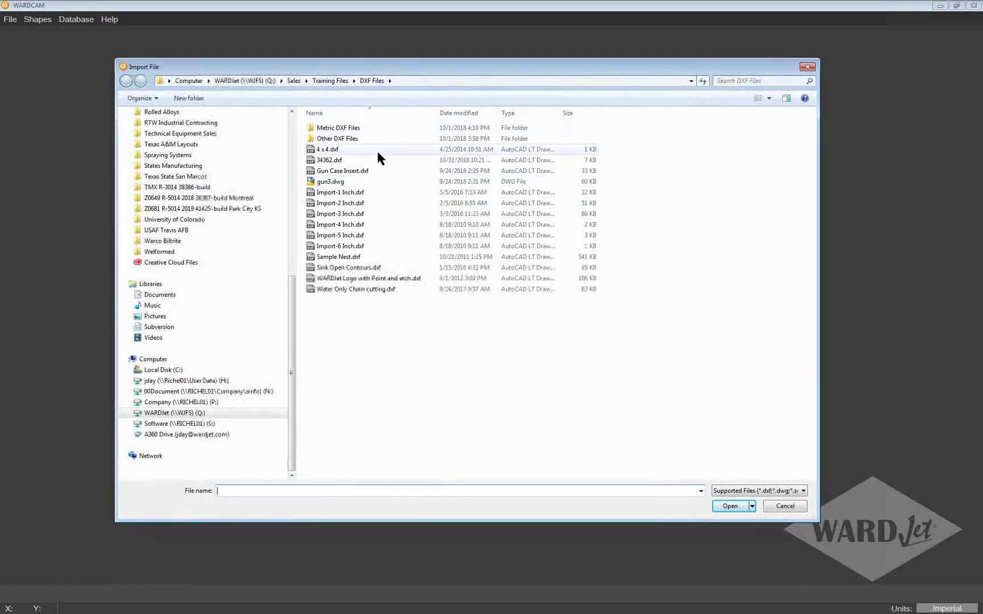
click(774, 490)
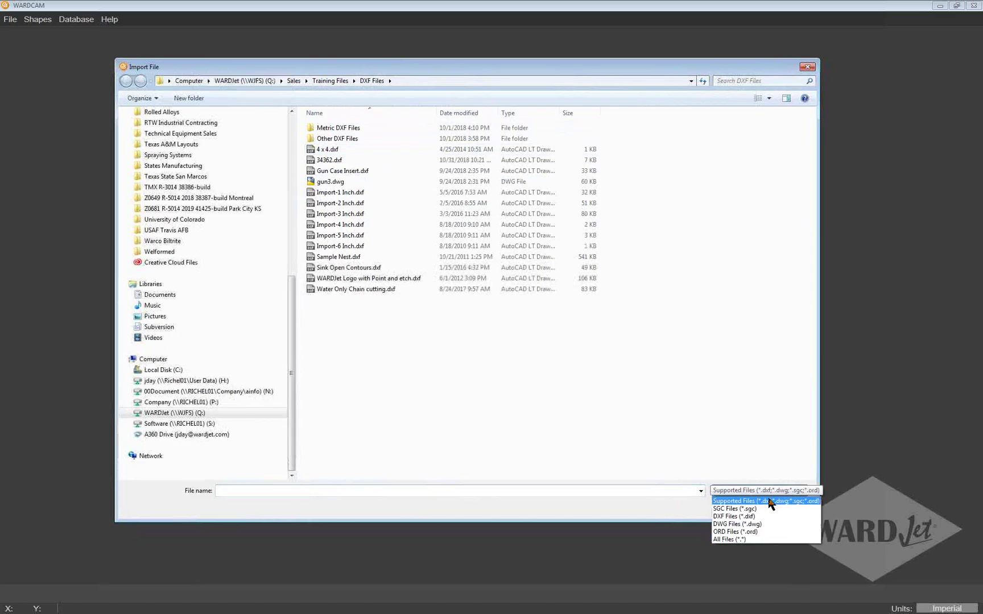
click(737, 525)
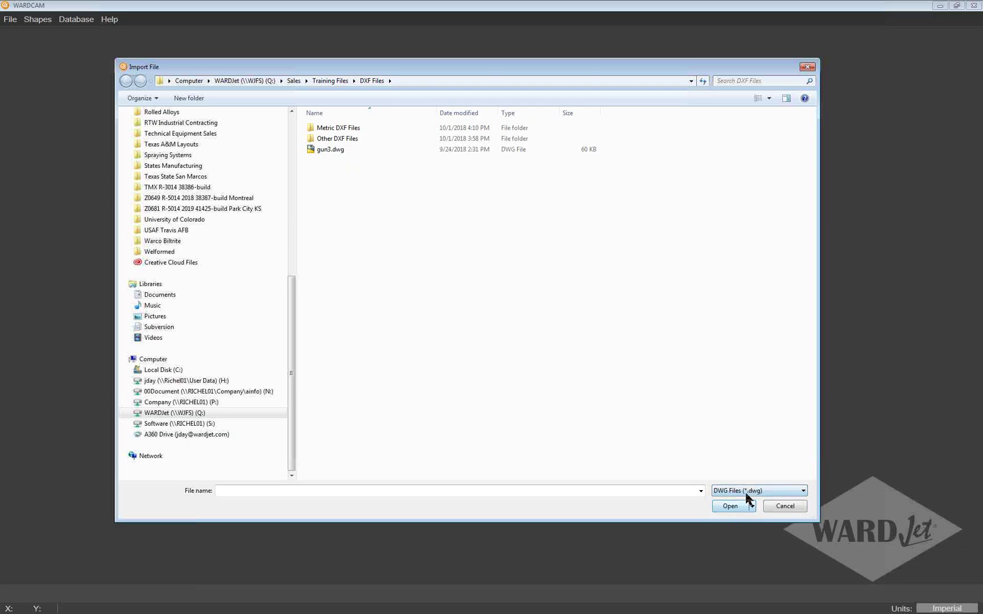
click(746, 493)
click(739, 516)
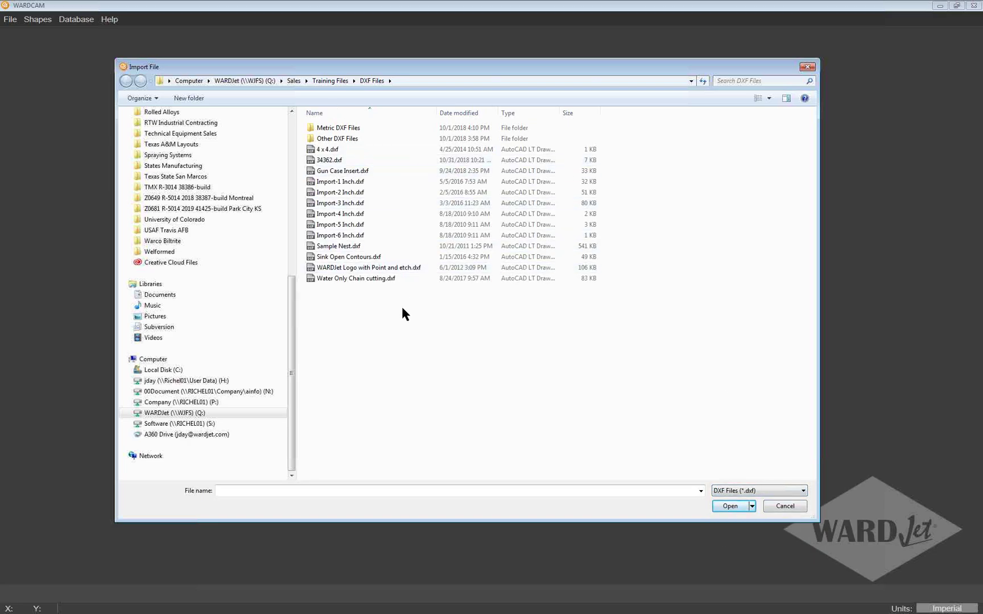
click(341, 184)
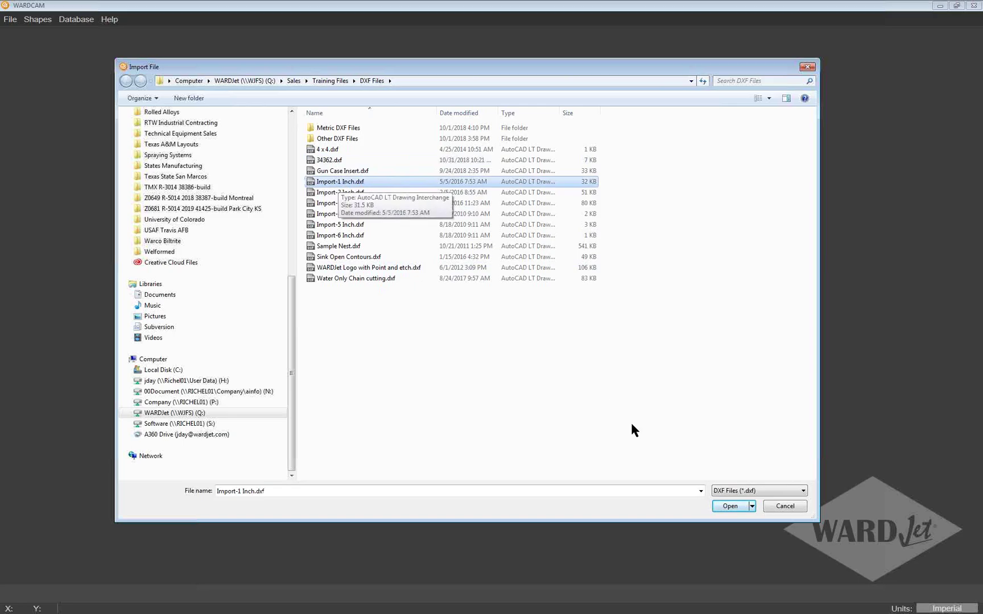
double_click(341, 182)
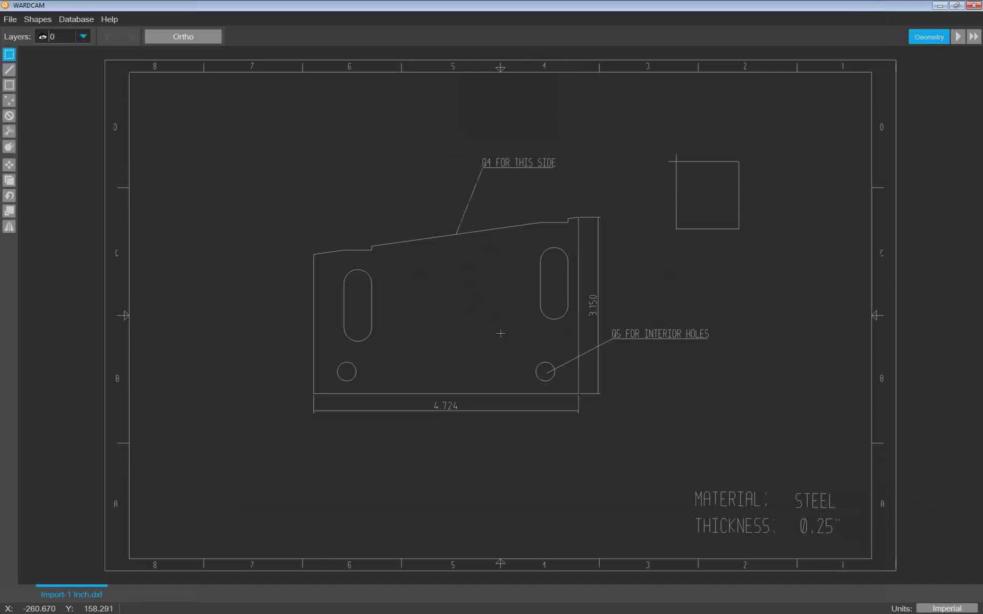
- Window-select the top edge of the drawing frame with its zone numbers, and clear the selection
scroll(500, 333, down, 2)
middle_drag(500, 333, 449, 334)
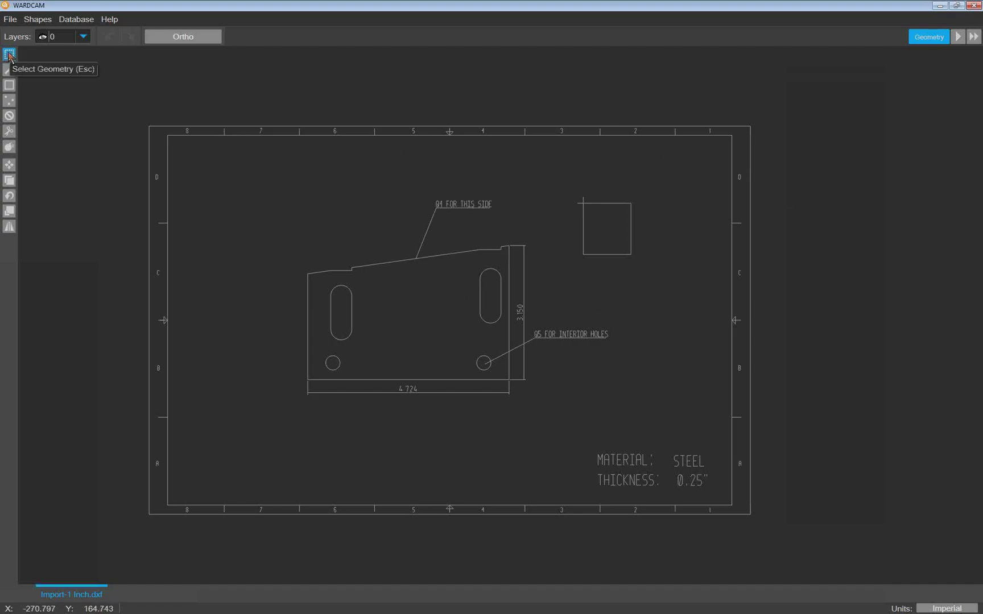
drag(105, 86, 858, 163)
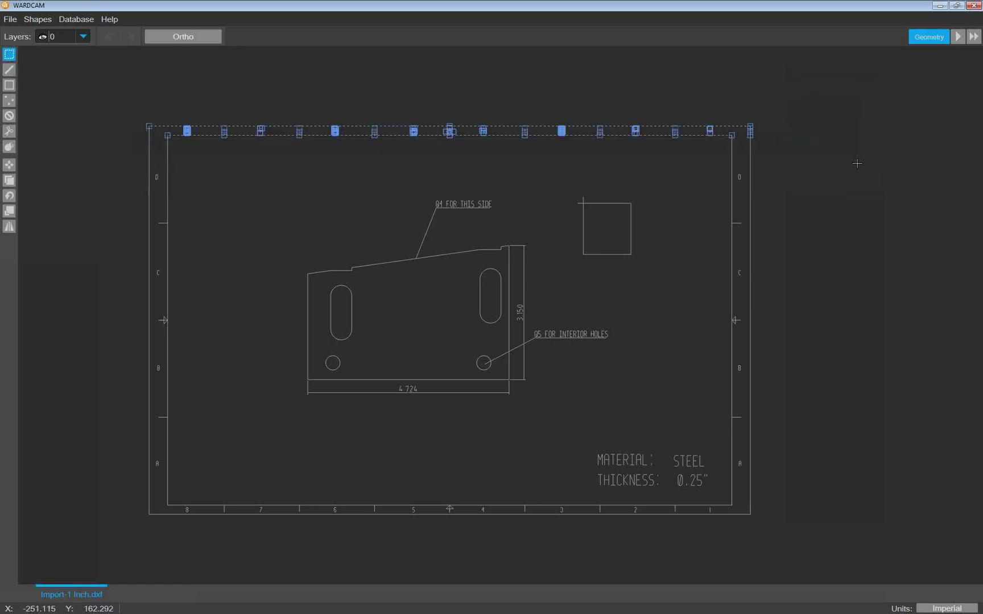
click(857, 163)
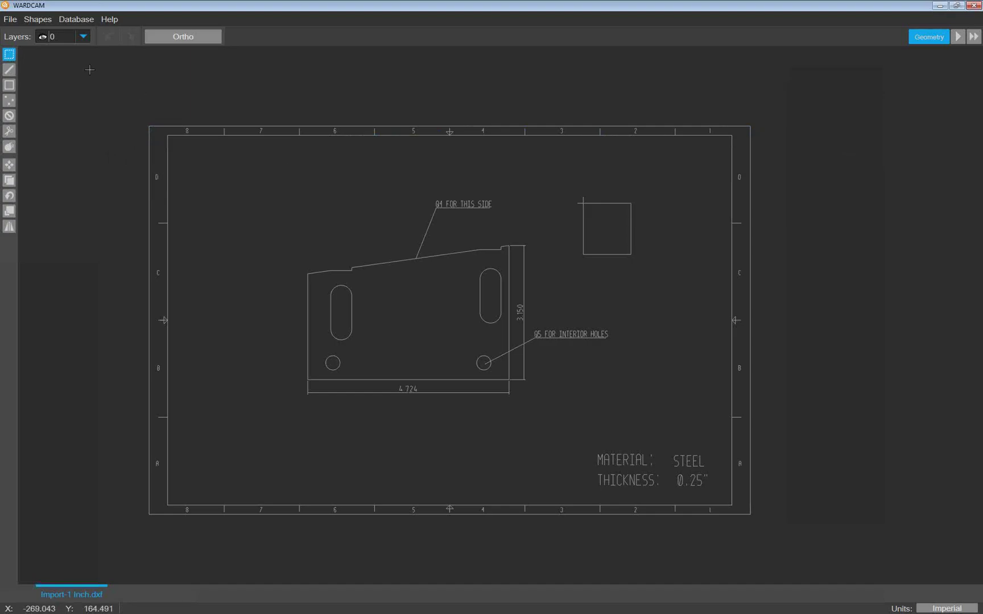
- Window-select the frame's top edge together with the D zone labels on both sides, and clear the selection
mouse_move(80, 68)
mouse_down()
mouse_move(309, 158)
mouse_move(753, 173)
mouse_move(785, 192)
mouse_move(783, 166)
mouse_move(790, 186)
mouse_up()
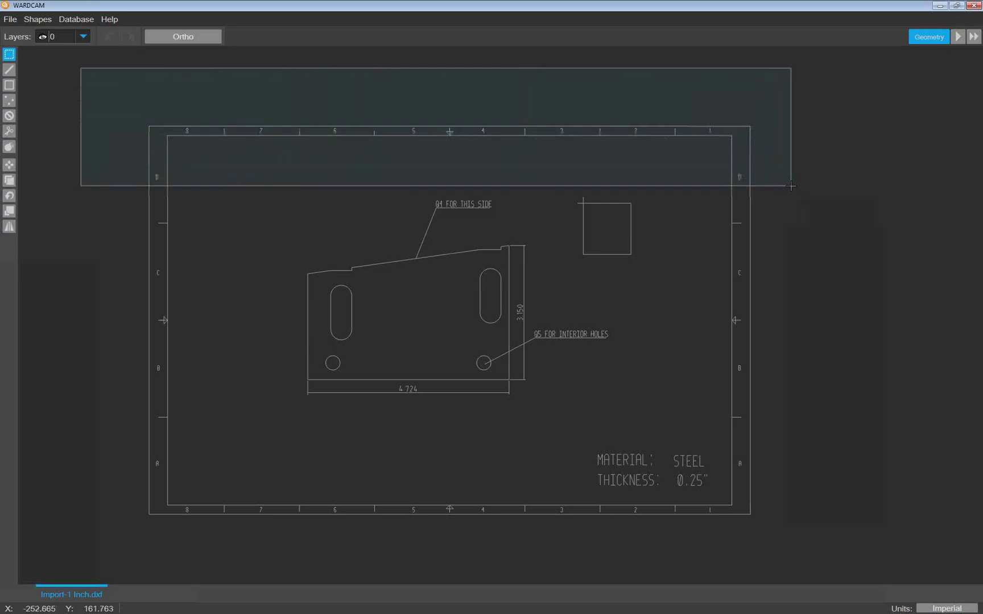
drag(790, 186, 790, 185)
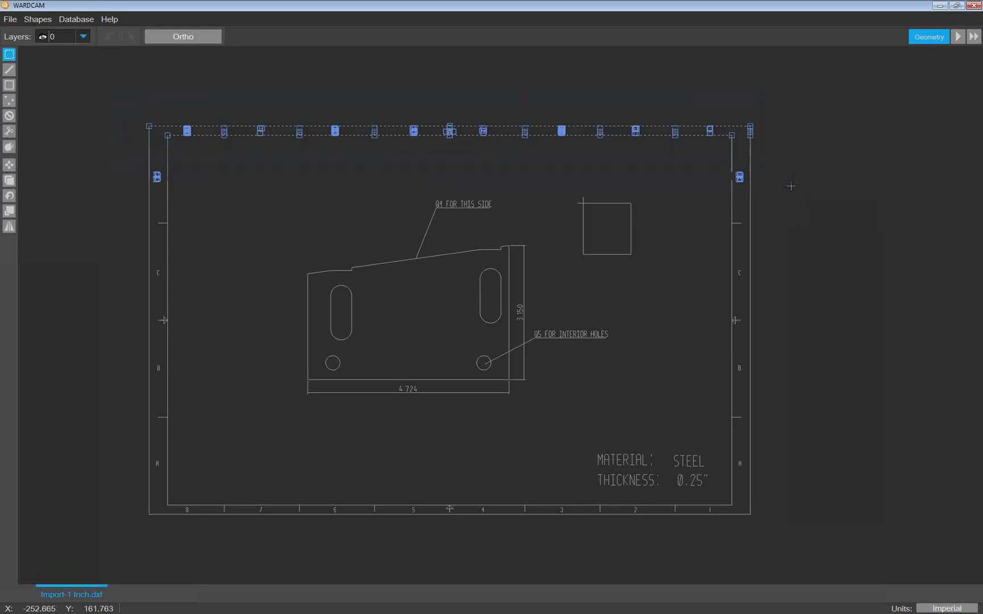
click(455, 124)
drag(70, 81, 786, 195)
click(784, 192)
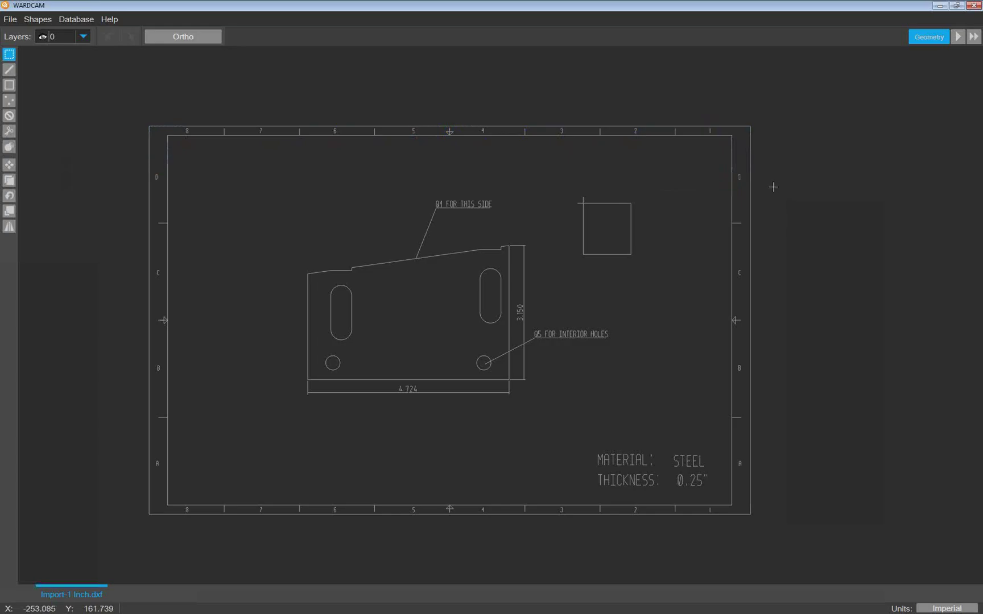
- Crossing-select the upper frame area so the long vertical side lines are included, and clear the selection
drag(240, 94, 108, 76)
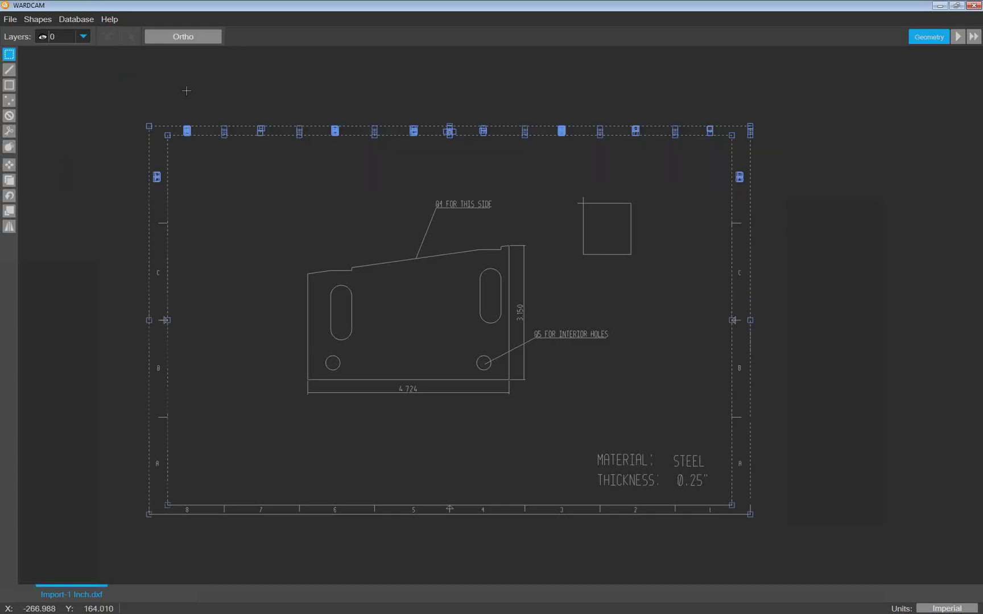
click(494, 152)
- Window-select the frame's top edge area, use additive or subtractive windows on its middle items, and clear the selection
drag(102, 89, 768, 200)
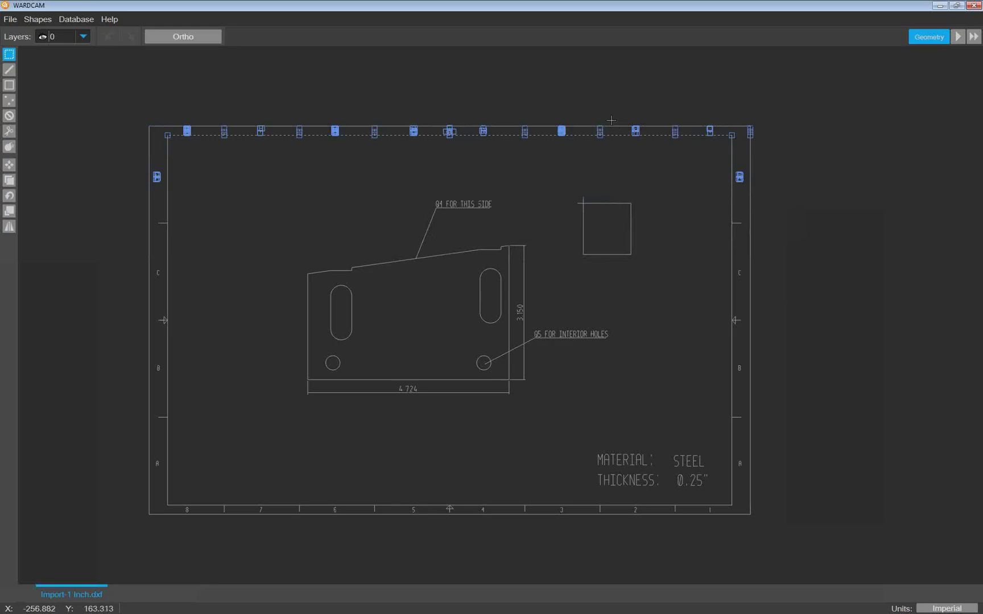
mouse_move(463, 107)
ctrl+mouse_down()
mouse_move(529, 154)
mouse_move(627, 179)
ctrl+mouse_up()
ctrl+drag(432, 91, 651, 163)
click(650, 163)
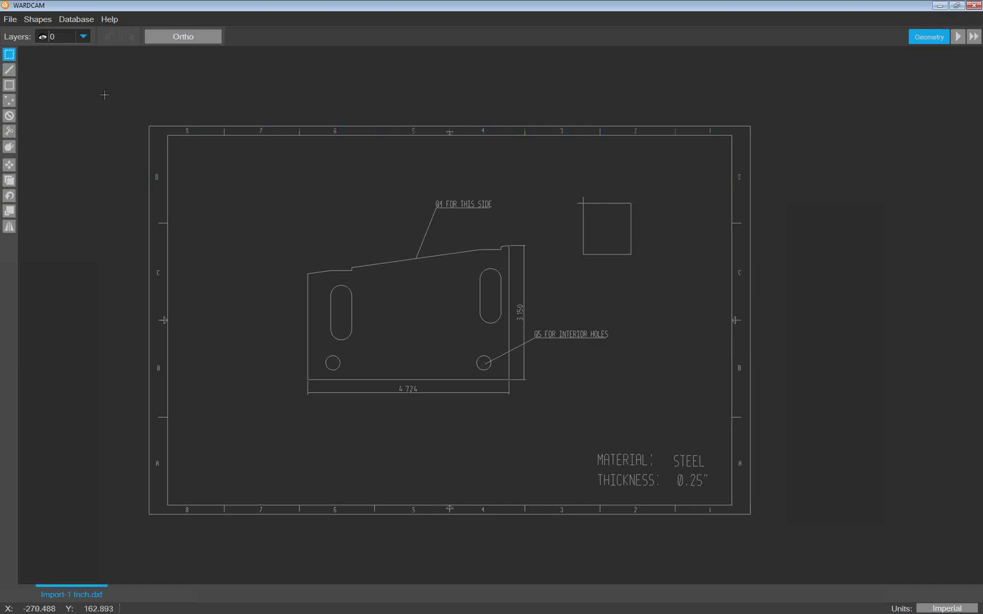
- Delete the frame's top edge lines with their zone numbers and both D zone labels
drag(101, 77, 770, 183)
key(Delete)
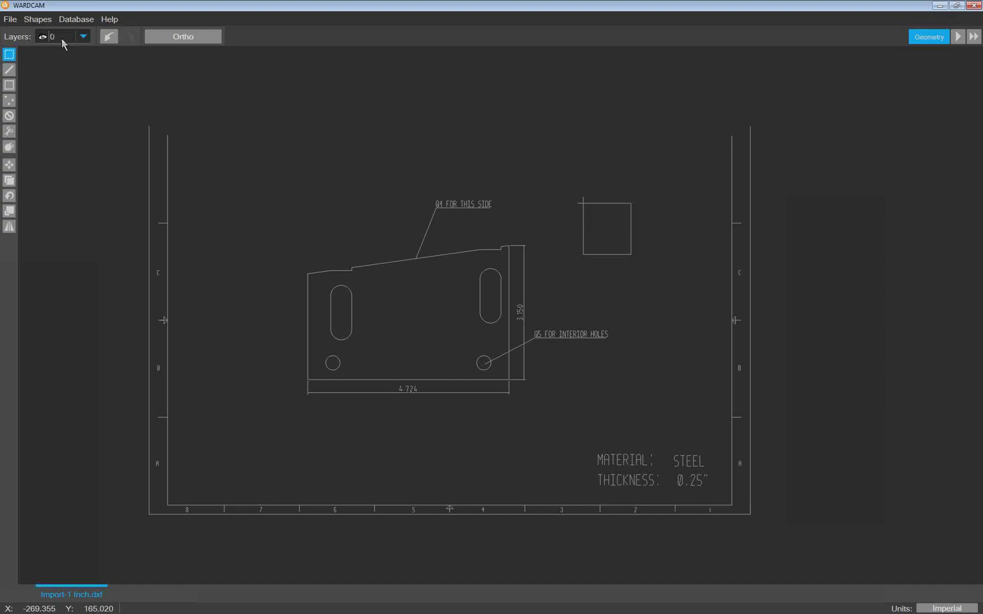
- Hide the DIM layer so the dimensions and notes are not displayed
click(83, 37)
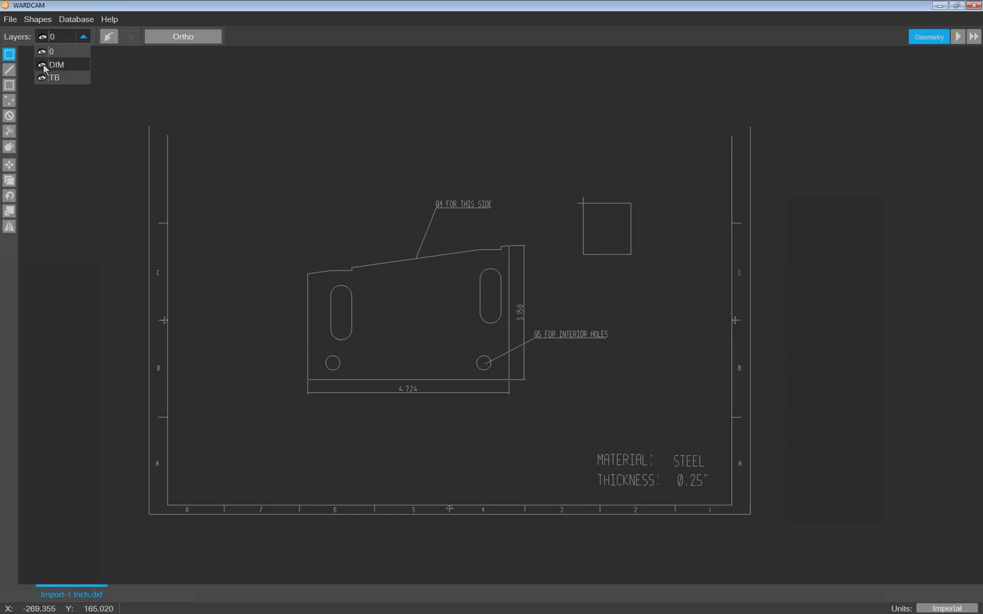
click(43, 67)
click(82, 141)
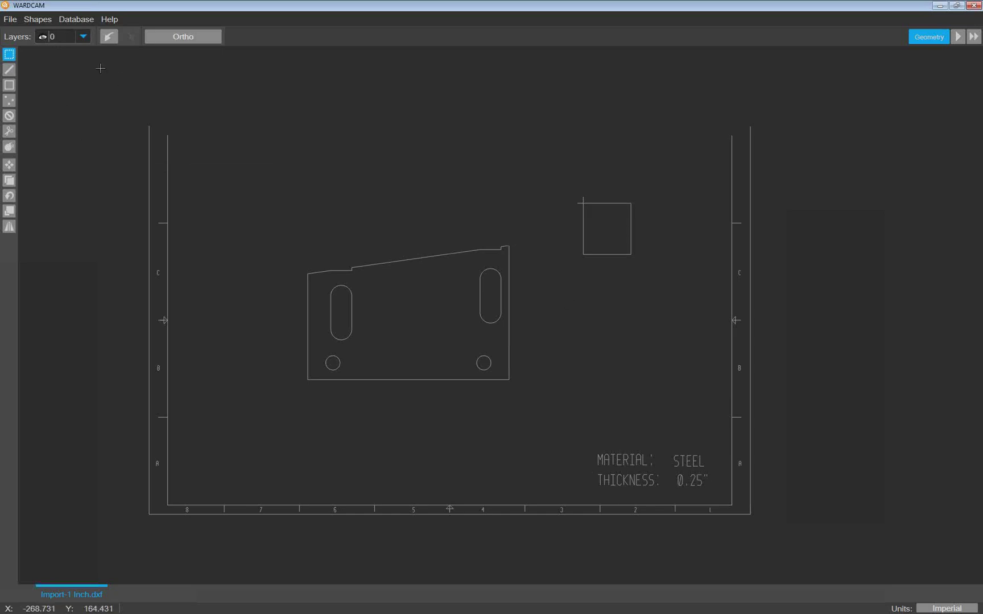
- Hide the TB layer so the title block frame and the material notes are not displayed
click(83, 37)
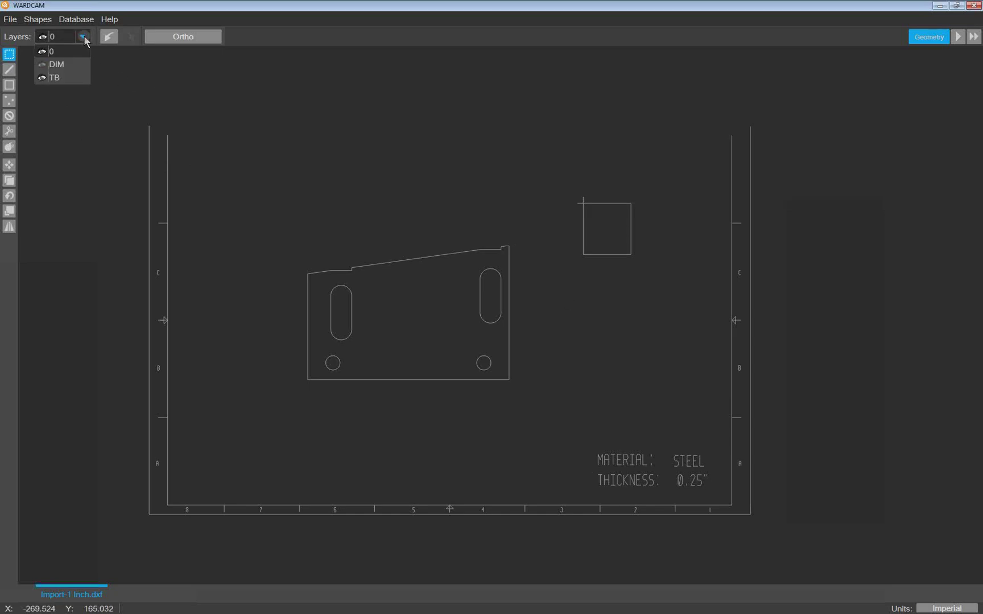
click(41, 77)
click(74, 180)
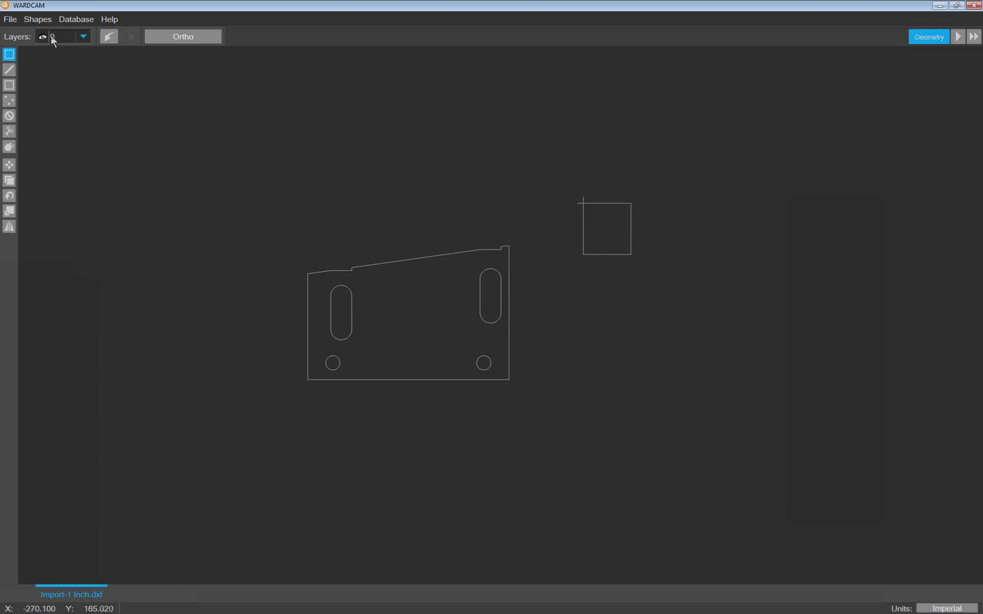
- Make the hidden TB layer current and place four copies of the part with its slots and holes around the original
click(84, 37)
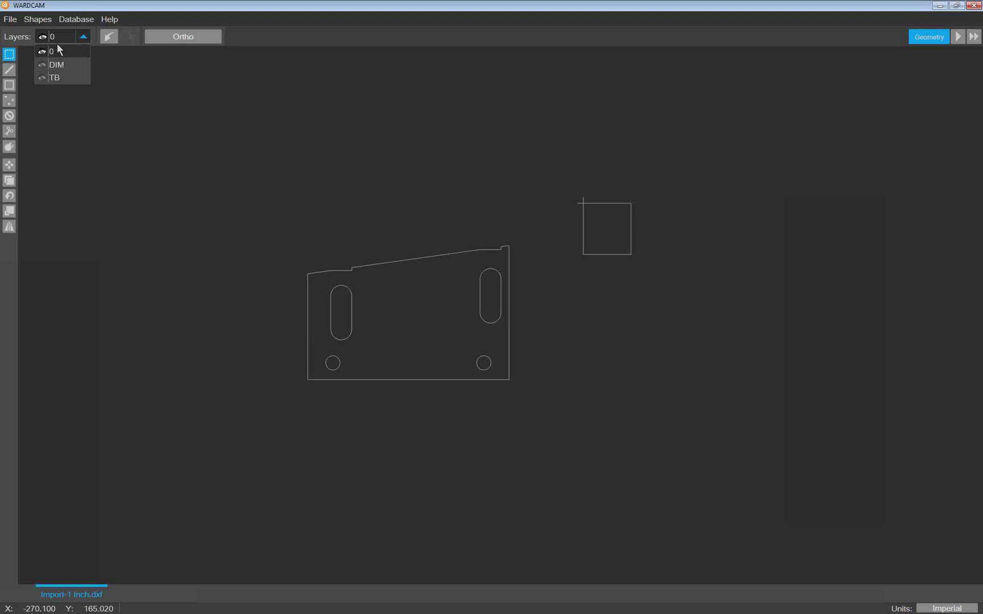
click(56, 77)
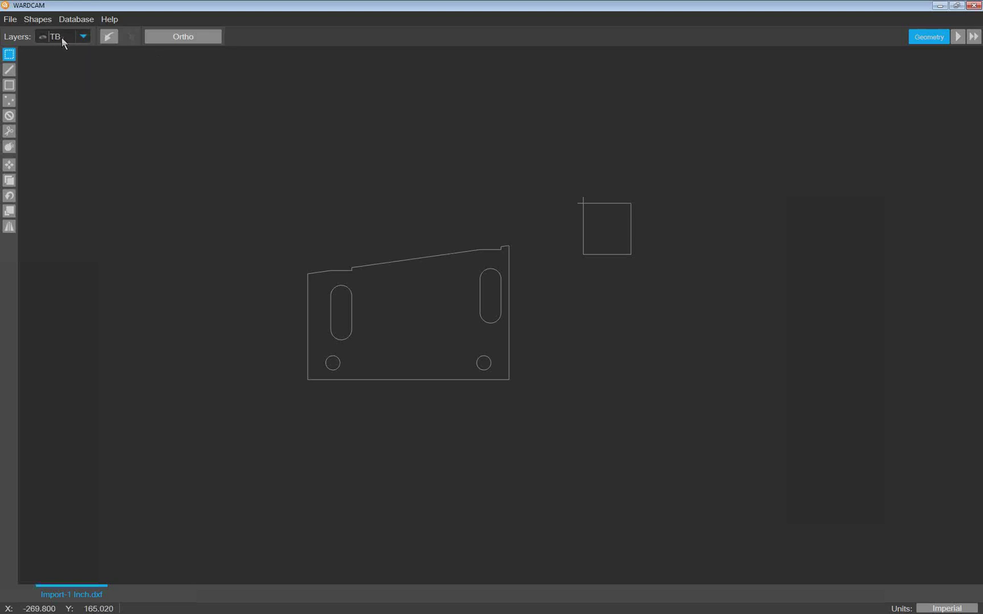
click(82, 36)
click(59, 77)
drag(274, 210, 525, 400)
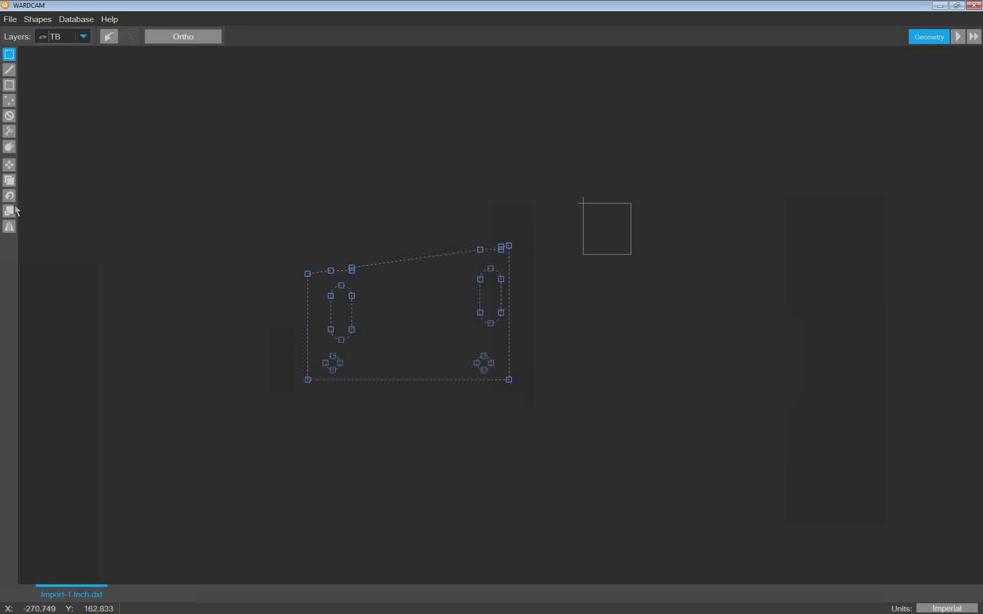
click(9, 181)
click(182, 346)
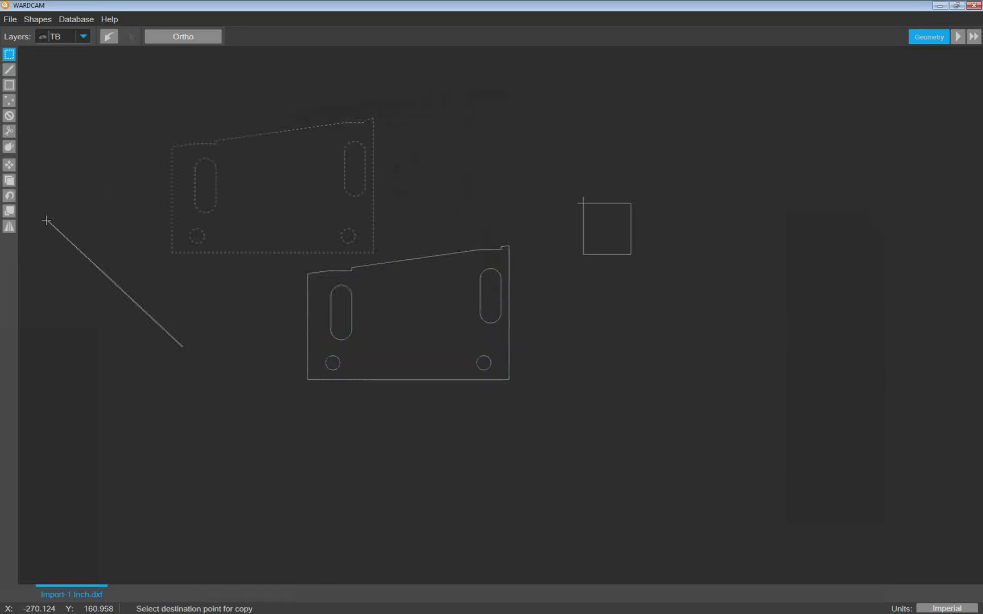
middle_drag(108, 220, 350, 209)
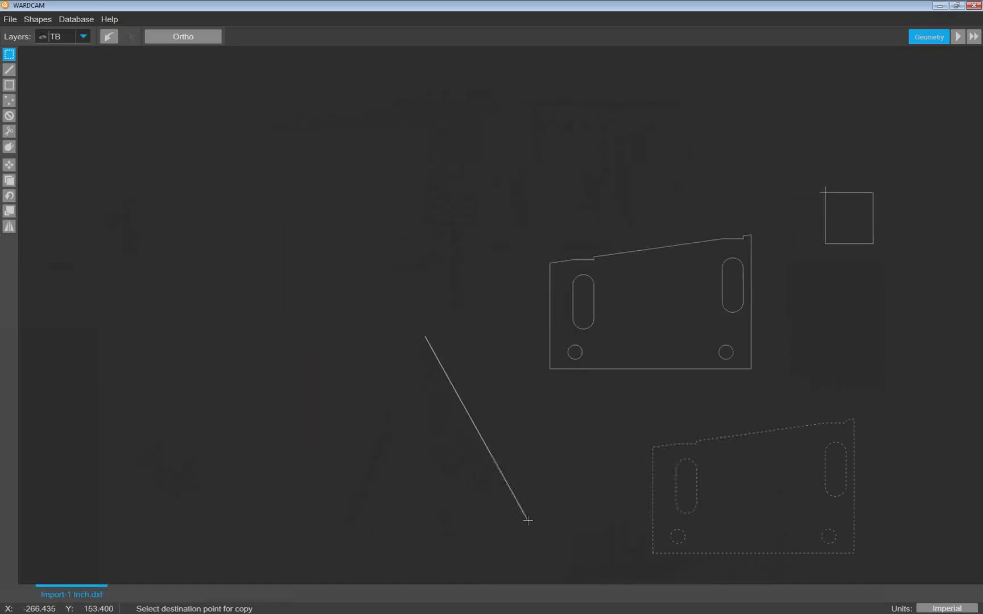
key(Escape)
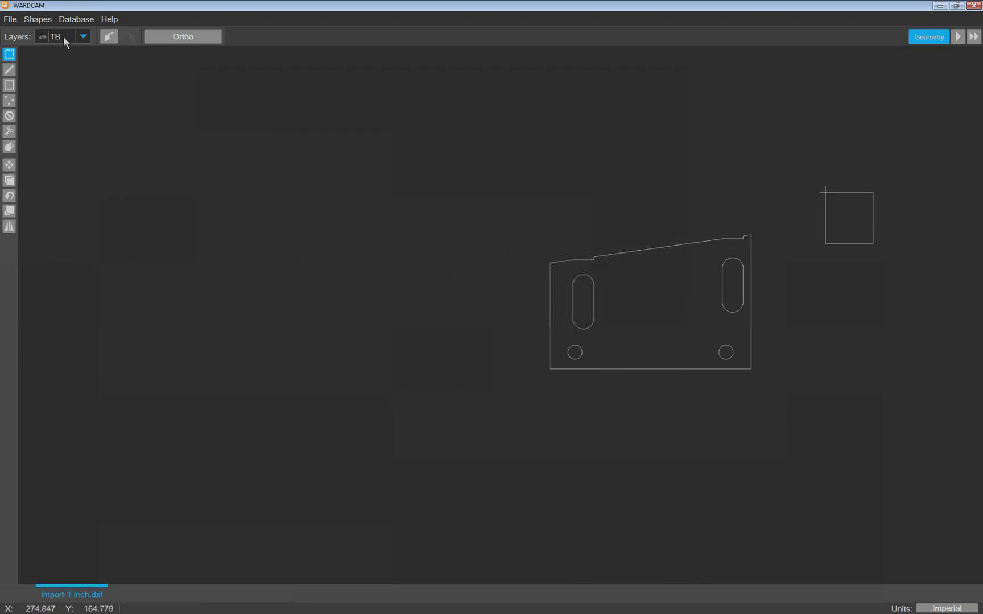
- Show the TB layer again, including the copies placed on it
click(83, 37)
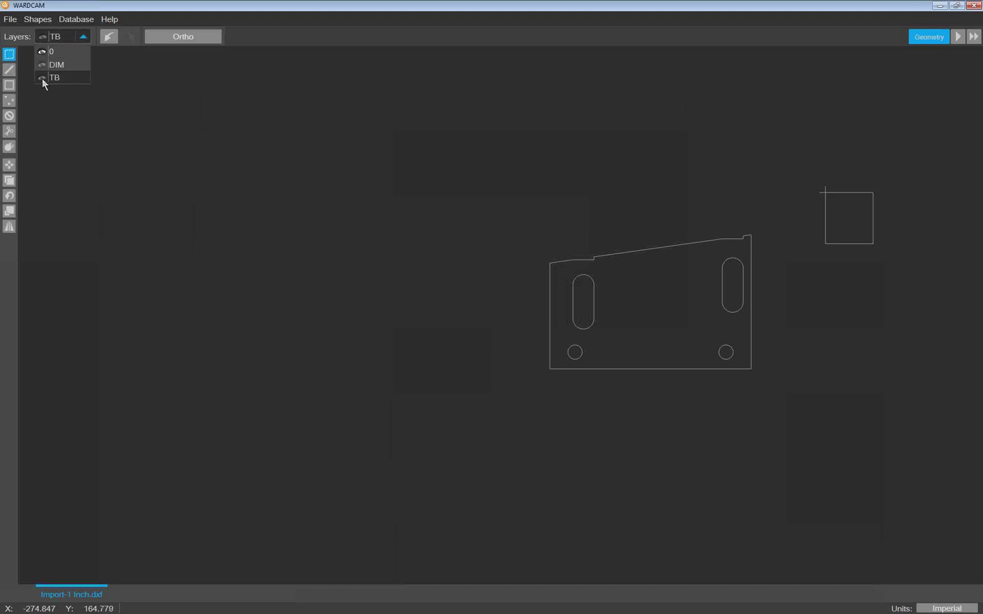
click(41, 77)
click(77, 123)
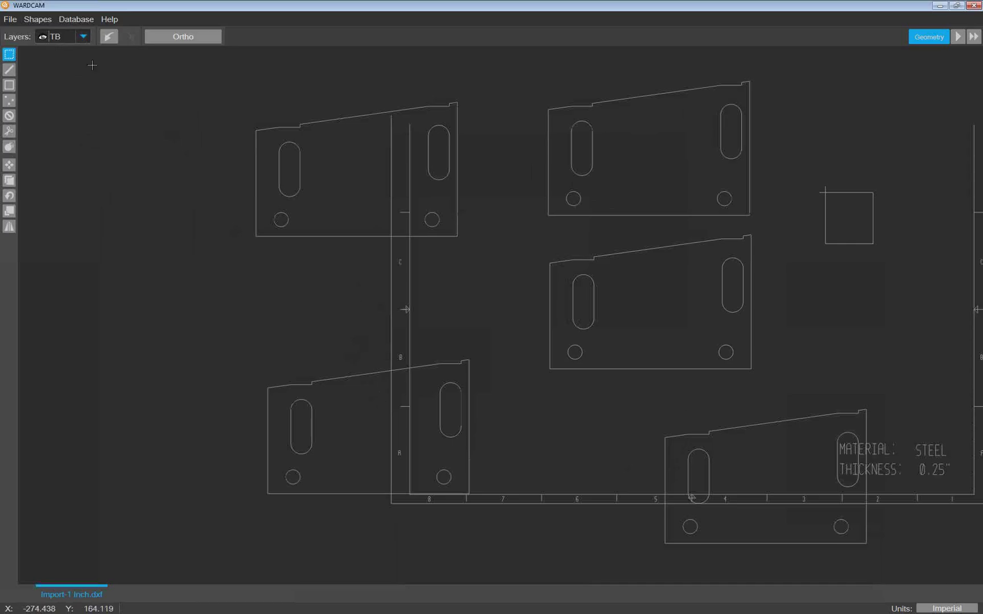
- Undo the four part copies so only the original part is left
click(109, 37)
click(131, 37)
click(109, 37)
click(109, 37)
click(109, 38)
click(110, 38)
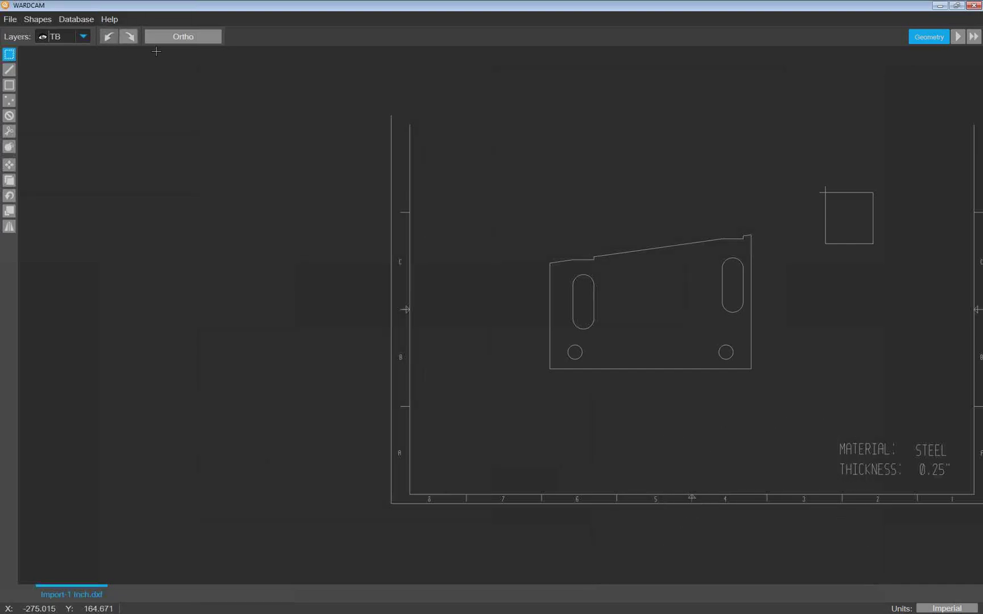
- Hide the TB layer and make layer 0 the current layer
click(84, 37)
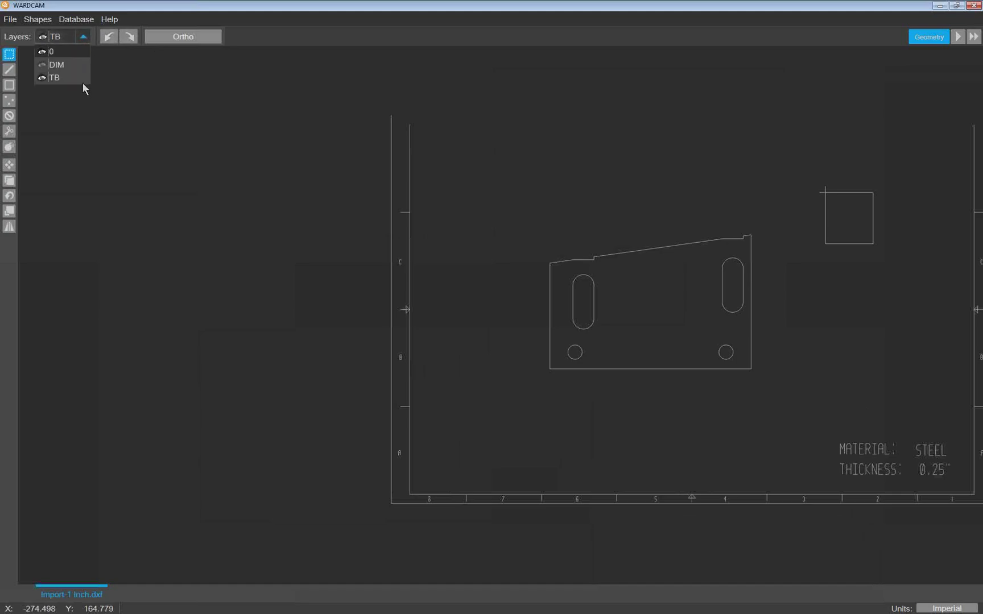
click(42, 78)
click(53, 52)
- Delete the small square and its corner cross lines beside the part
scroll(318, 202, up, 2)
middle_drag(318, 202, 1, 182)
scroll(369, 201, down, 1)
scroll(381, 199, down, 1)
middle_drag(381, 199, 215, 217)
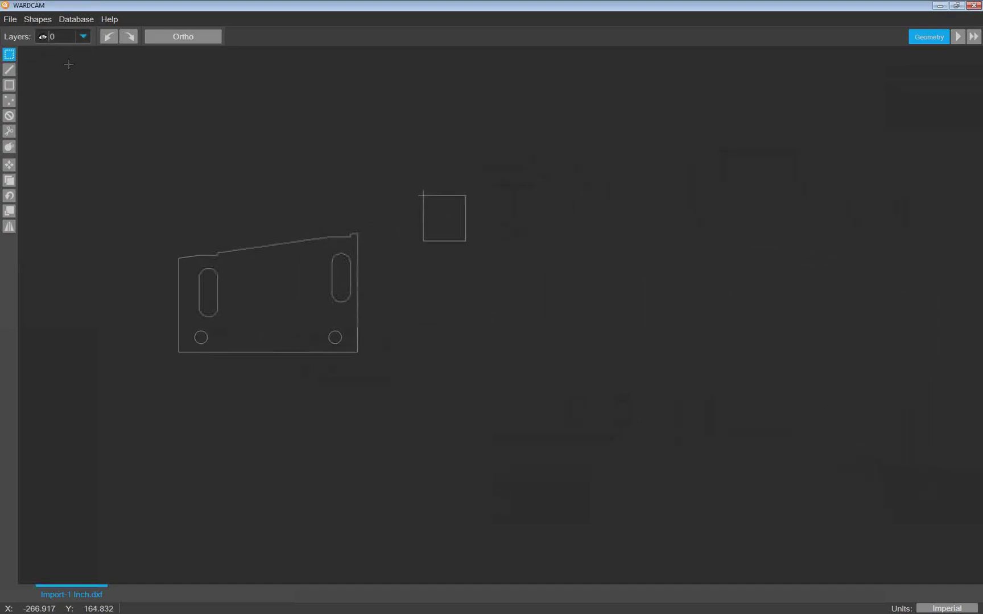
drag(399, 175, 478, 263)
key(Delete)
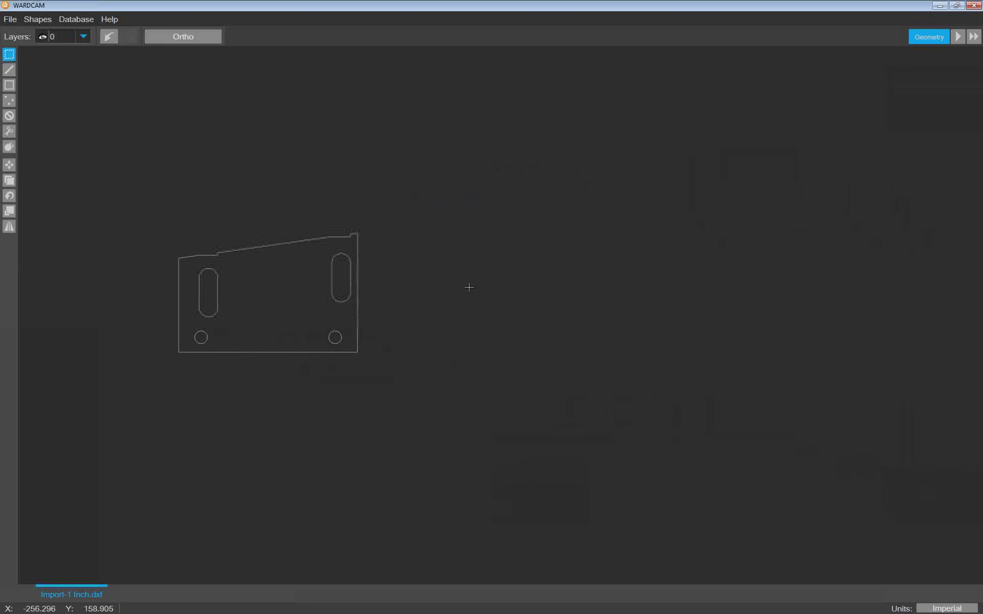
- Inspect the remaining part at close and far zoom, and finish with the whole outline in view
scroll(460, 287, up, 1)
scroll(456, 287, down, 6)
scroll(446, 283, up, 5)
scroll(438, 287, up, 3)
scroll(434, 292, down, 5)
scroll(435, 292, up, 4)
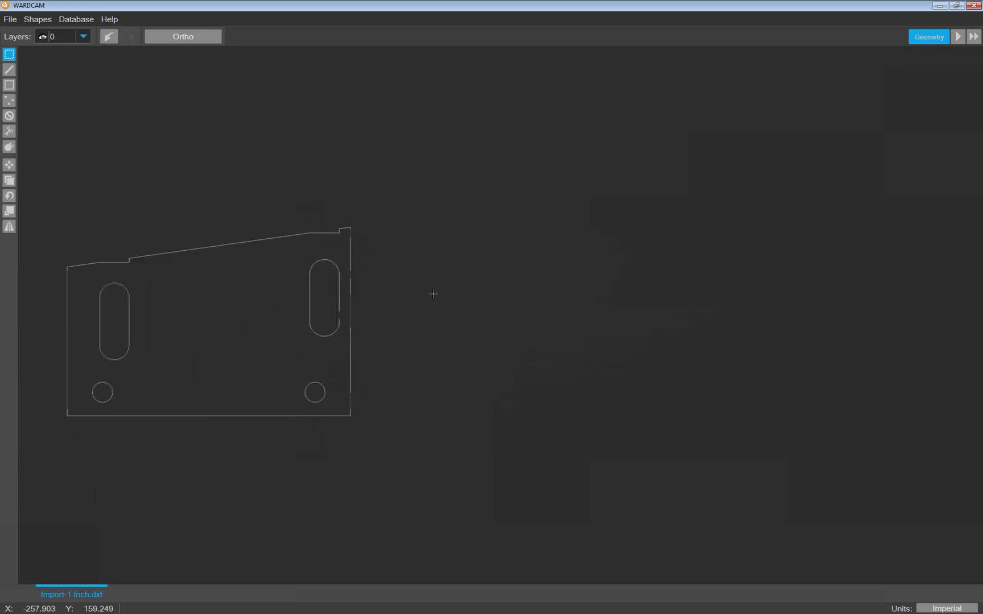
middle_drag(411, 296, 562, 292)
scroll(561, 292, down, 4)
scroll(562, 296, up, 3)
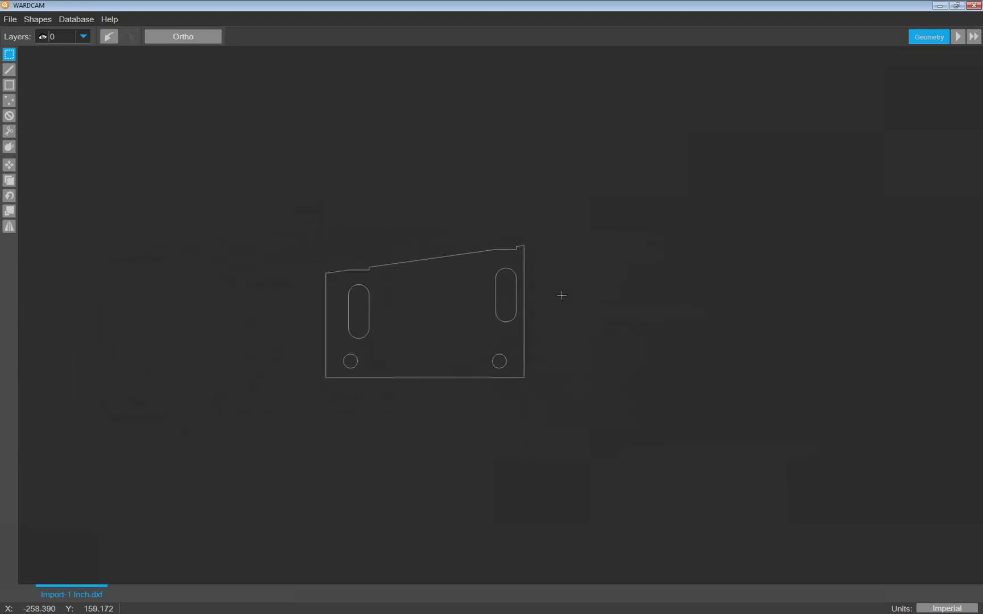
scroll(433, 303, up, 3)
scroll(432, 302, down, 10)
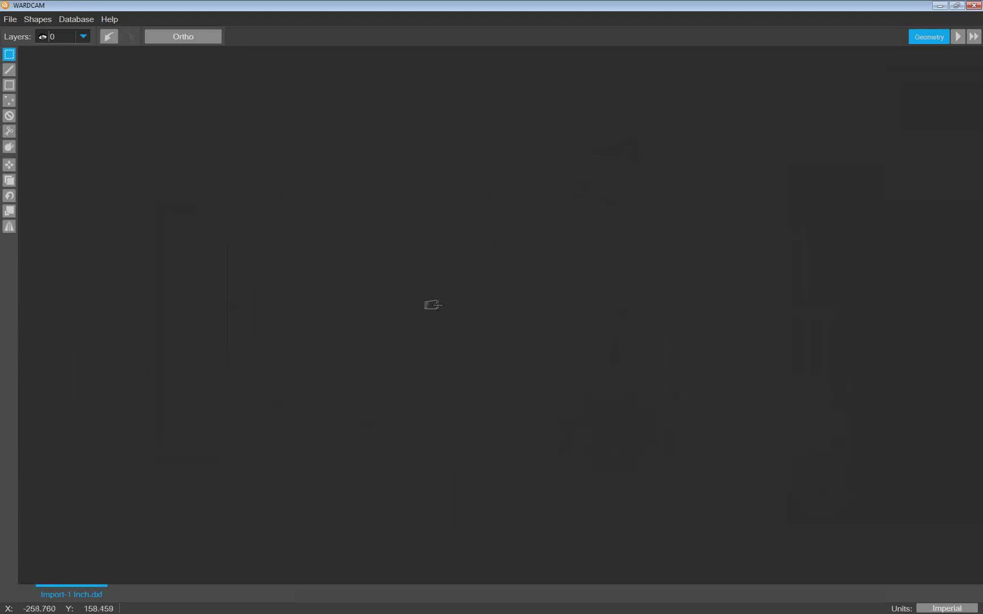
middle_click(512, 306)
middle_click(512, 306)
scroll(510, 307, up, 5)
middle_click(439, 294)
middle_click(439, 292)
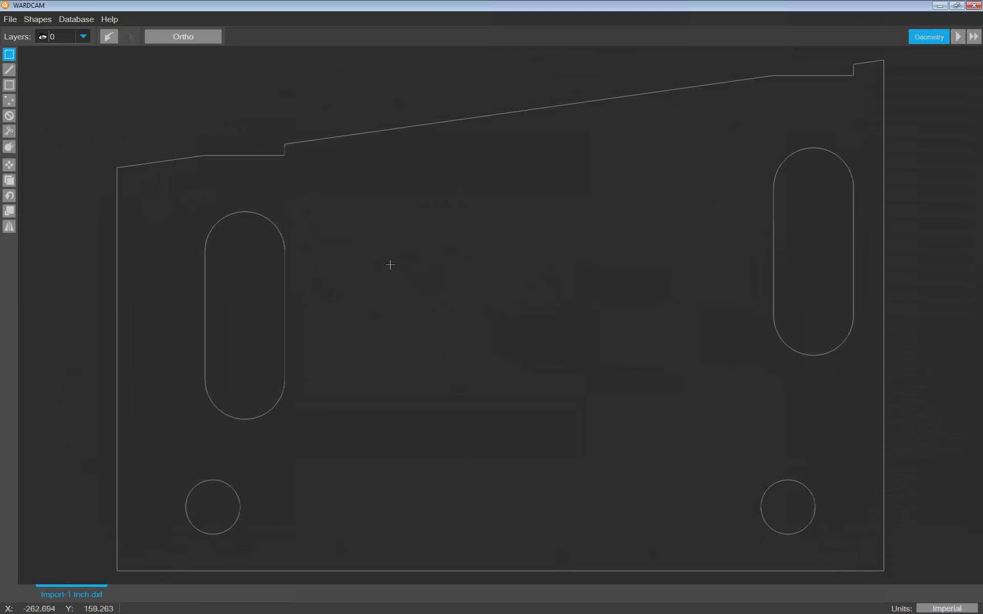
scroll(399, 244, up, 1)
scroll(480, 207, down, 3)
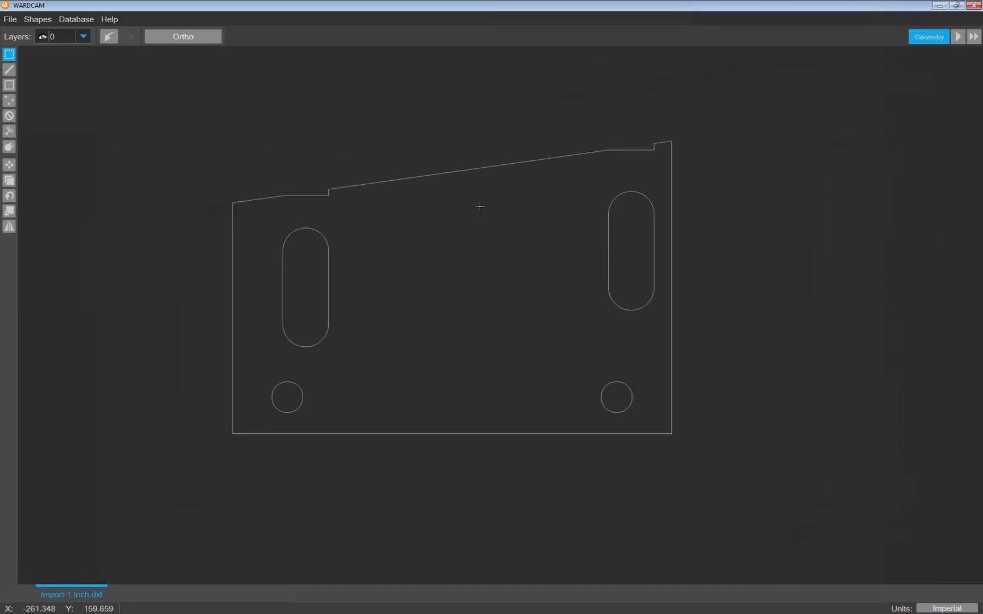
- Explode the part's outer outline into separate line segments
click(397, 181)
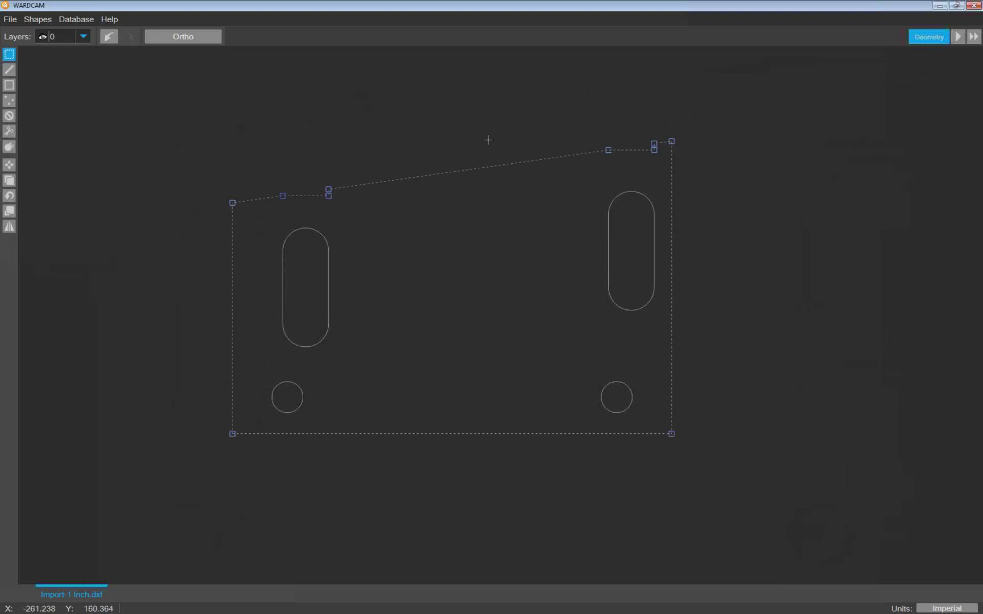
scroll(307, 228, up, 6)
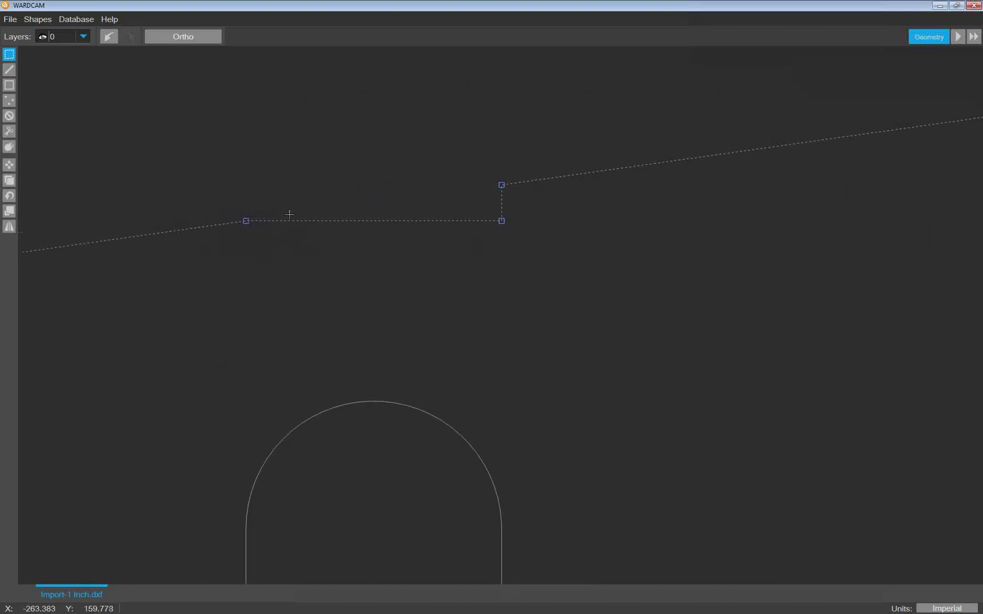
scroll(468, 264, down, 8)
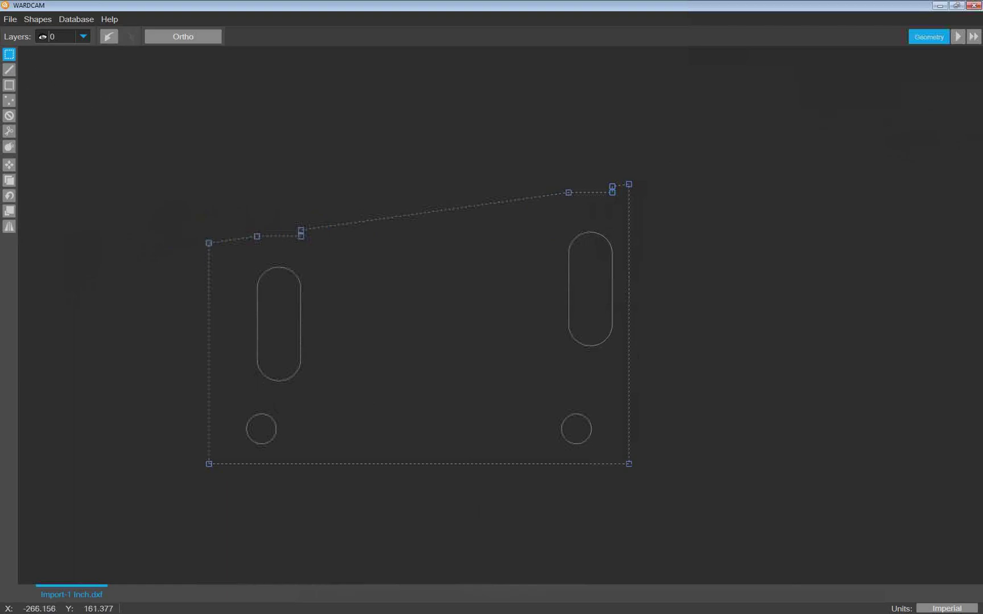
click(346, 226)
click(346, 225)
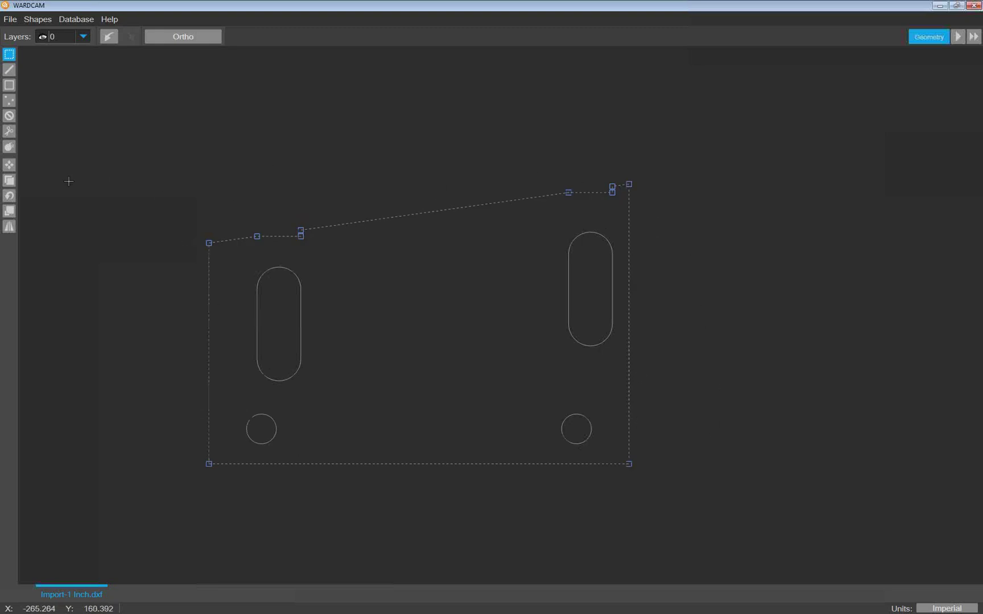
click(9, 148)
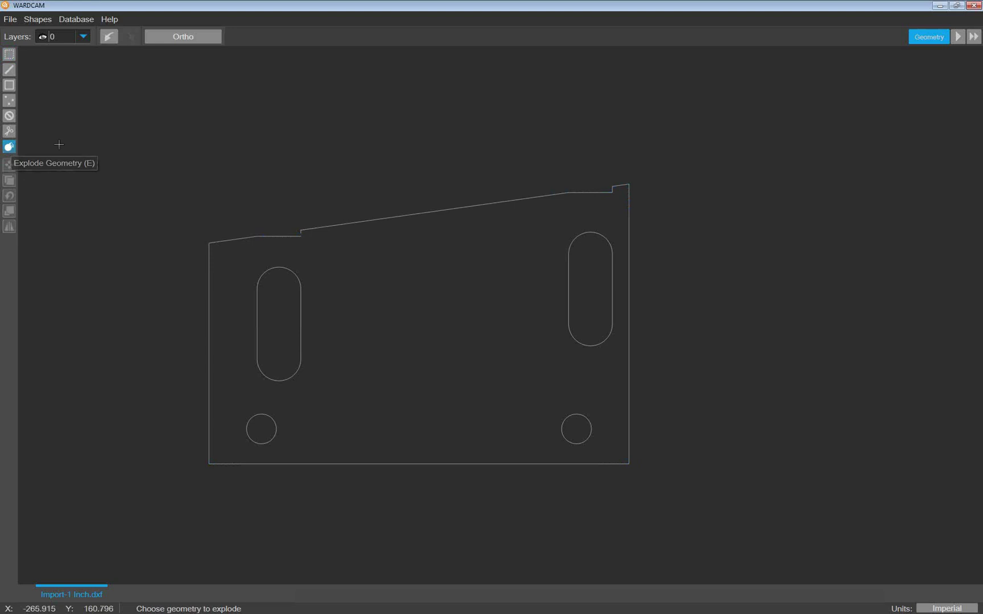
key(Escape)
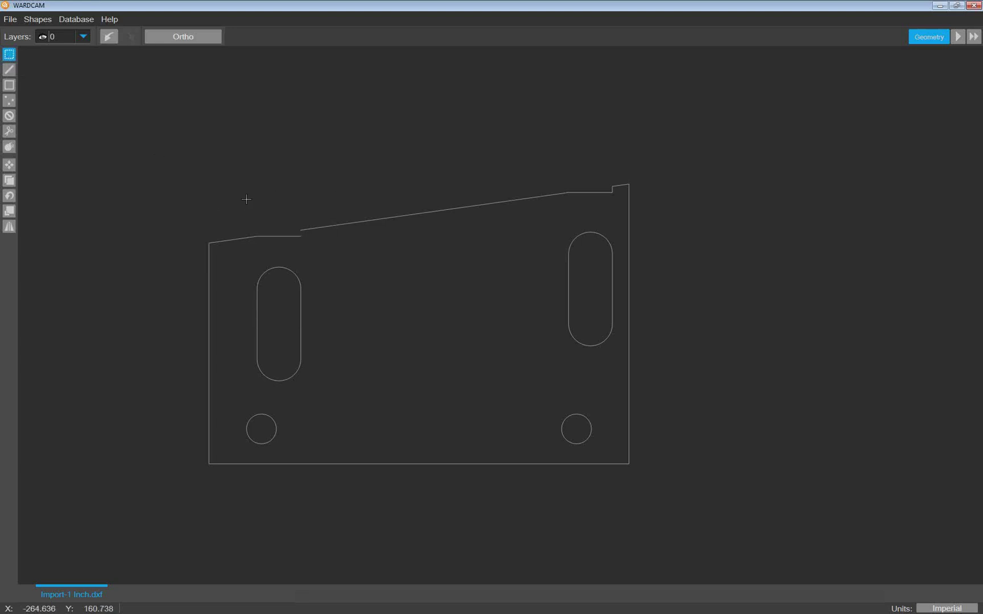
- Delete the short notch geometry on the sloped edge above the left slot, and undo the deletion
drag(240, 213, 326, 253)
key(Delete)
click(109, 37)
- Delete the horizontal and short vertical notch lines on the sloped edge above the left slot
drag(245, 185, 331, 262)
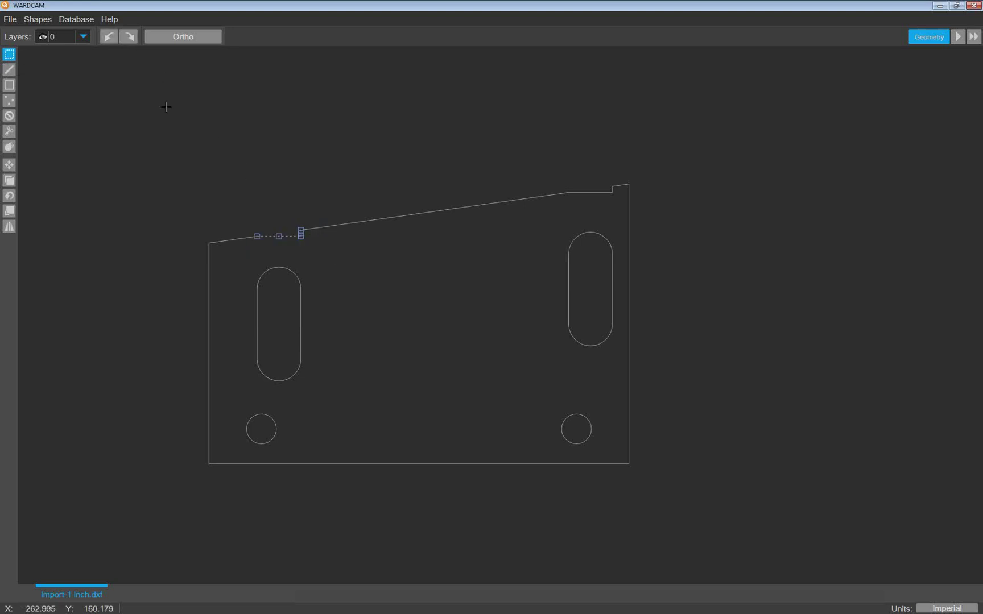
click(10, 117)
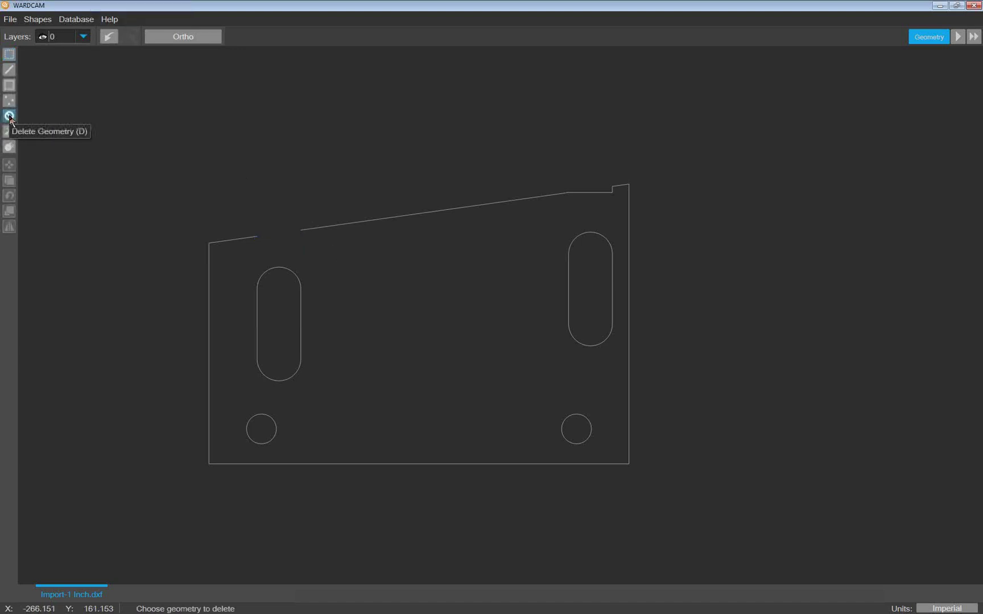
click(9, 55)
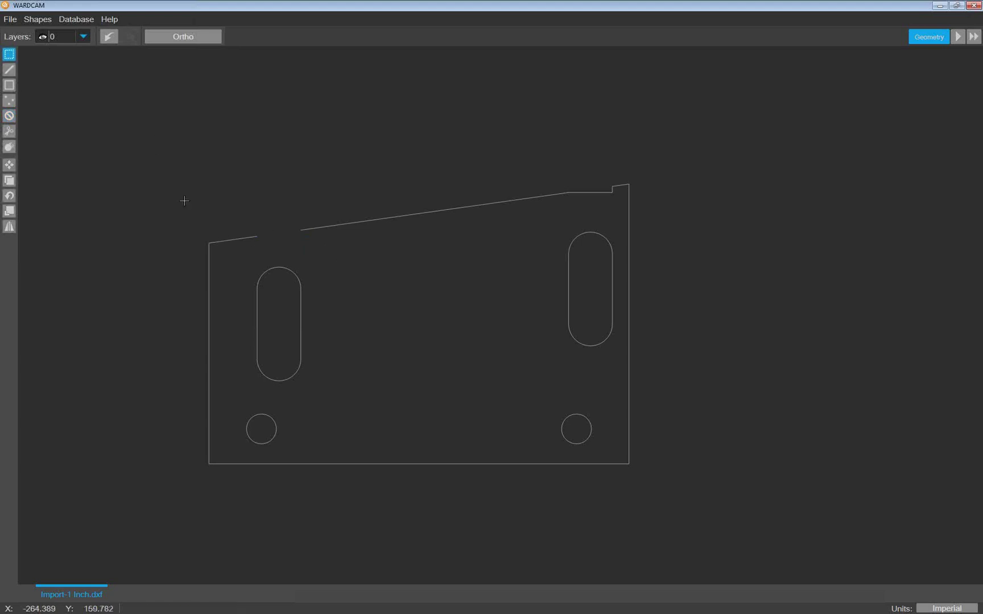
- Draw a line between the two open ends of the sloped edge to close the gap above the left slot
click(9, 70)
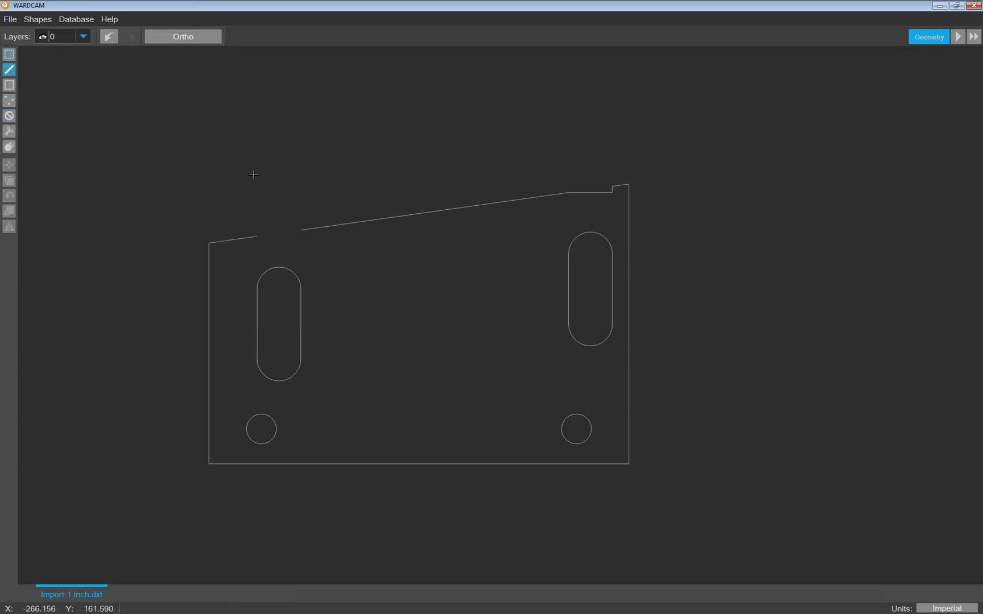
scroll(264, 230, down, 1)
scroll(265, 231, up, 4)
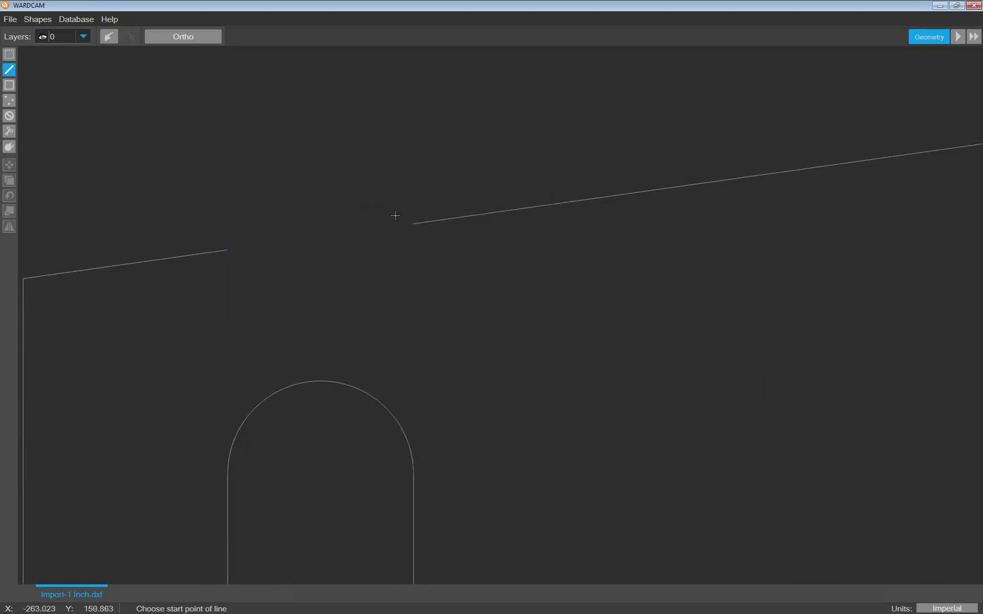
click(228, 249)
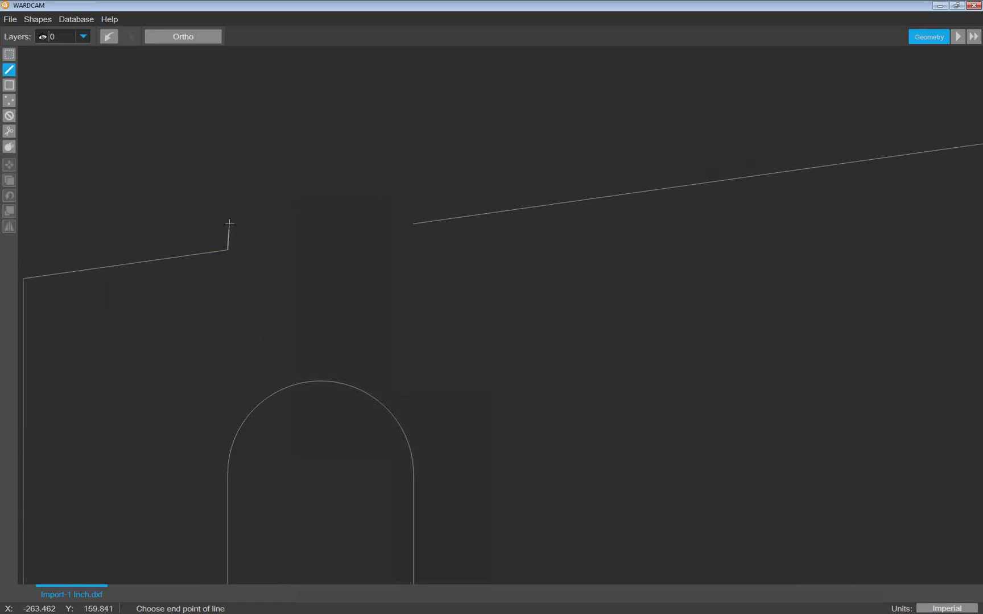
click(414, 224)
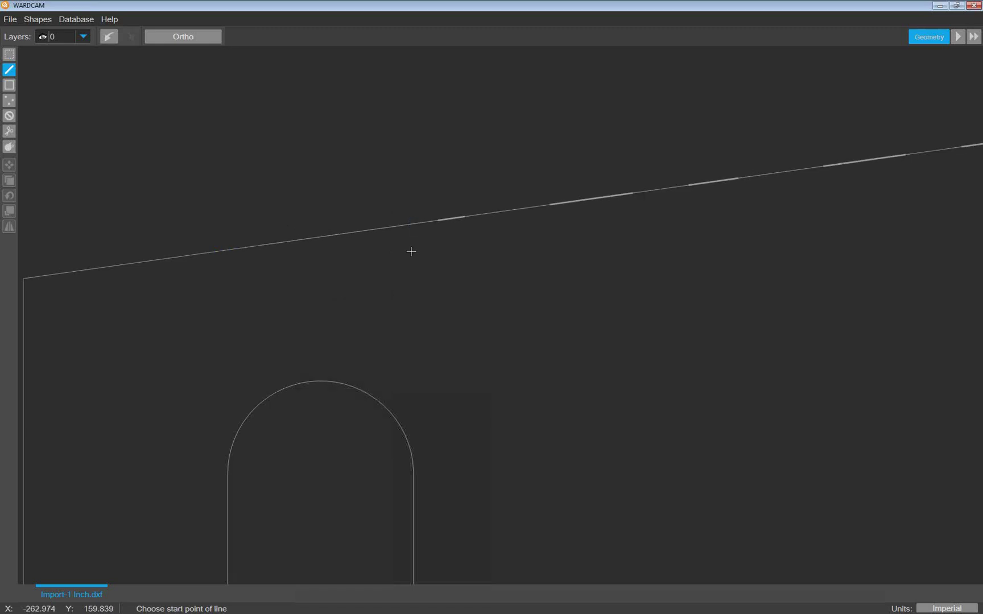
scroll(408, 270, down, 5)
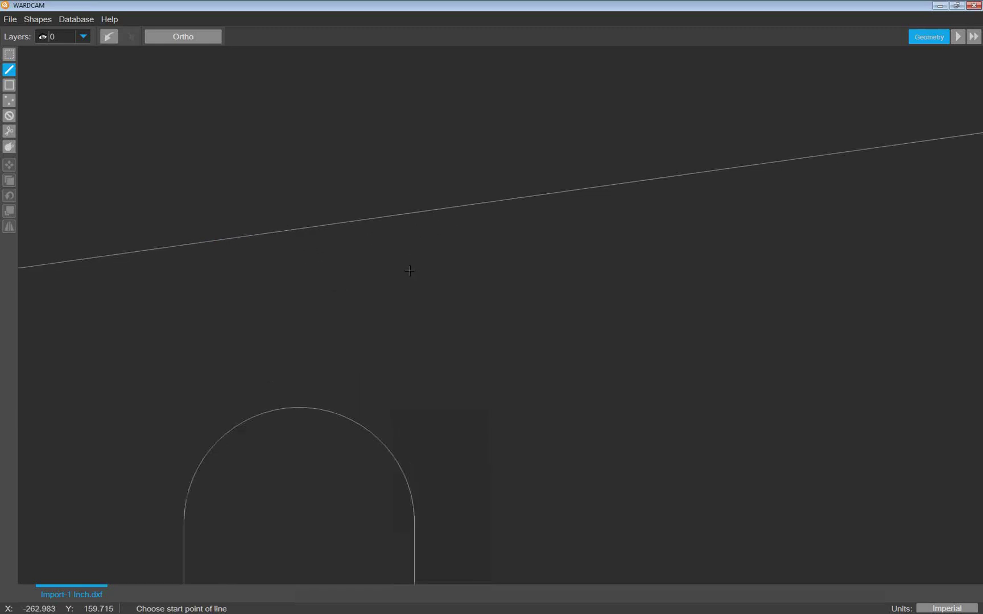
mouse_move(408, 269)
middle_down()
mouse_move(251, 271)
mouse_move(430, 277)
middle_up()
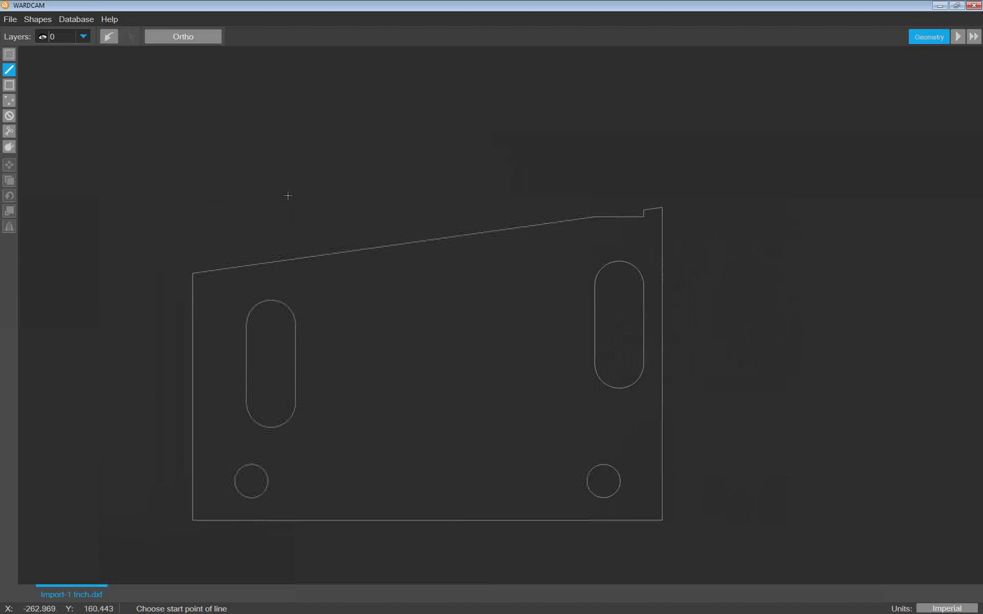
key(Escape)
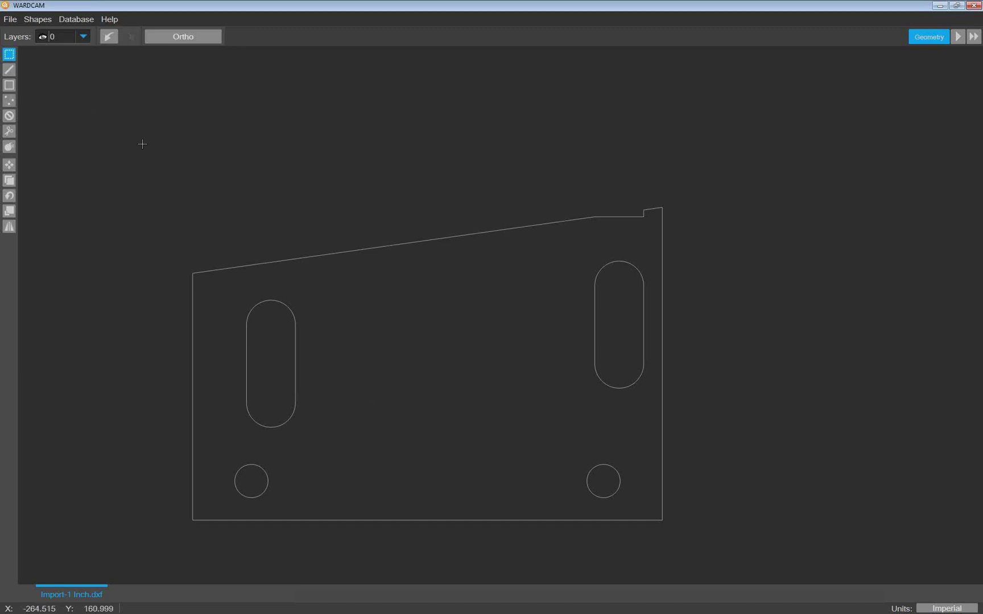
- Place a point at the centre of each of the two lower circles and delete both circles
click(10, 101)
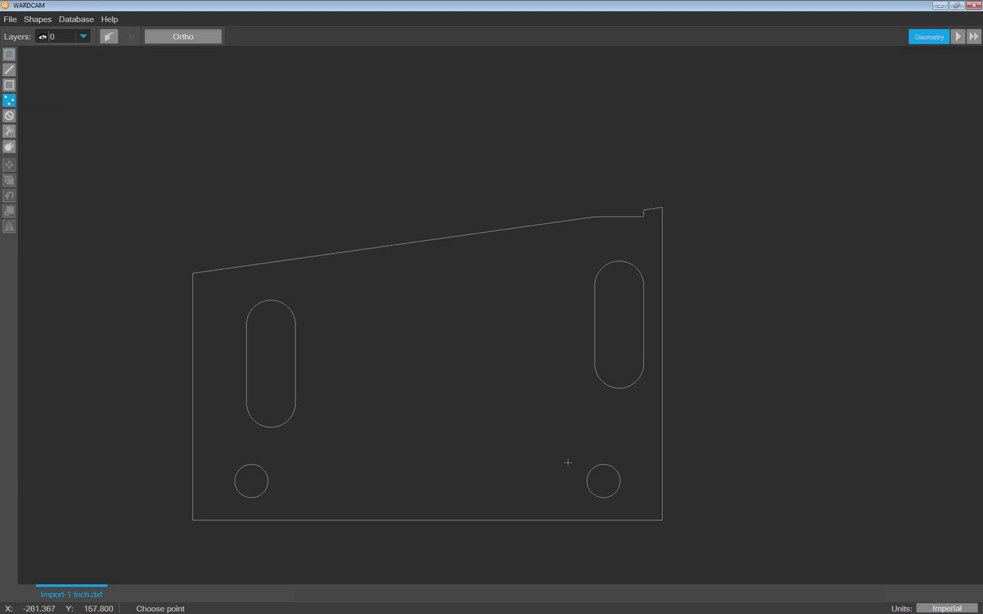
click(604, 482)
click(251, 481)
click(10, 55)
drag(349, 469, 264, 455)
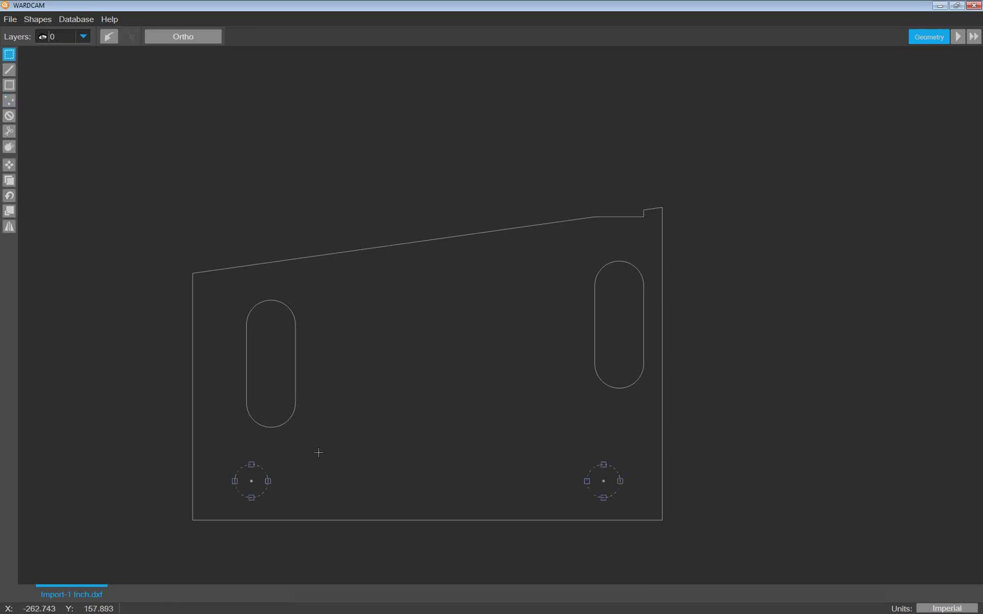
key(Delete)
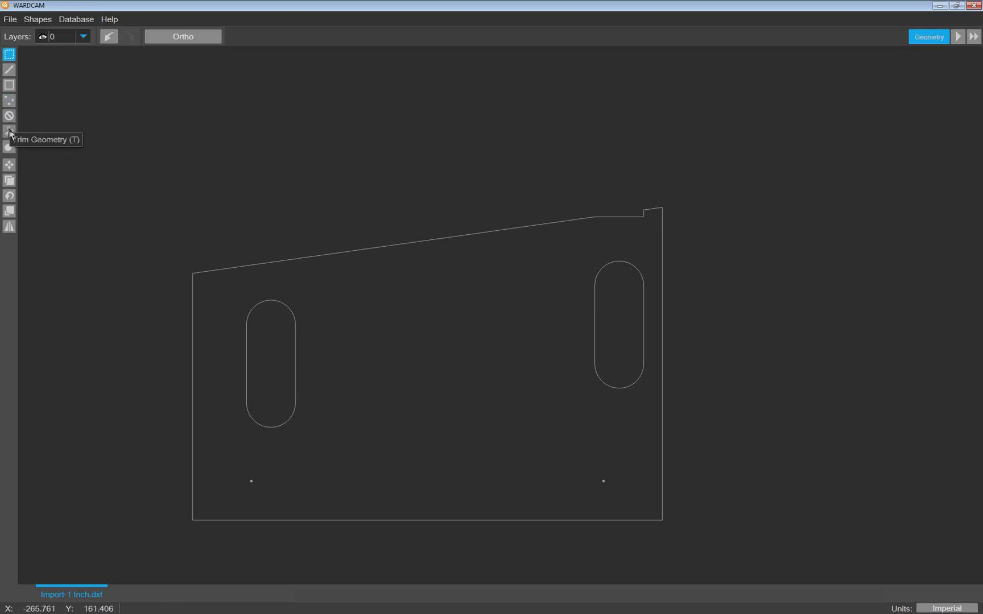
- Draw two crossing lines in the empty area above the part's left end and trim their short ends at the crossing
click(9, 71)
click(296, 140)
click(112, 105)
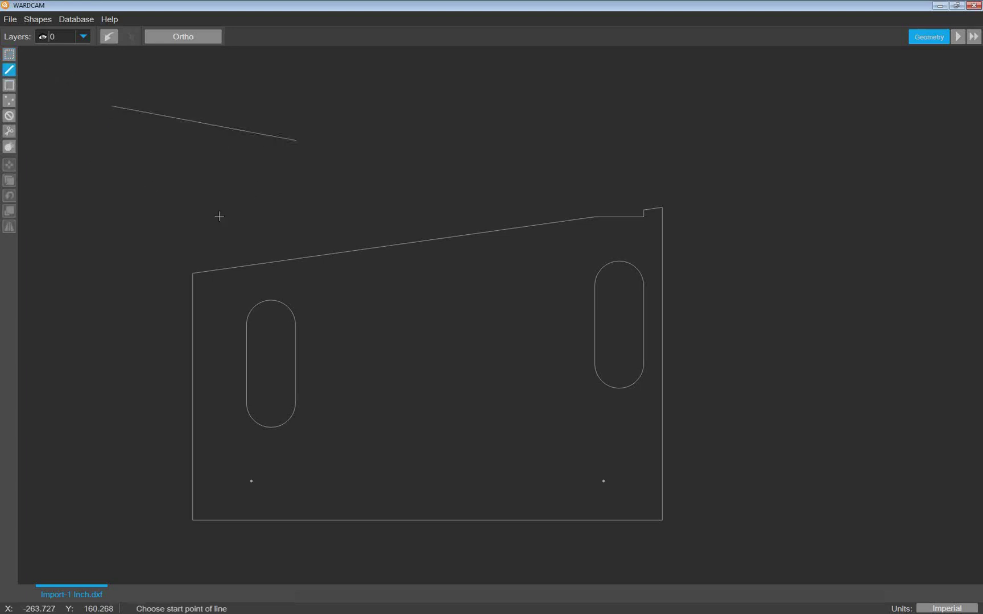
click(274, 113)
click(190, 204)
click(10, 131)
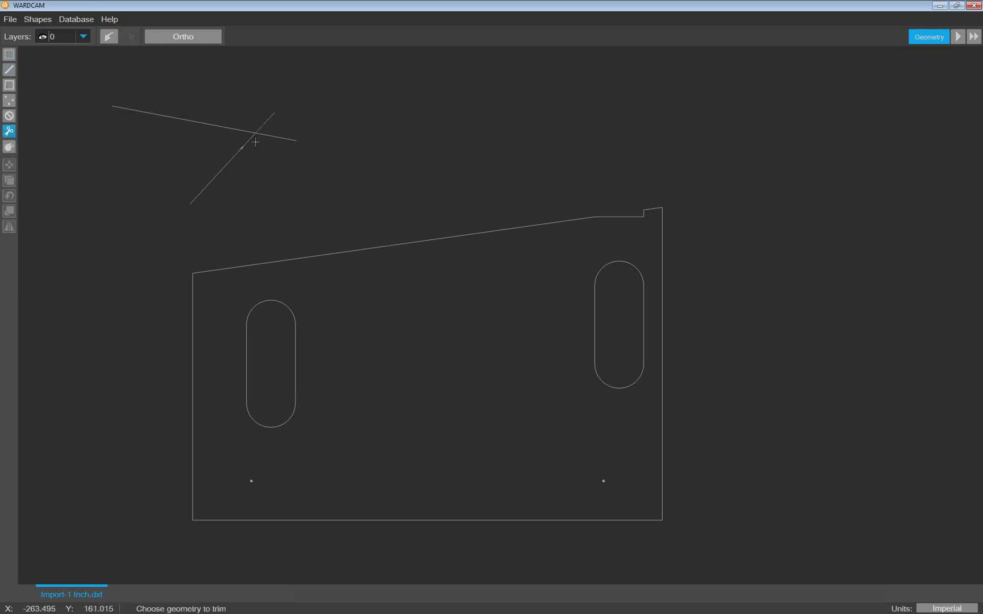
click(271, 136)
click(266, 122)
- Delete both trimmed practice lines above the part
click(9, 59)
drag(303, 184, 188, 103)
key(Delete)
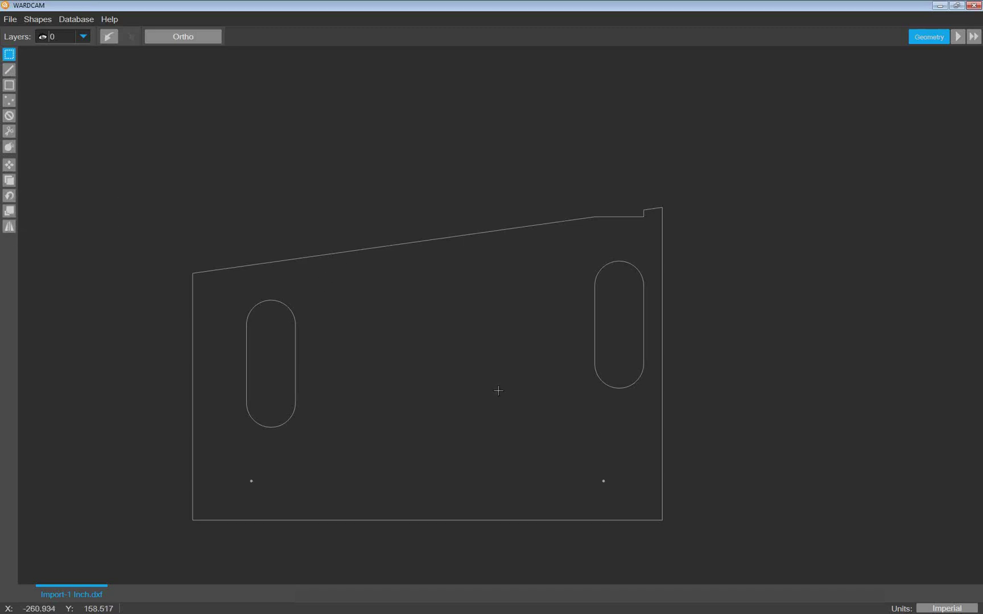
- Scale the whole part by .03937 about a base point near its middle
scroll(498, 391, up, 2)
scroll(494, 391, down, 6)
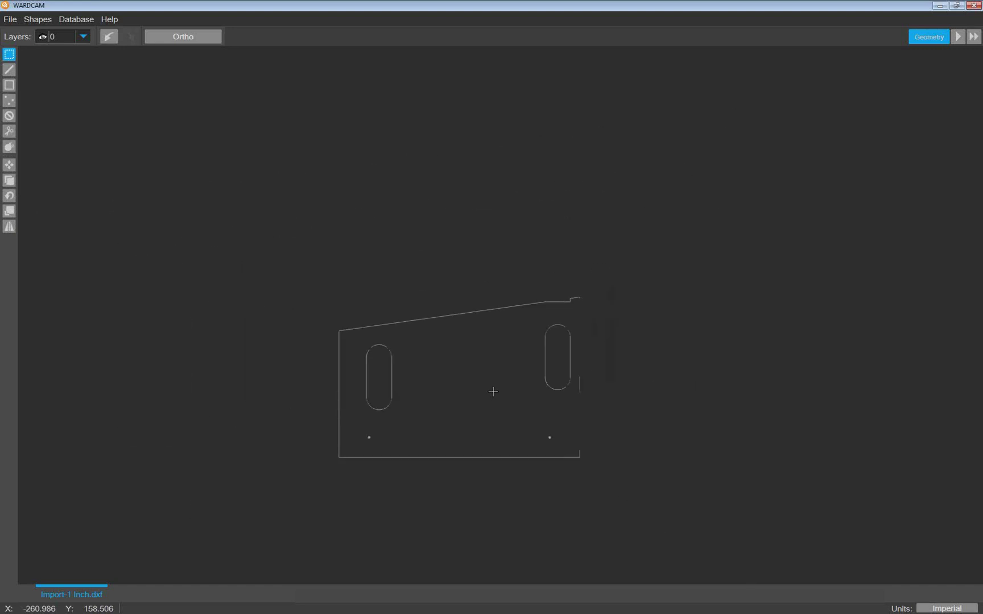
middle_drag(492, 393, 373, 350)
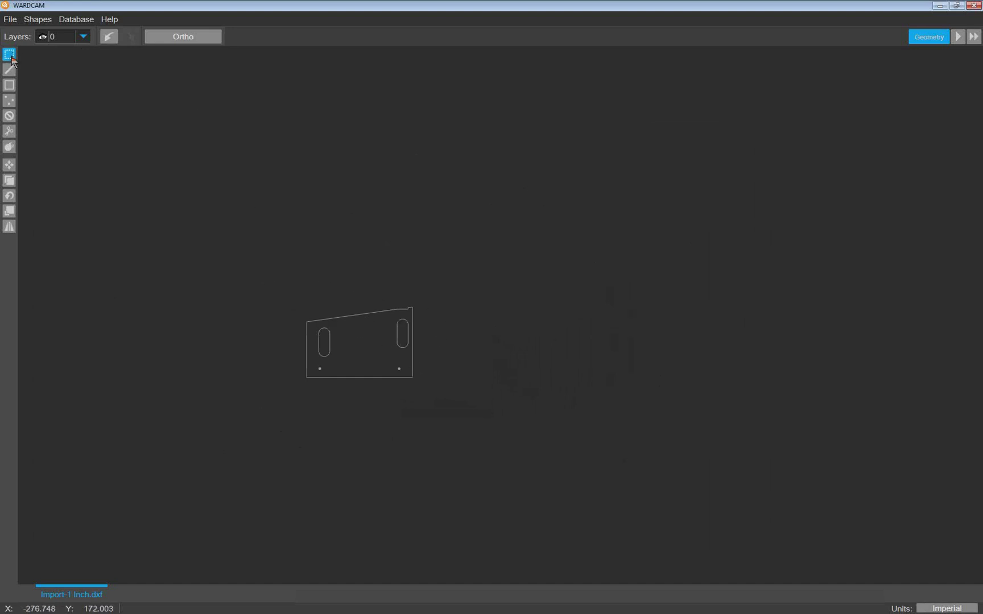
drag(213, 246, 543, 441)
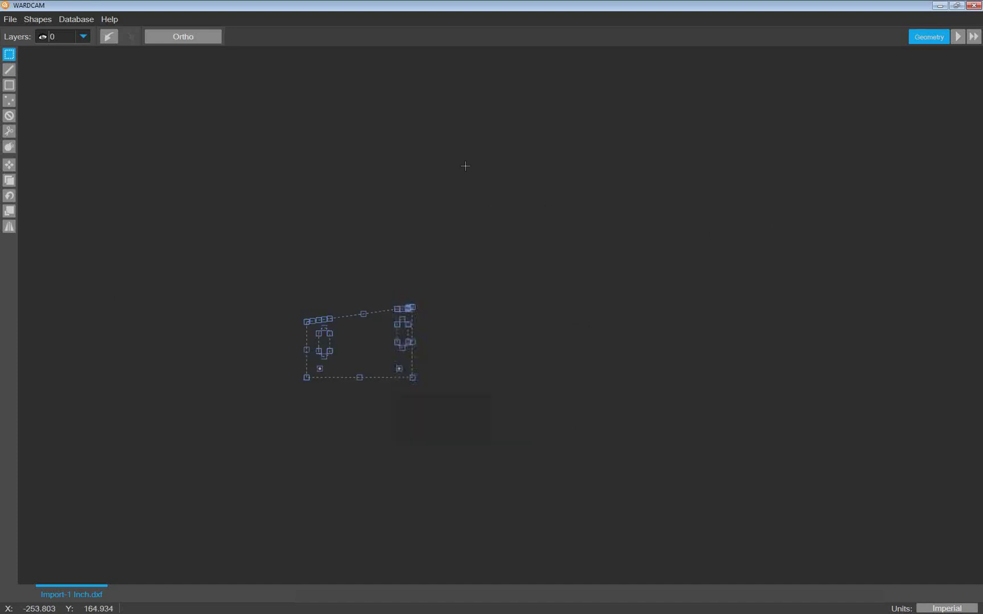
click(9, 211)
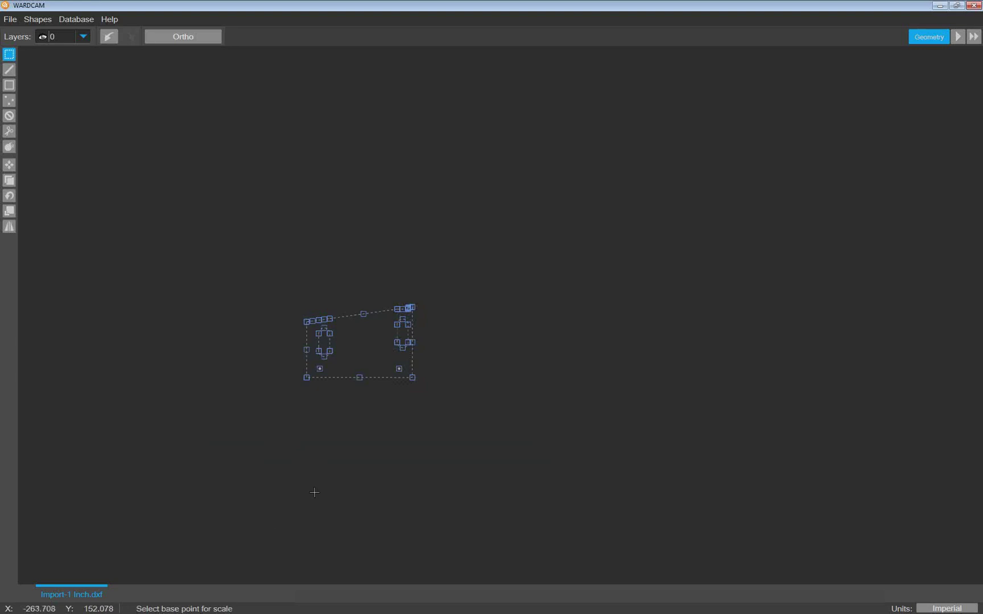
click(362, 345)
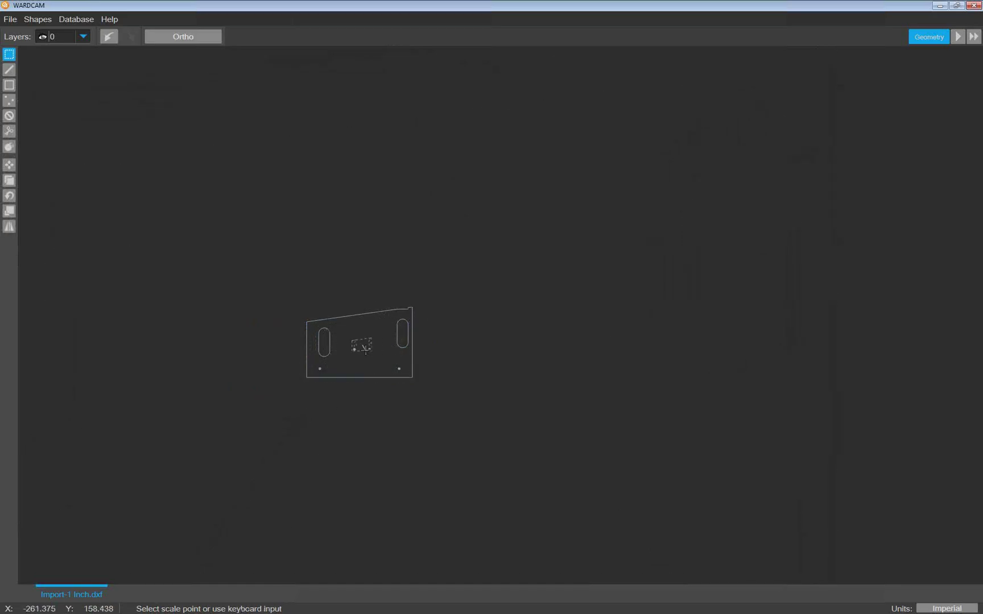
key(Return)
text(.03937)
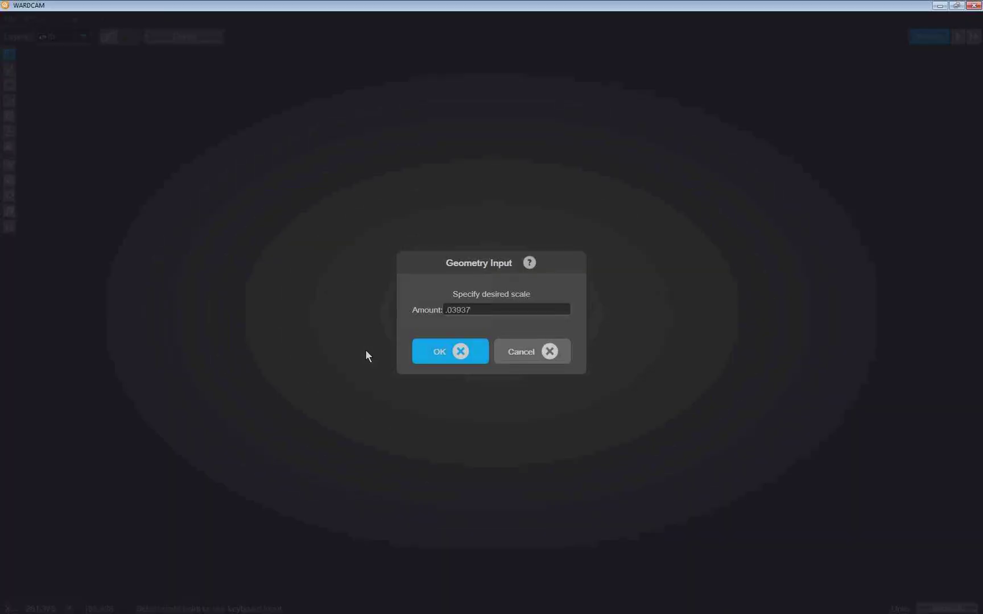
click(435, 353)
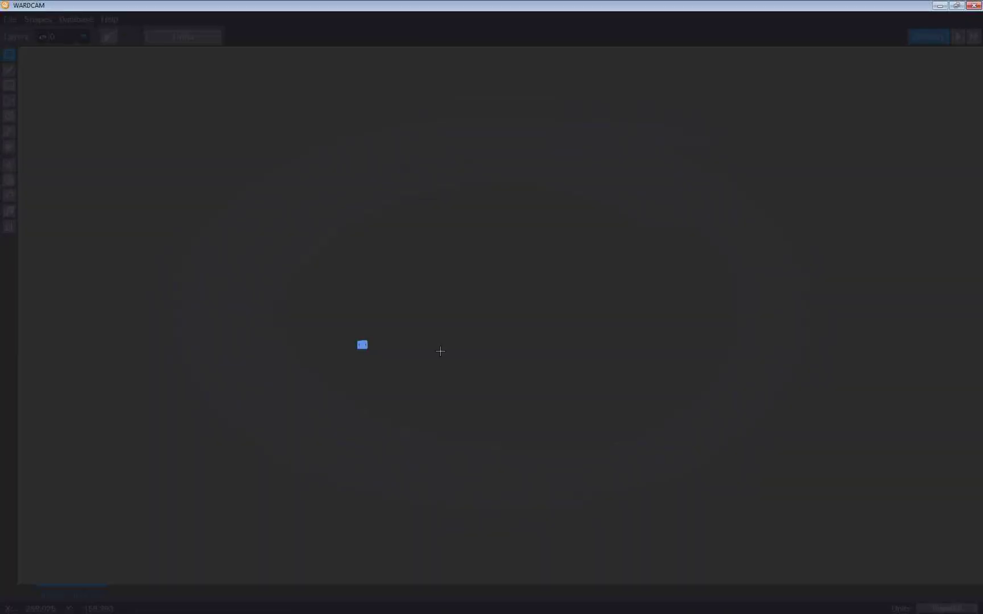
scroll(370, 342, up, 10)
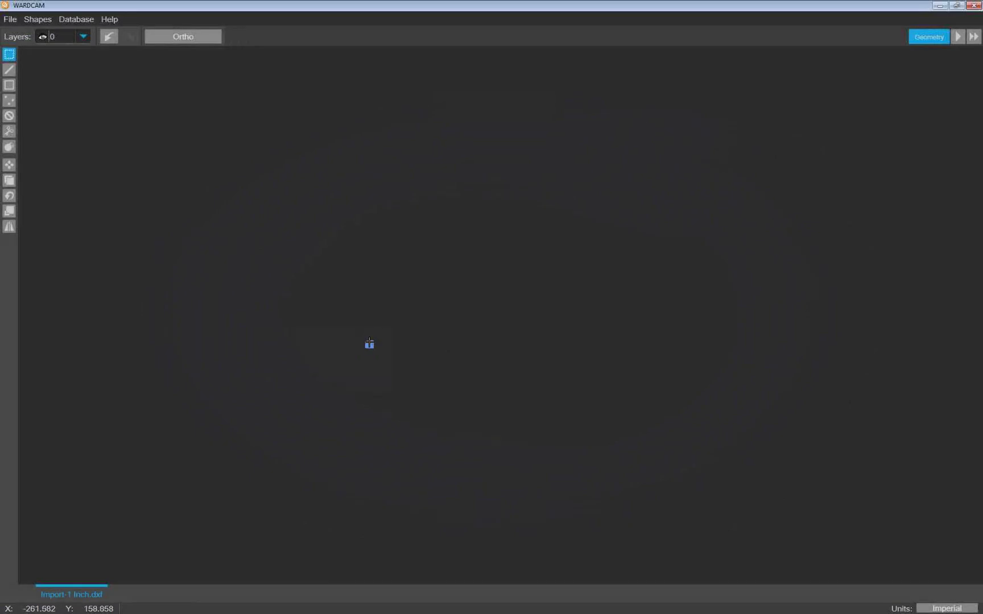
scroll(369, 352, up, 5)
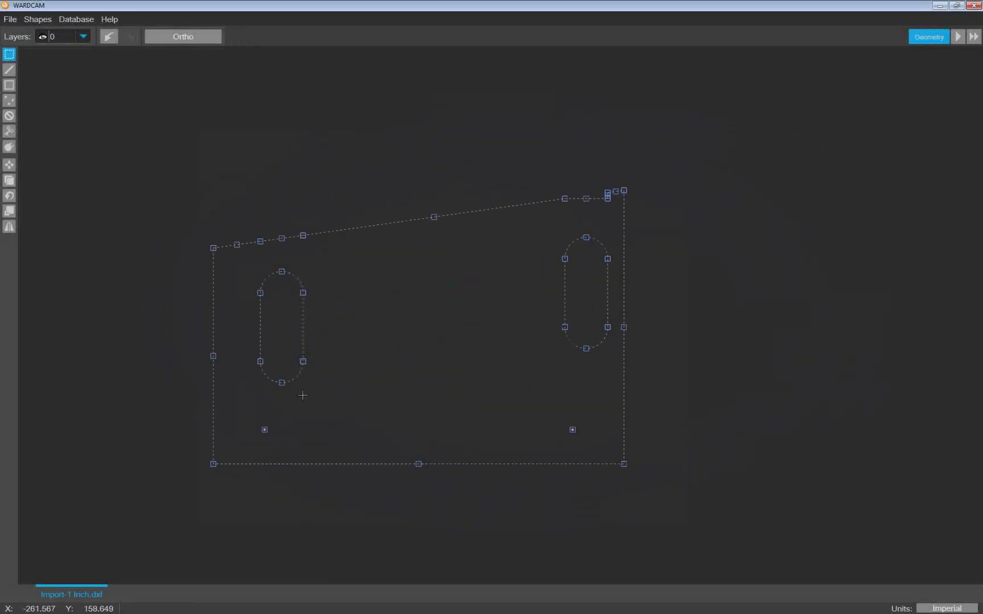
- Undo the scaling of the part
click(109, 38)
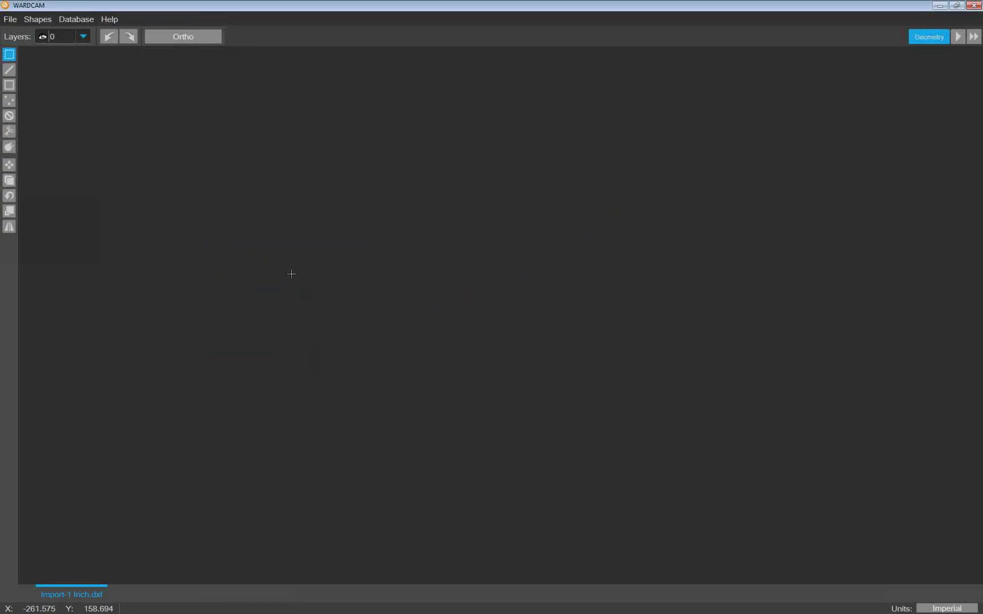
key(ctrl+y)
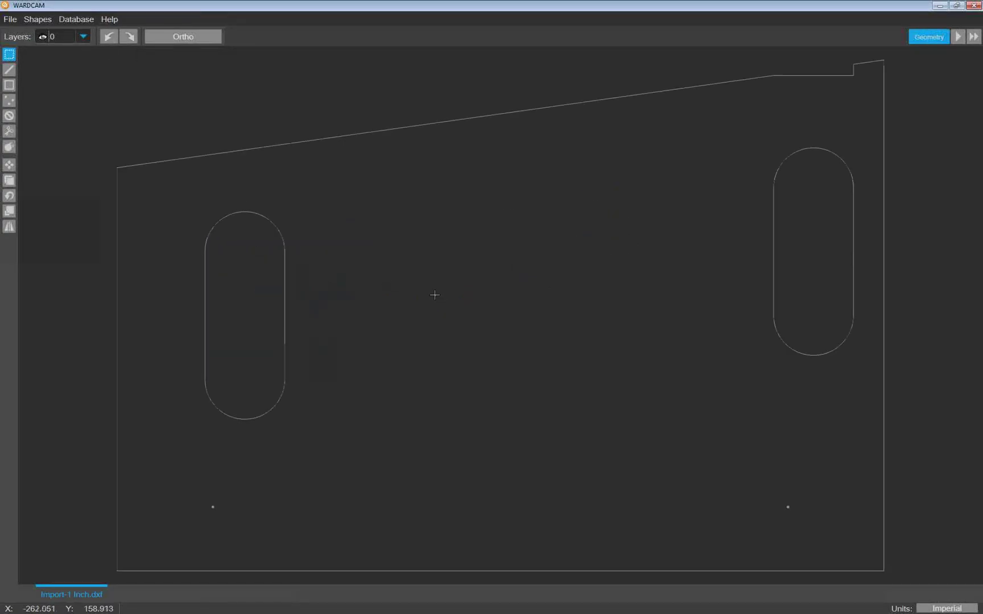
scroll(448, 314, down, 6)
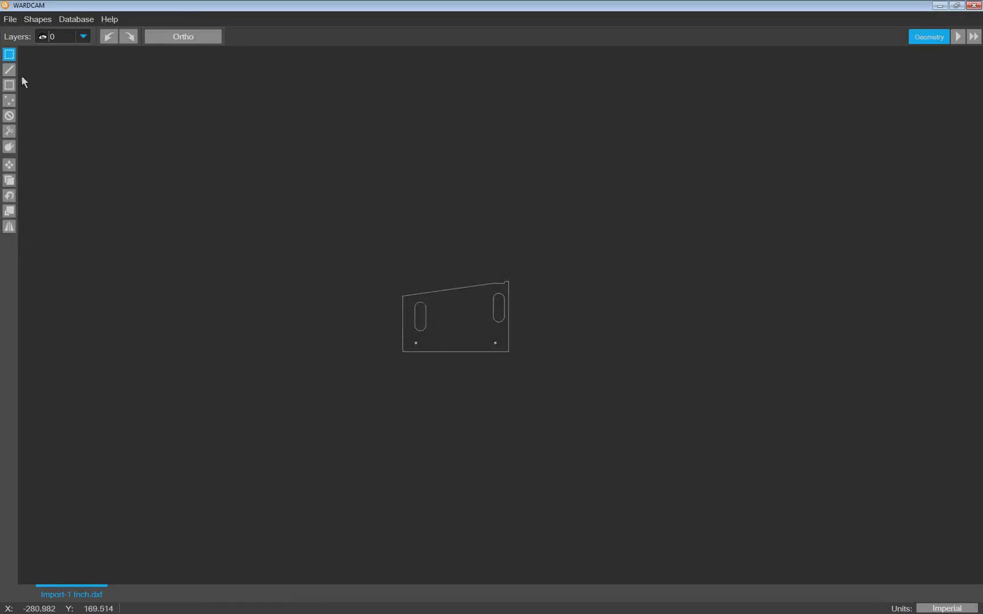
- Copy the whole part straight above the original with Ortho on
drag(344, 240, 595, 420)
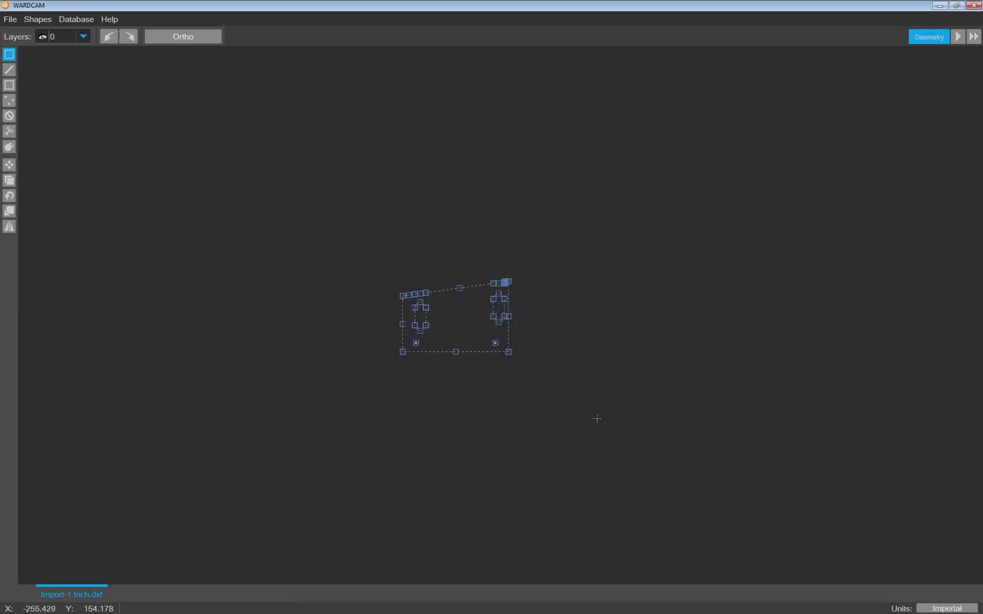
click(9, 181)
click(469, 391)
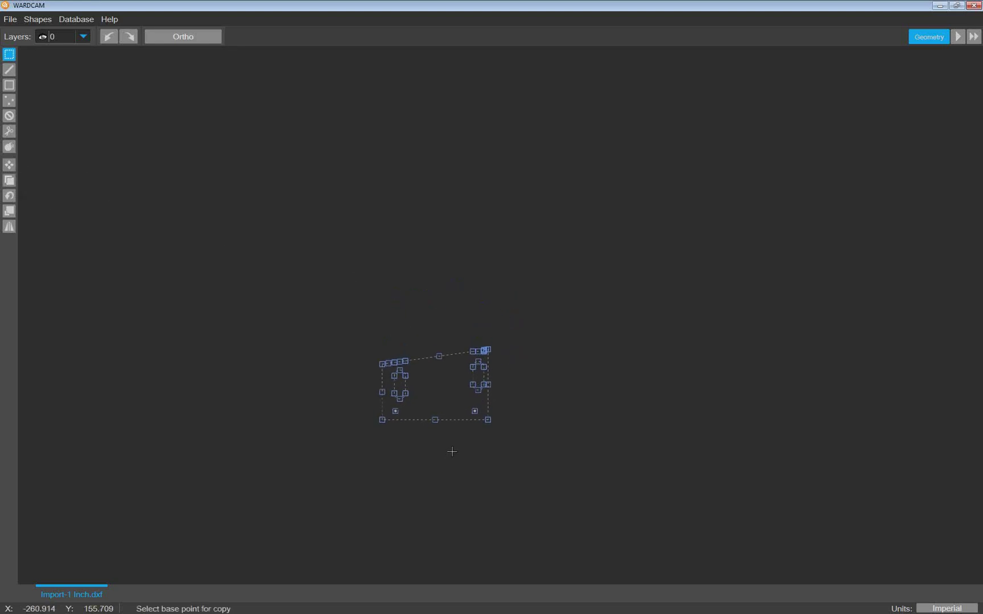
scroll(430, 472, up, 3)
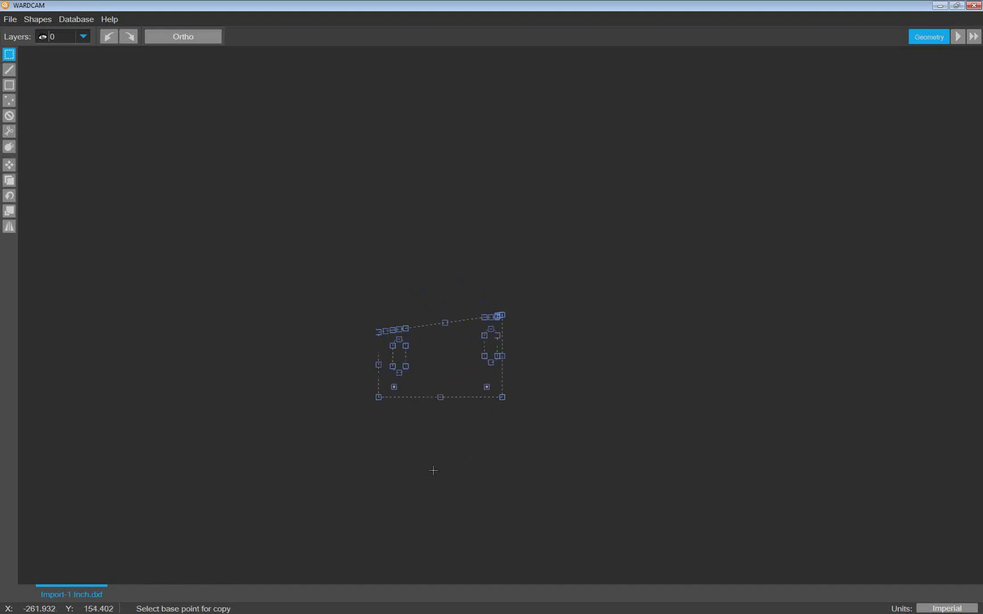
click(524, 483)
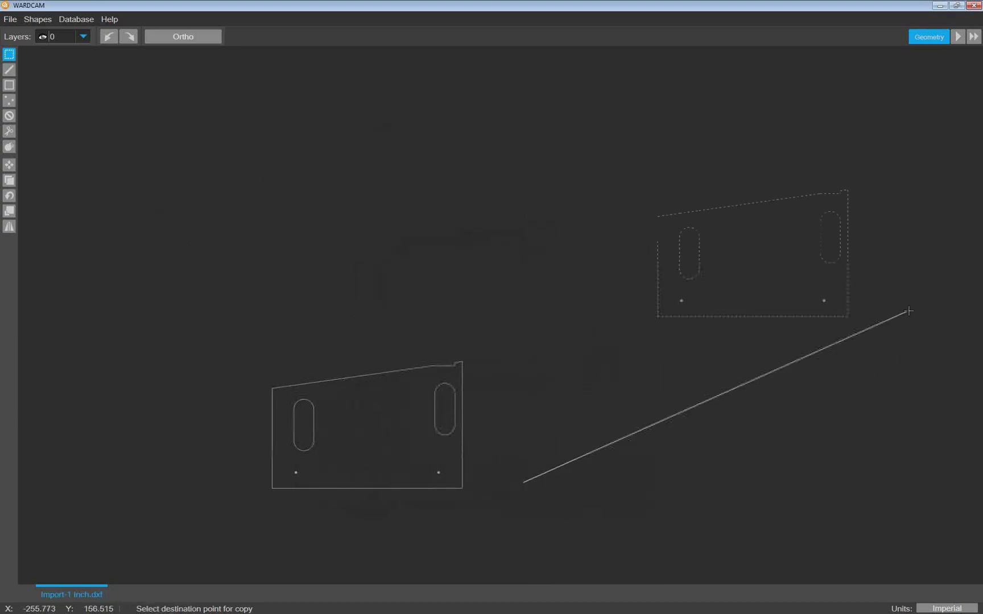
click(182, 38)
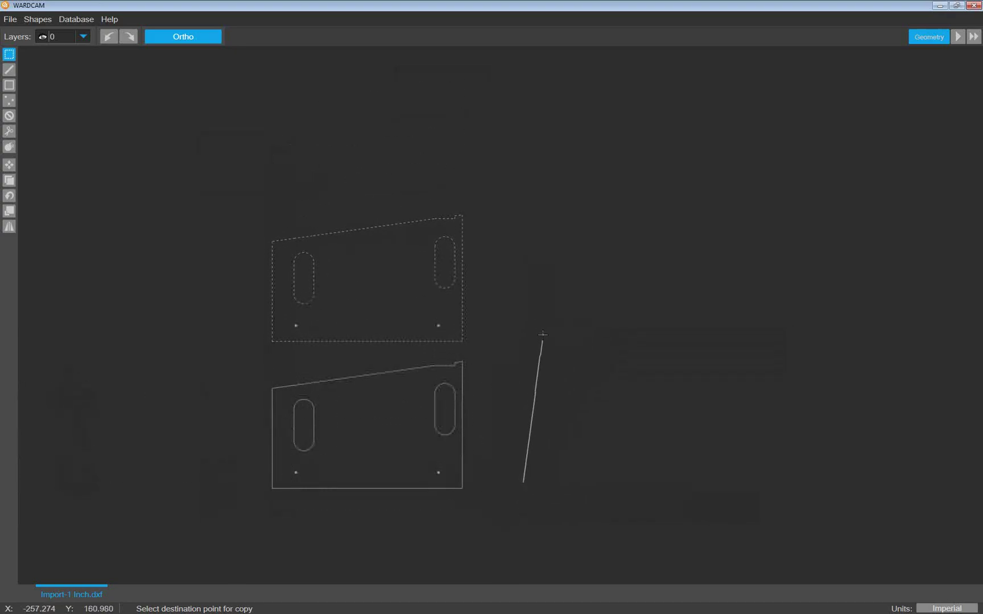
click(540, 281)
key(Escape)
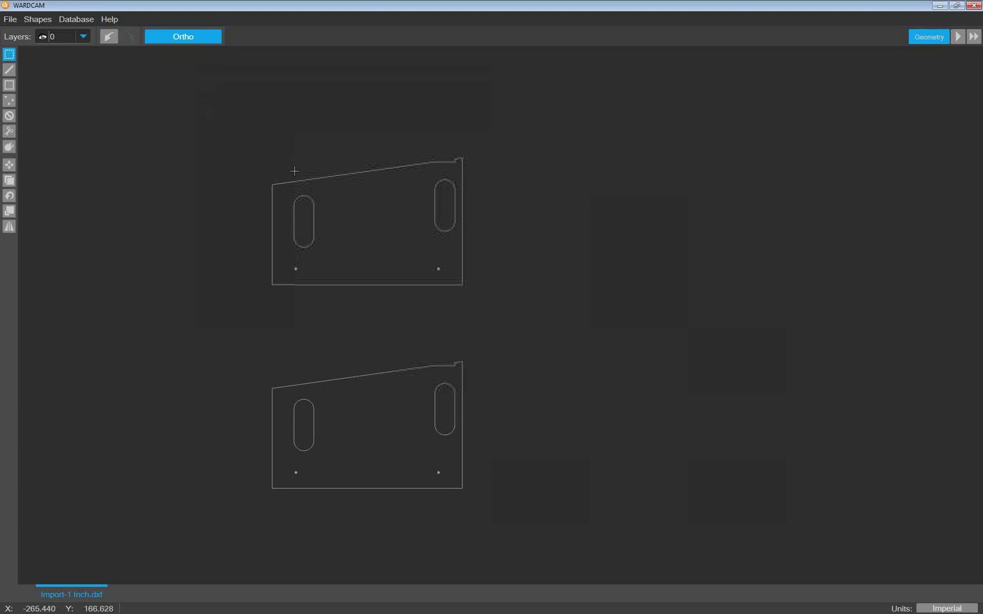
- Rotate the upper copy of the part by half a turn about its middle
drag(163, 97, 534, 317)
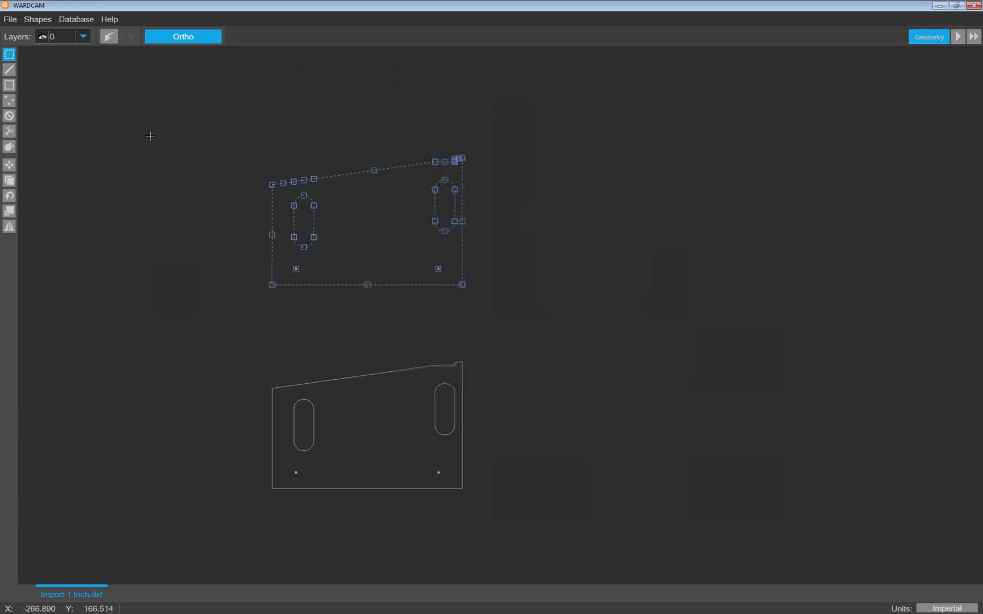
click(10, 196)
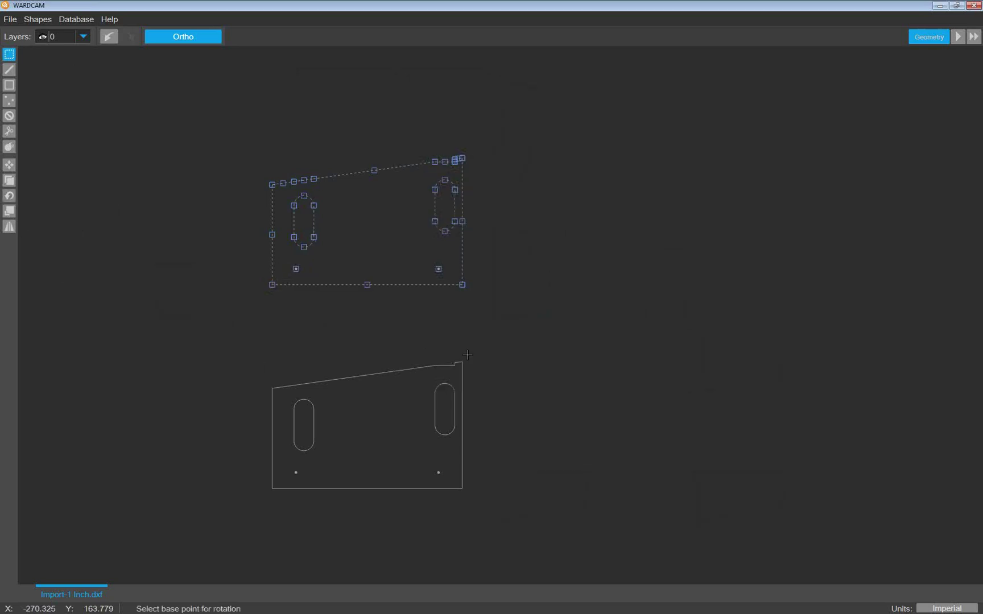
click(366, 222)
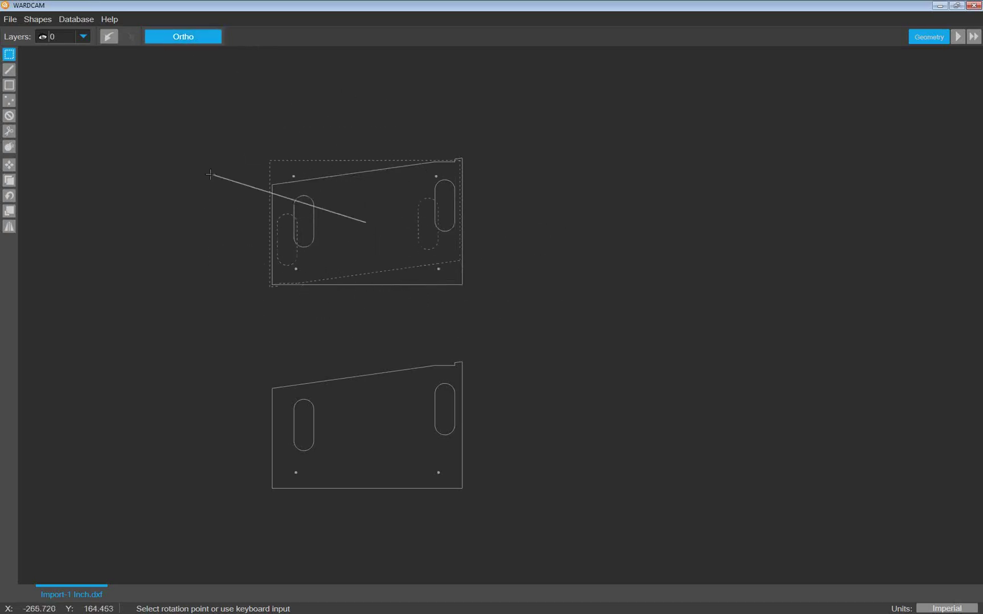
click(246, 308)
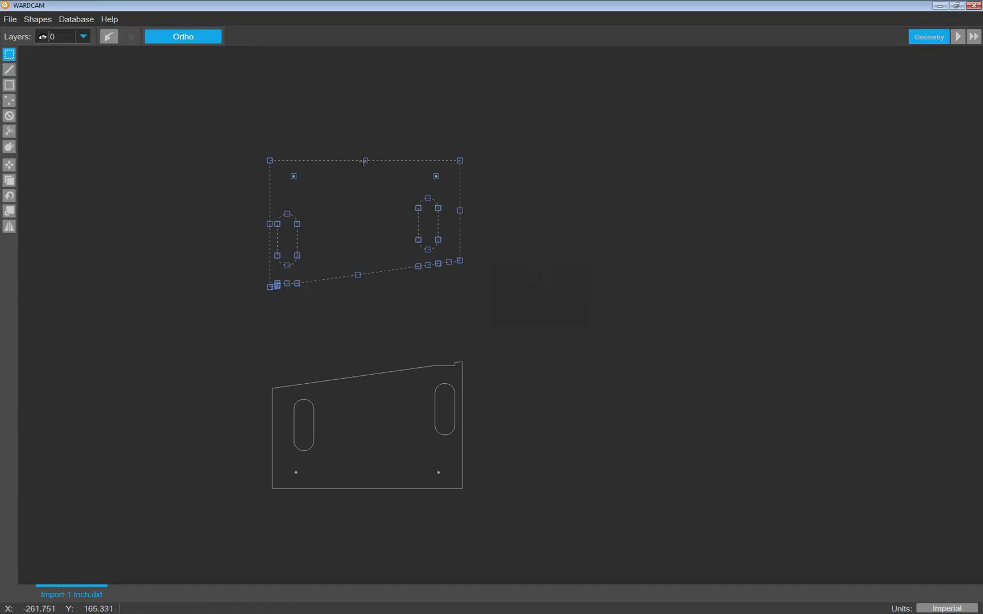
- Move the rotated copy down with Ortho off so its sloped edge nests just above the original's sloped edge
click(9, 165)
click(355, 234)
scroll(359, 254, down, 3)
scroll(364, 293, up, 5)
scroll(364, 293, up, 2)
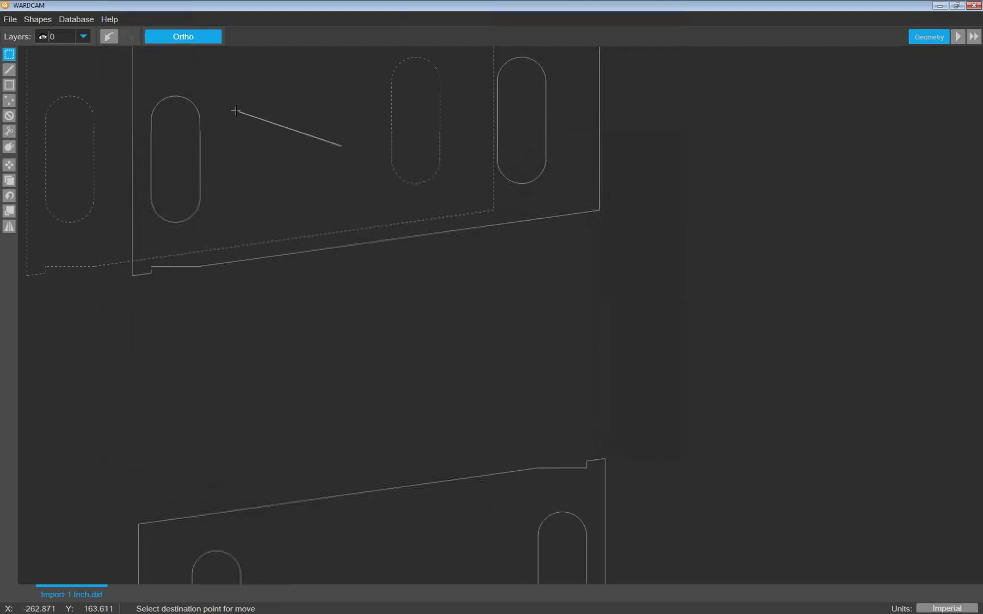
click(185, 38)
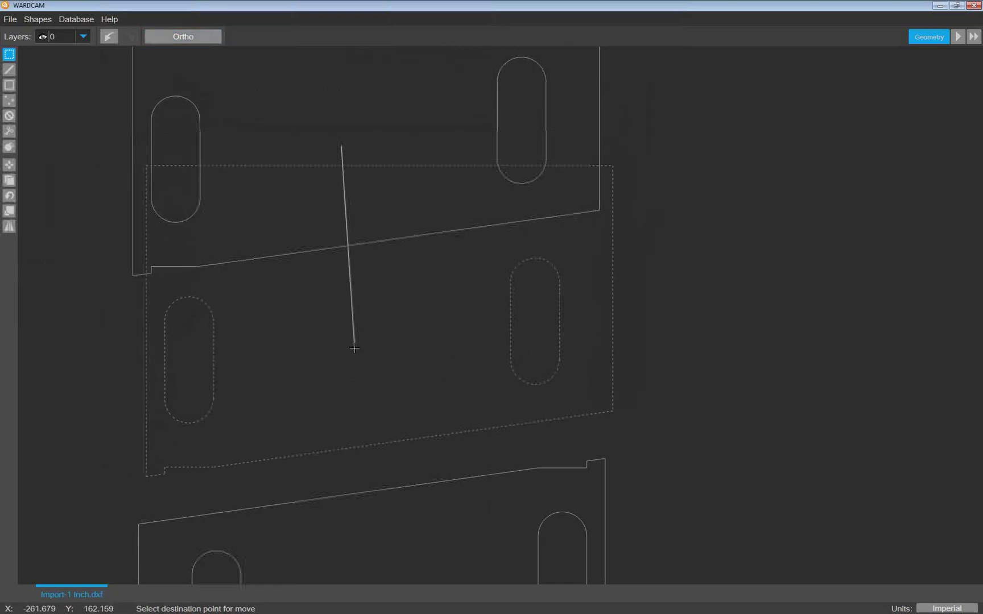
click(346, 378)
key(Escape)
- Check the gap between the two nested sloped edges and advance the drawing from Geometry to the Parts stage
middle_drag(345, 377, 401, 220)
scroll(401, 220, up, 1)
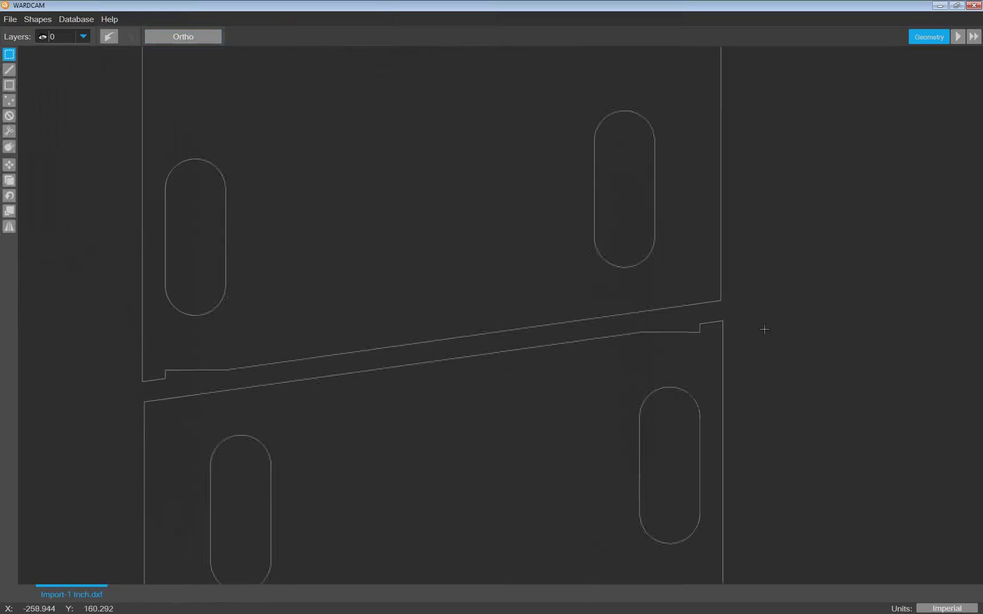
scroll(152, 405, up, 1)
middle_drag(152, 405, 211, 313)
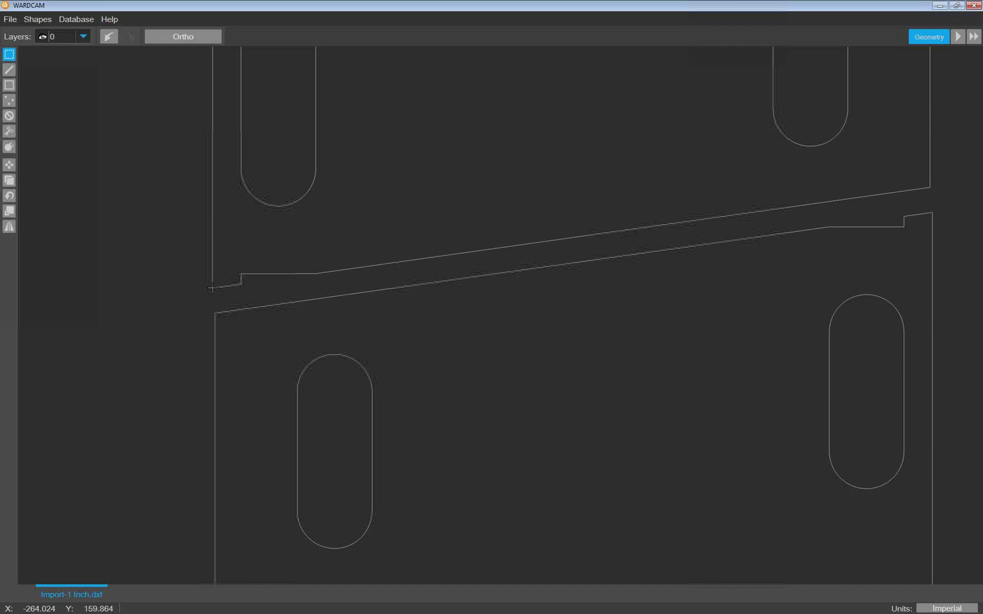
scroll(383, 301, down, 4)
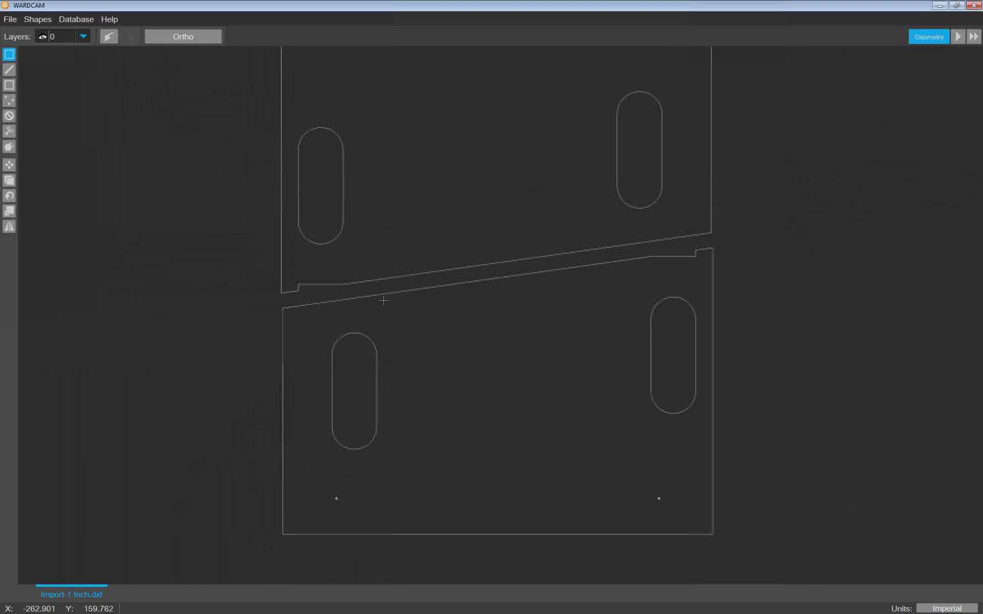
scroll(384, 300, down, 2)
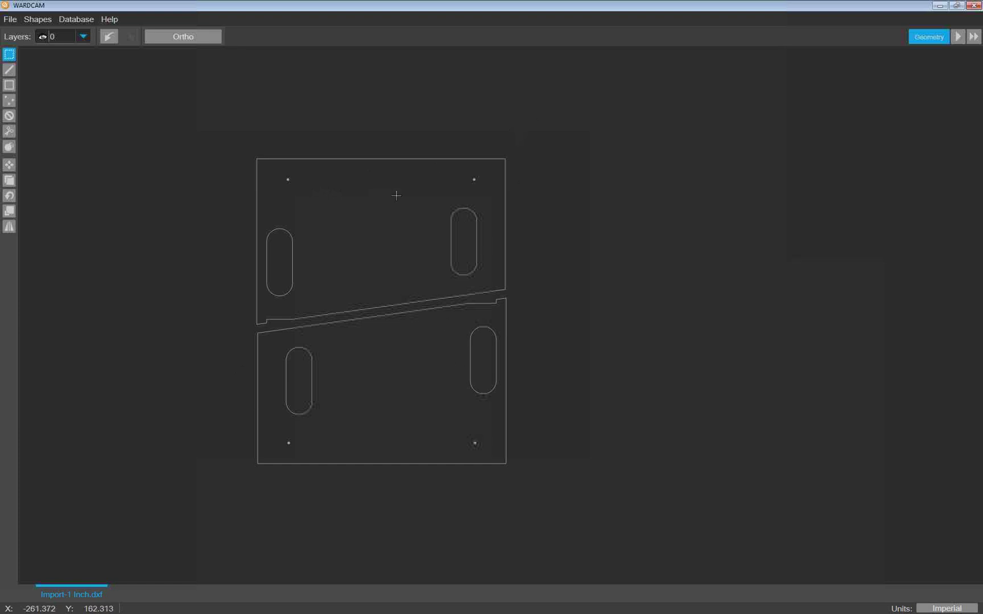
click(958, 38)
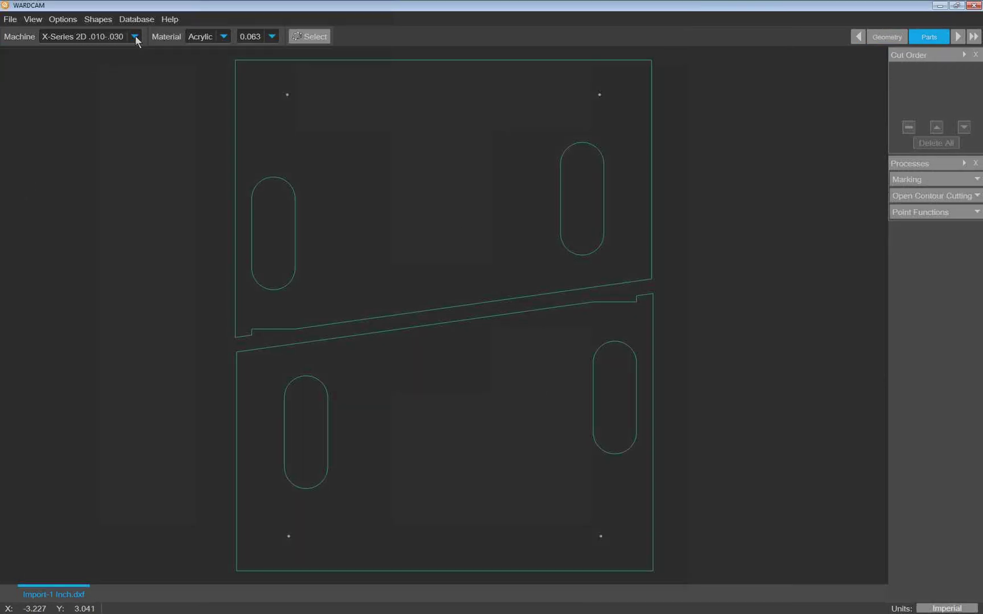
- Set the cutting material to Aluminium (6061) with a thickness of 0.250
click(223, 36)
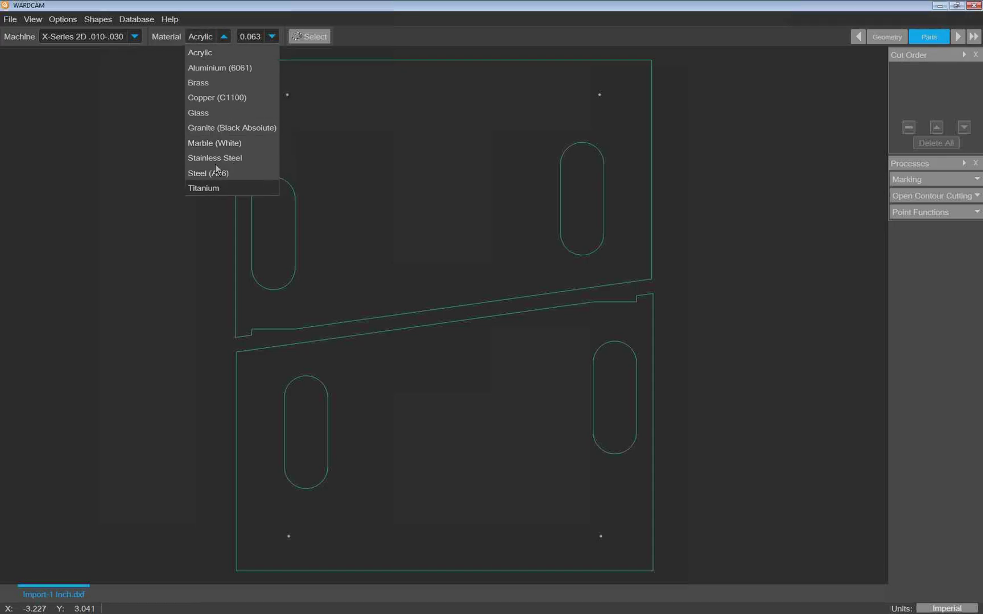
click(203, 69)
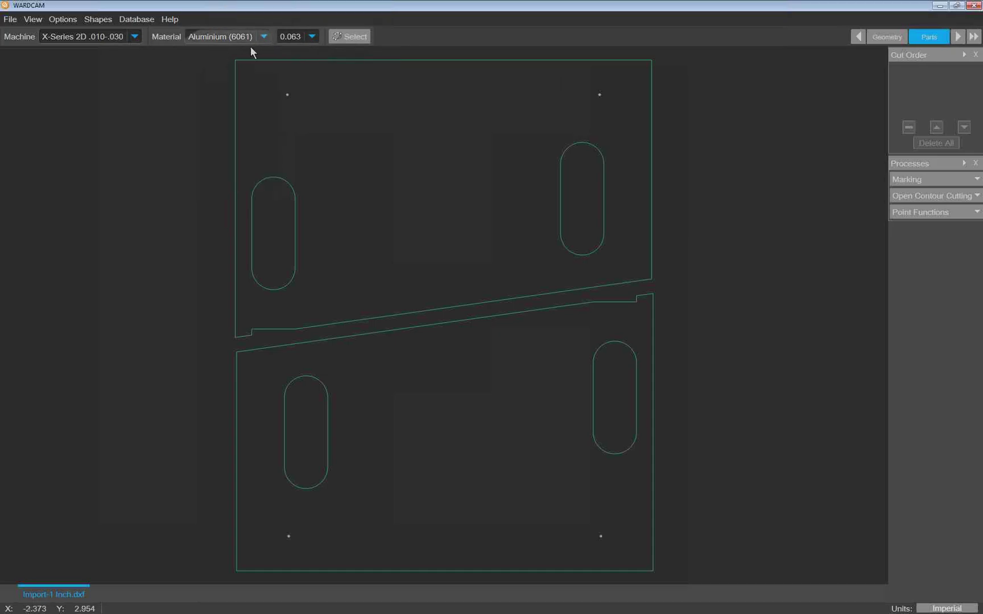
click(311, 37)
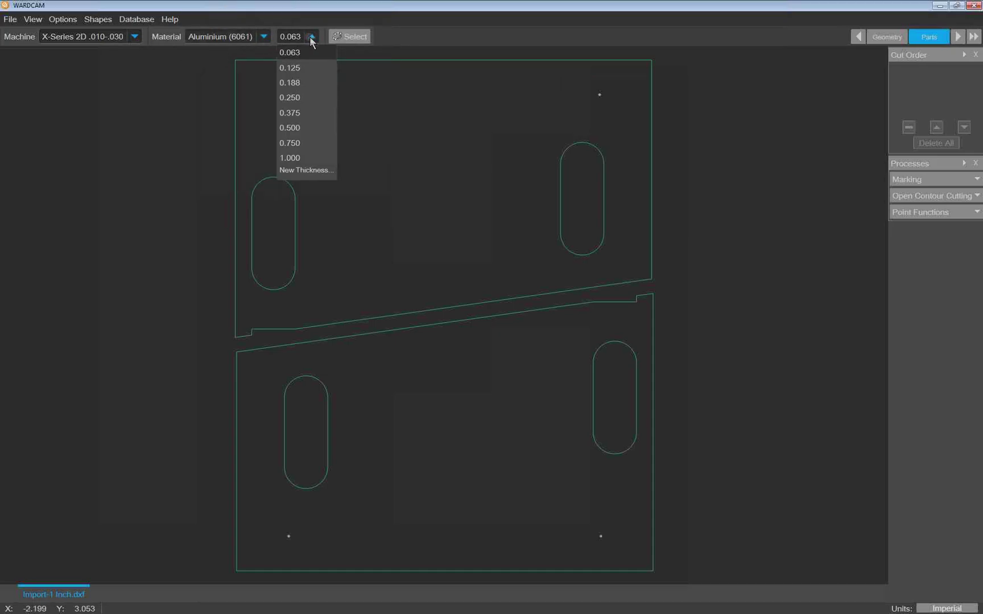
click(290, 97)
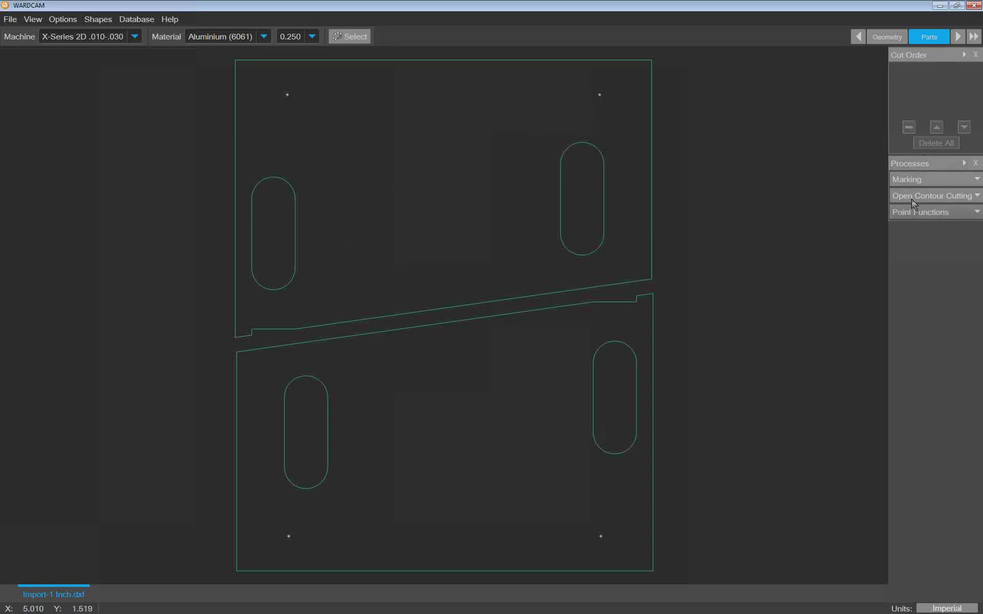
click(965, 164)
click(965, 165)
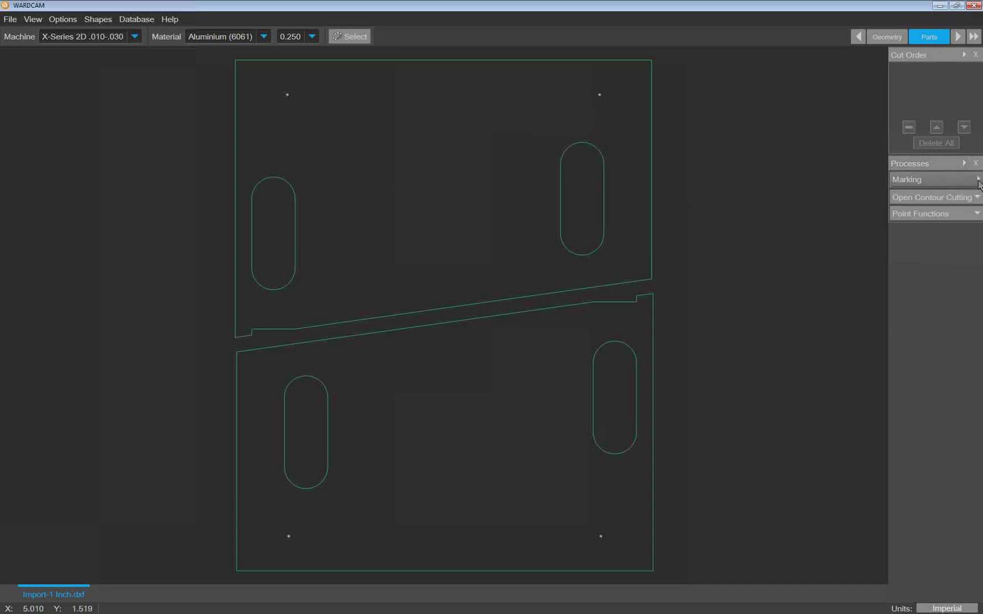
click(907, 198)
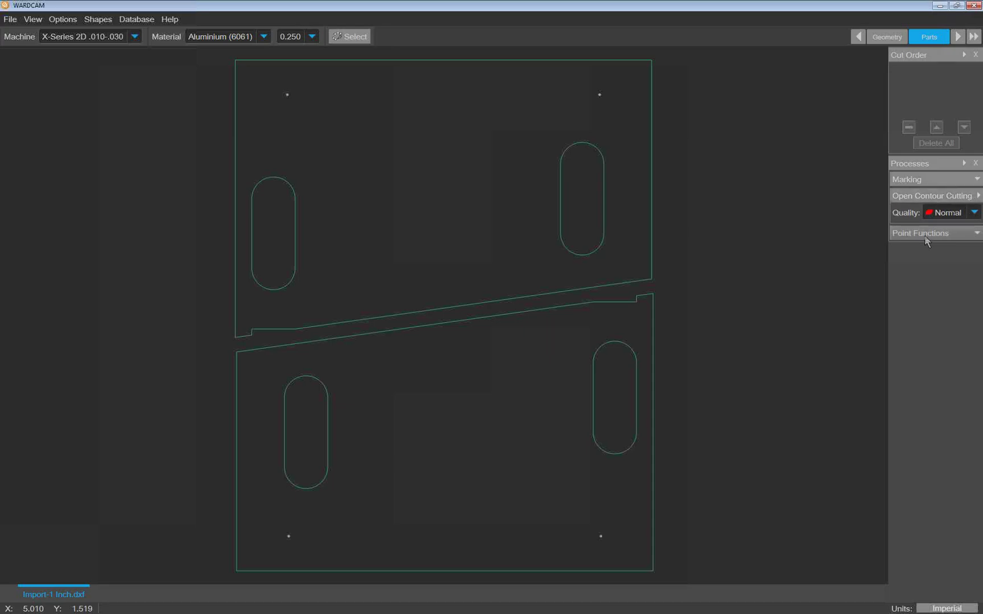
- Assign an Abrasive Pierce to all four hole points, the lower part's two first and the upper part's two after
click(976, 236)
click(975, 233)
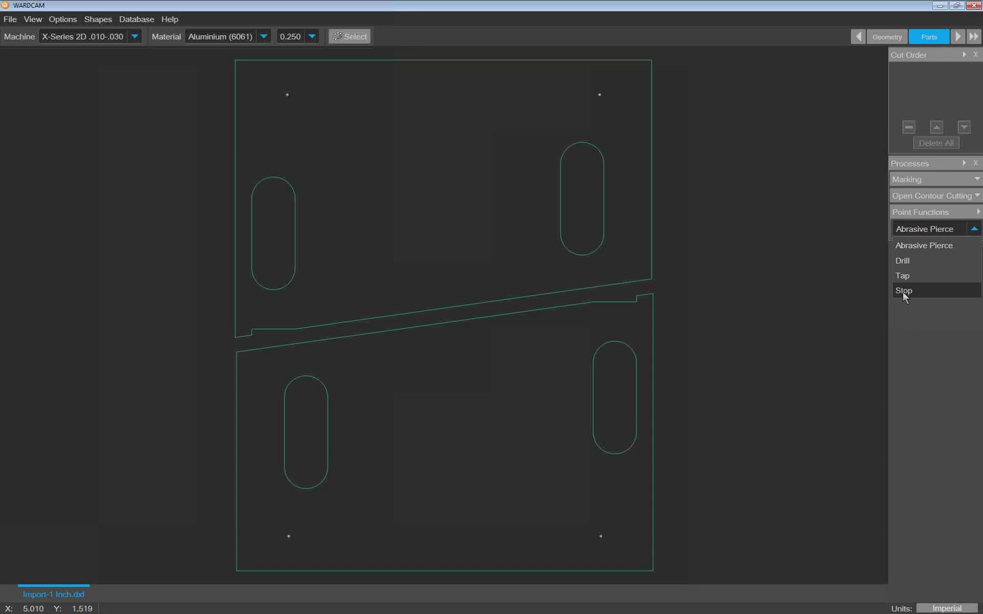
click(920, 245)
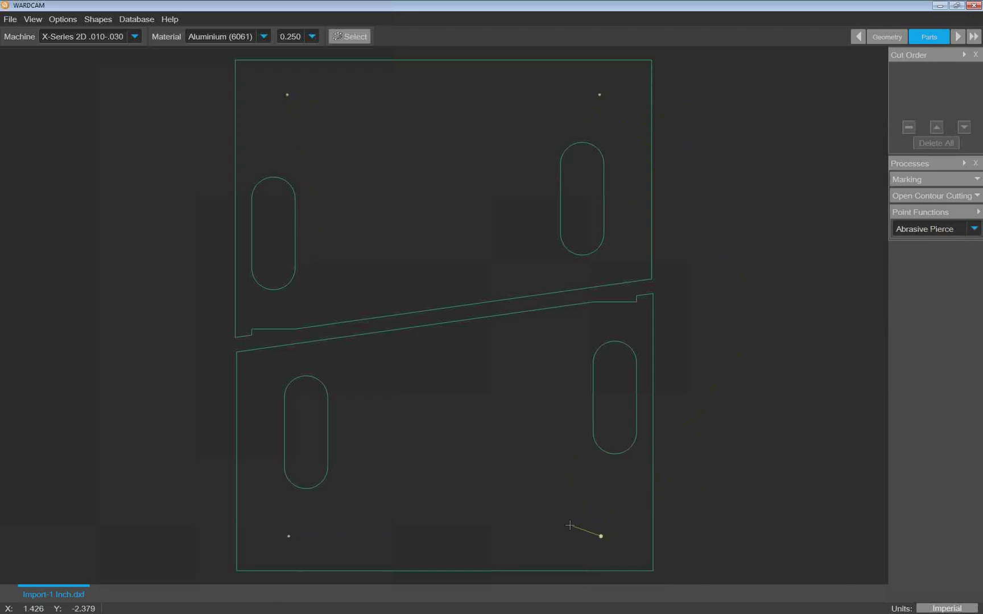
click(597, 515)
click(364, 522)
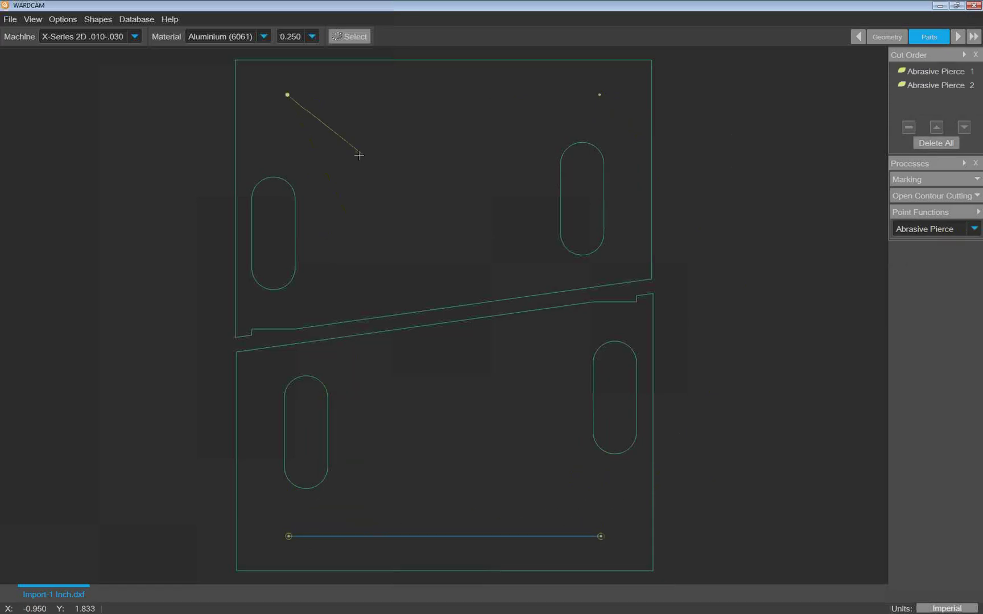
click(328, 123)
click(581, 75)
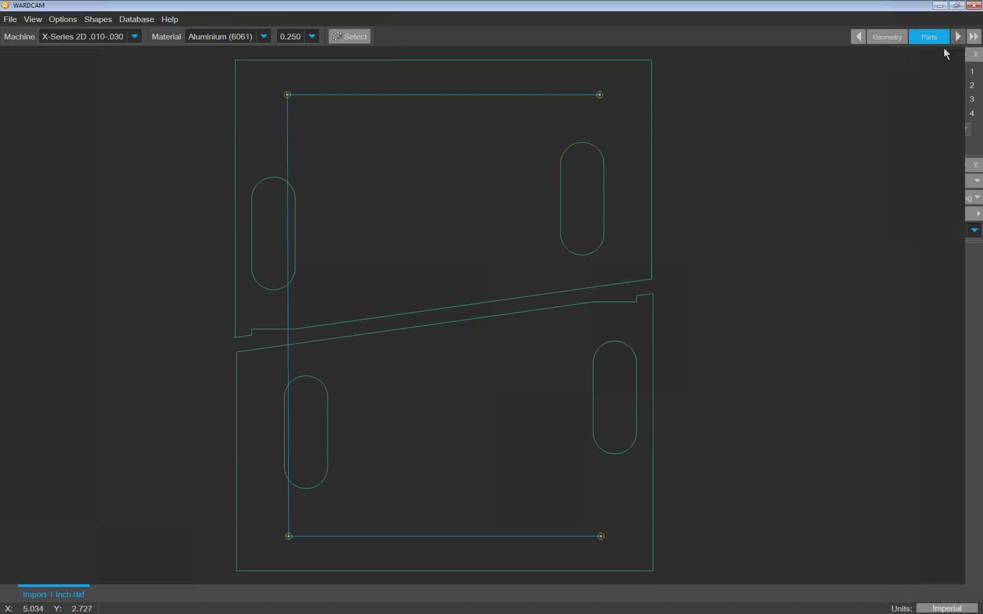
- Advance the drawing to the Tool Path stage and add leads to all contours automatically
click(958, 39)
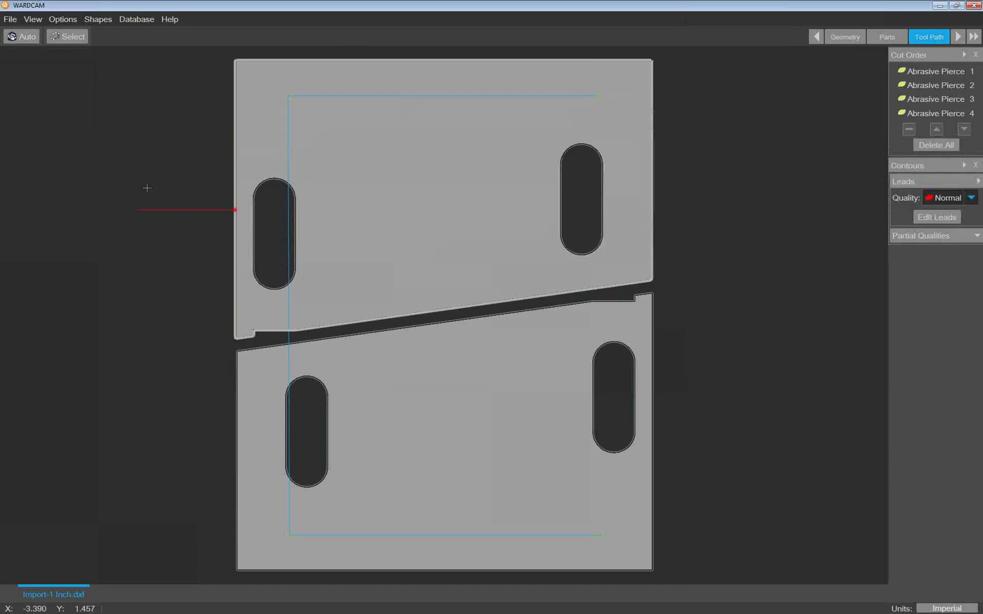
click(24, 38)
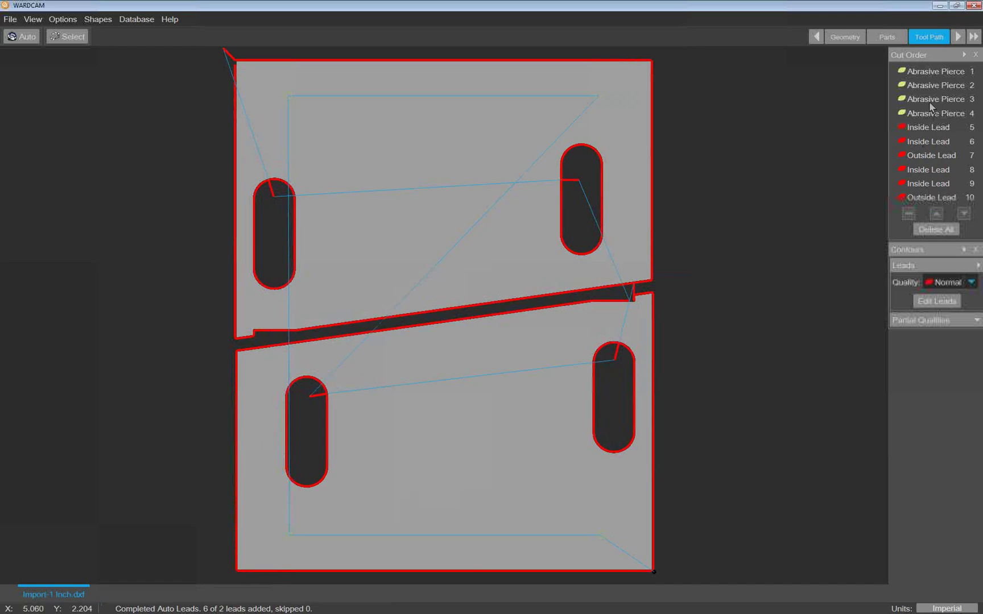
- Review the cut order entry by entry, matching each Abrasive Pierce, Inside Lead and Outside Lead to its feature in the drawing
click(930, 72)
click(928, 85)
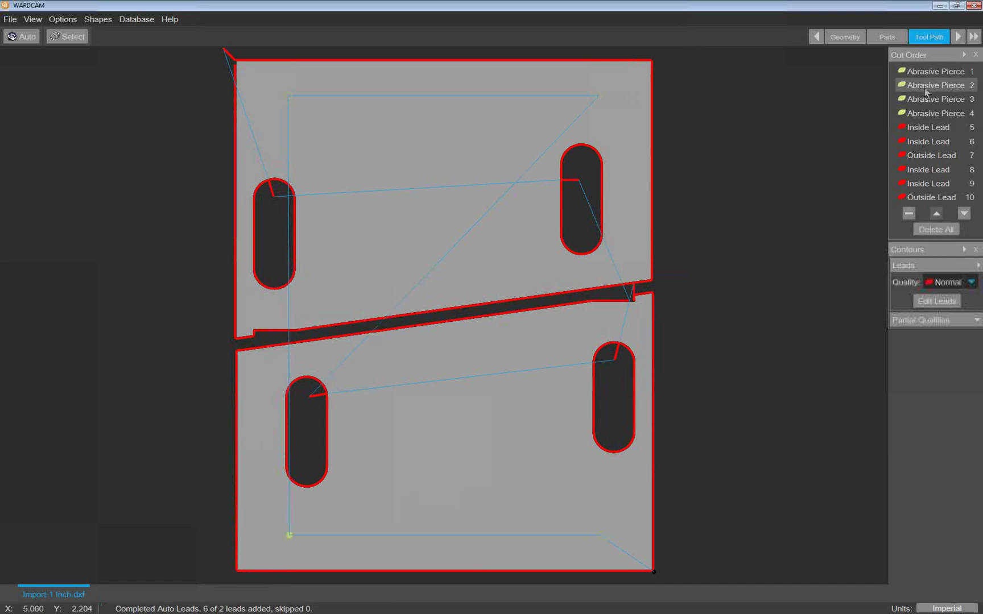
click(927, 101)
click(929, 114)
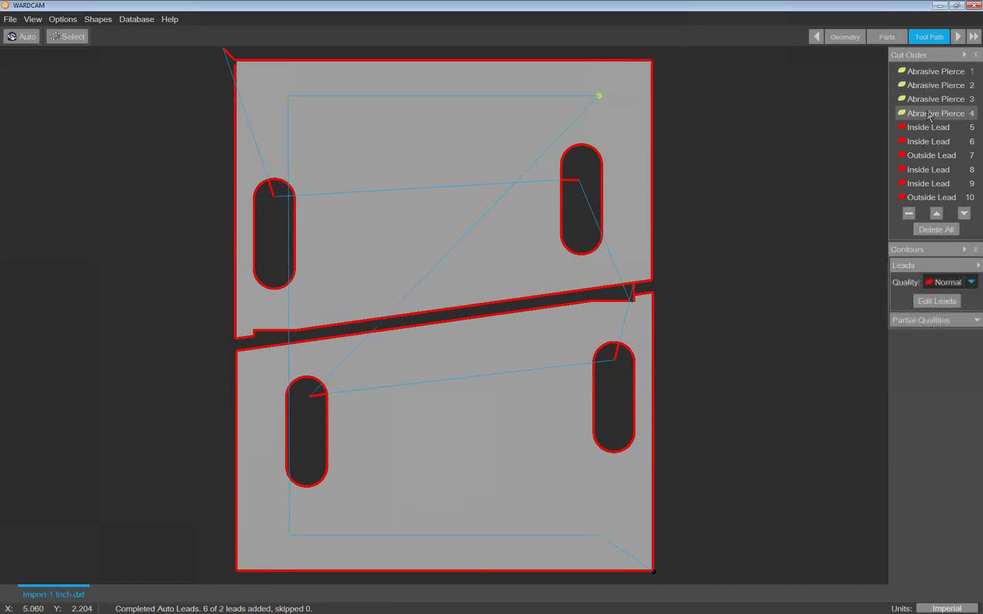
click(926, 129)
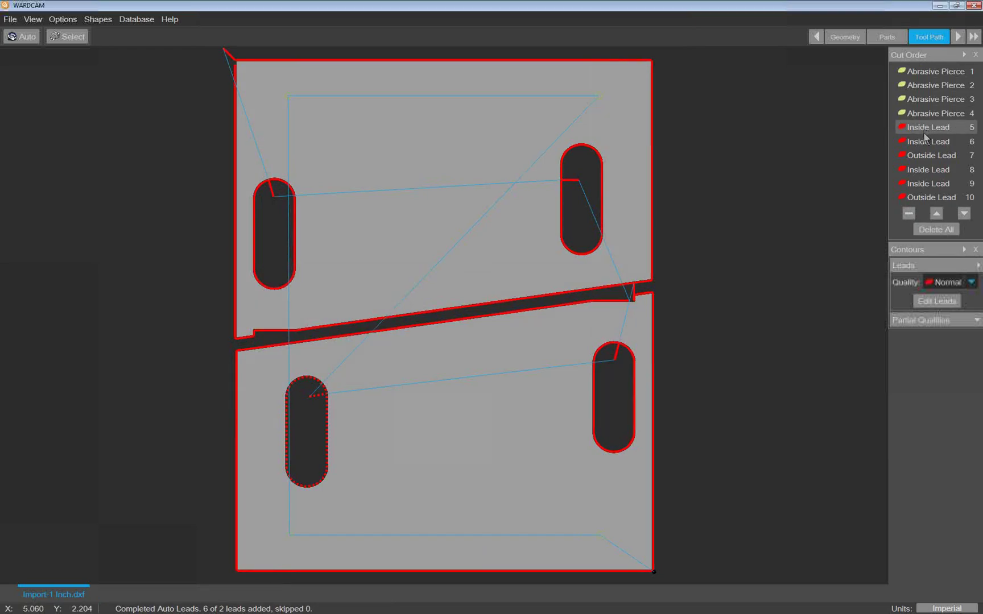
click(926, 143)
click(927, 158)
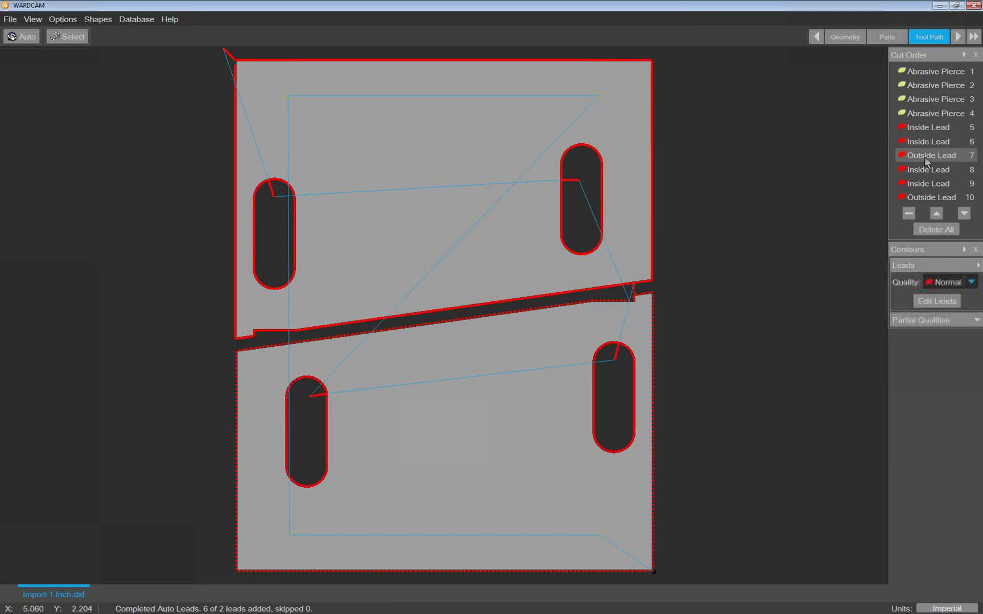
click(927, 130)
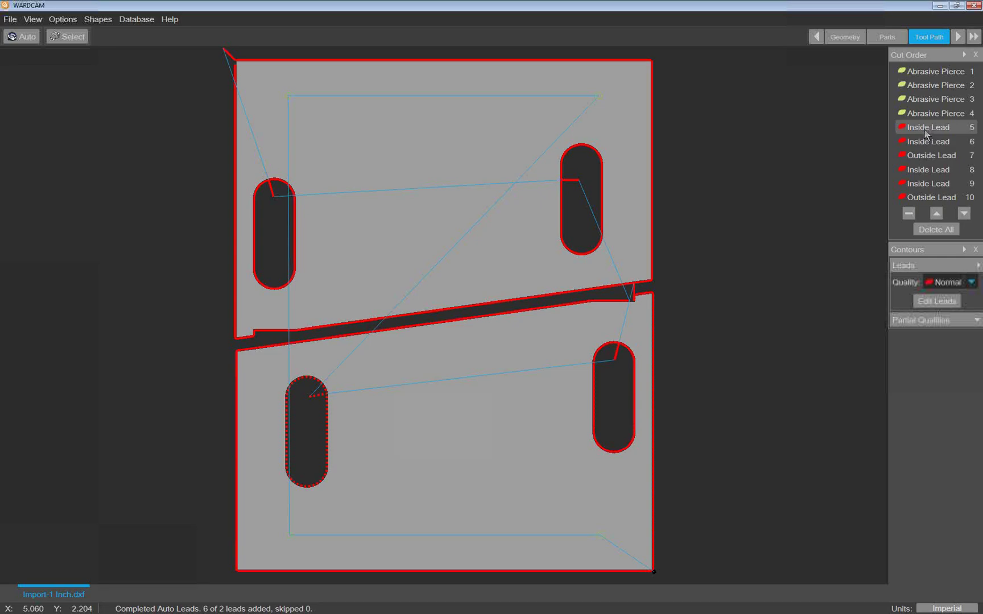
click(926, 143)
click(922, 130)
click(924, 143)
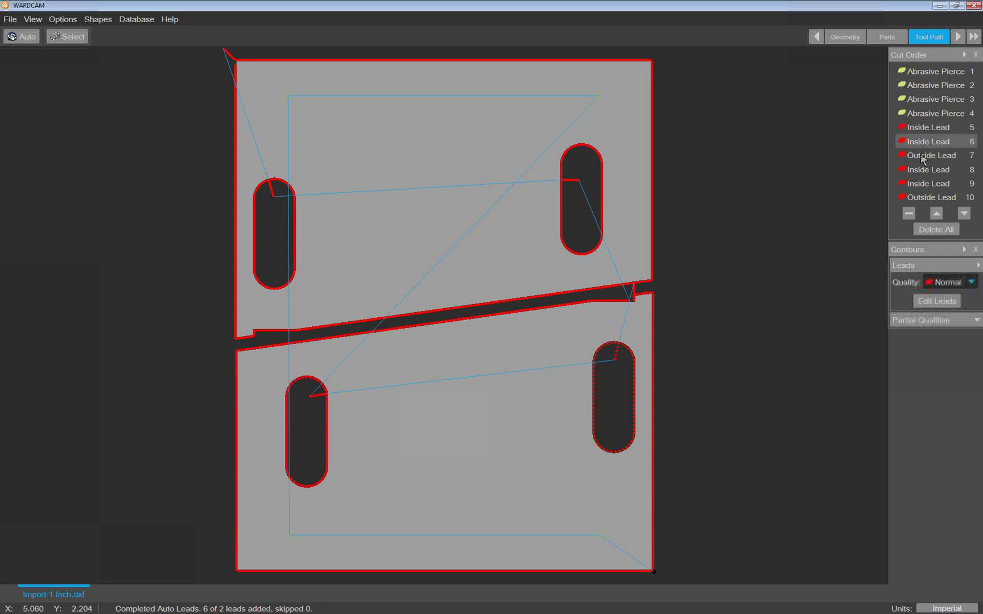
click(916, 130)
click(916, 144)
click(915, 157)
click(919, 170)
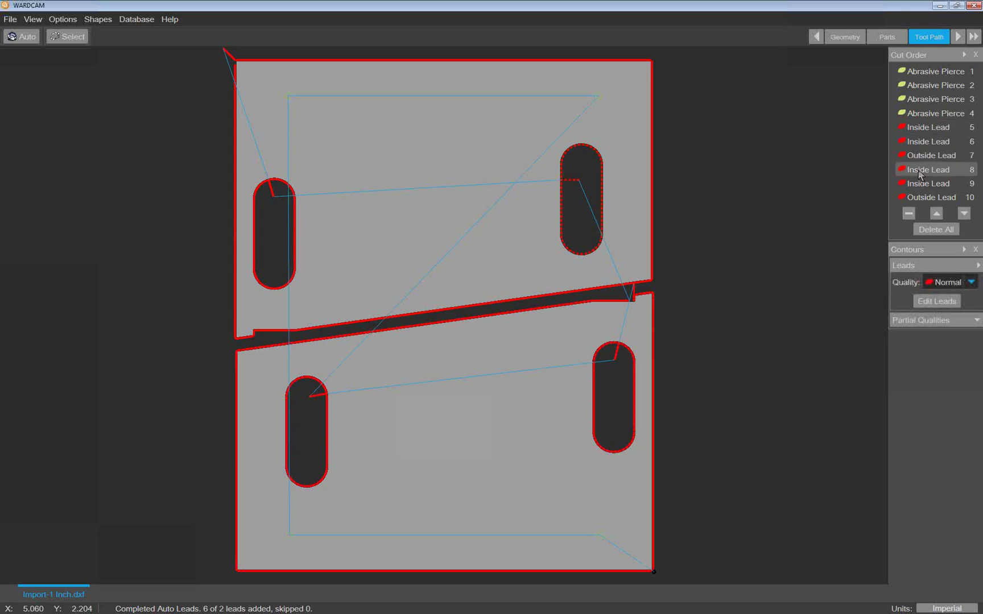
click(922, 185)
click(923, 200)
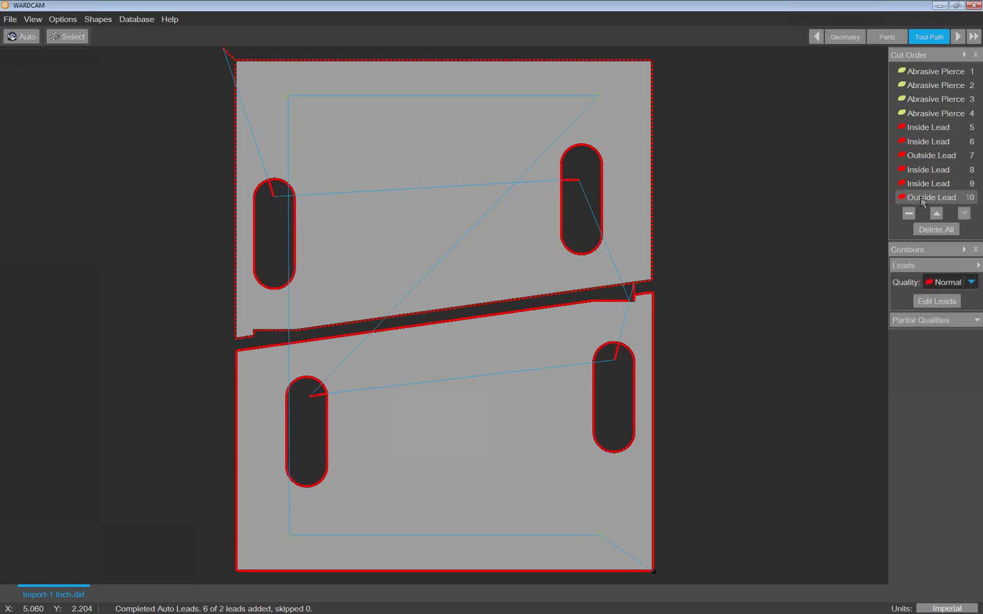
- Try moving the second Abrasive Pierce one place down the cut order and back up
click(918, 73)
click(919, 85)
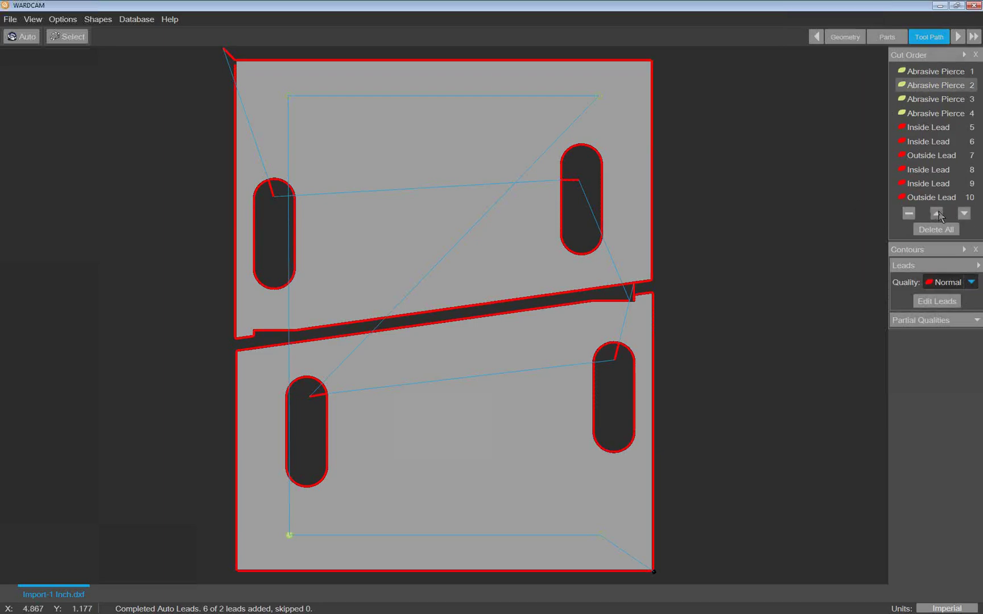
click(964, 213)
click(936, 214)
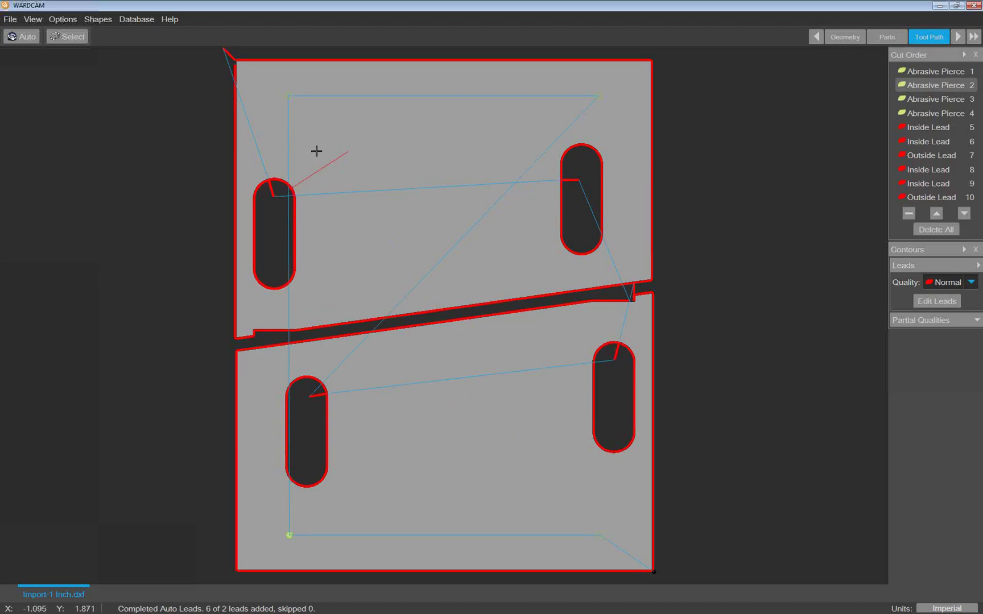
- Try moving the lower part's Outside Lead two places down the cut order, and return it to its original place
click(919, 158)
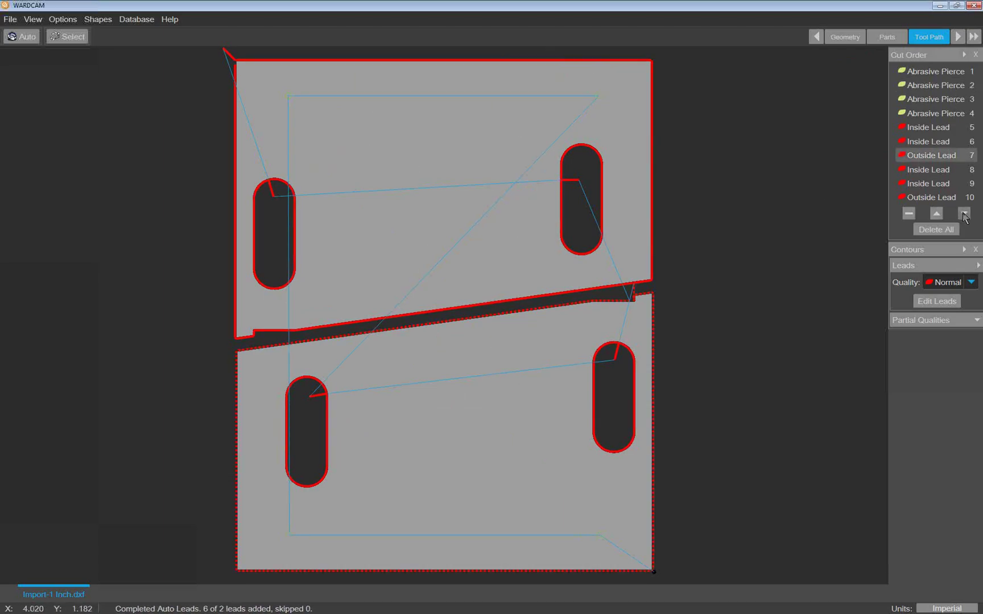
click(964, 214)
click(964, 213)
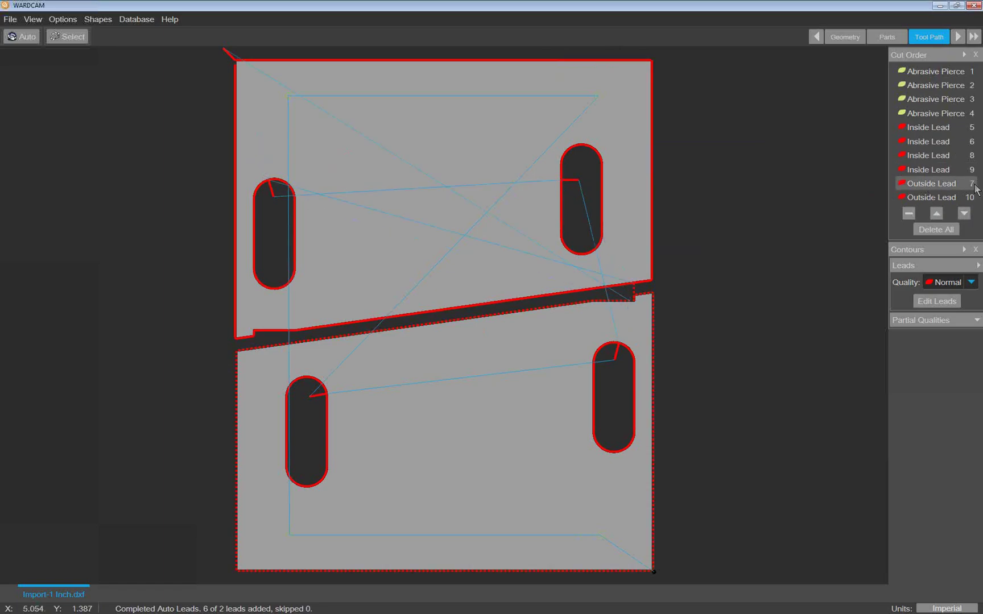
click(936, 213)
click(936, 213)
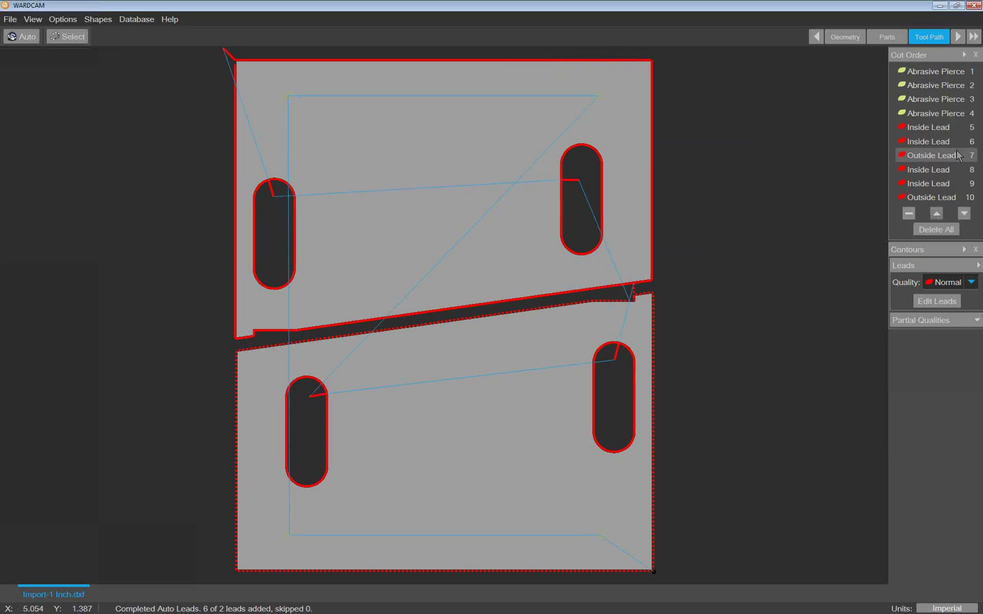
- Try several lead positions around the upper part's left slot, leaving the lead on the upper-left of its rounded top end
scroll(748, 209, down, 2)
middle_drag(735, 214, 654, 237)
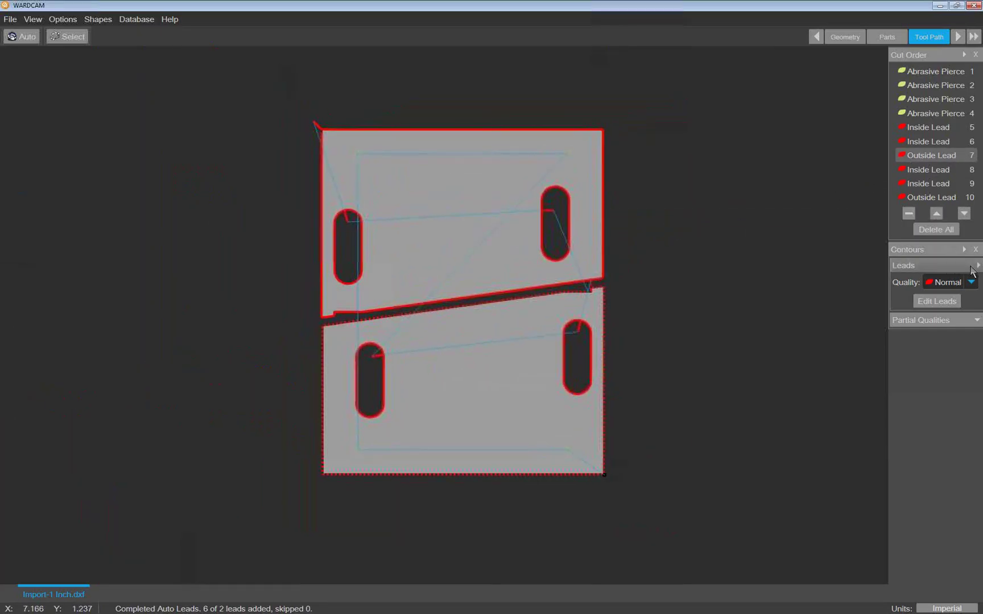
scroll(344, 219, up, 5)
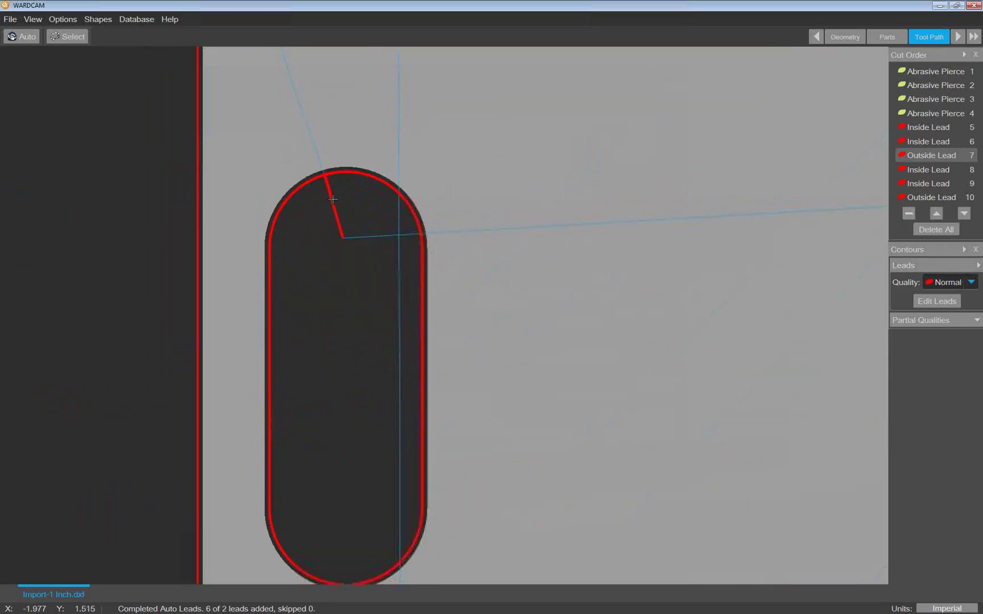
scroll(333, 198, down, 5)
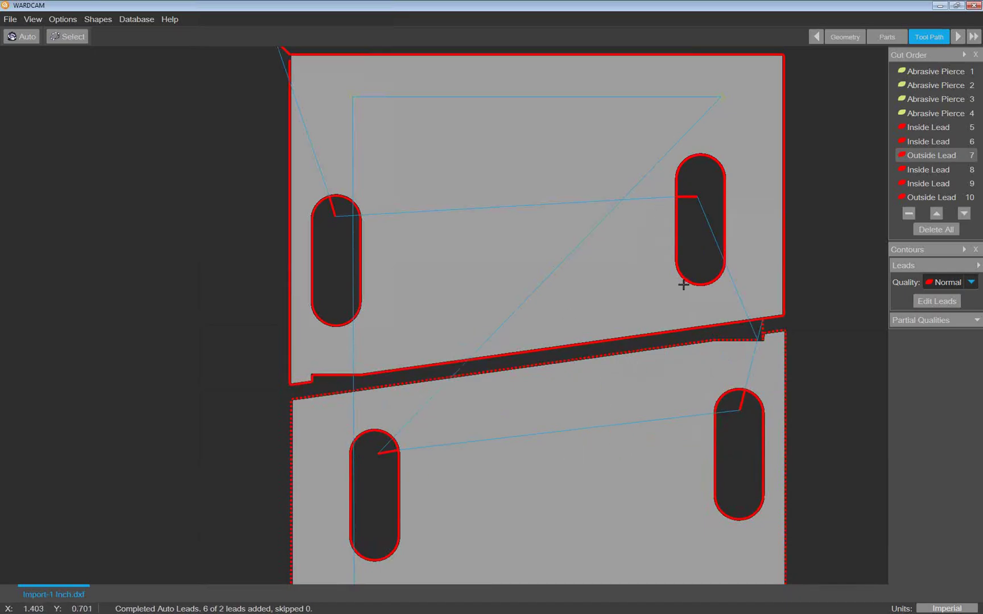
scroll(325, 189, up, 4)
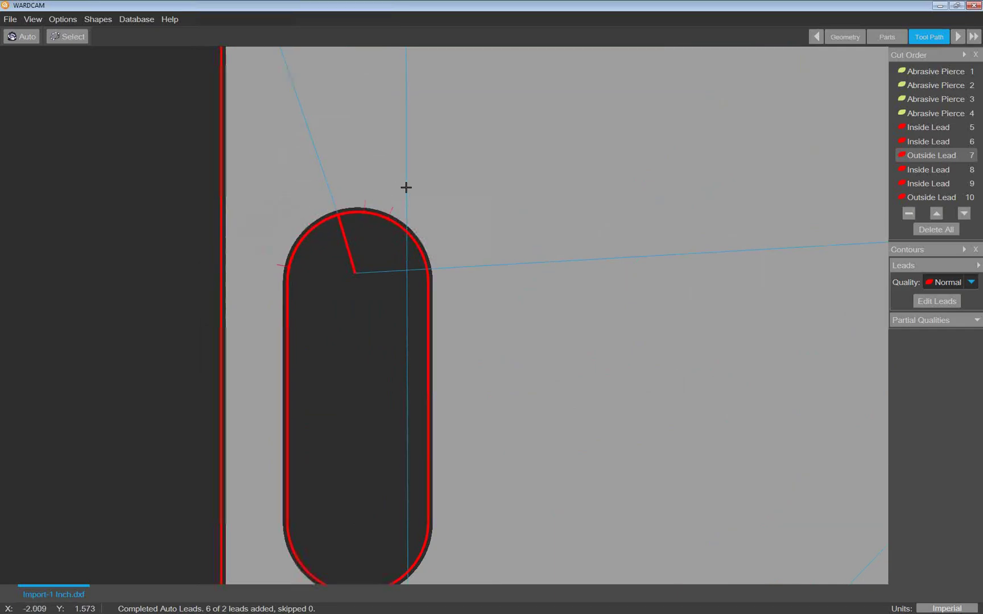
click(289, 230)
click(373, 193)
click(286, 291)
click(348, 400)
click(341, 279)
click(352, 239)
click(317, 256)
scroll(317, 256, up, 2)
scroll(341, 262, down, 6)
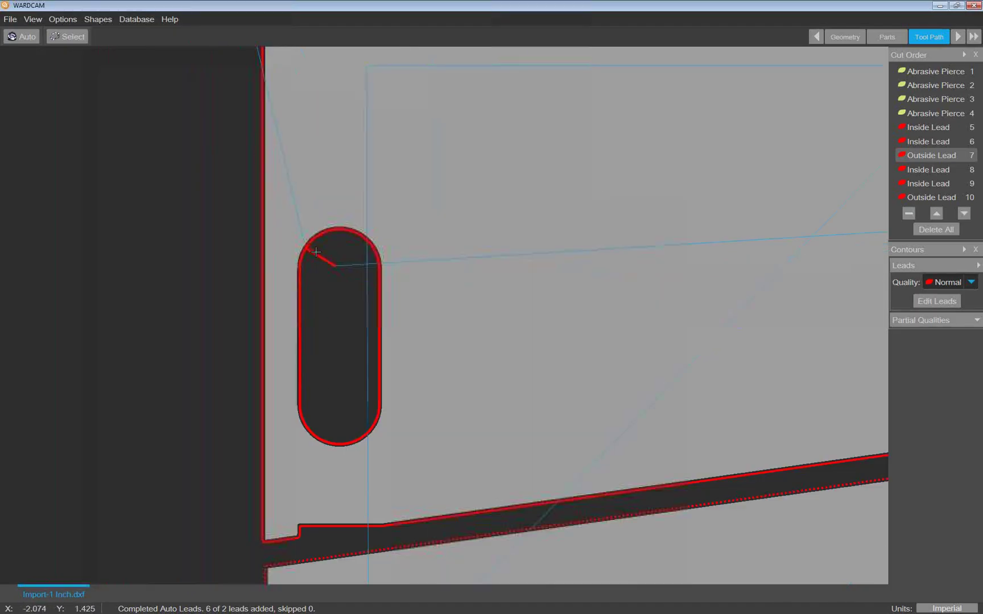
scroll(431, 268, up, 2)
scroll(335, 243, down, 2)
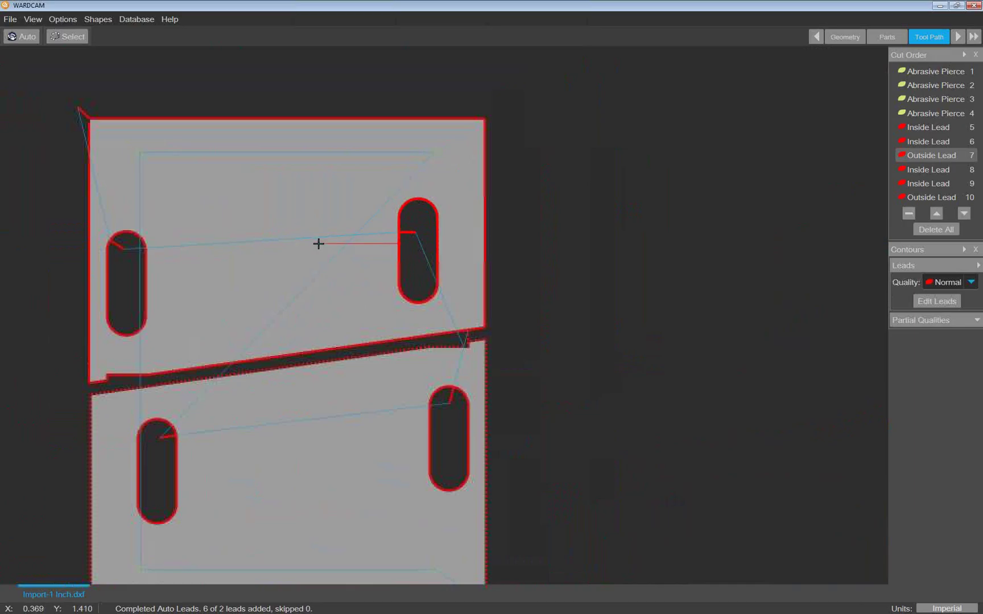
- Place the upper part's outside lead on its left edge and the lower part's outside lead near the top of its right edge
click(48, 188)
scroll(478, 341, up, 5)
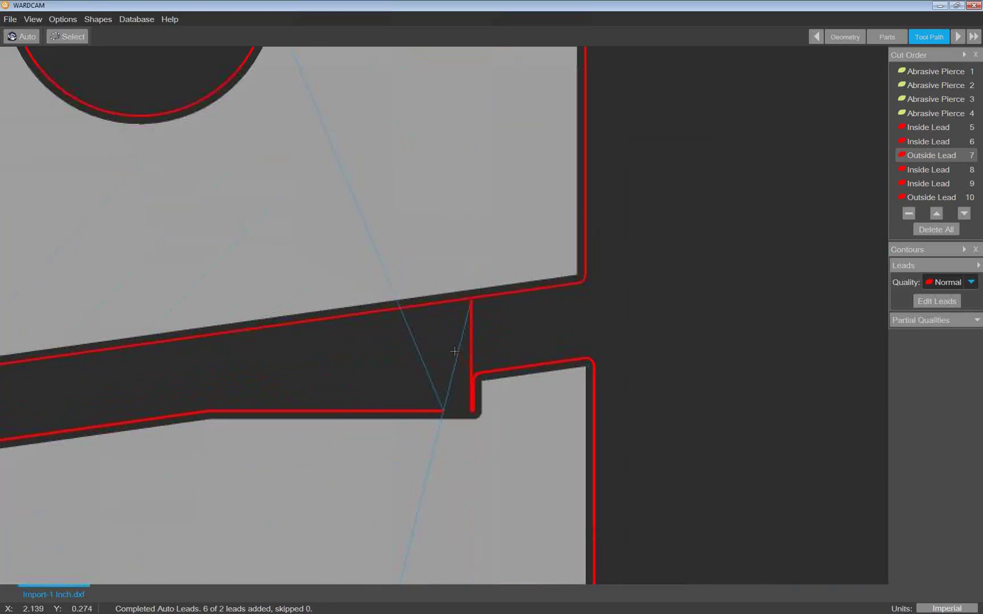
click(488, 266)
scroll(484, 301, up, 2)
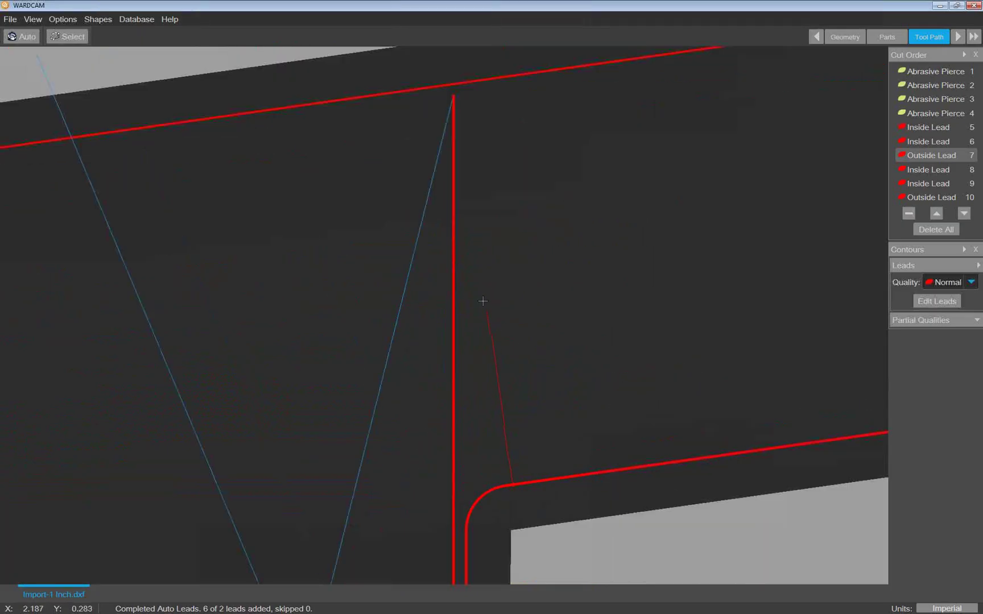
scroll(512, 341, down, 5)
click(544, 355)
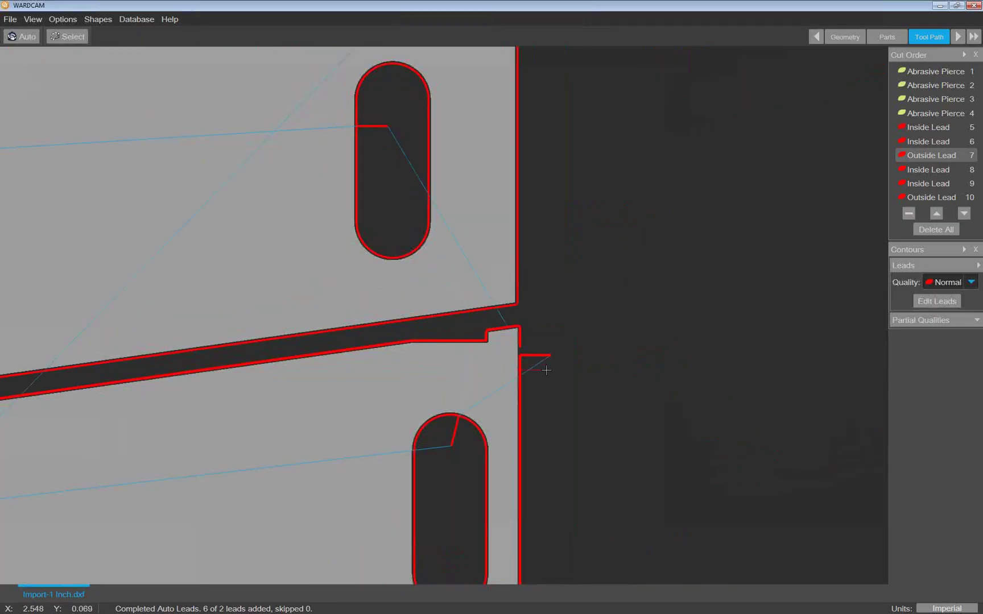
click(545, 356)
- Try to move the lower part's outside lead from its right edge into the narrow gap between the two parts
click(503, 346)
click(377, 343)
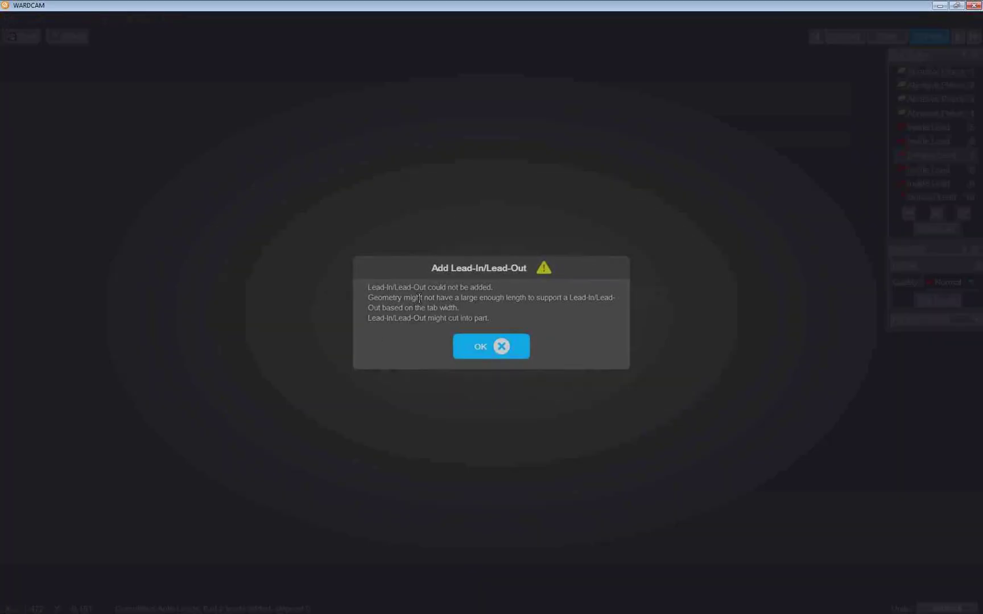
click(502, 346)
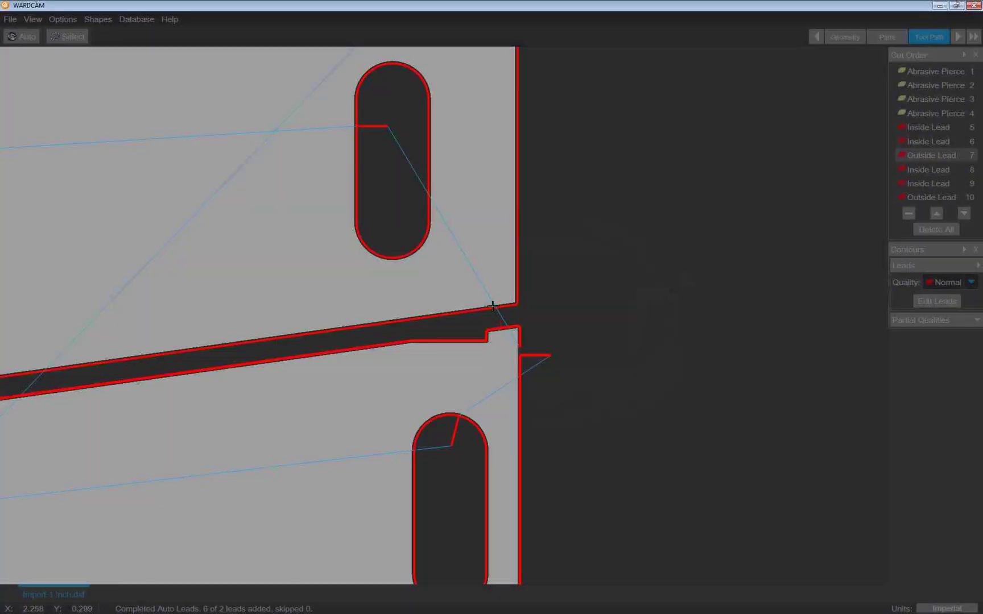
scroll(554, 357, down, 5)
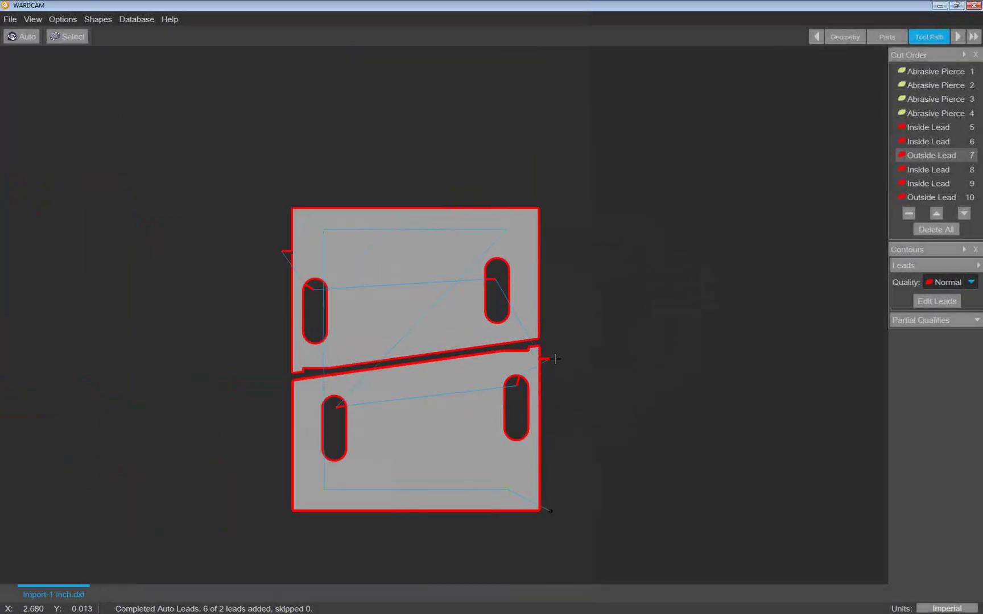
click(556, 358)
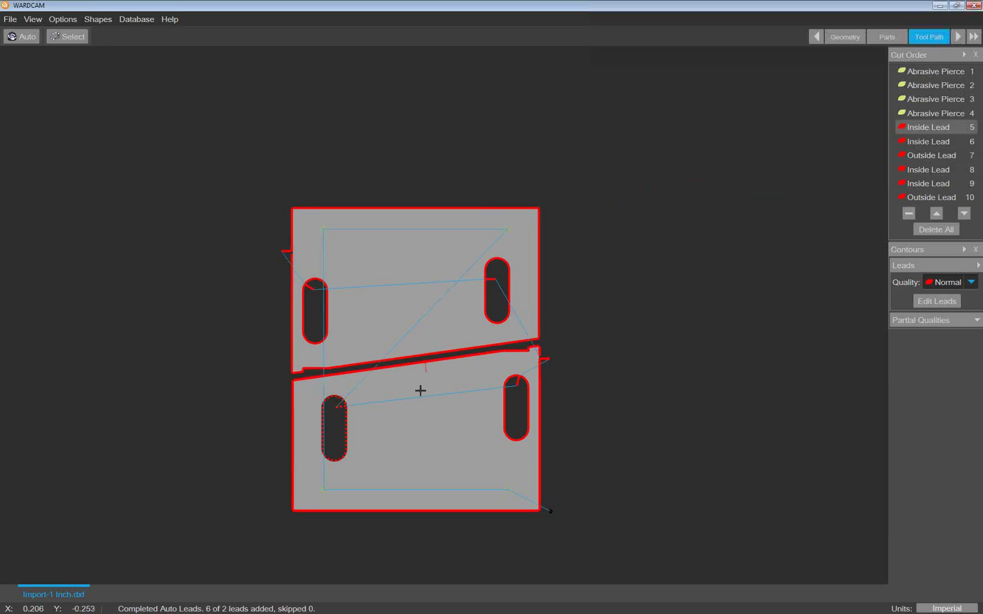
- Try the Smoothest cut quality on all four inside leads
shift+click(927, 142)
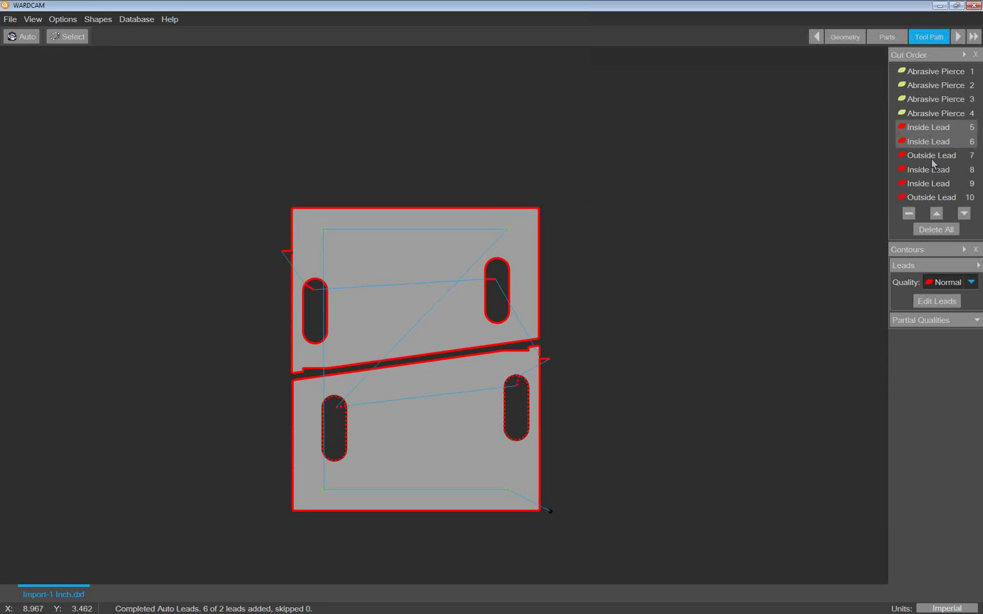
ctrl+click(931, 173)
ctrl+click(930, 184)
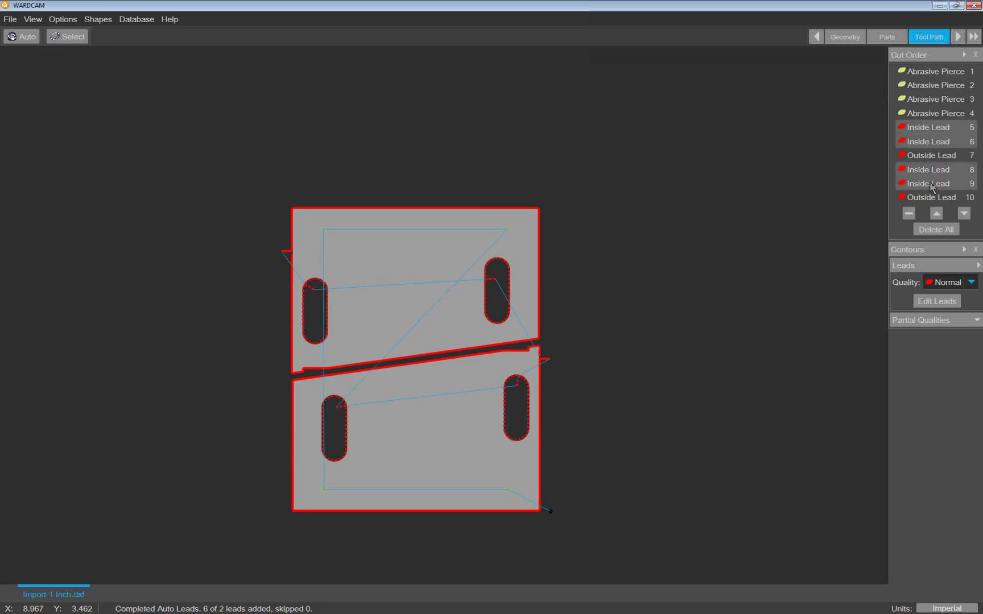
click(972, 284)
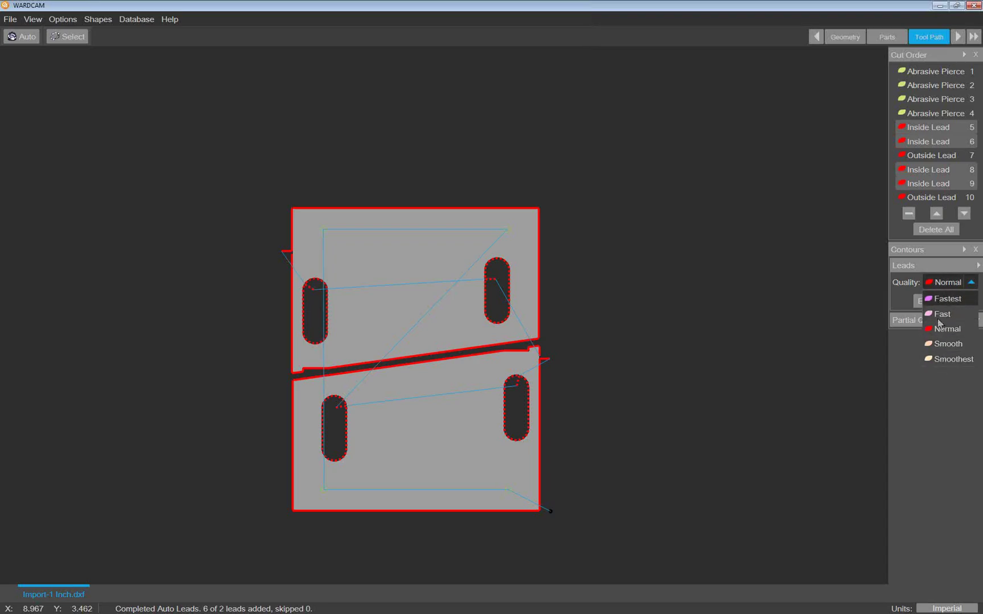
click(946, 359)
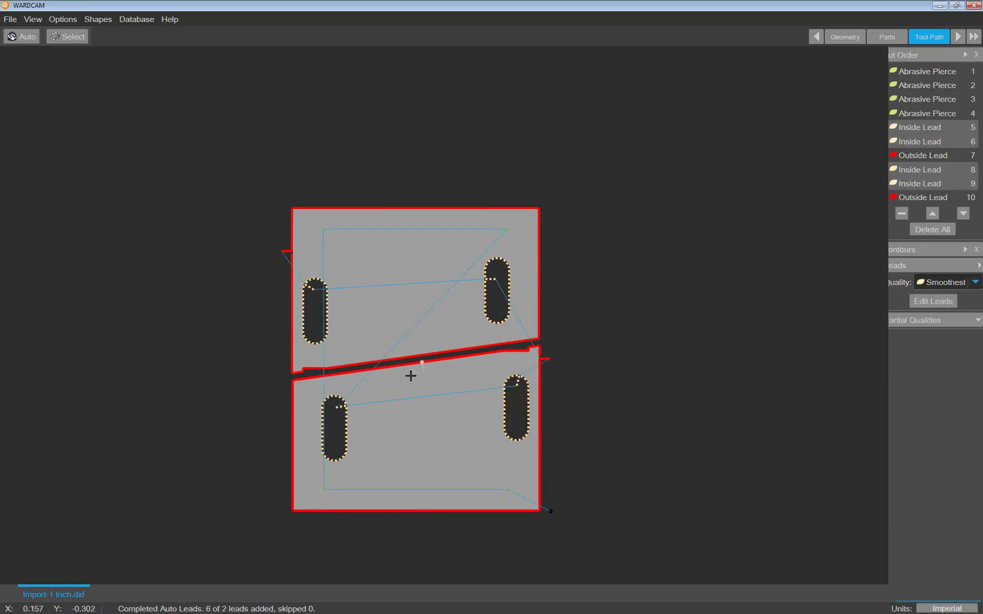
- Apply a Smooth partial quality to the lower part's outline, from the top of its right edge around the notch to the sloped edge
click(301, 387)
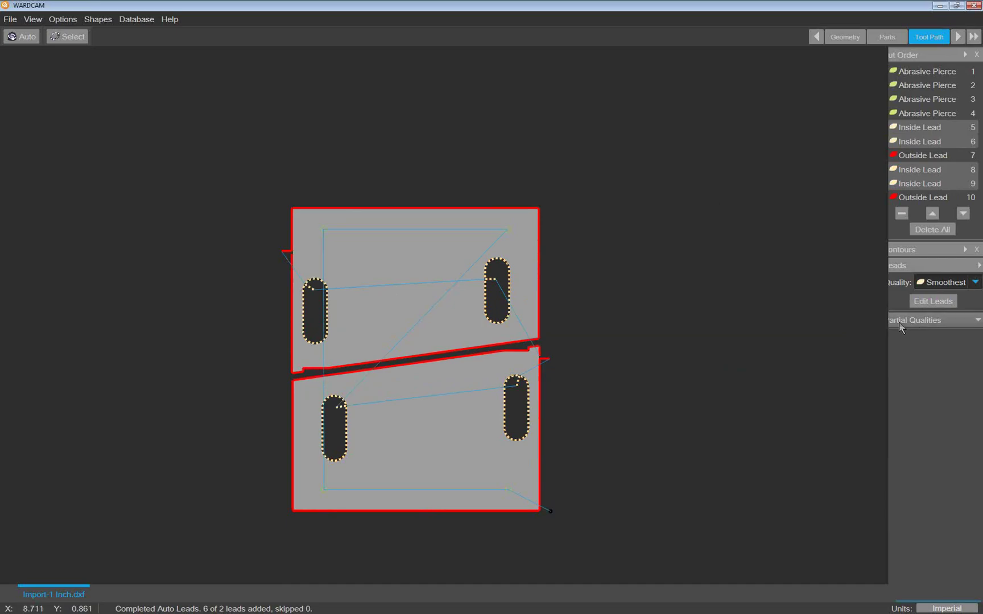
click(978, 321)
click(971, 301)
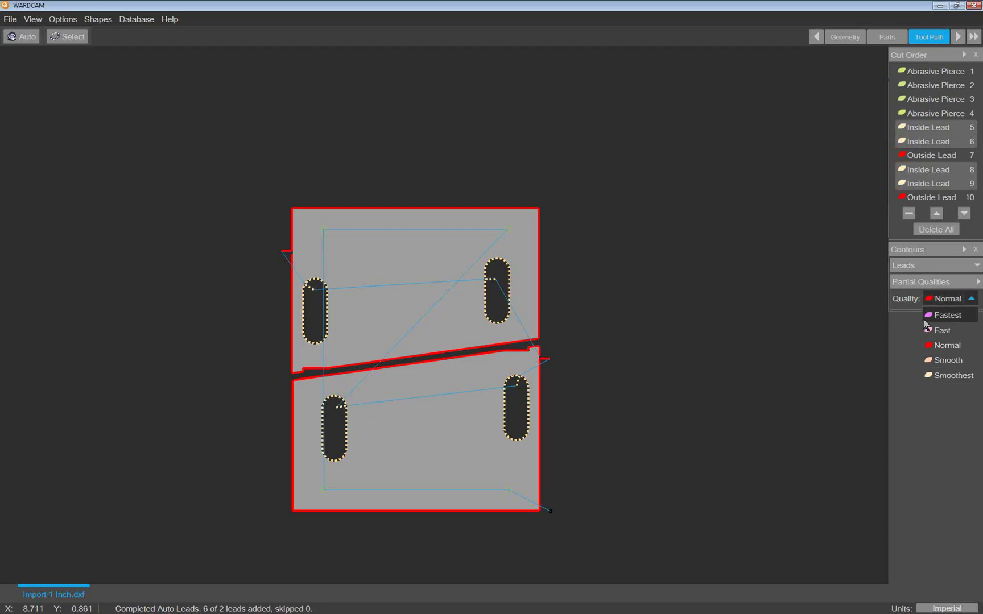
click(942, 364)
scroll(277, 389, up, 6)
scroll(314, 358, down, 4)
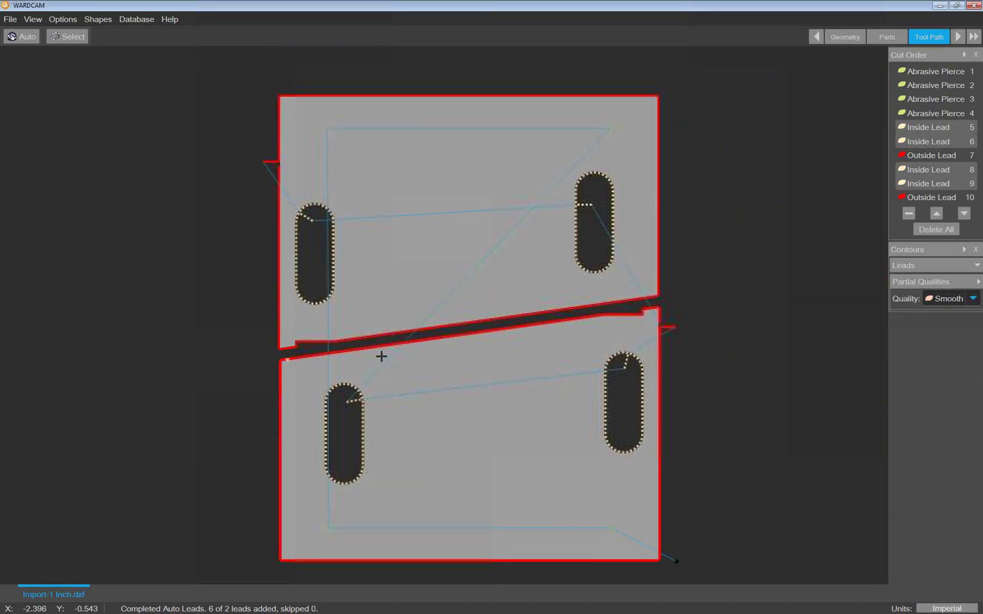
scroll(676, 317, up, 5)
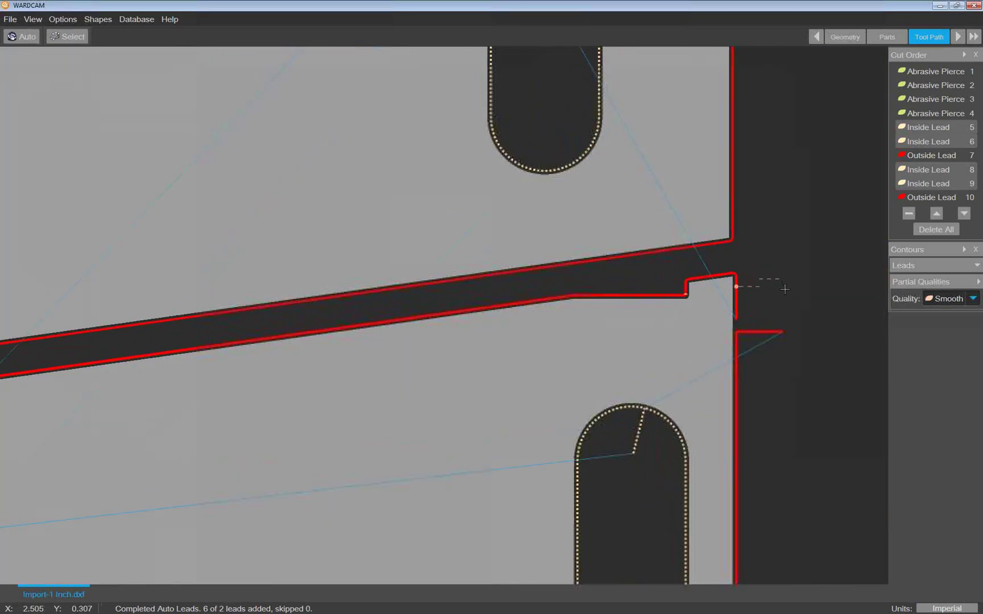
click(571, 286)
click(567, 286)
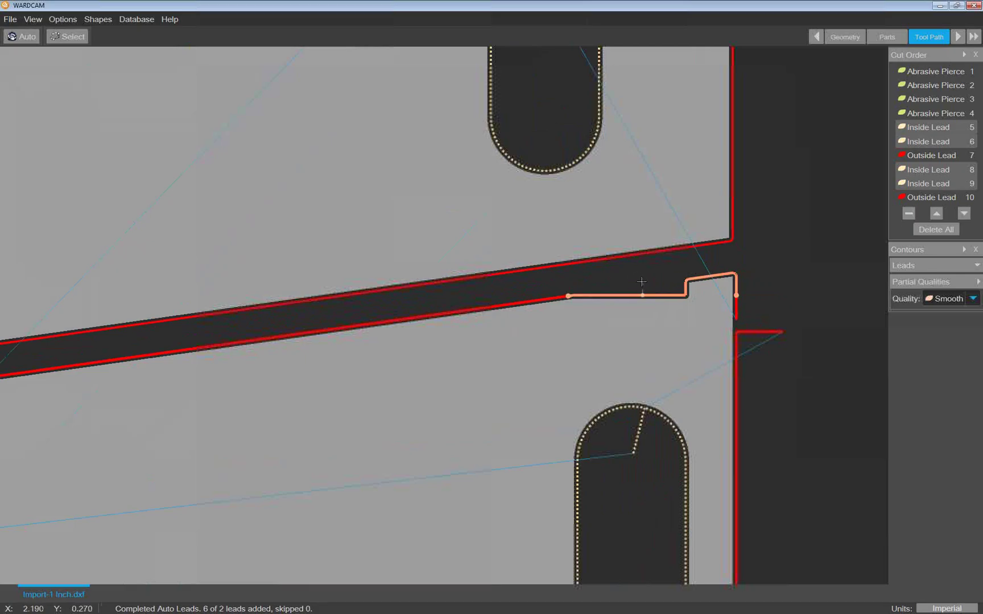
key(Escape)
- Apply the Smooth partial quality to the upper part's outline around its lower-left corner and notch
scroll(675, 294, down, 6)
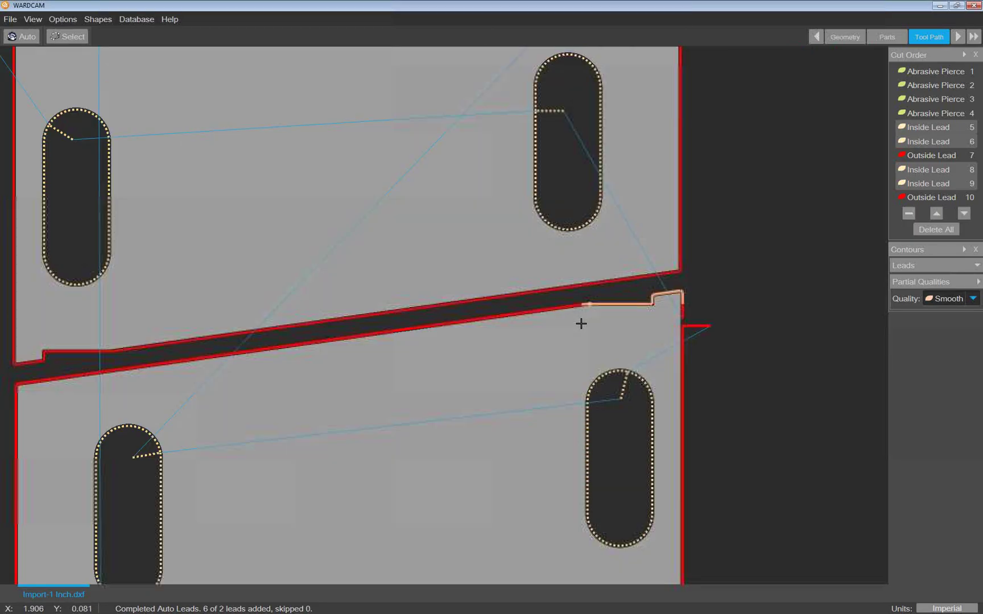
scroll(375, 316, up, 5)
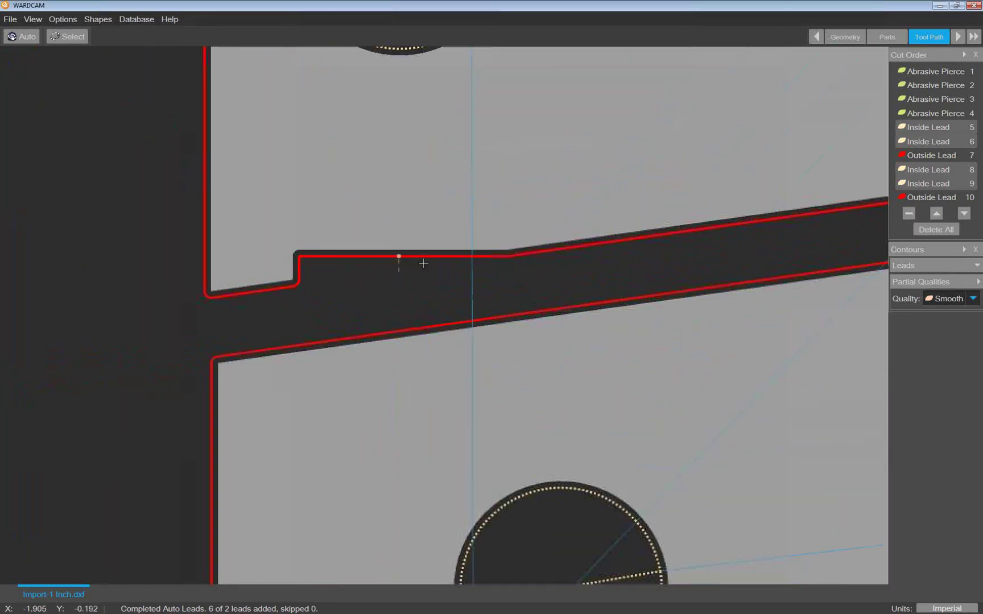
click(205, 256)
scroll(299, 320, up, 3)
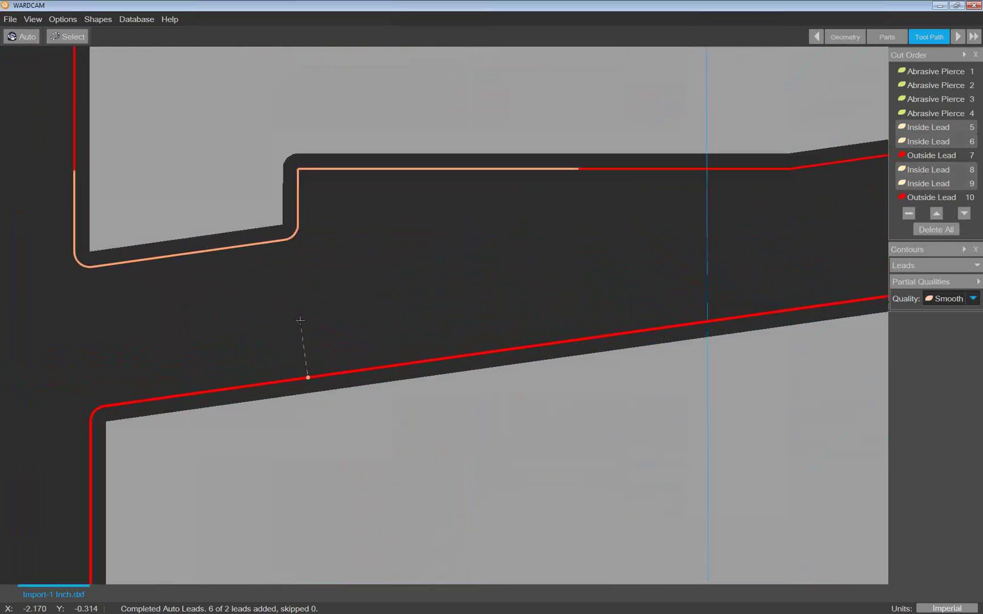
scroll(305, 323, down, 7)
scroll(719, 330, down, 4)
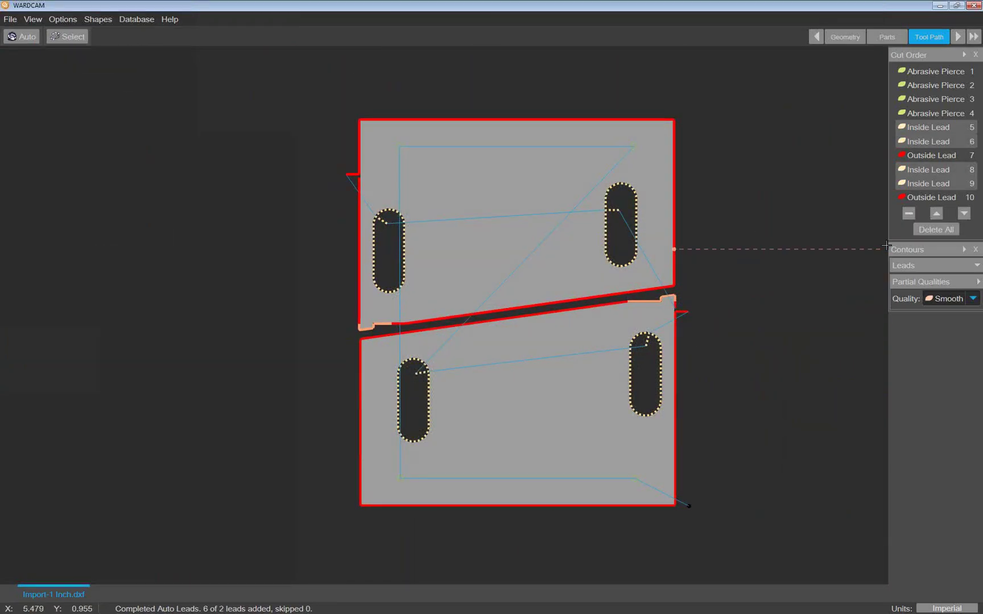
- Open the lead settings for the 0.250 in Aluminium (6061) and examine the material's feed rates for each quality
click(979, 269)
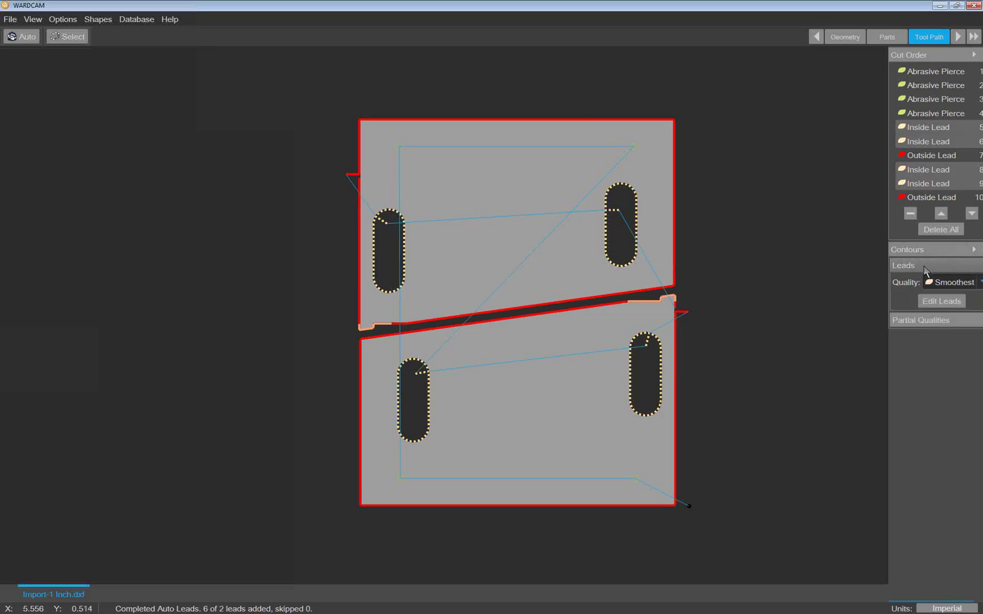
scroll(667, 312, up, 2)
scroll(667, 312, up, 5)
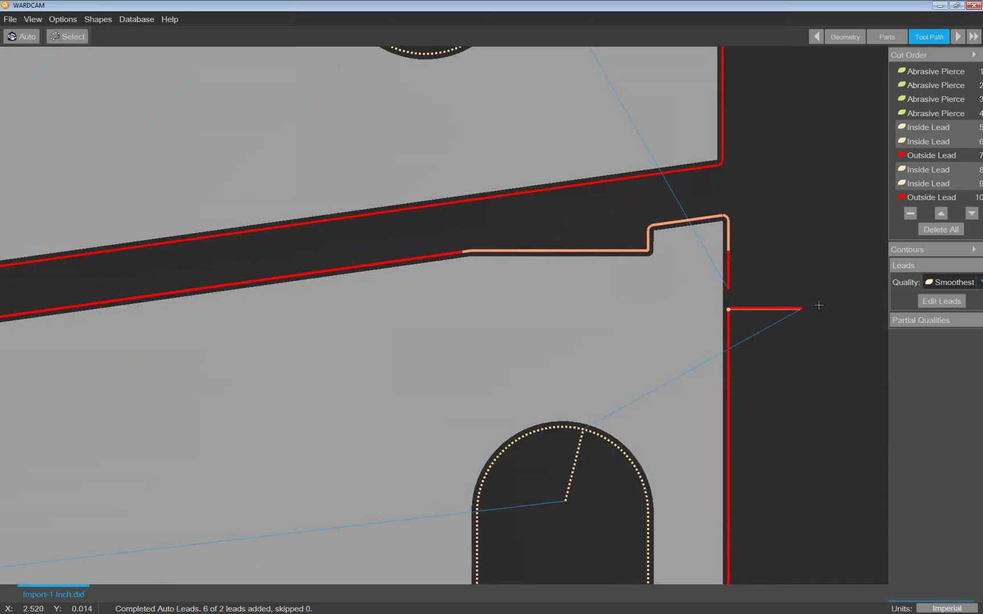
click(942, 302)
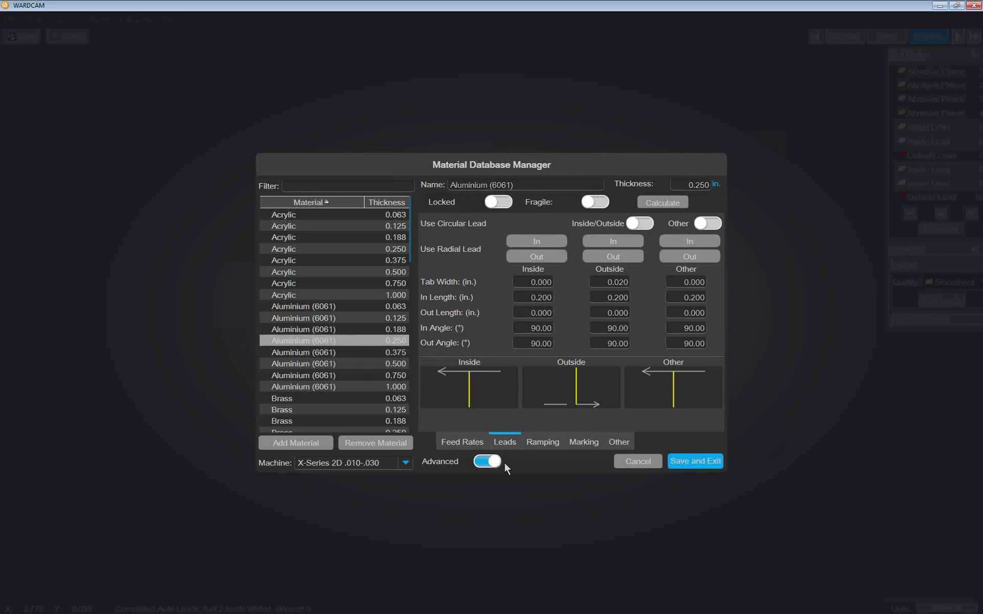
click(472, 444)
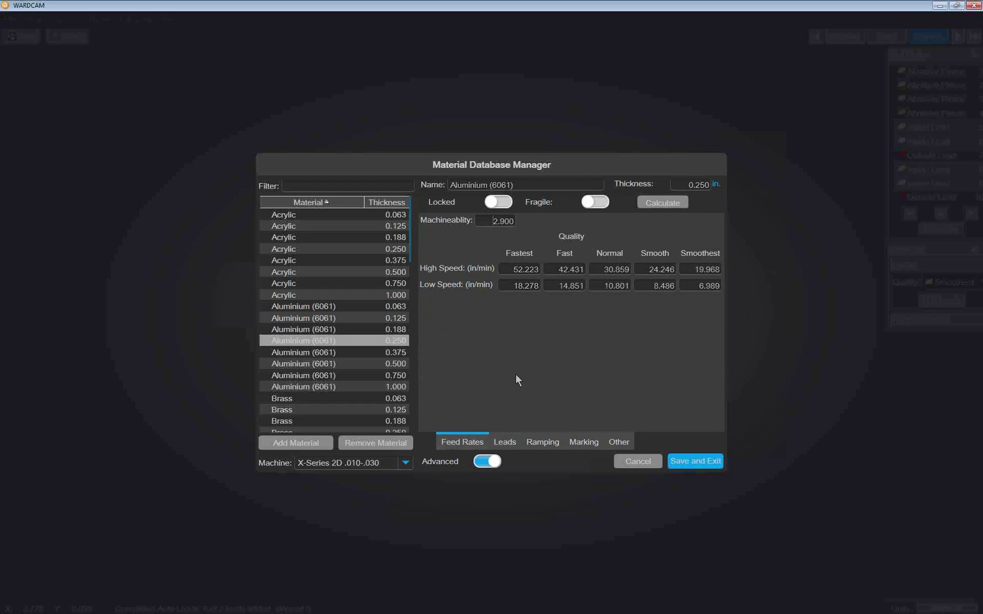
- Set the Outside and Other lead-in lengths to 0.12 in for the 0.250 in Aluminium (6061), and save the material
click(504, 444)
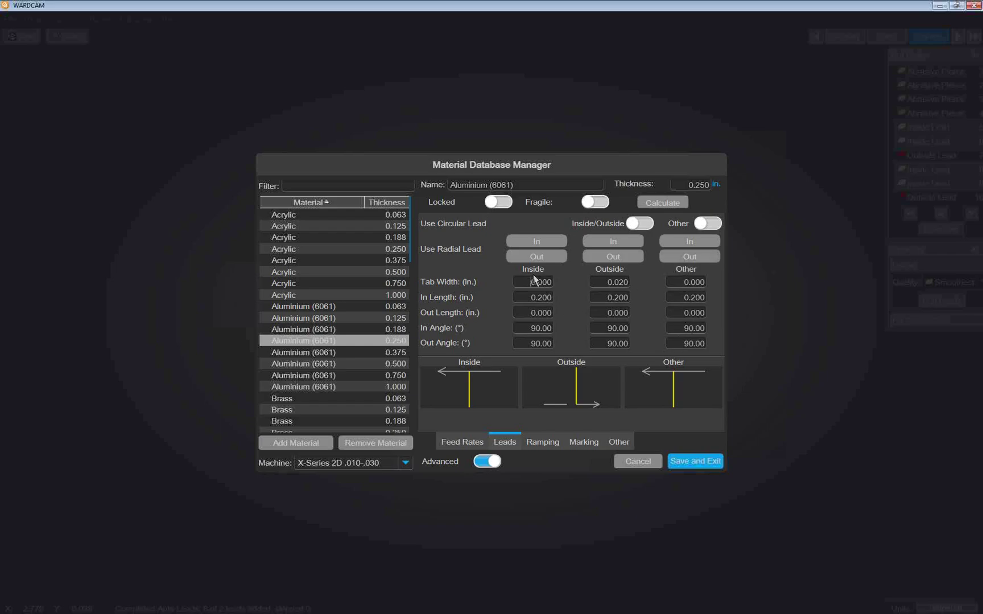
drag(527, 297, 570, 294)
click(682, 297)
text(0.12)
click(541, 299)
click(609, 298)
text(.12)
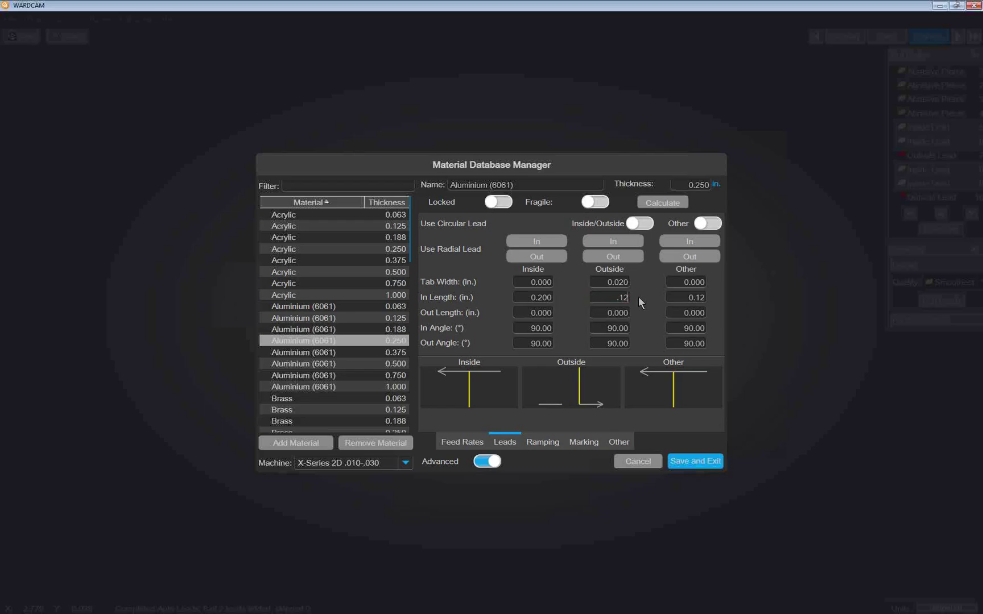
click(690, 462)
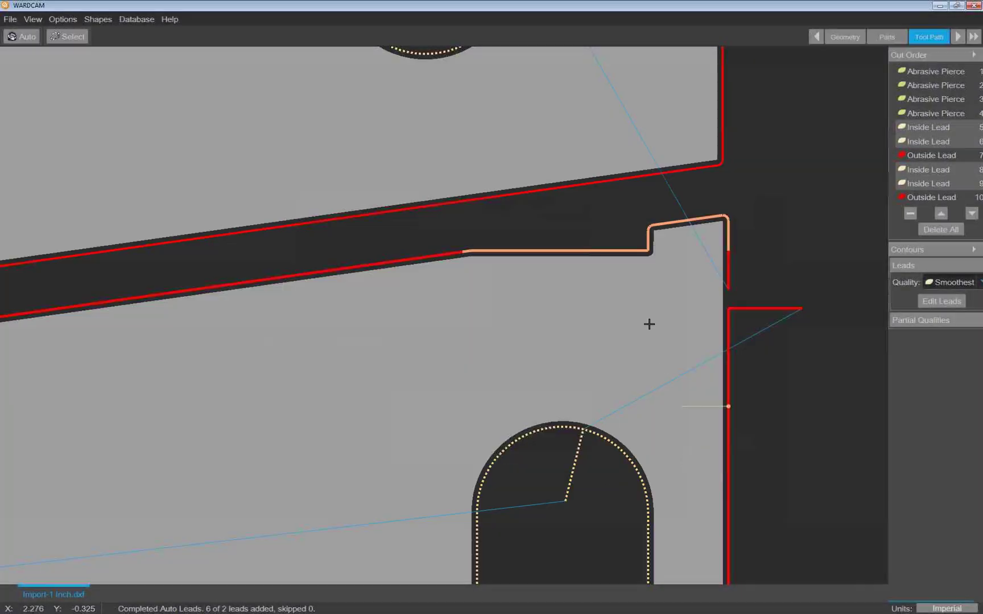
- Place the lower part's outside lead in the gap, on the flat stretch beside its upper-right notch
click(565, 232)
click(588, 232)
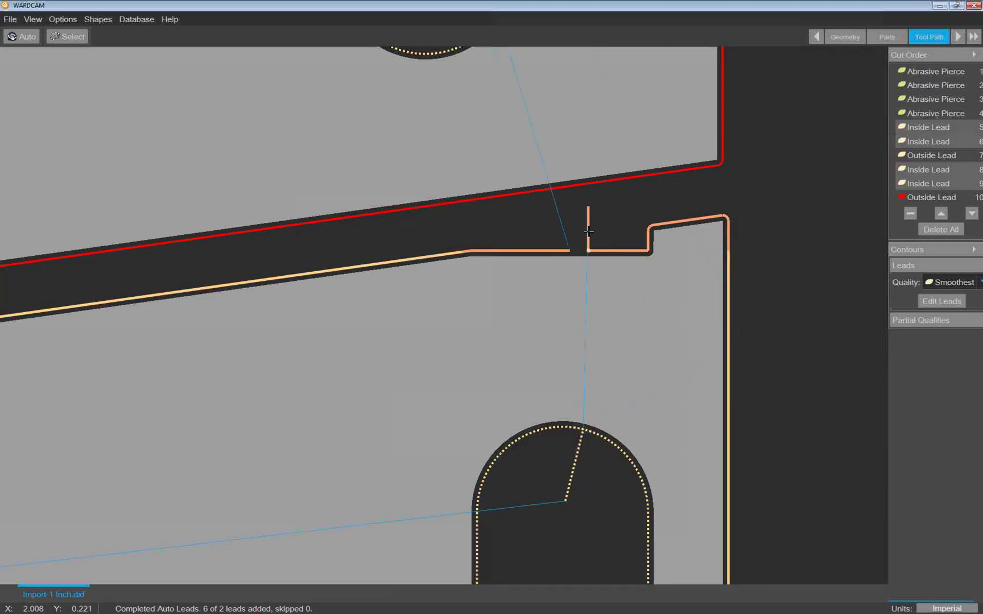
click(608, 232)
click(598, 232)
click(942, 301)
- Set the four inside leads and the lower part's outside lead to Normal quality
scroll(774, 300, down, 4)
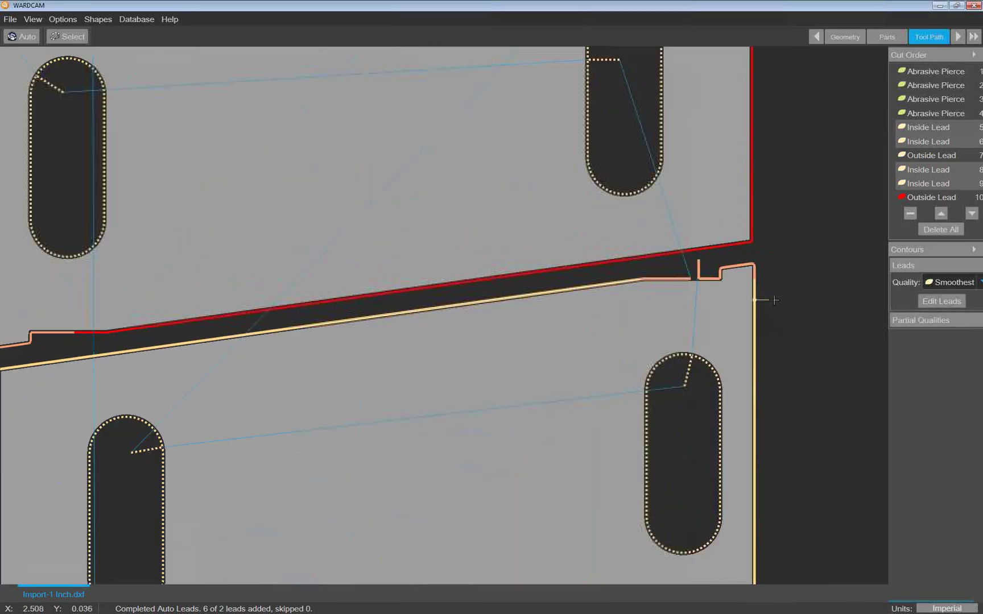
middle_drag(806, 287, 750, 250)
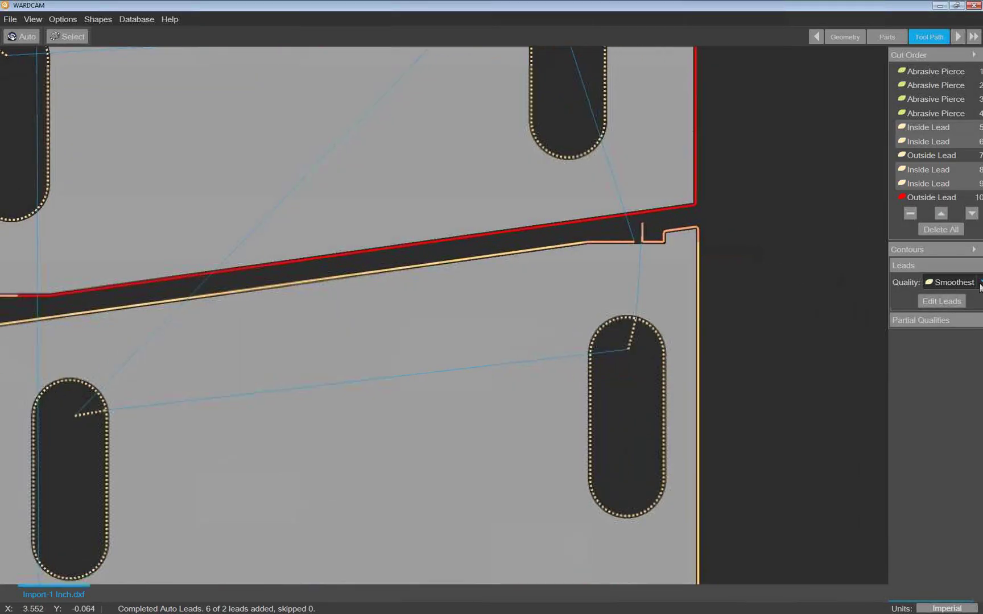
click(979, 283)
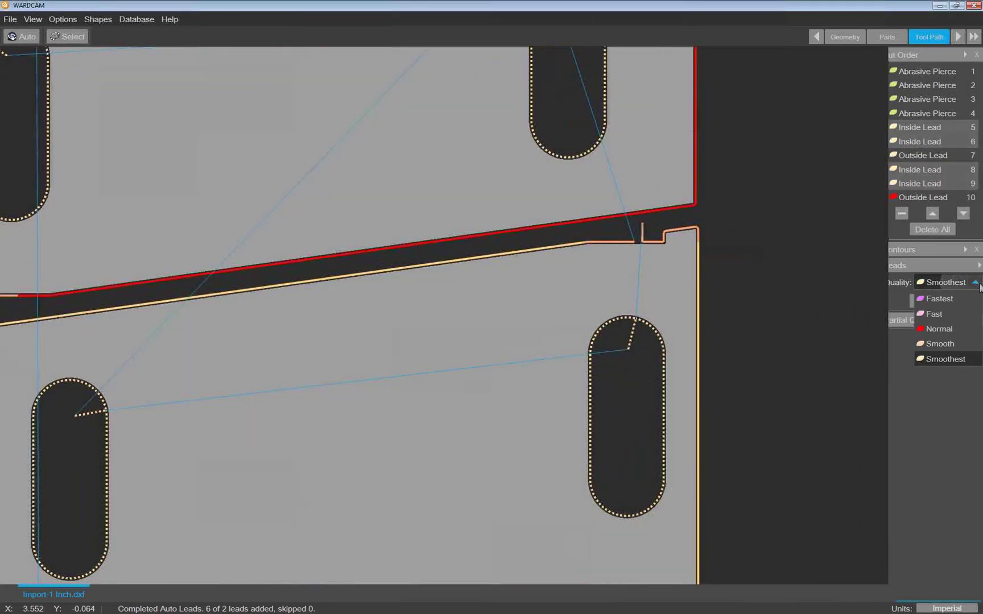
click(938, 329)
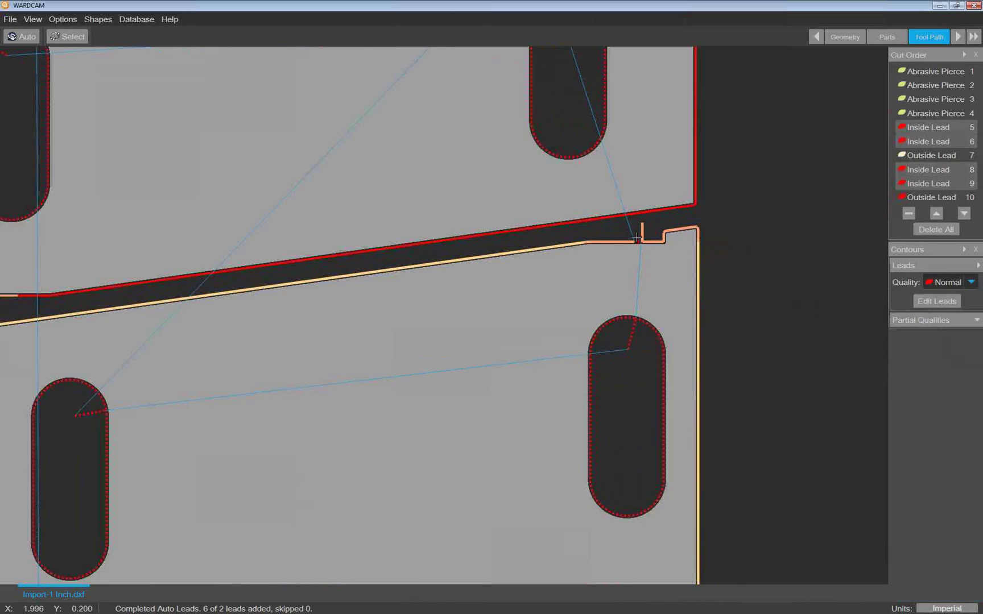
scroll(746, 300, down, 3)
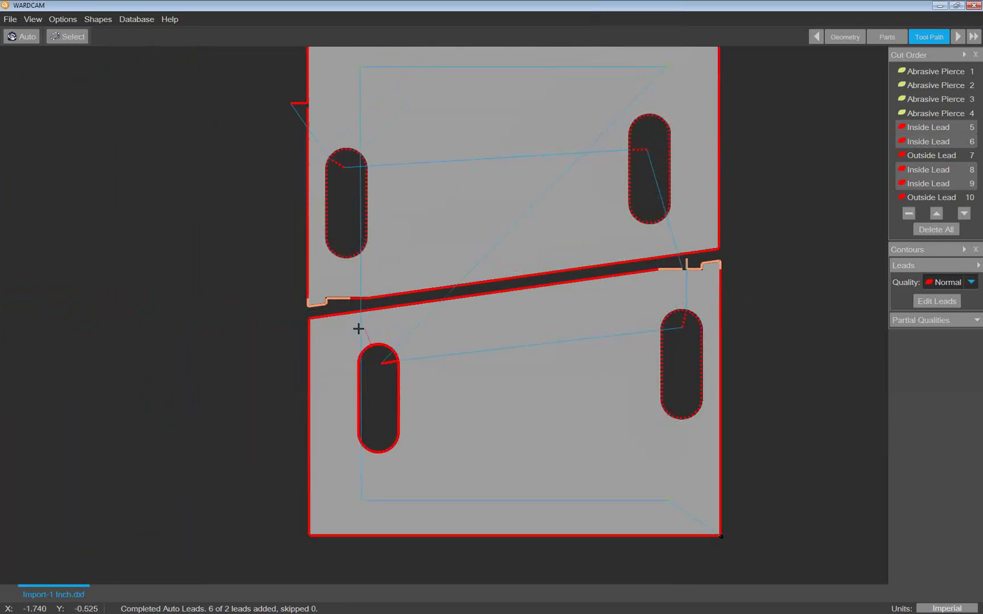
- Place the upper part's outside lead beside its lower-left notch, and move its left slot's lead to the slot's lower rounded end
scroll(316, 300, up, 4)
click(341, 304)
scroll(362, 213, up, 1)
scroll(364, 228, down, 3)
scroll(382, 144, up, 1)
middle_drag(382, 145, 387, 393)
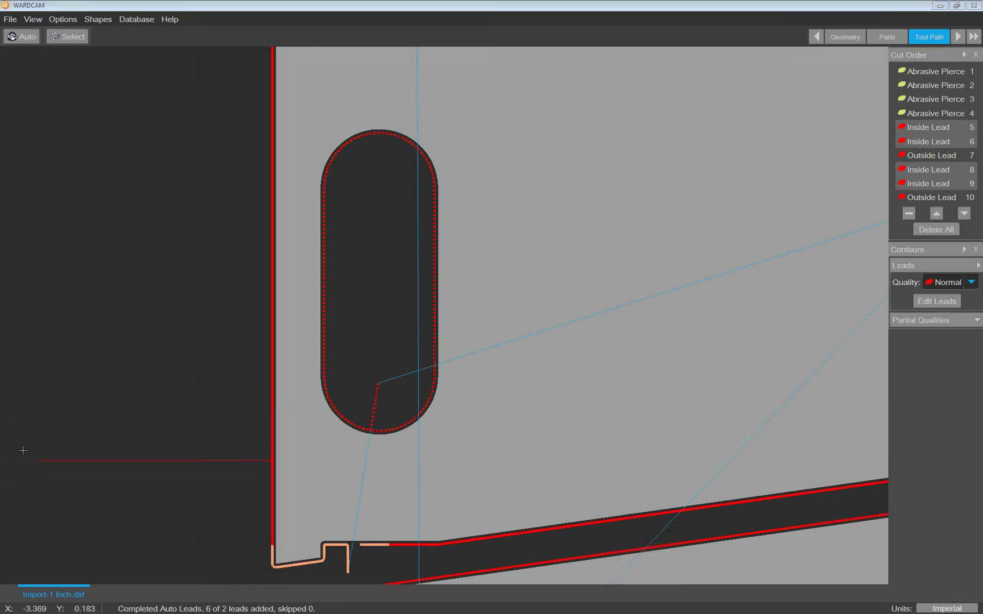
scroll(777, 396, up, 1)
scroll(777, 396, down, 6)
middle_drag(777, 396, 447, 283)
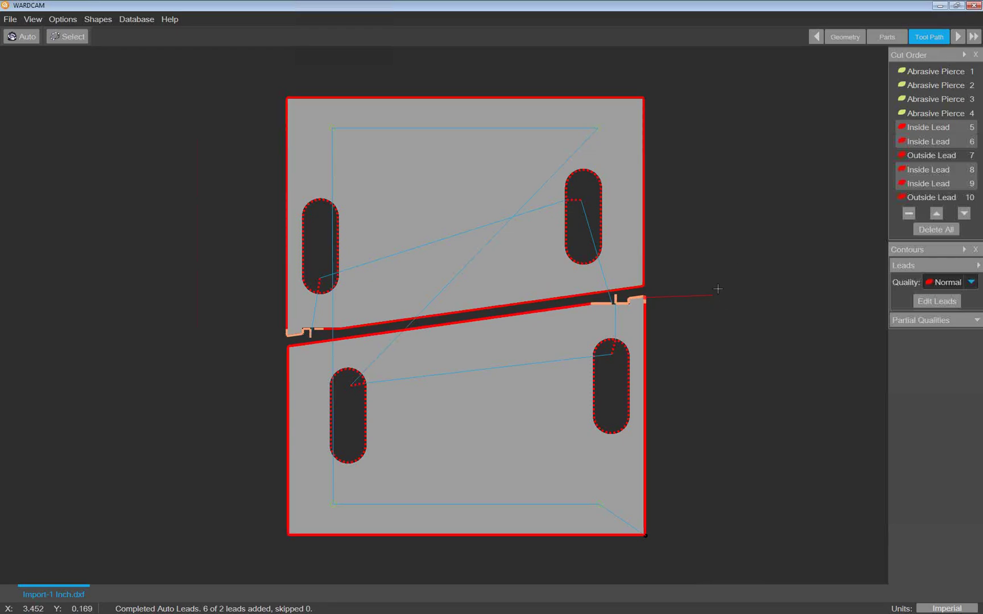
- Advance the job from the Tool Path stage to the Post stage
click(930, 39)
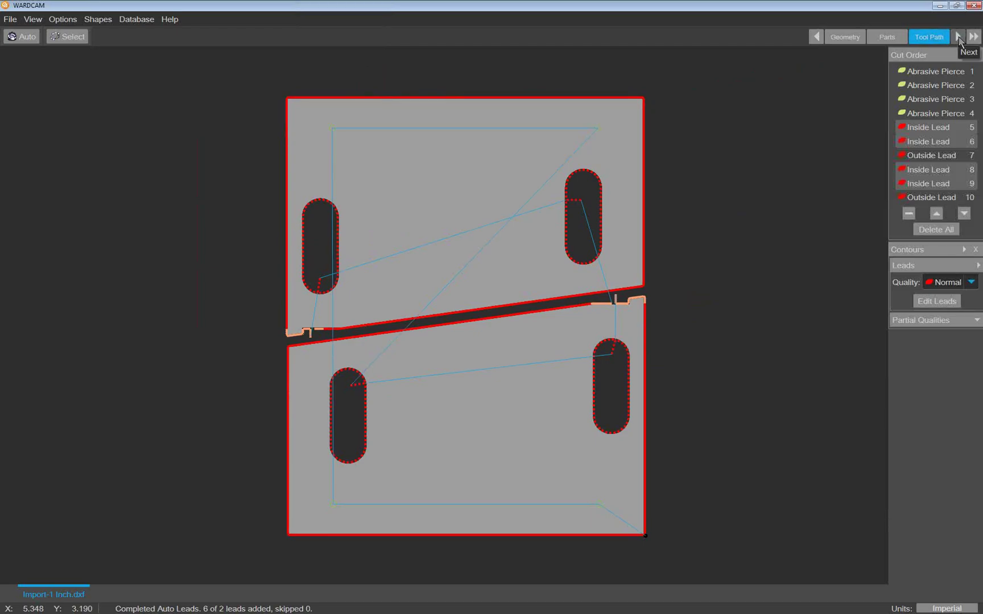
click(959, 38)
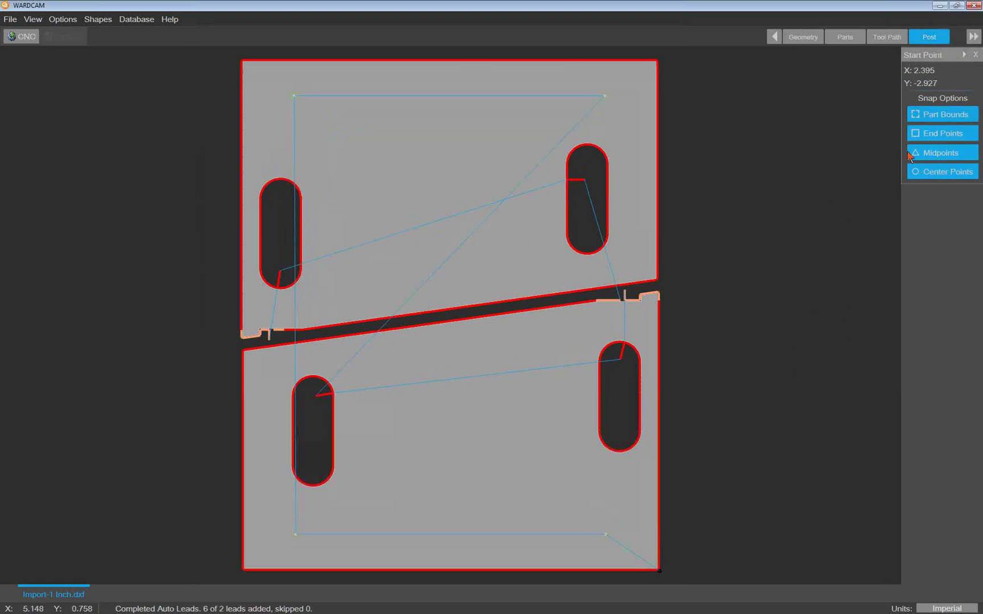
middle_drag(671, 576, 658, 471)
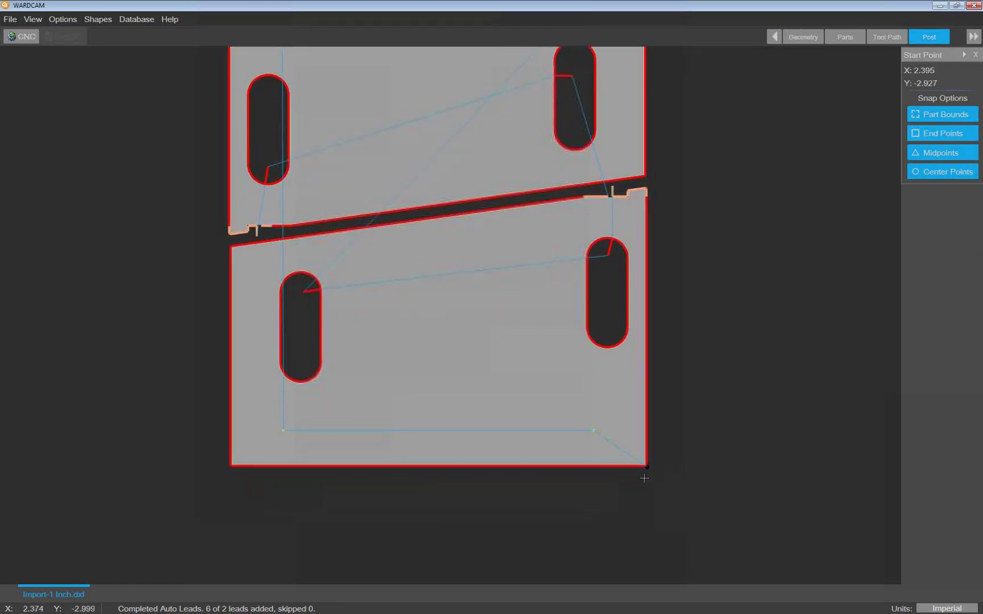
- Limit start-point snapping to Part Bounds by switching off End Points, Midpoints and Center Points
scroll(648, 472, down, 5)
scroll(648, 460, up, 10)
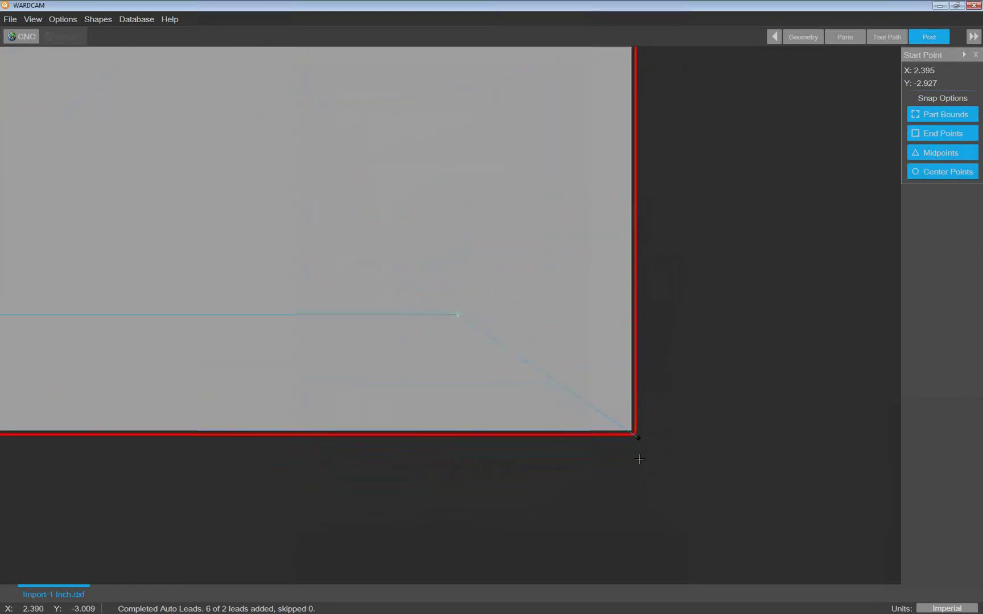
scroll(649, 403, down, 3)
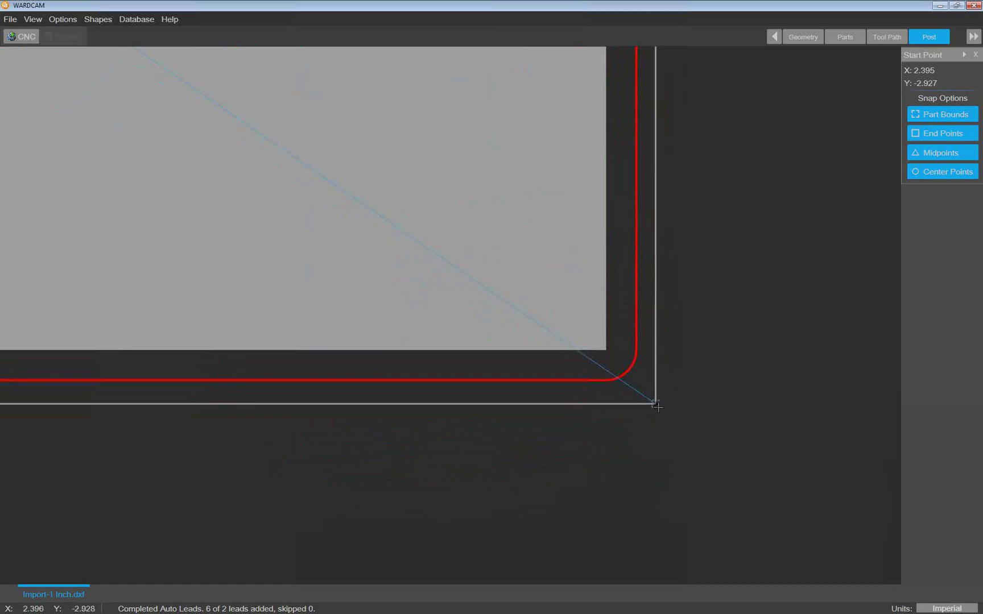
scroll(676, 417, down, 4)
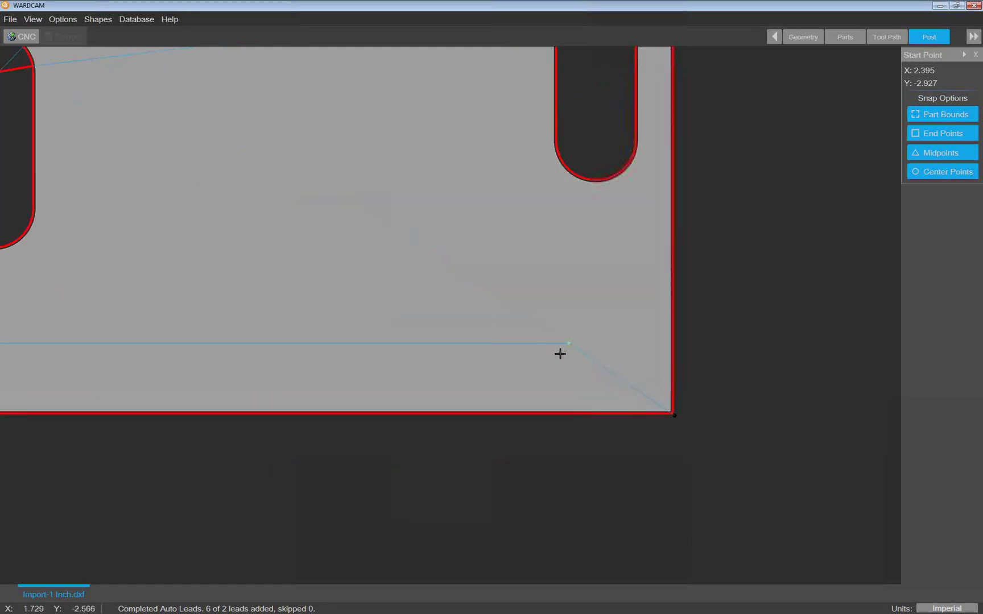
scroll(560, 354, down, 3)
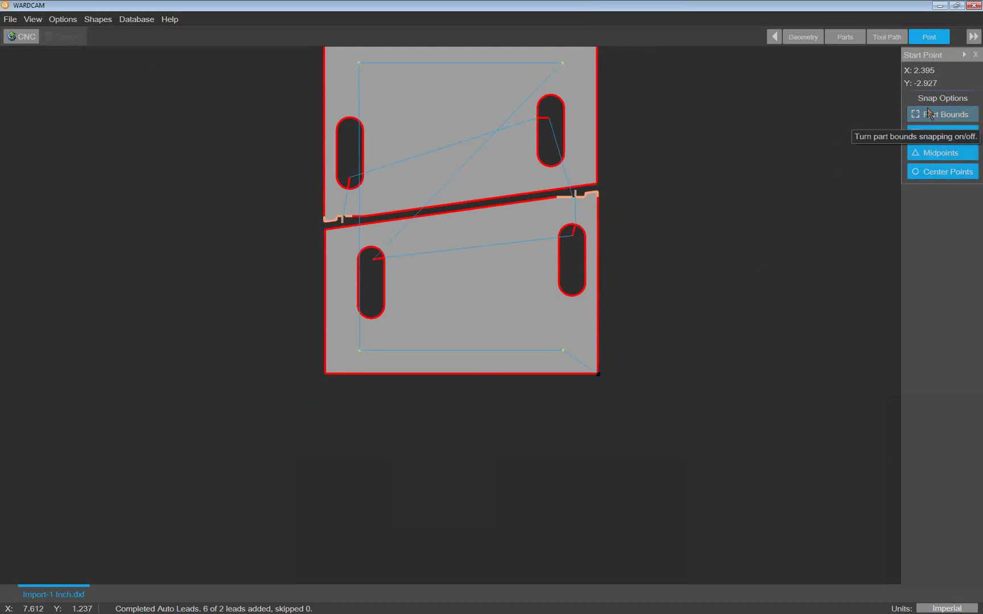
click(924, 134)
click(935, 153)
click(944, 171)
click(957, 116)
click(957, 116)
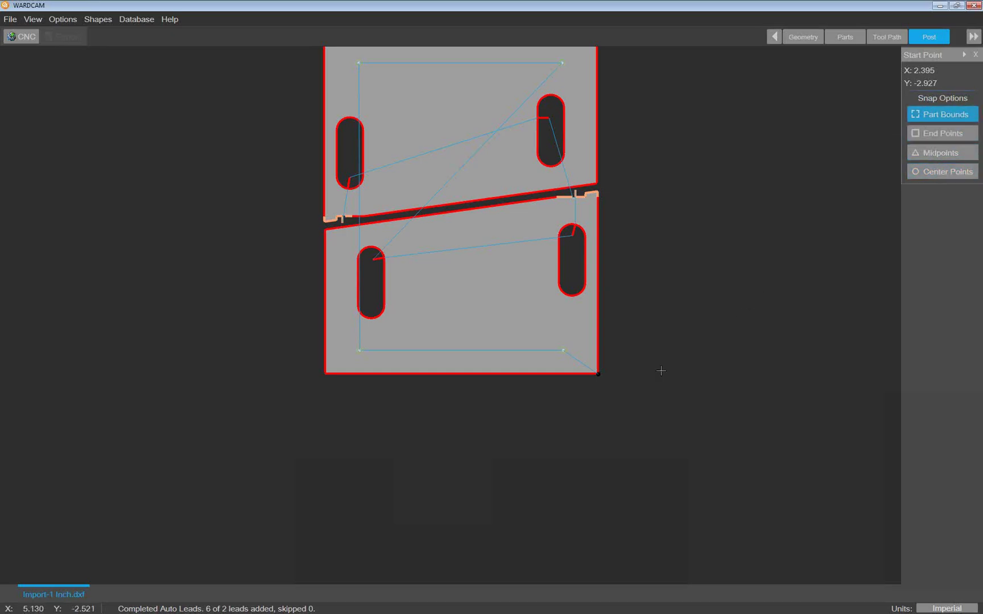
- Try the start point at the nest's lower-left, upper-left and upper-right corners using Part Bounds snapping
scroll(326, 372, down, 3)
scroll(332, 374, up, 6)
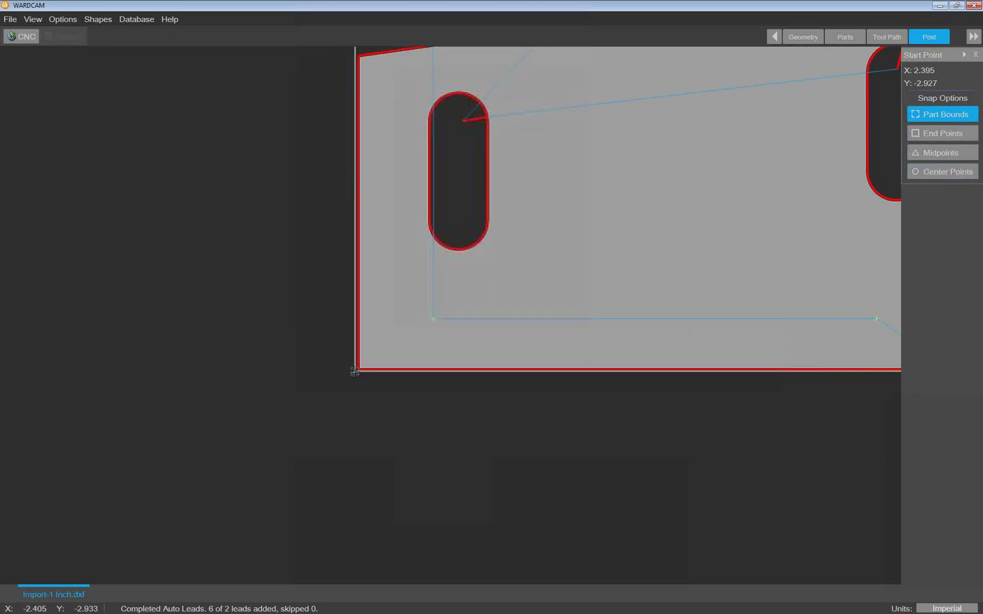
scroll(352, 373, up, 3)
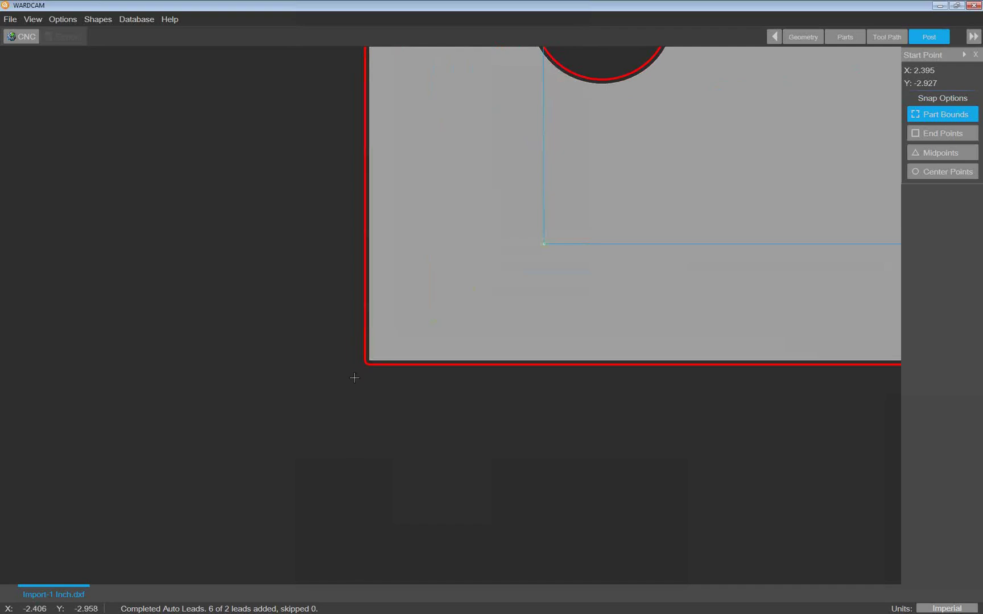
click(357, 369)
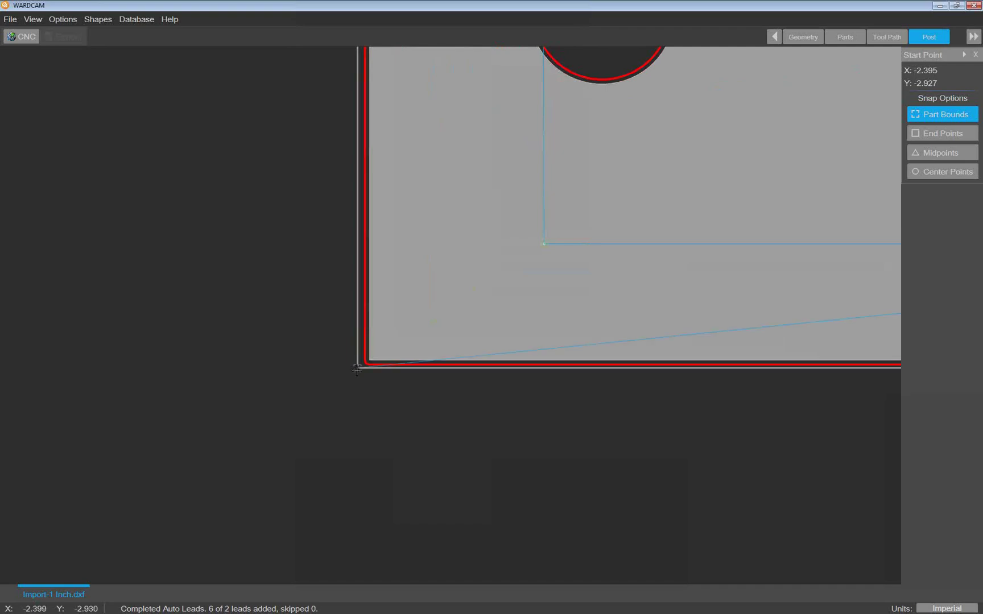
scroll(371, 388, up, 5)
scroll(371, 388, down, 5)
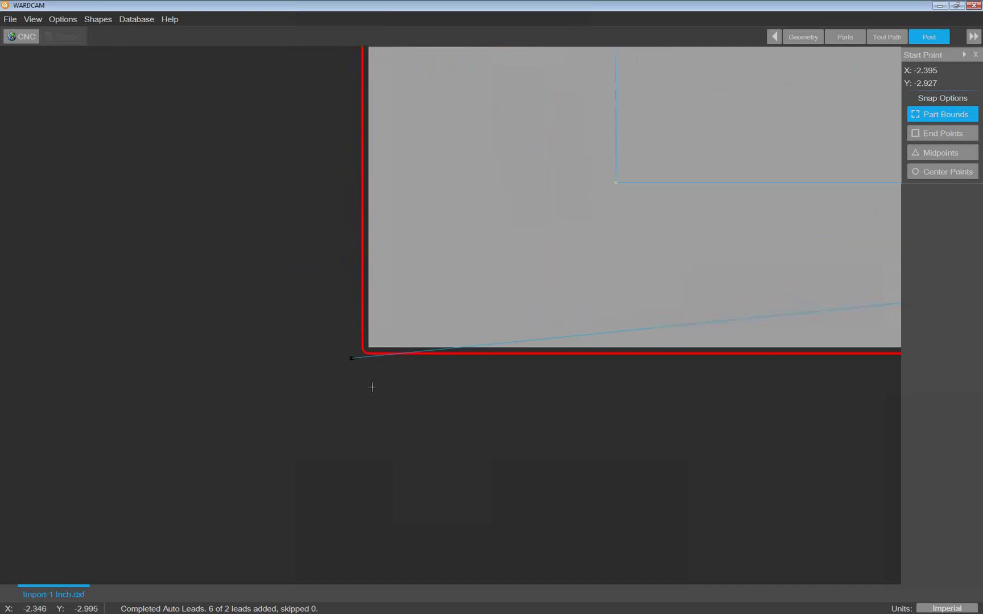
click(338, 136)
click(560, 135)
- Snap only to Center Points and try the start point at the lower arc center of the lower part's right slot
click(944, 114)
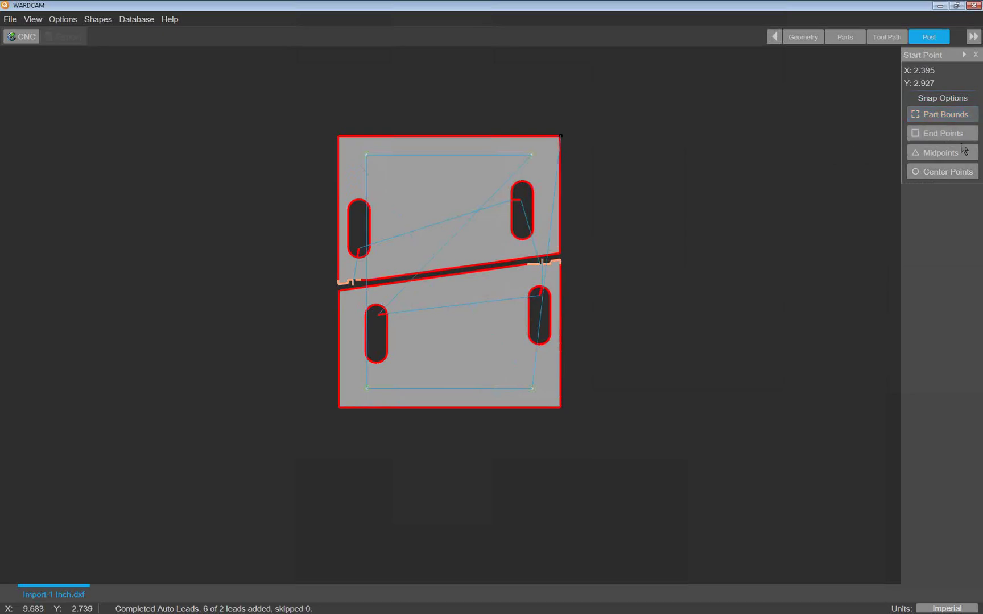
click(941, 174)
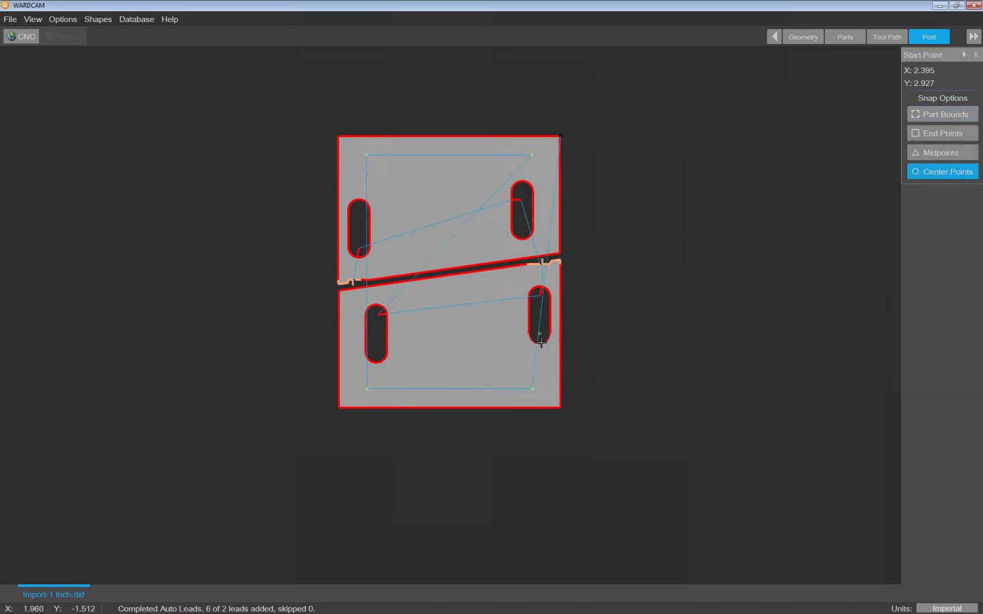
scroll(541, 333, down, 3)
scroll(554, 364, up, 6)
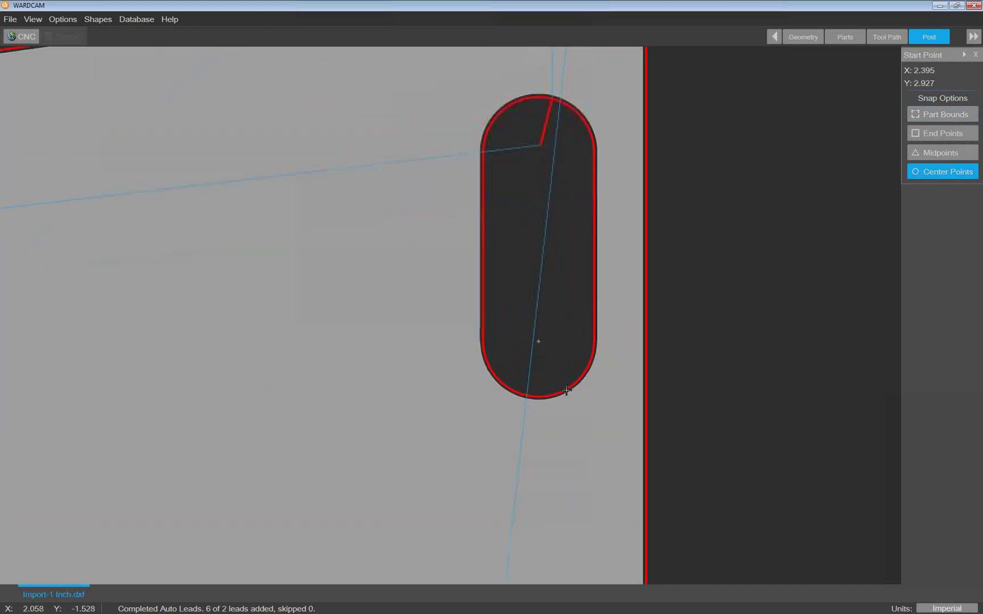
click(538, 341)
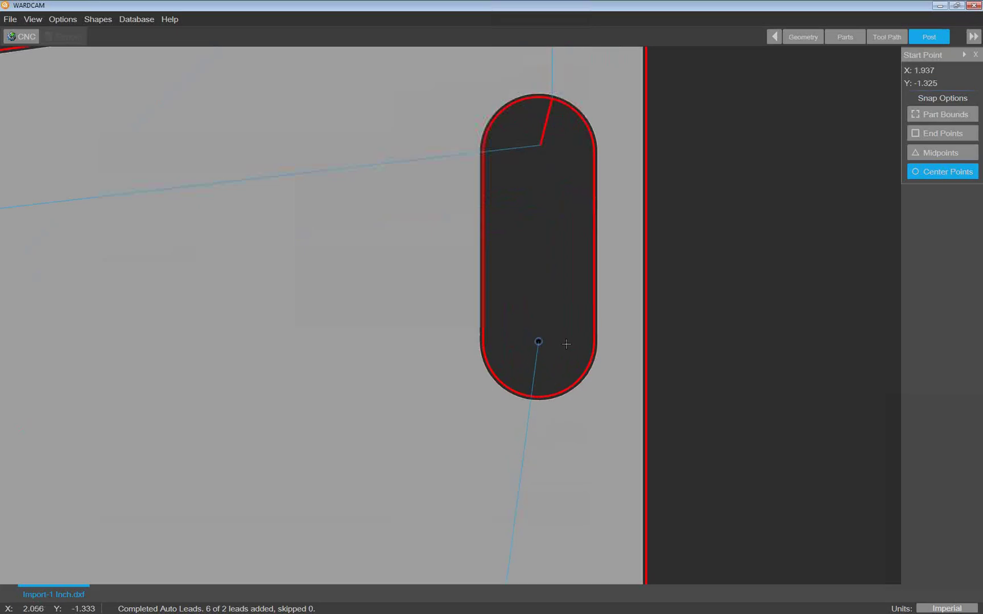
scroll(538, 341, up, 3)
scroll(538, 340, down, 4)
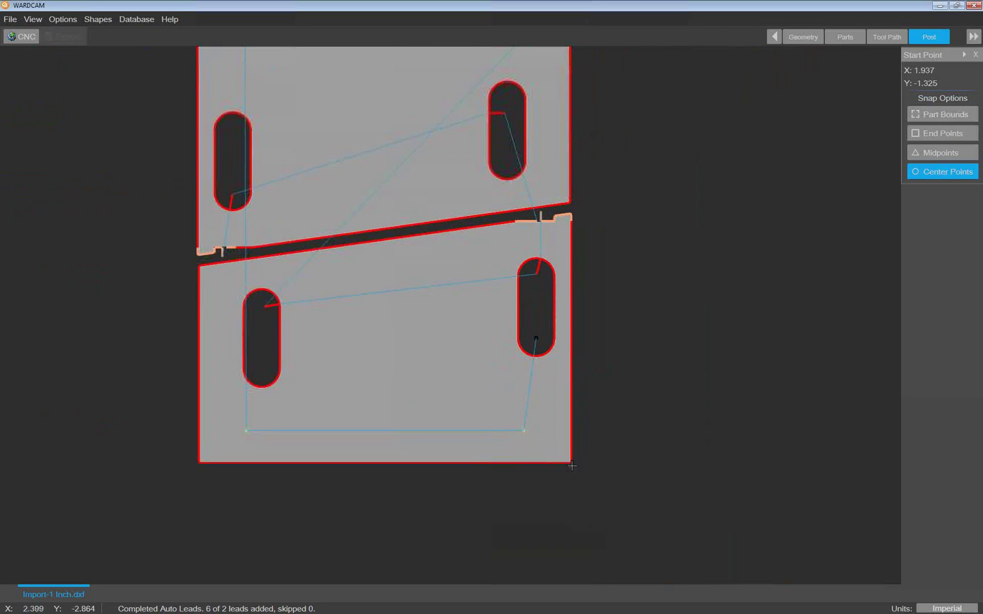
- Turn Part Bounds snapping back on and set the start point at the nest's lower-right corner, X 2.395, Y -2.927
click(917, 116)
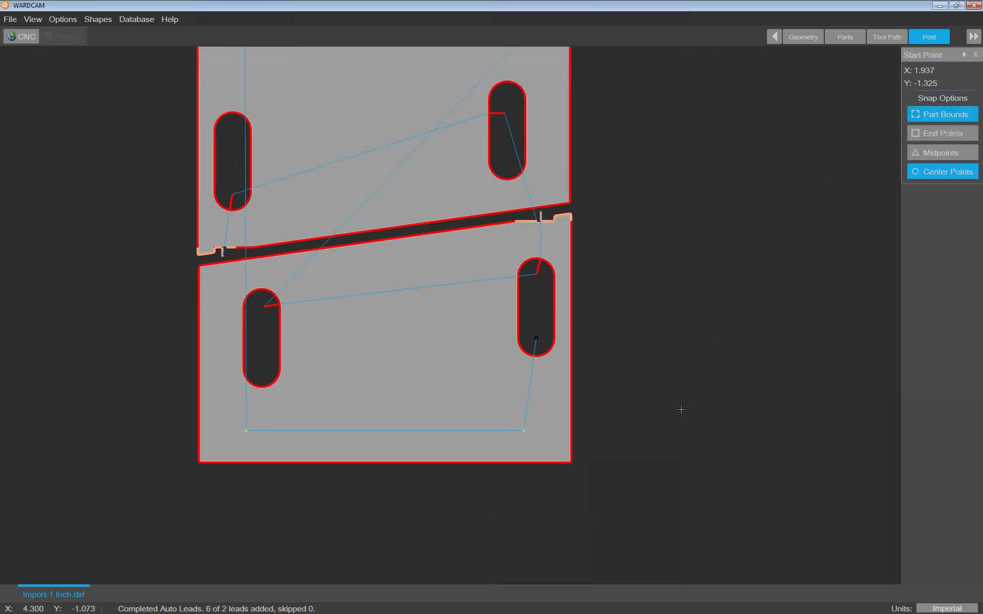
click(571, 464)
scroll(642, 360, down, 3)
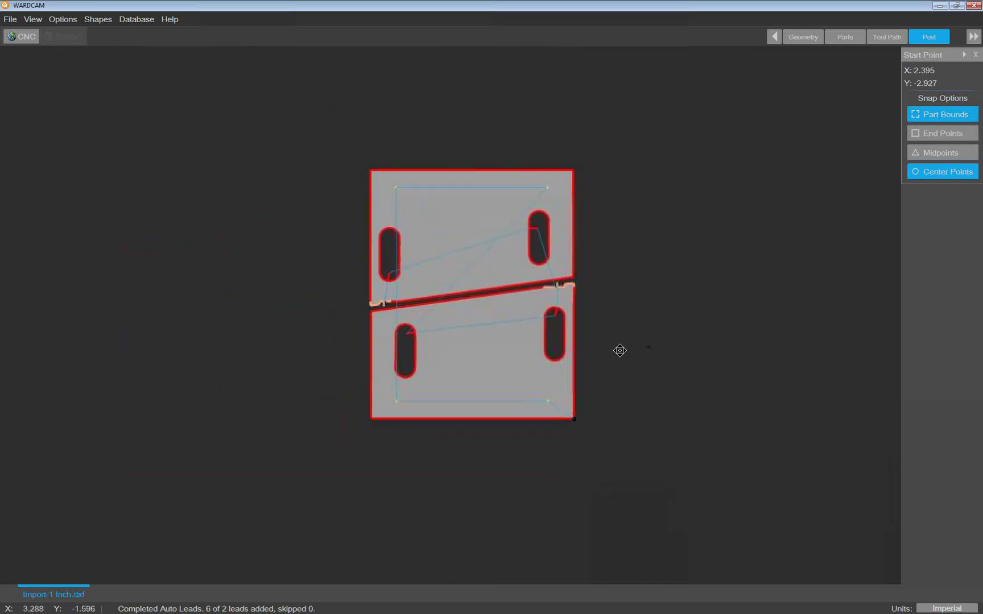
scroll(323, 266, up, 1)
middle_drag(323, 266, 197, 264)
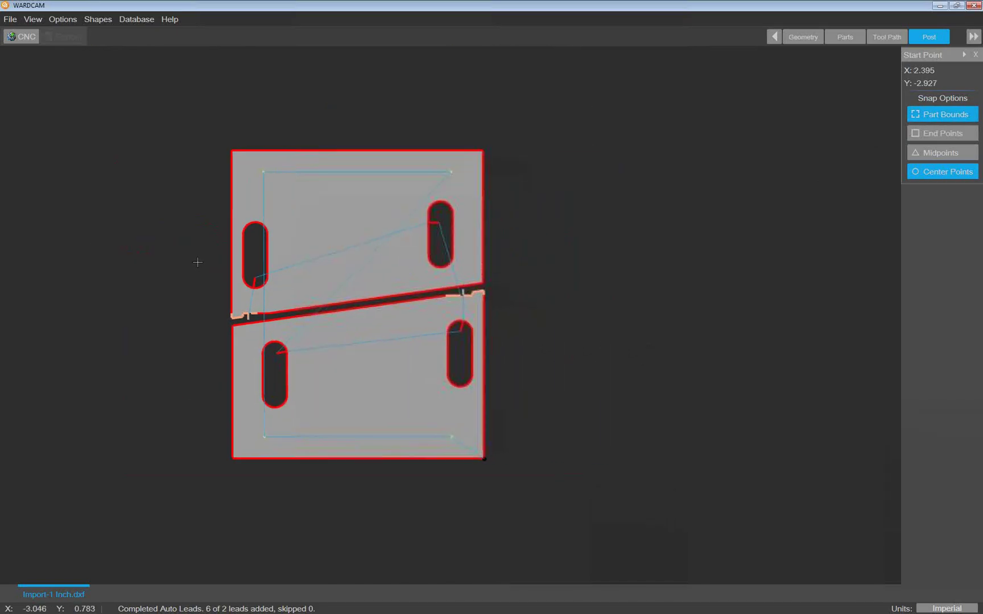
- Post the CNC program as Import-1 Inch.cnc in the Training Files folder, replacing the existing file
click(20, 38)
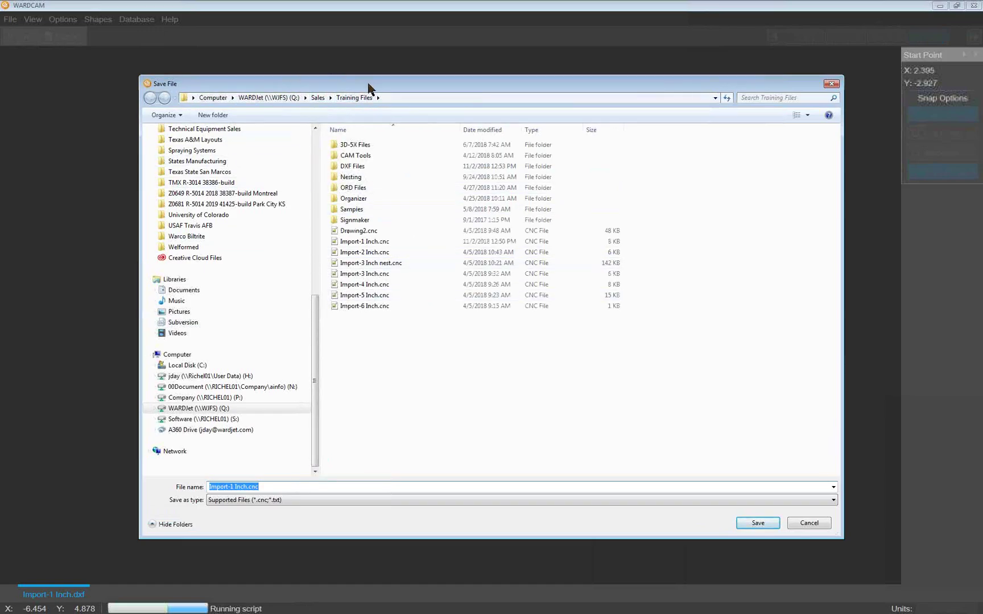
drag(368, 88, 351, 72)
click(260, 472)
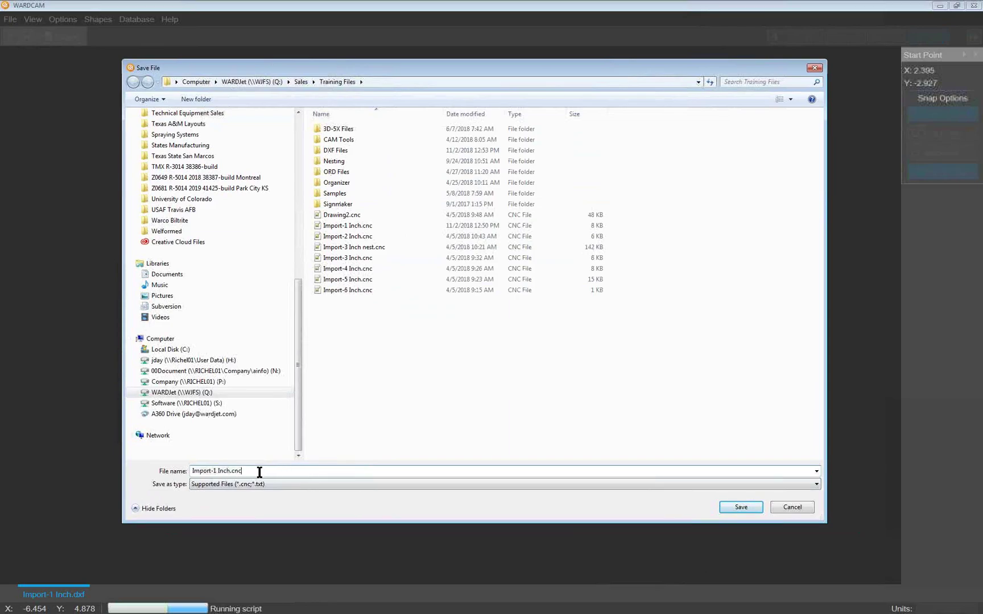
click(741, 507)
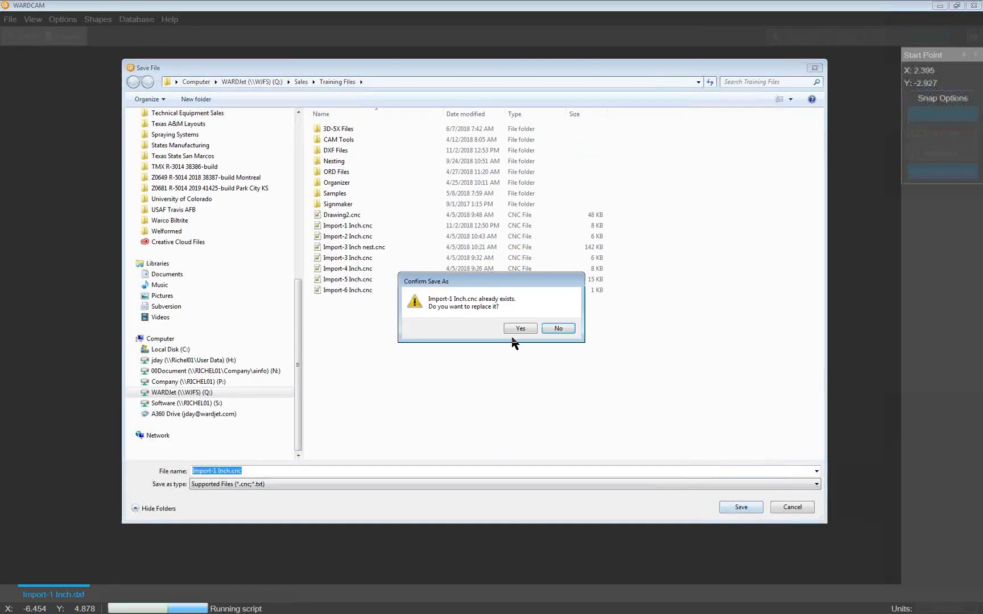
click(519, 330)
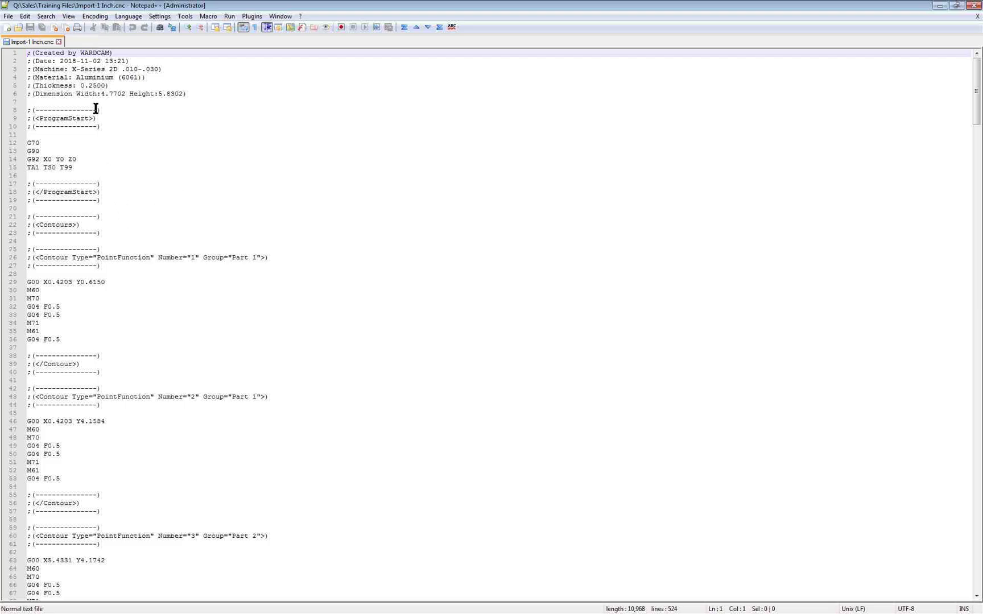
- Examine the program start commands in the posted file in Notepad++, from G70 through the TA1 line
click(80, 144)
click(79, 151)
click(85, 158)
click(84, 166)
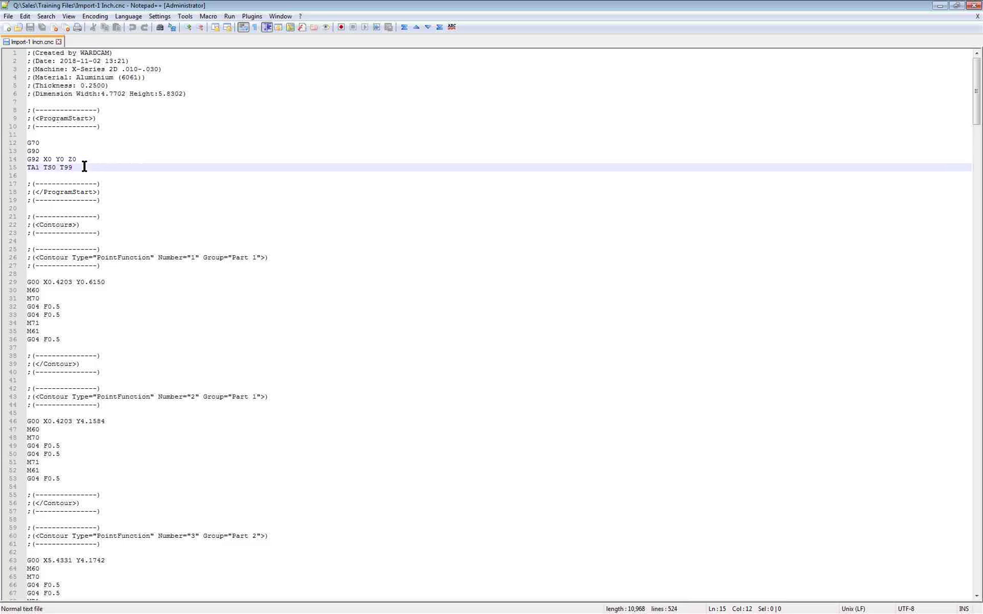
scroll(138, 225, down, 5)
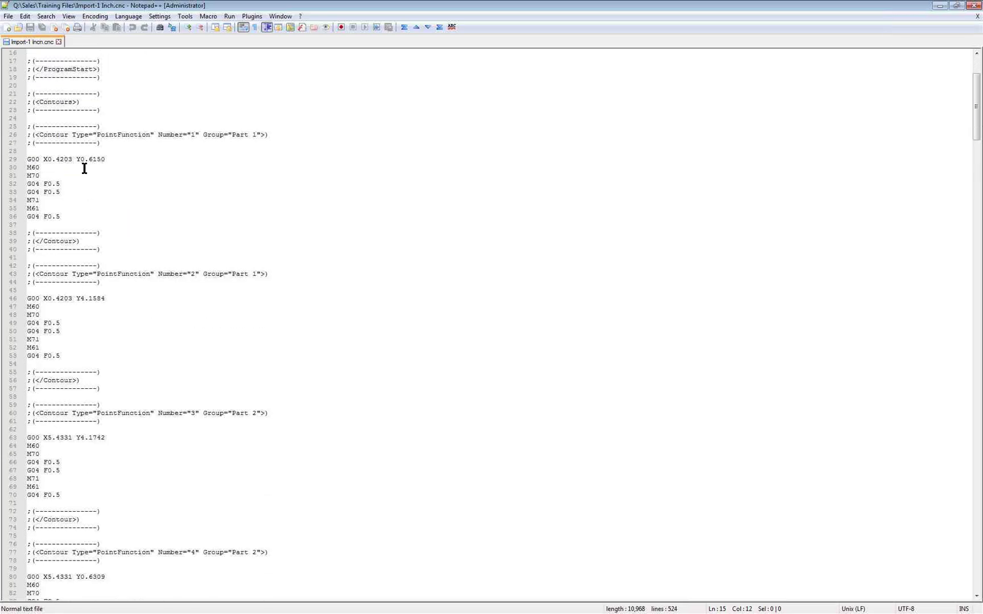
scroll(84, 168, down, 1)
scroll(85, 167, up, 3)
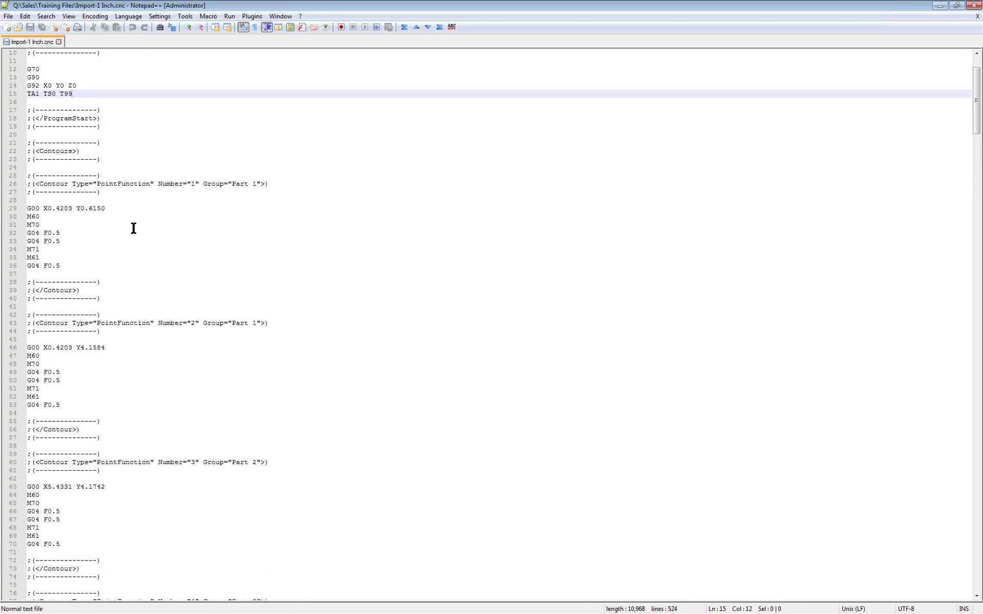
- Examine the pierce commands of point function contour 2 in Part 1, from M60 through M61
scroll(134, 228, down, 6)
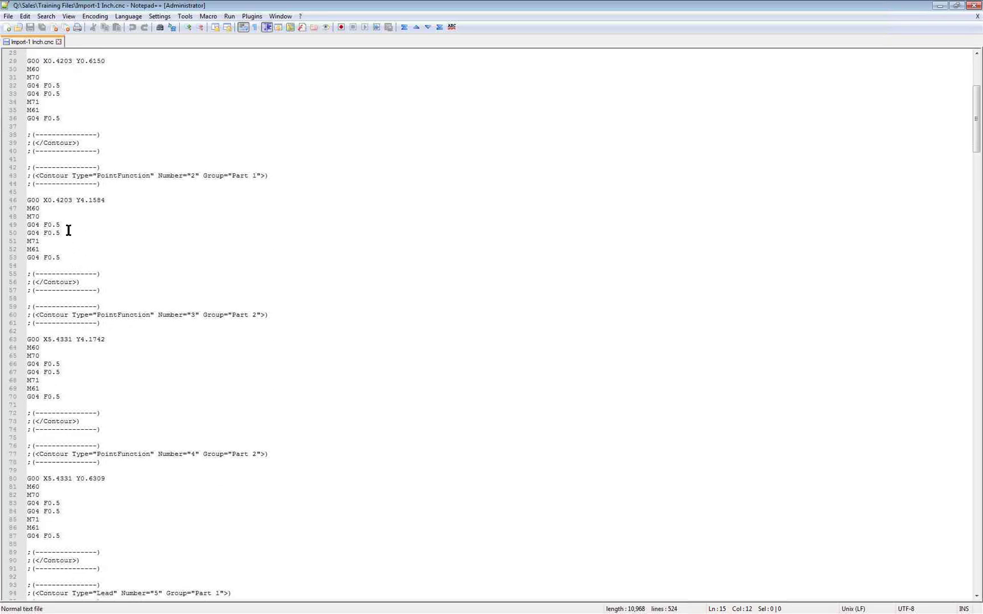
click(70, 215)
click(73, 225)
click(73, 232)
click(71, 249)
click(70, 231)
click(71, 216)
click(75, 208)
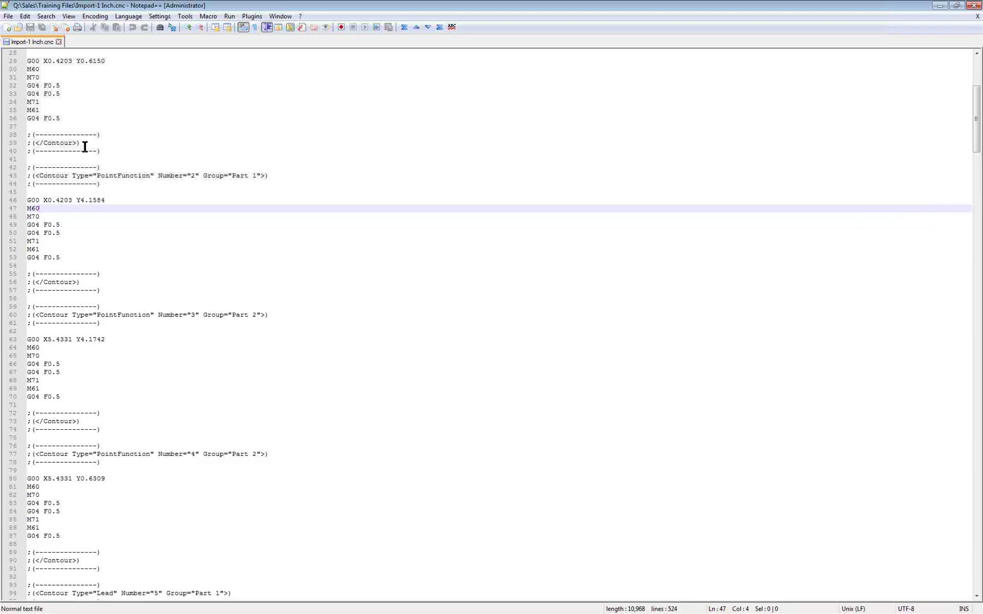
- Read through contour 1's rapid move, M60, M70, G04, M71 and M61 commands, and contour 2's G00 move
scroll(85, 147, up, 5)
scroll(84, 147, up, 4)
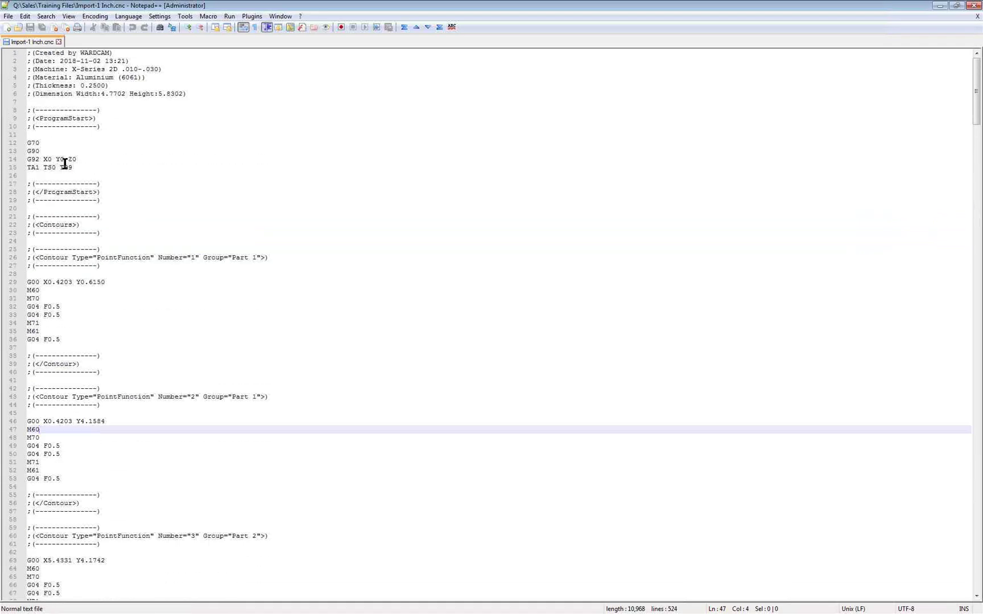
drag(43, 282, 105, 282)
drag(41, 290, 22, 305)
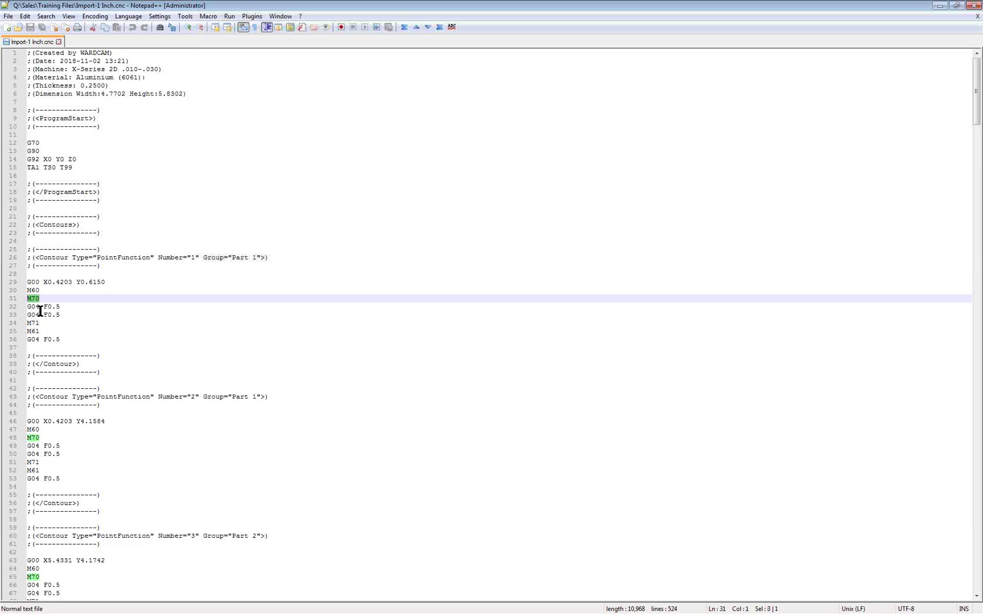
drag(59, 312, 23, 325)
click(35, 316)
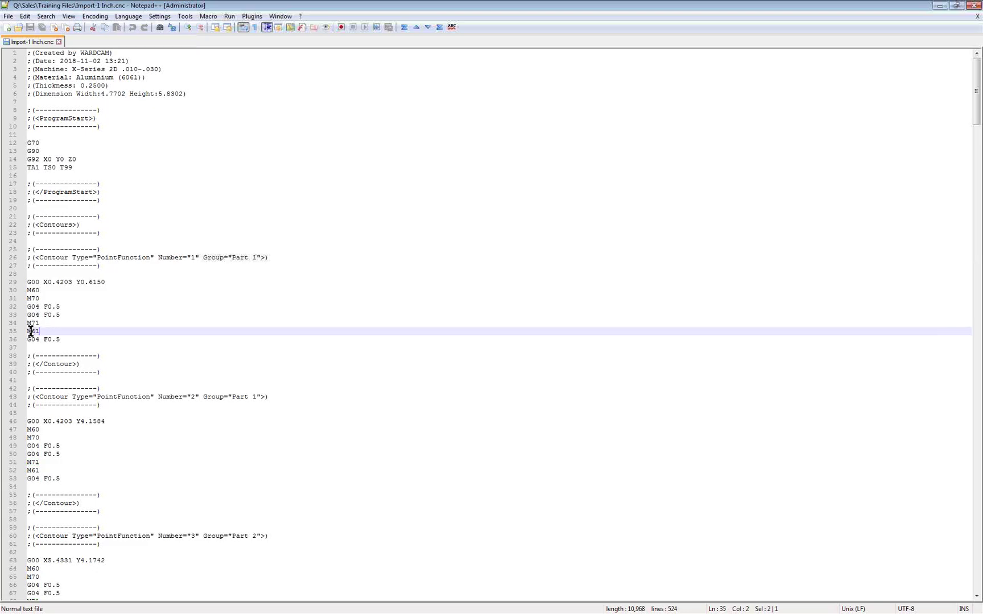
drag(60, 340, 26, 372)
scroll(68, 353, down, 2)
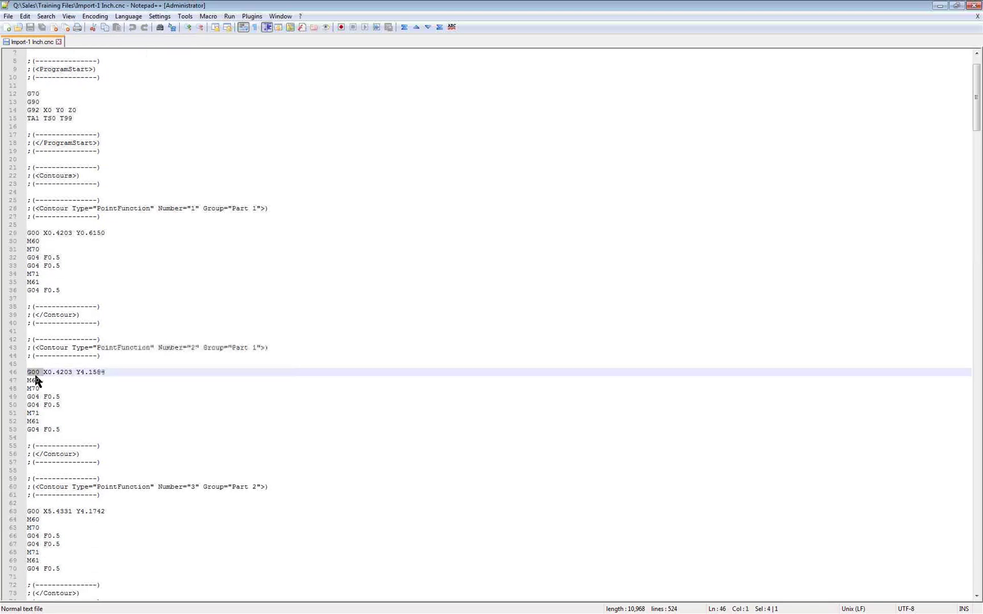
- Examine the opening commands of lead contour 5 in Part 1, including M60, M70, the G04 dwell and G41
scroll(43, 385, down, 4)
scroll(43, 386, down, 13)
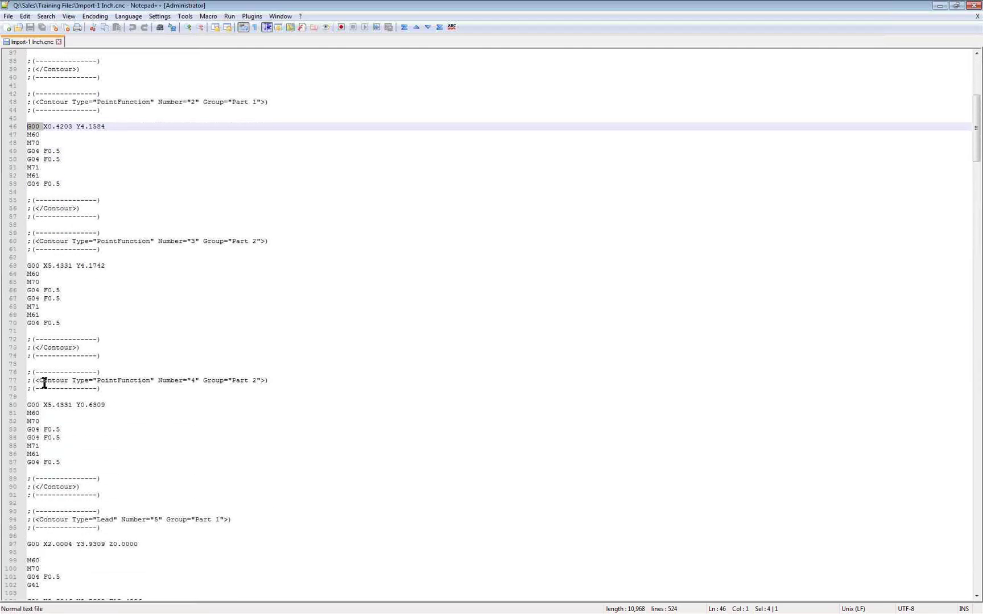
scroll(47, 378, down, 4)
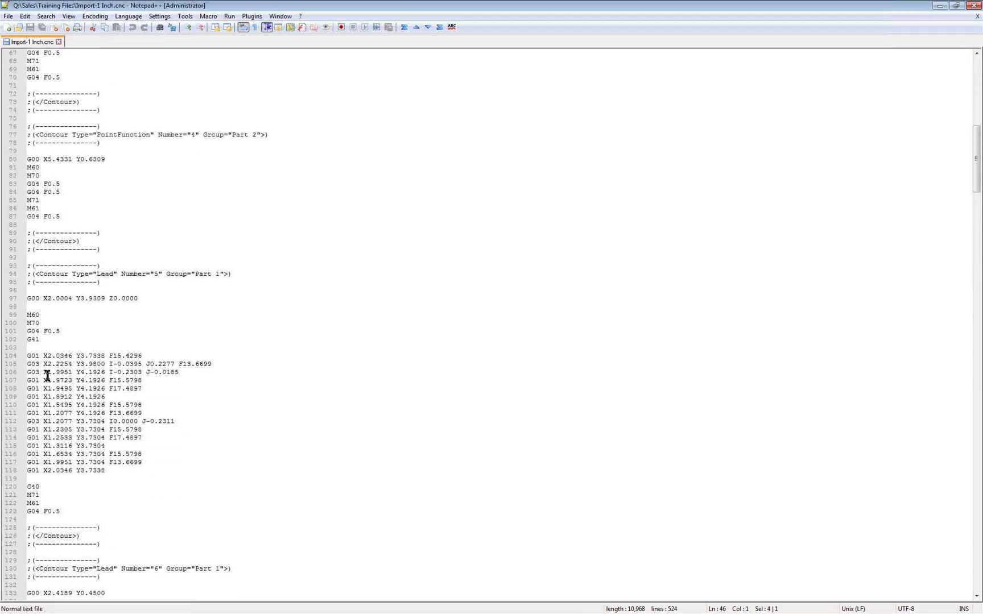
click(54, 291)
click(60, 307)
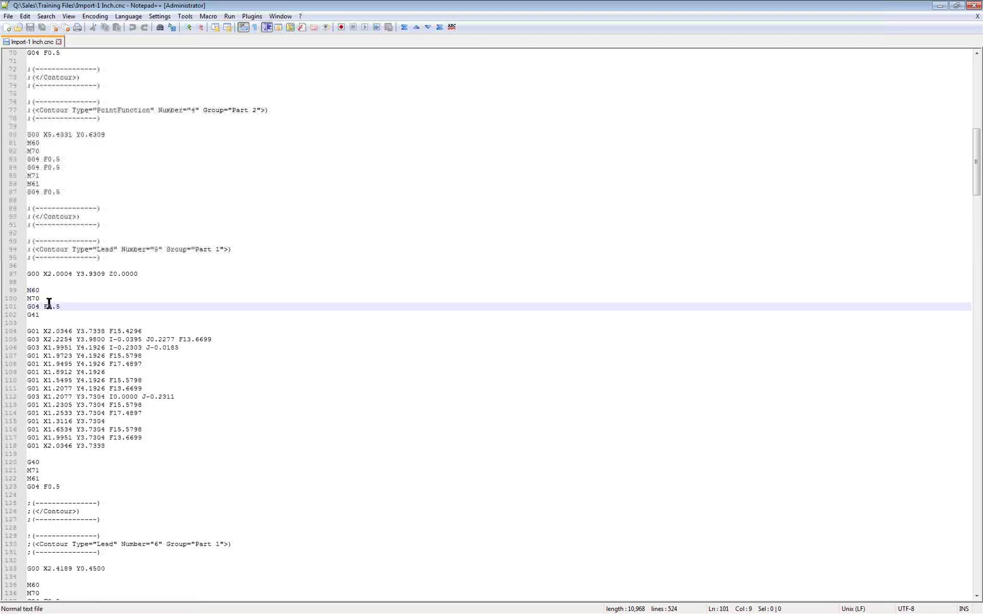
click(45, 316)
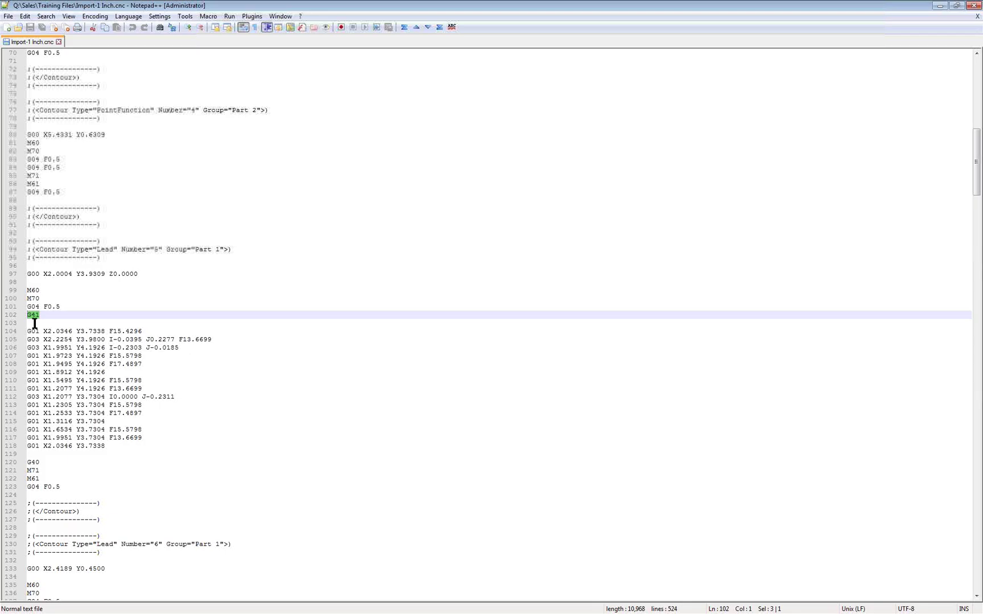
click(44, 314)
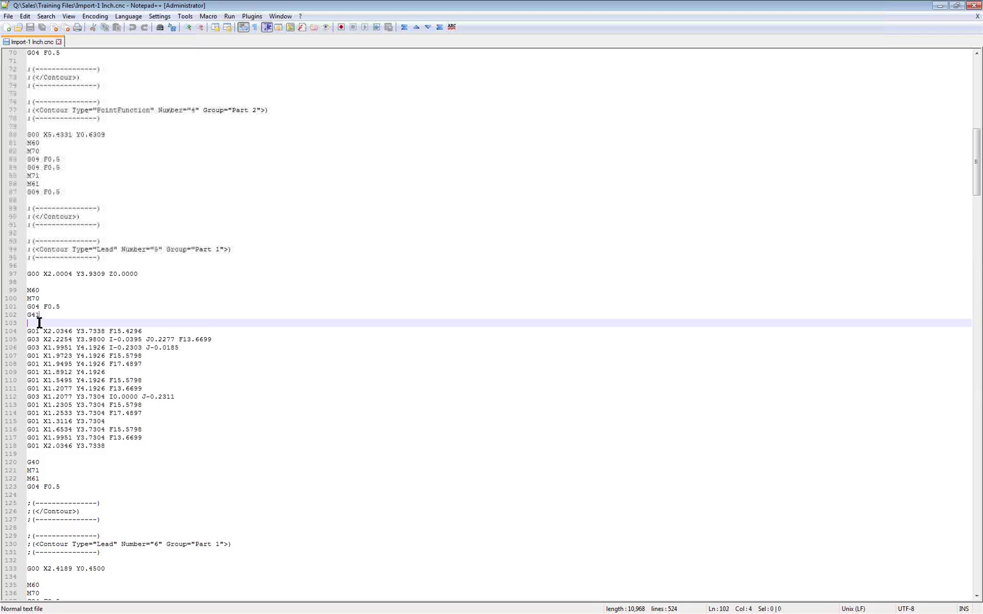
- Examine the G41 compensation command and the first G01 and G03 moves of lead contour 5 in Part 1
drag(44, 314, 21, 319)
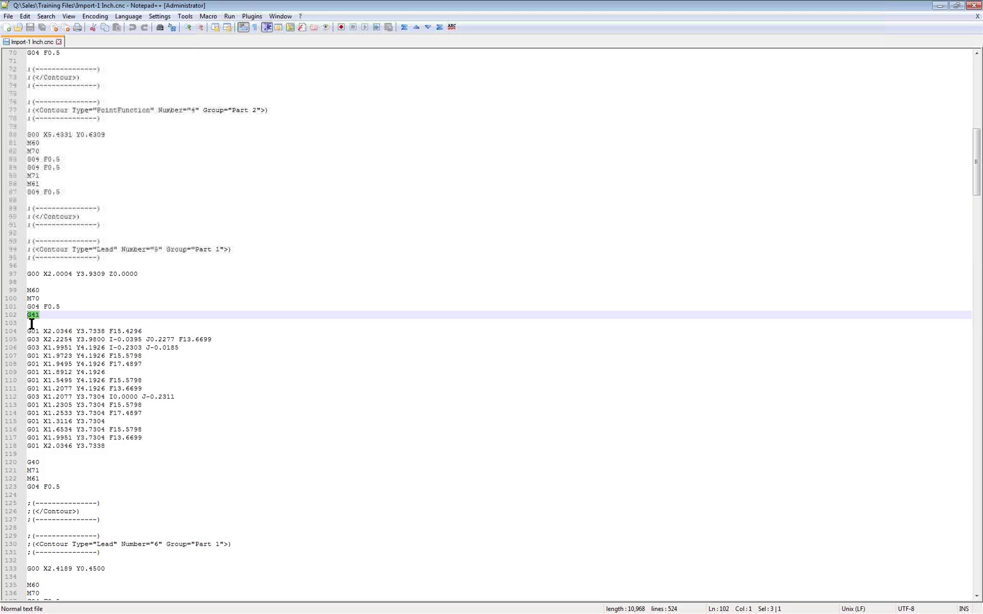
click(45, 315)
drag(58, 317, 26, 316)
click(121, 338)
click(119, 348)
click(116, 332)
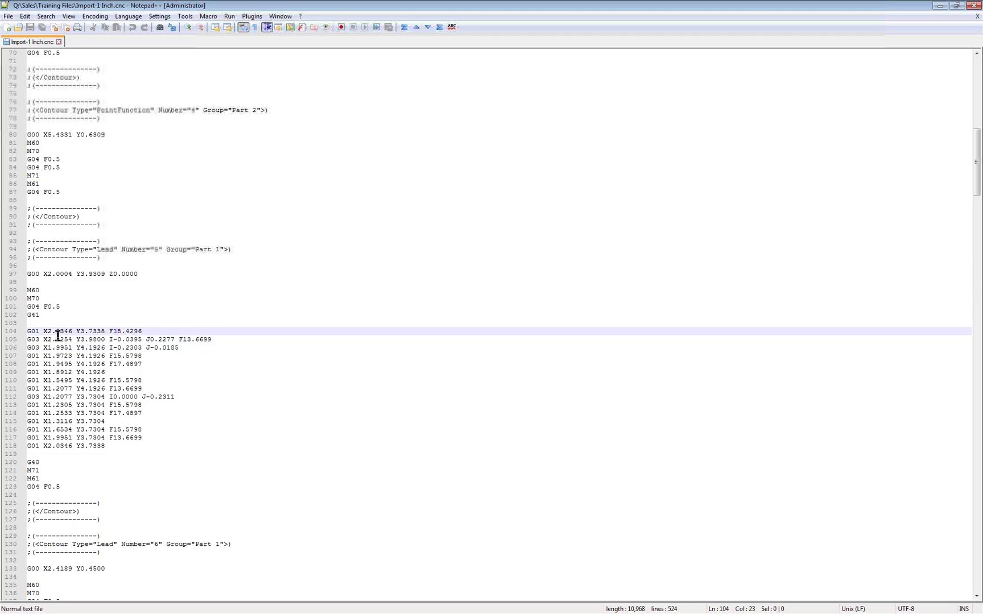
double_click(28, 332)
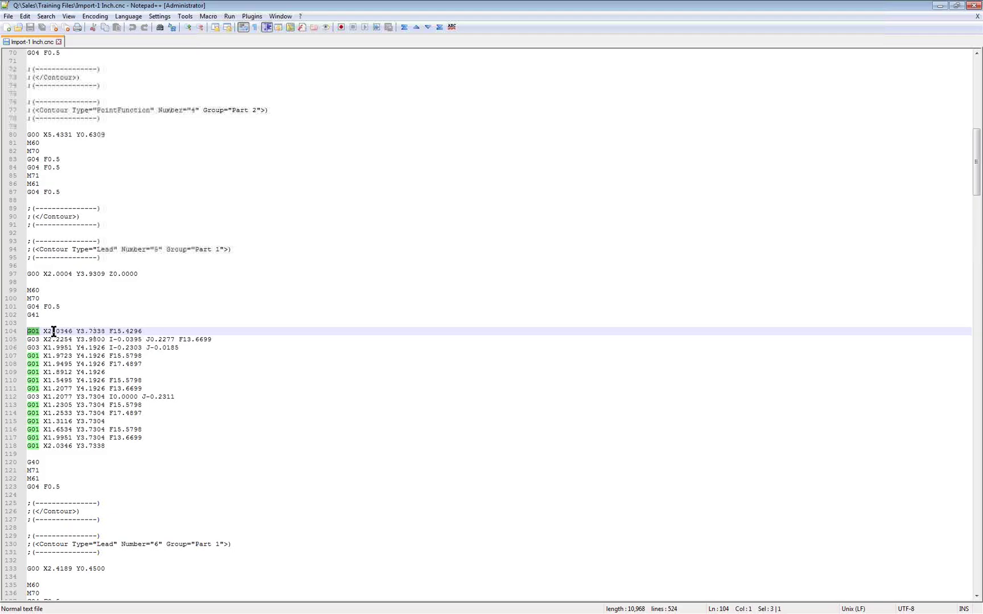
- Compare the F feed-rate values along the G01 and G03 lines of lead contour 5
drag(109, 332, 141, 331)
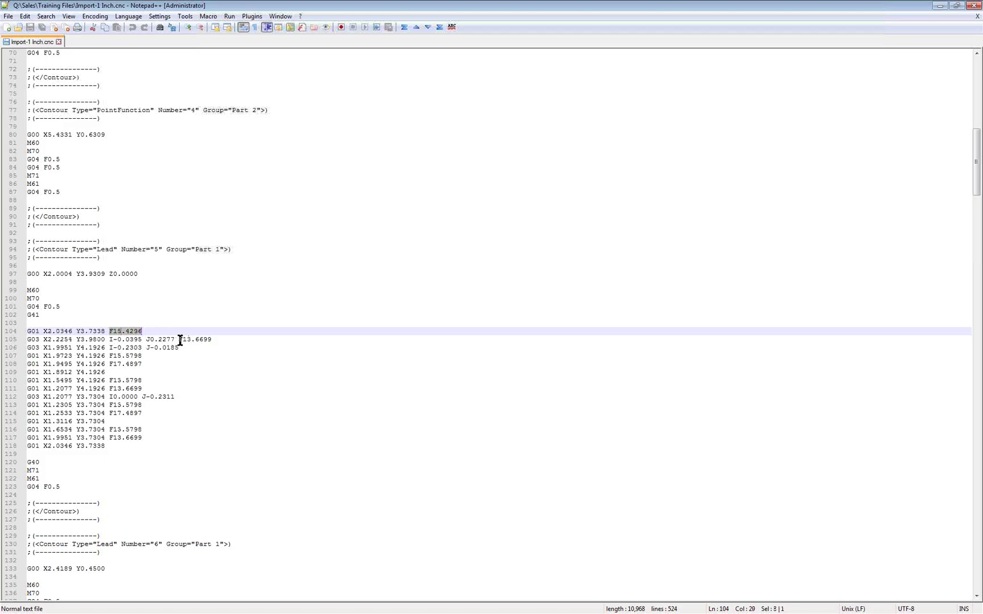
drag(179, 340, 211, 340)
click(126, 364)
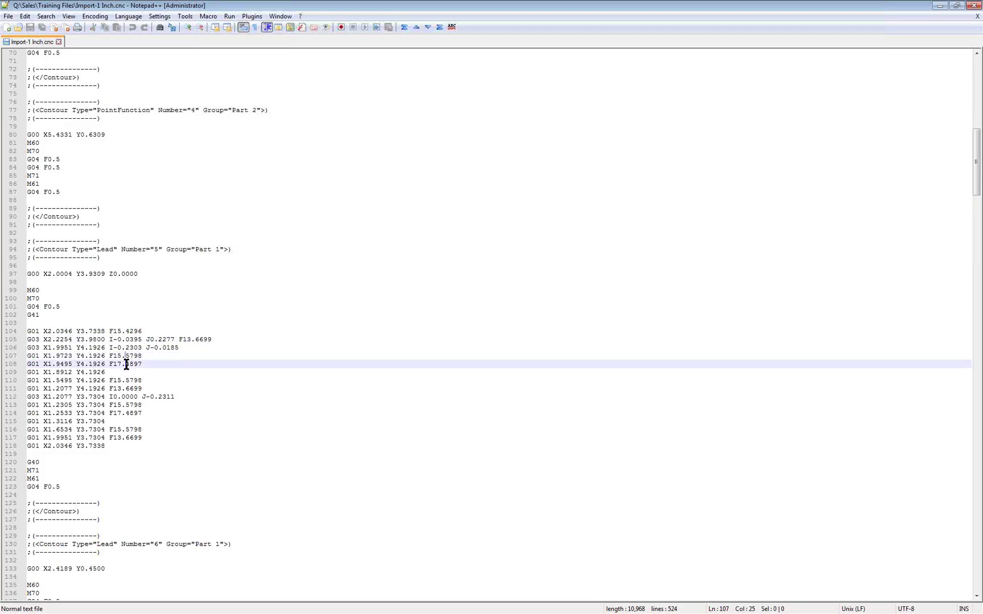
click(124, 382)
click(124, 390)
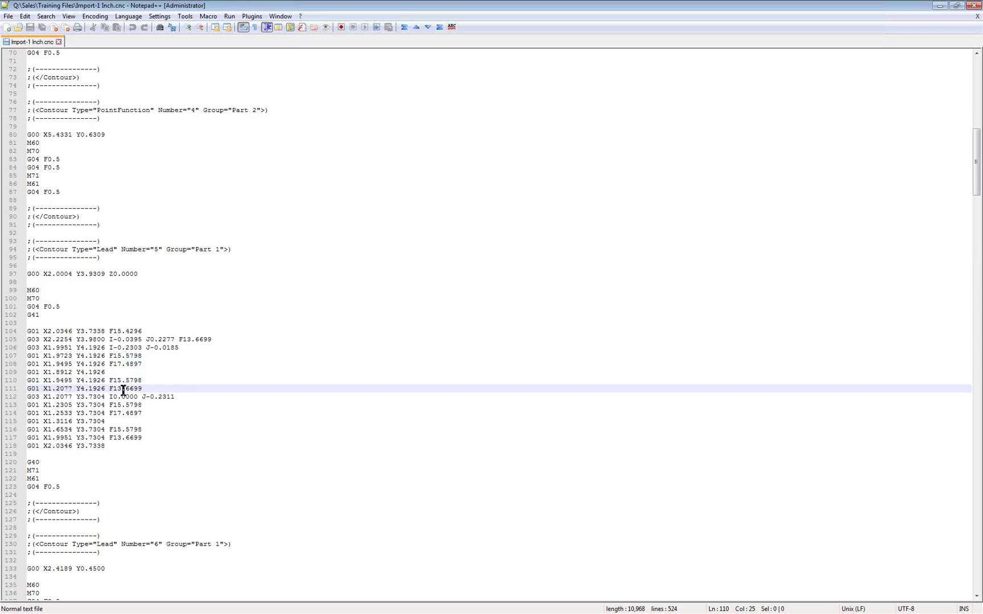
click(123, 404)
click(123, 414)
click(121, 435)
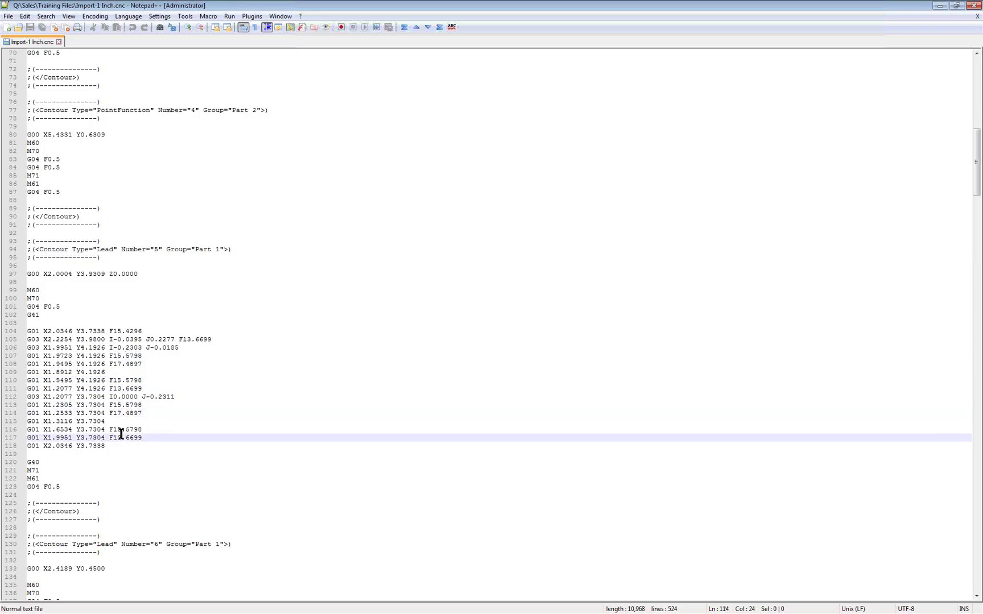
- Read through the remaining G-code as far as the moves of lead contour 10 in Part 2
scroll(122, 432, down, 20)
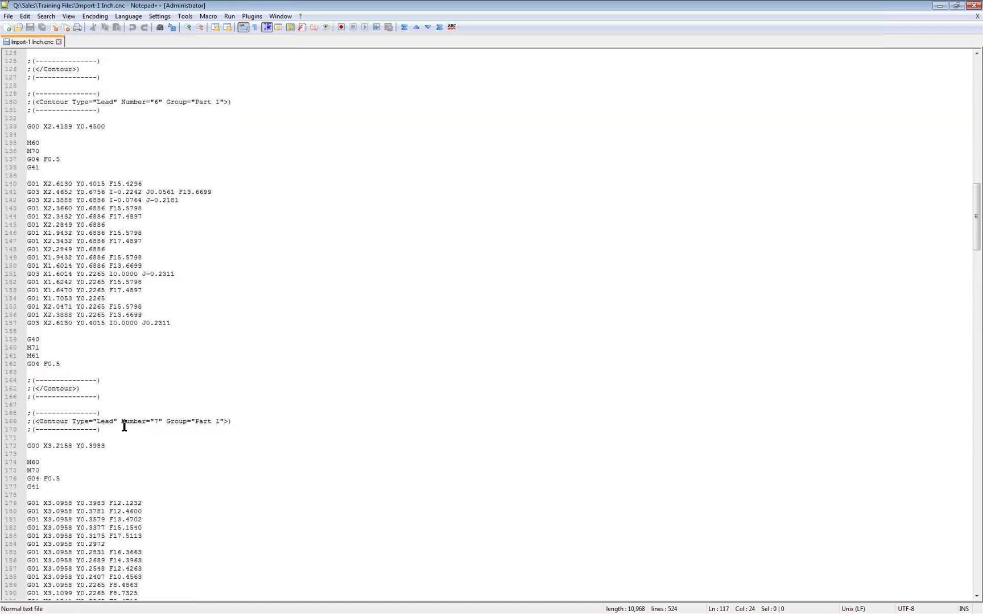
scroll(122, 427, down, 20)
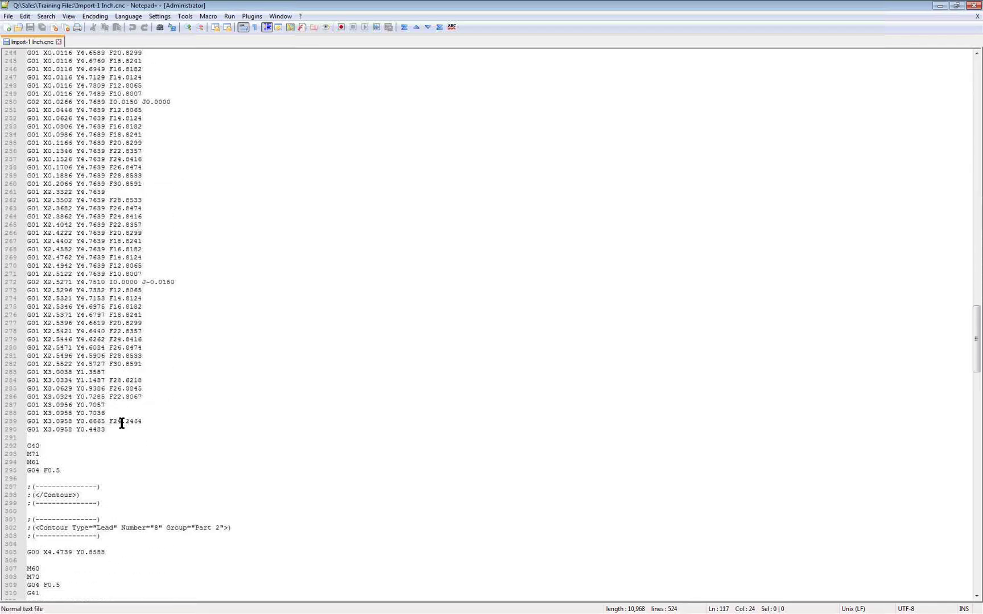
scroll(122, 424, down, 20)
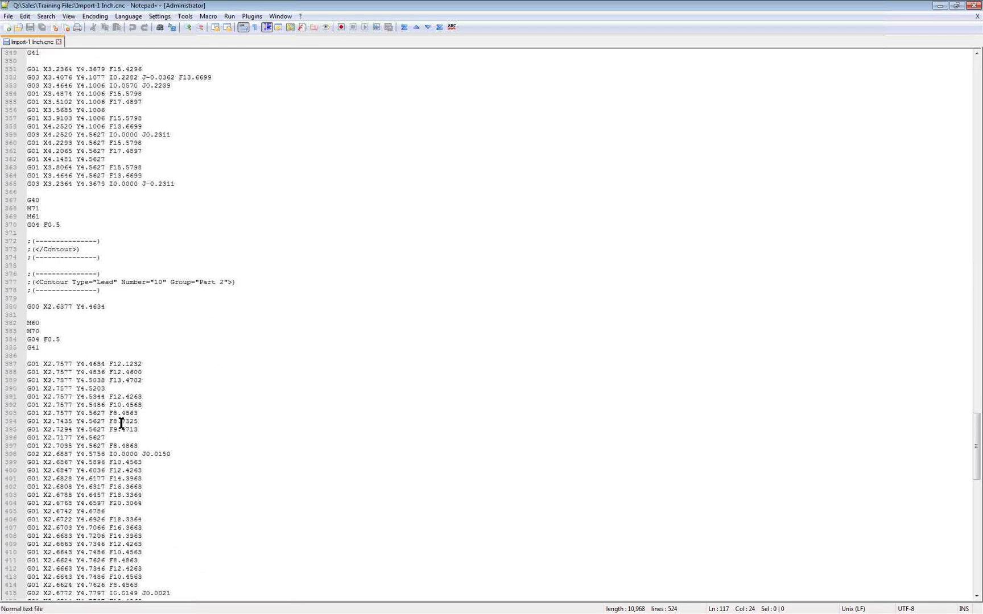
scroll(121, 421, down, 5)
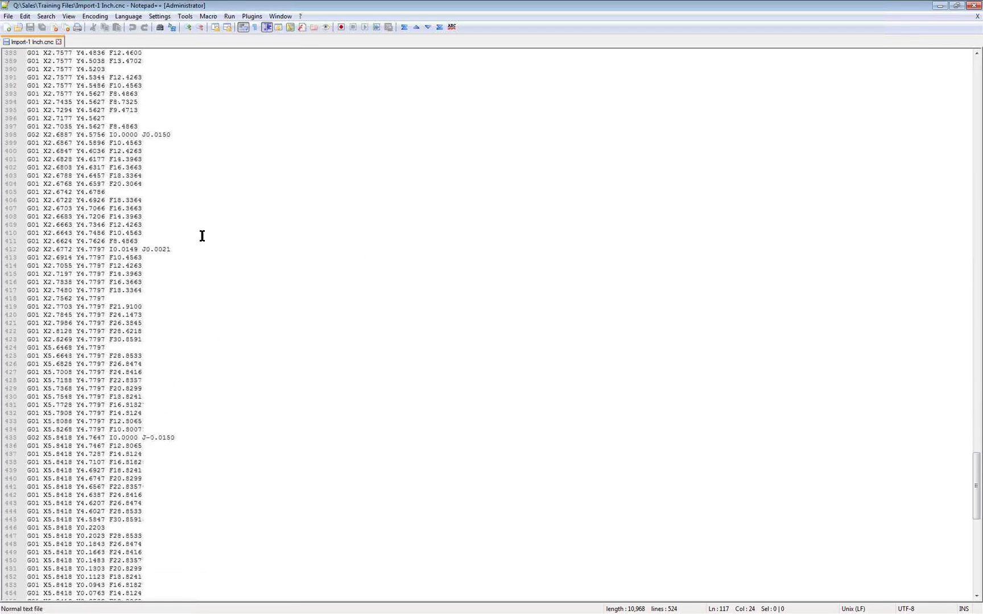
- Close Notepad++ and, back in WARDCAM, save the job report as Import-1 Inch.html in the Acceptance Parts folder
click(973, 5)
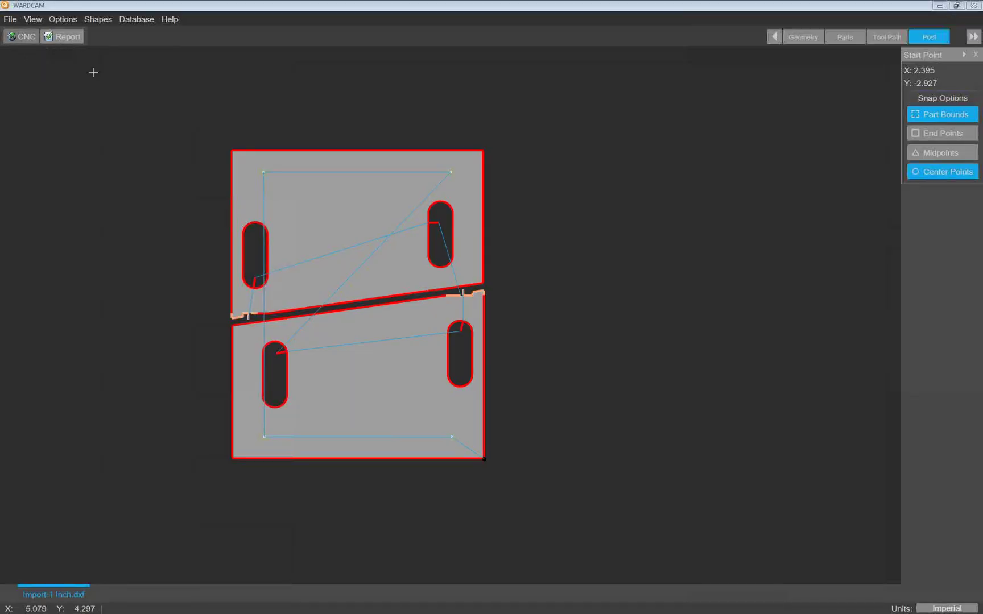
click(64, 38)
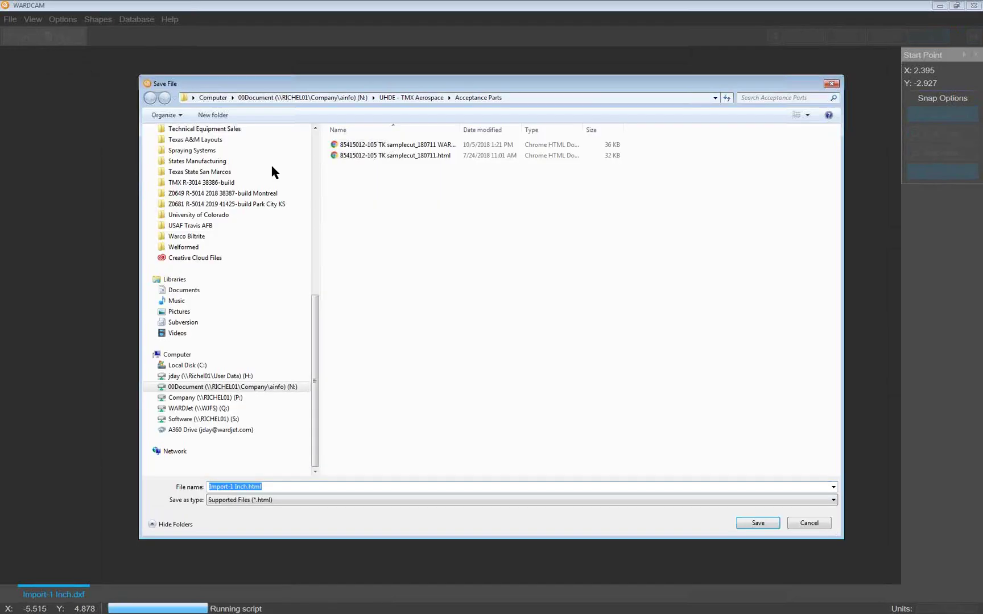
click(758, 524)
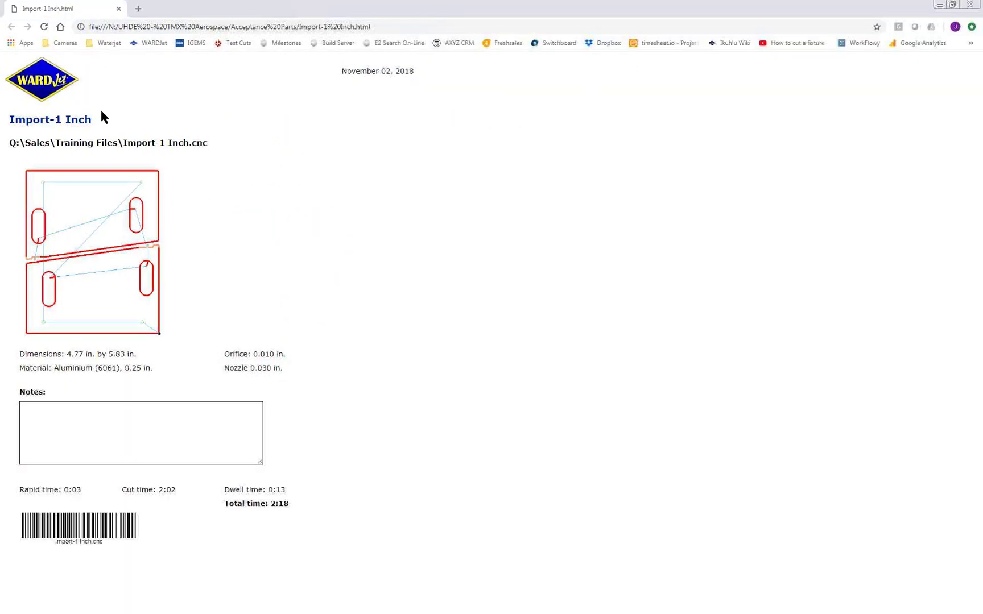
- Examine the report's CNC file path, part dimensions, material, and orifice and nozzle sizes
drag(91, 119, 215, 146)
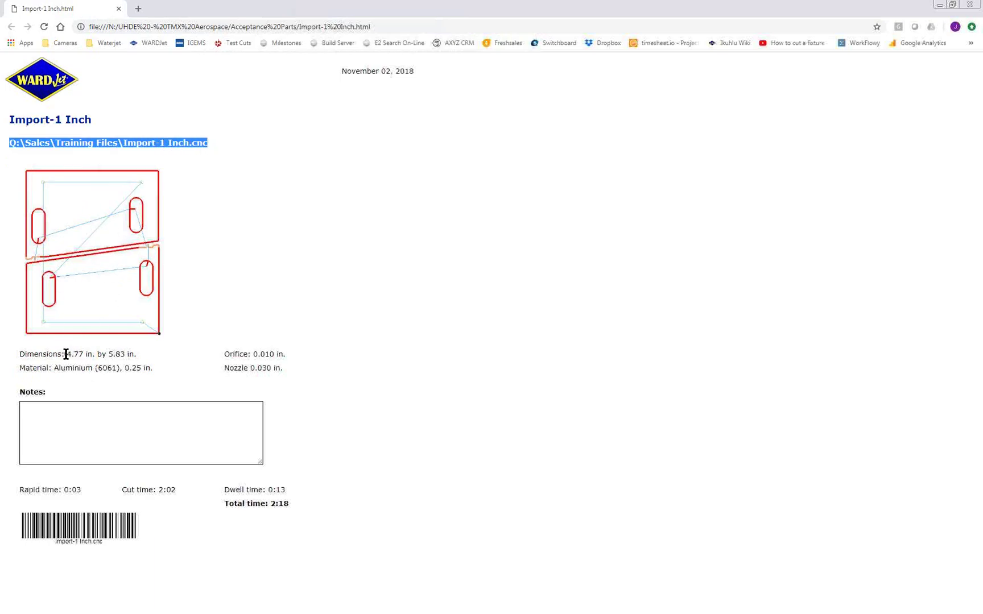
drag(66, 354, 153, 351)
drag(51, 368, 172, 372)
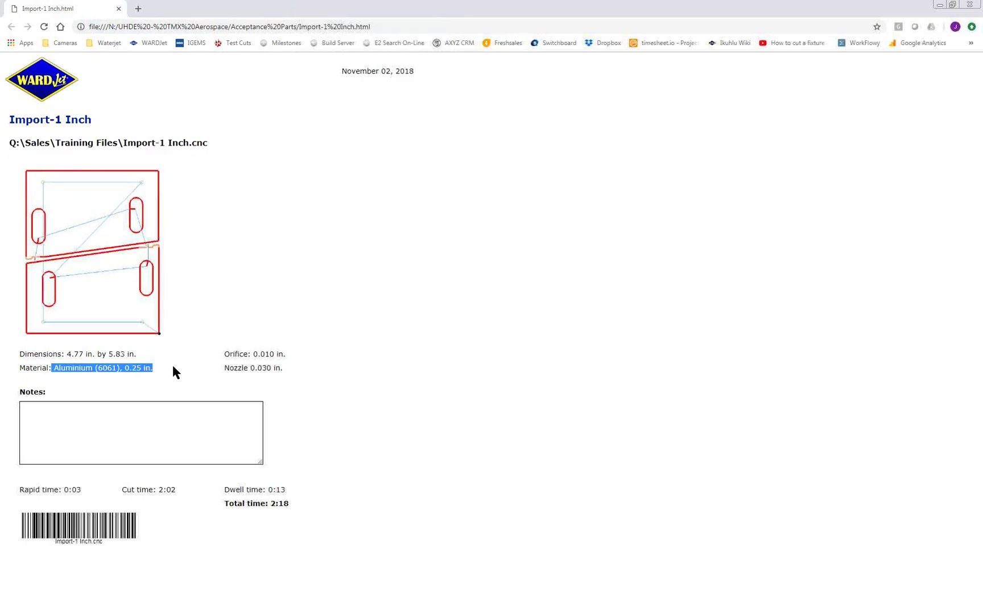
drag(253, 354, 281, 368)
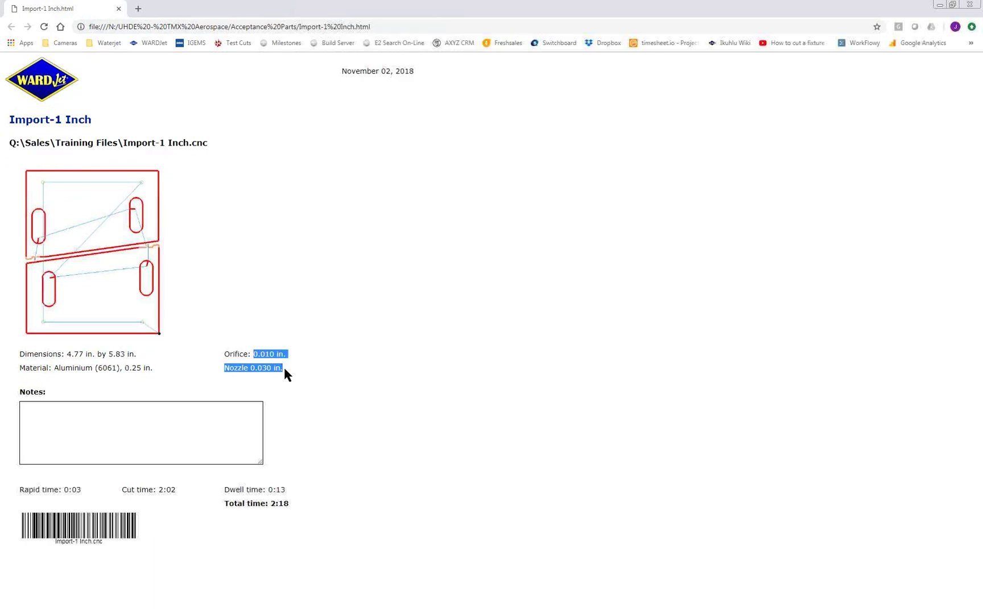
- Enter the note "Don't screw up" in the report, and check its cutting times and barcode before closing it
click(167, 417)
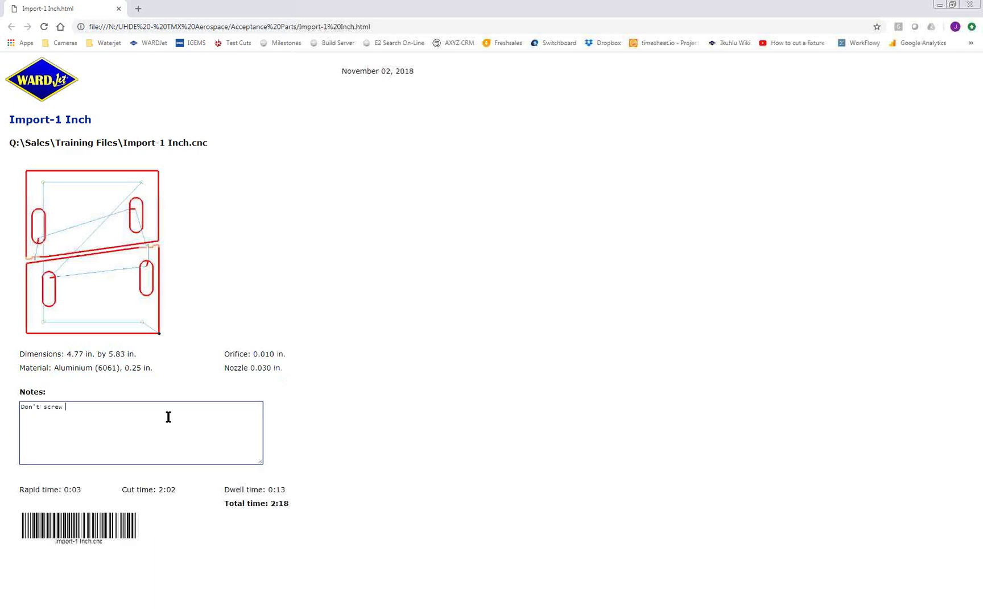
drag(149, 489, 153, 489)
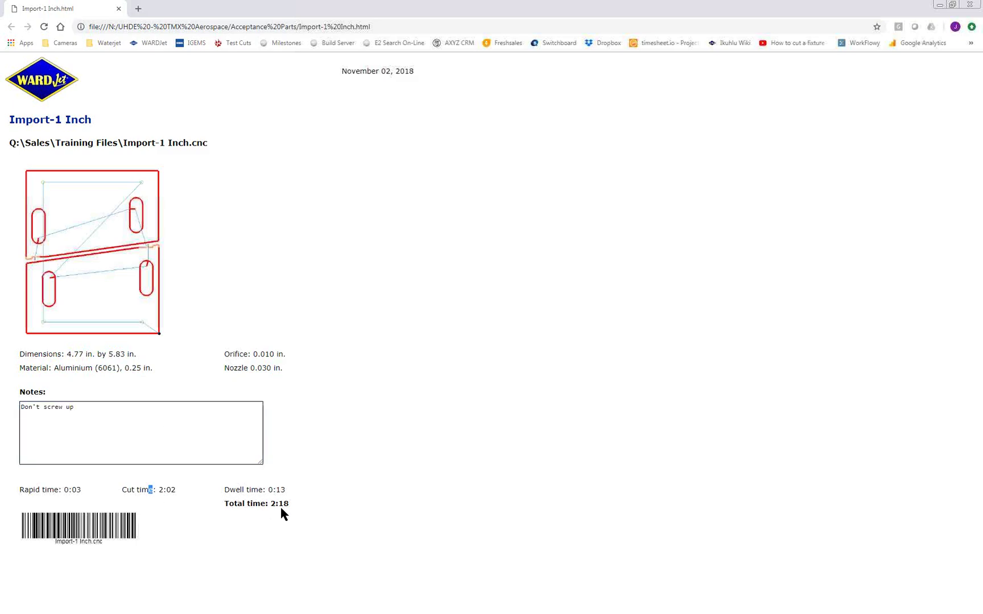
drag(289, 504, 270, 492)
click(144, 517)
click(970, 5)
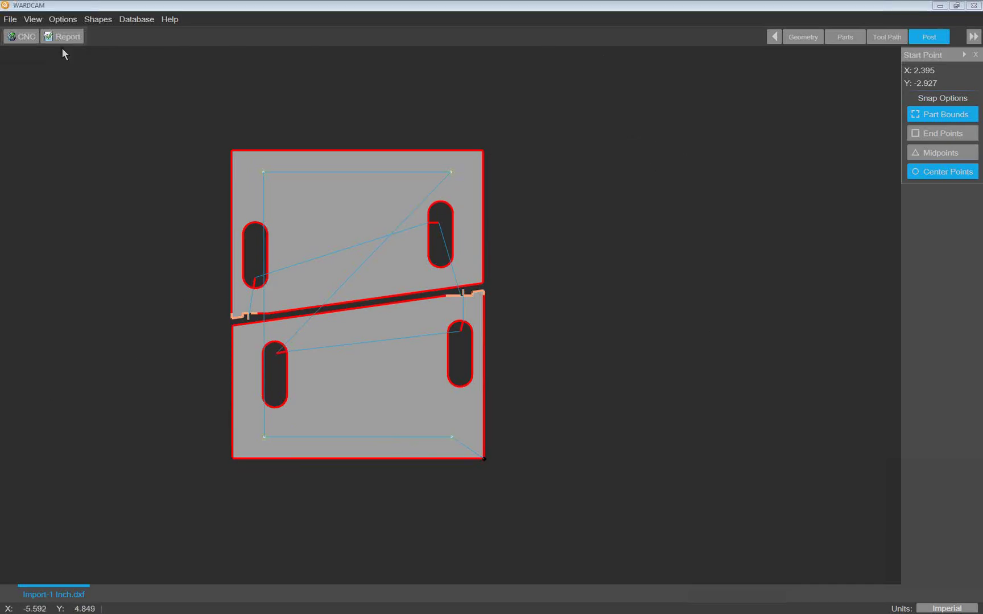
- Import the file Import-2 Inch.dxf from the DXF Files training folder
click(12, 20)
click(18, 33)
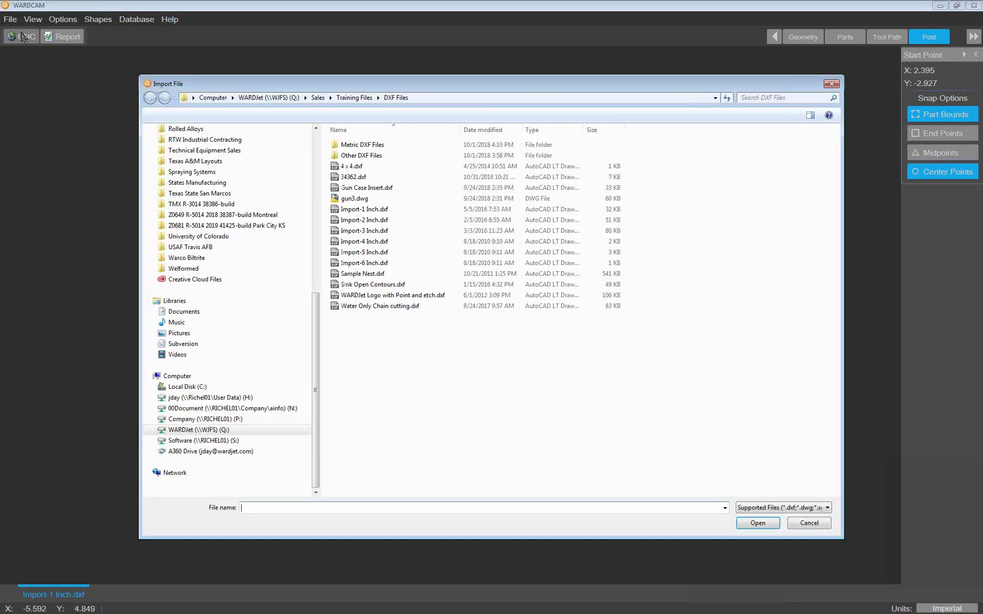
click(344, 220)
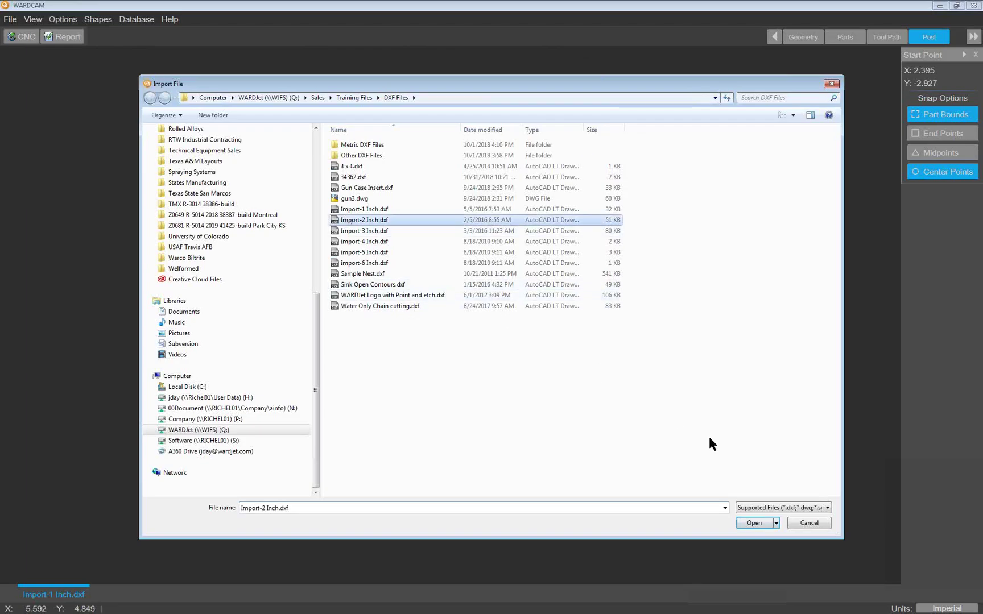
click(752, 522)
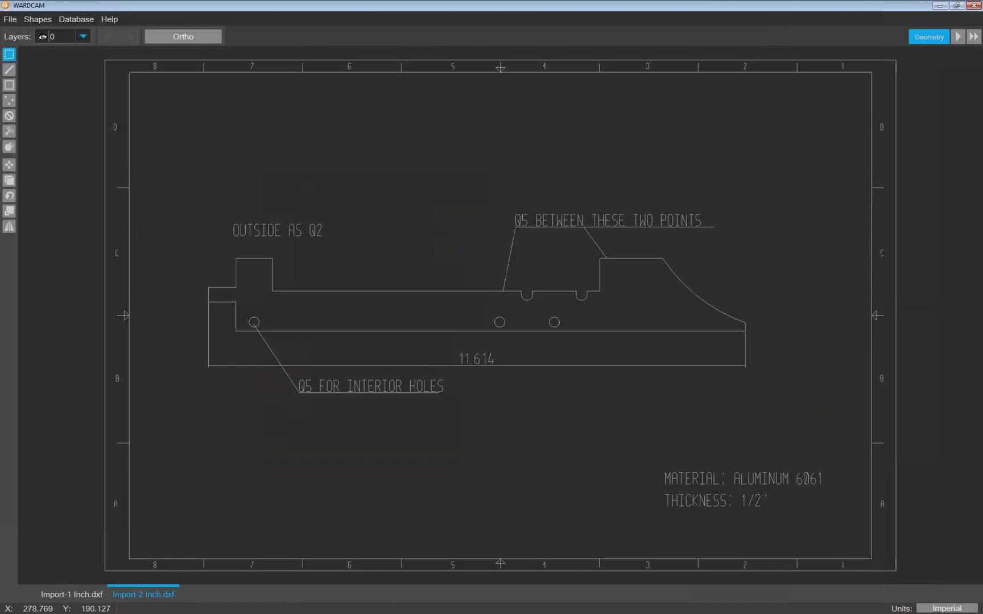
- Switch back and forth between the Import-1 Inch.dxf and Import-2 Inch.dxf jobs, ending on Import-2 Inch.dxf
click(83, 595)
click(114, 595)
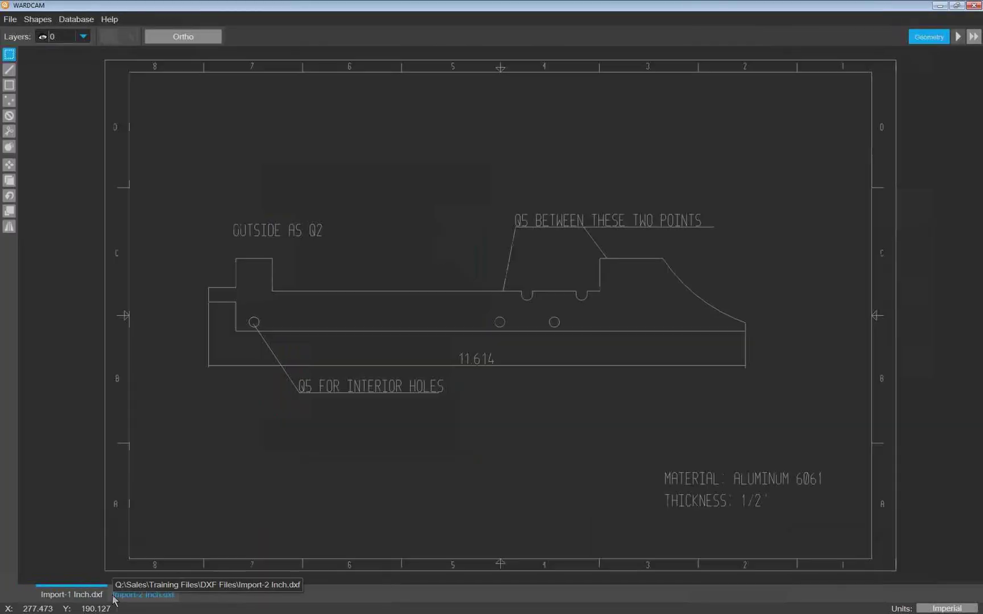
click(94, 595)
click(114, 596)
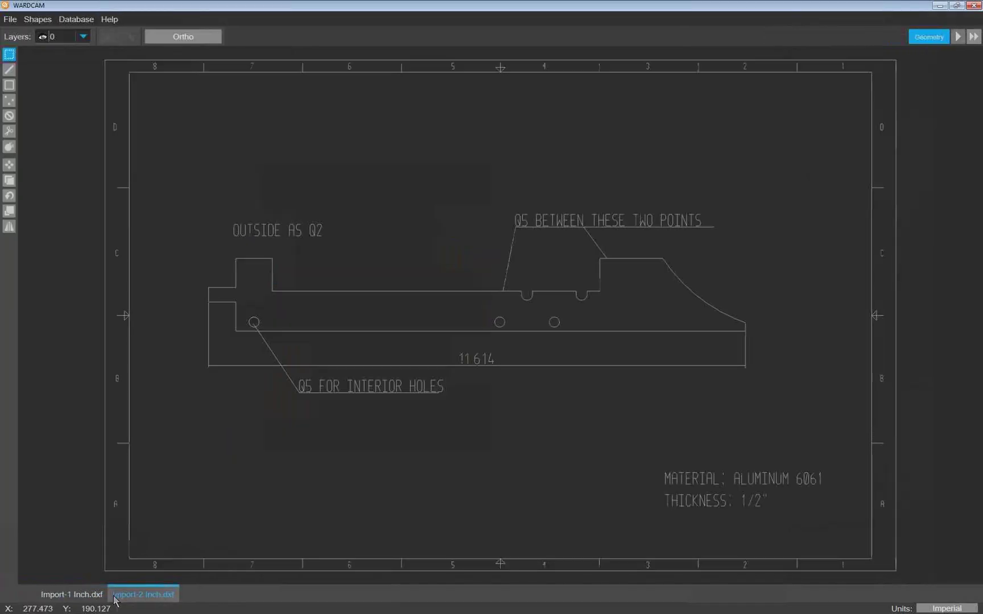
click(99, 595)
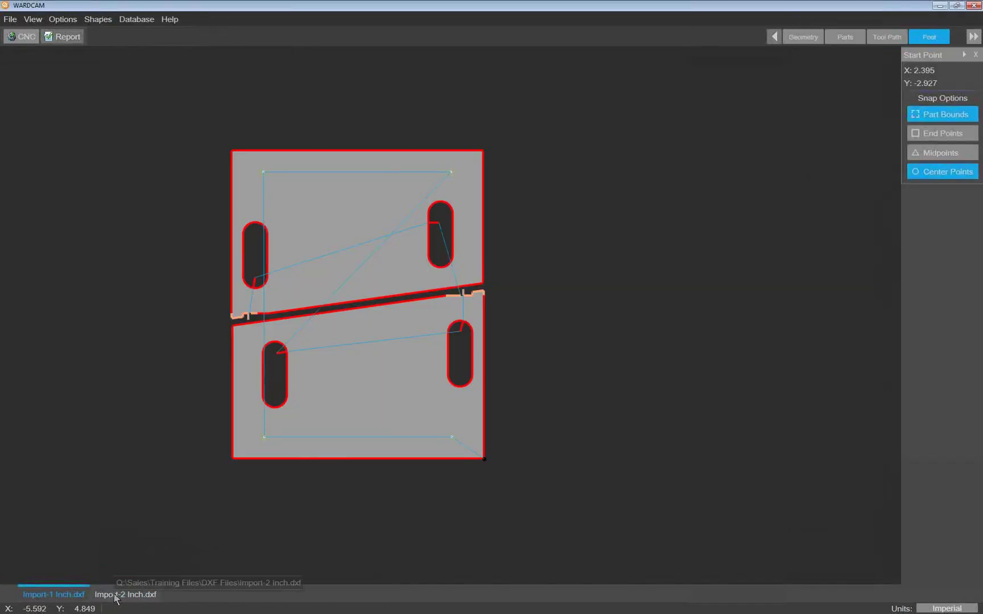
click(119, 595)
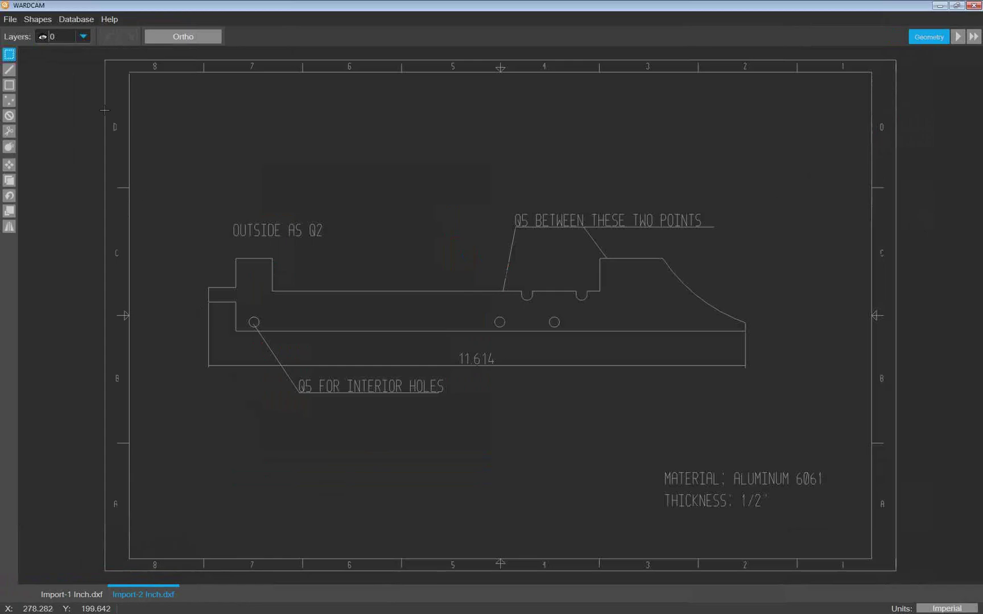
- Hide the DIM and TB layers of the Import-2 Inch.dxf drawing
click(84, 37)
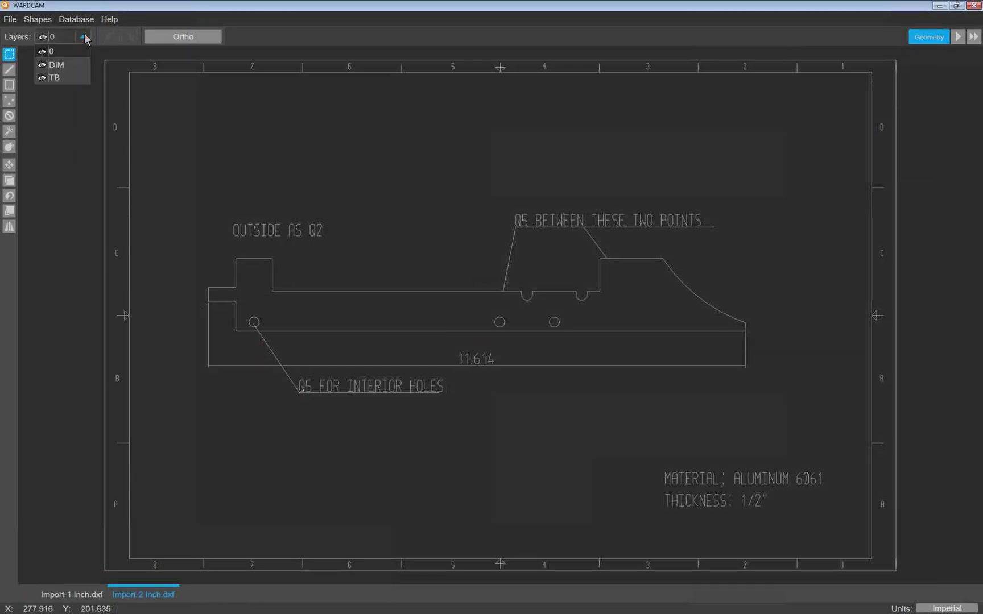
click(42, 65)
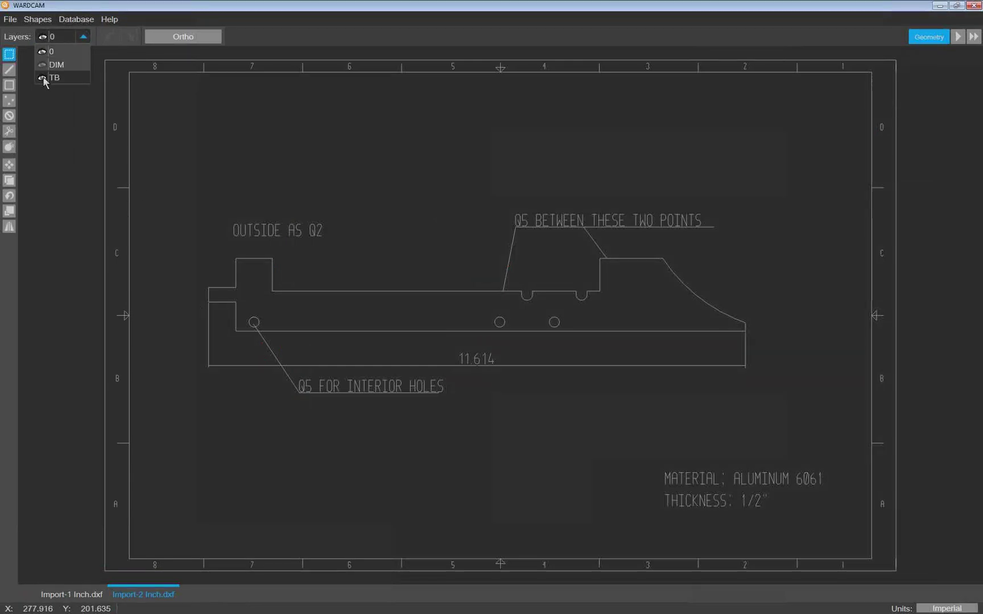
click(42, 77)
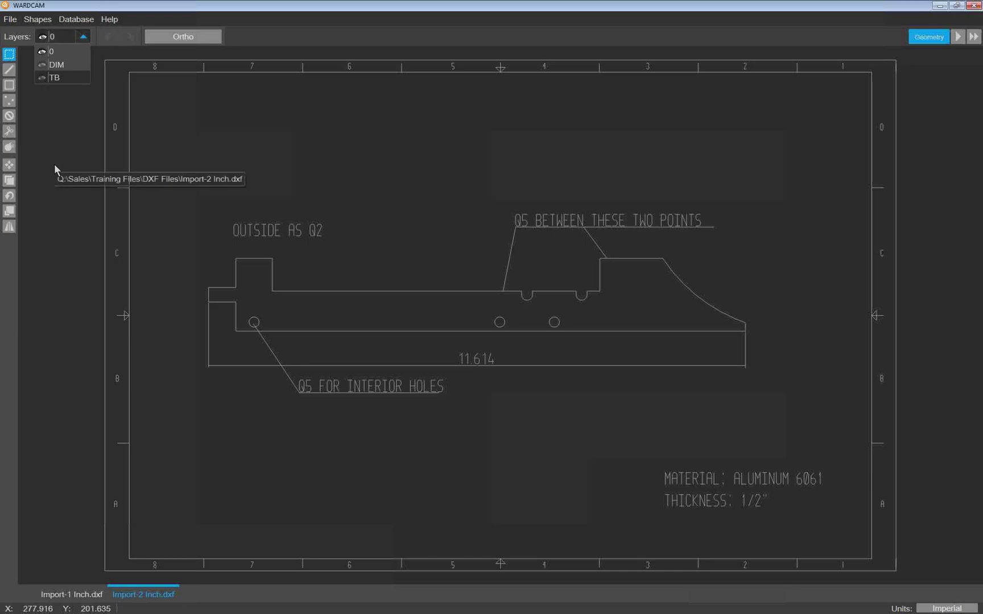
click(53, 164)
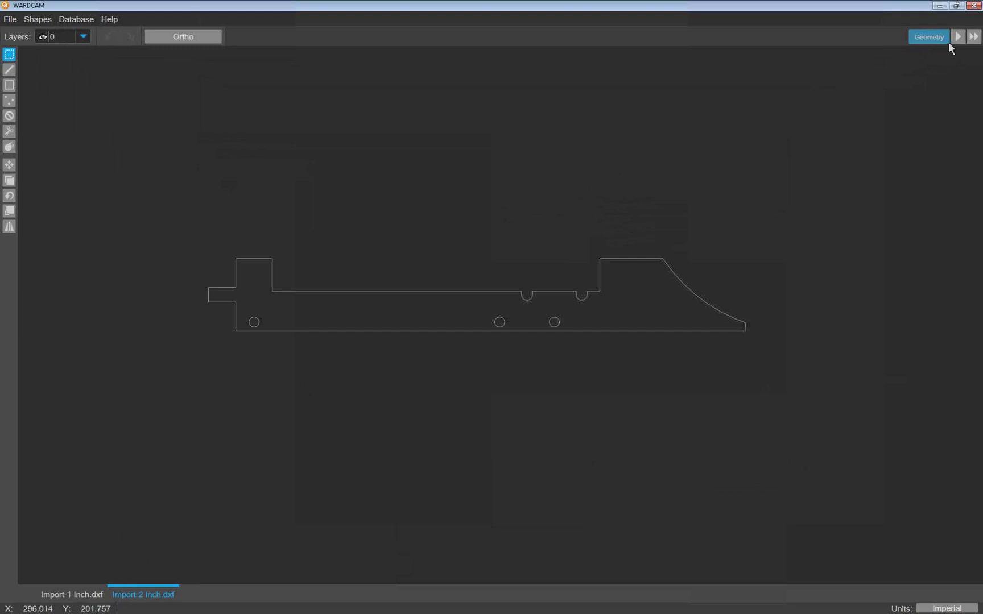
- Set the part's material to Aluminium (6061) at 0.125 in. thickness and generate automatic leads for its tool path
click(958, 37)
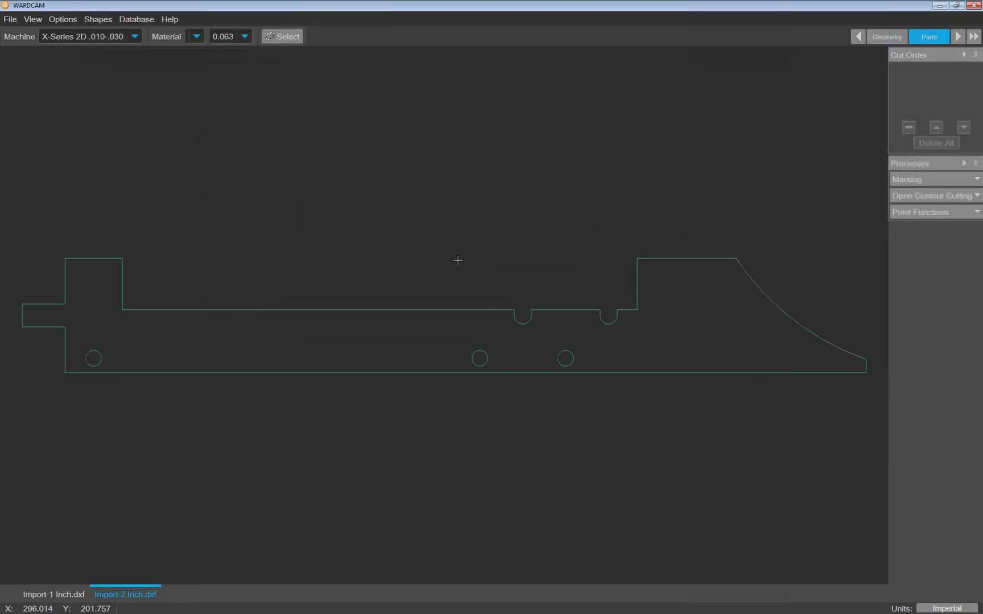
click(196, 36)
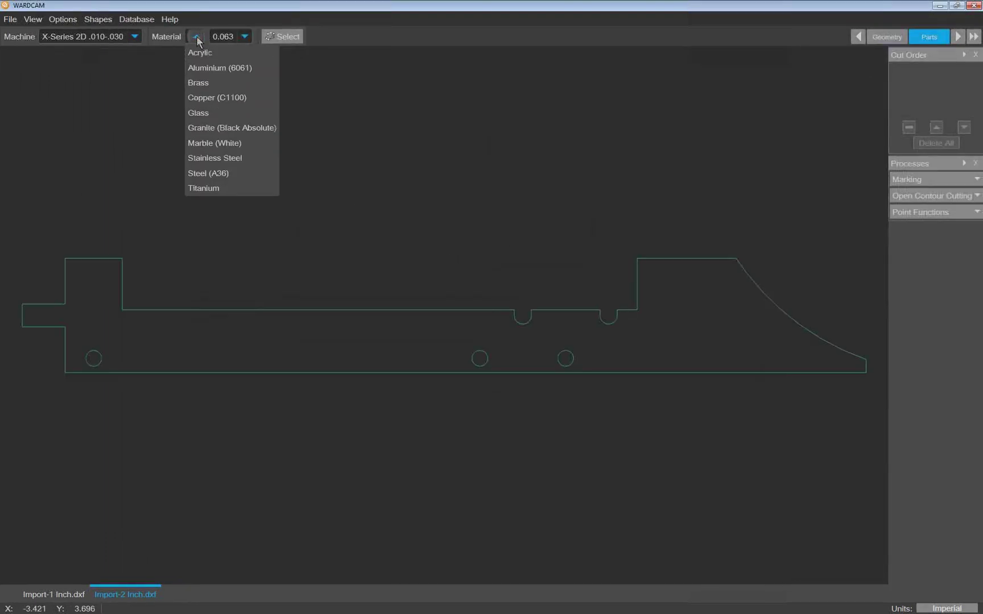
click(208, 66)
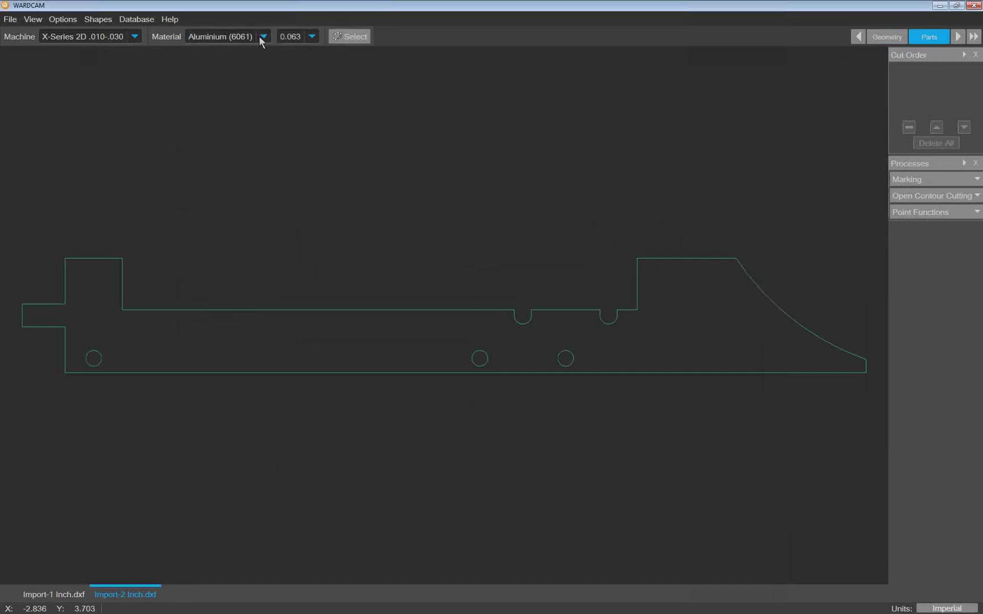
click(312, 37)
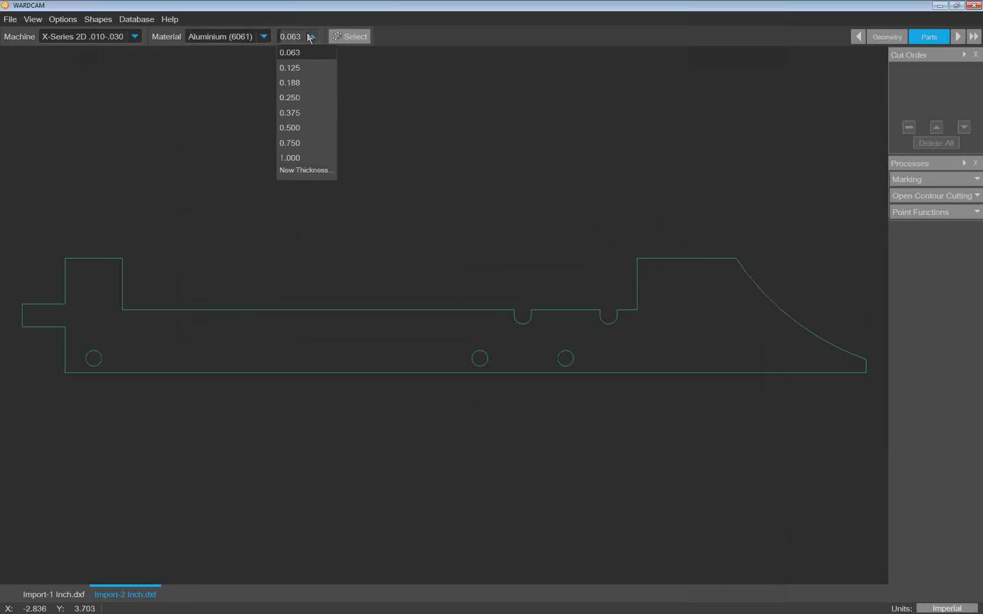
click(297, 68)
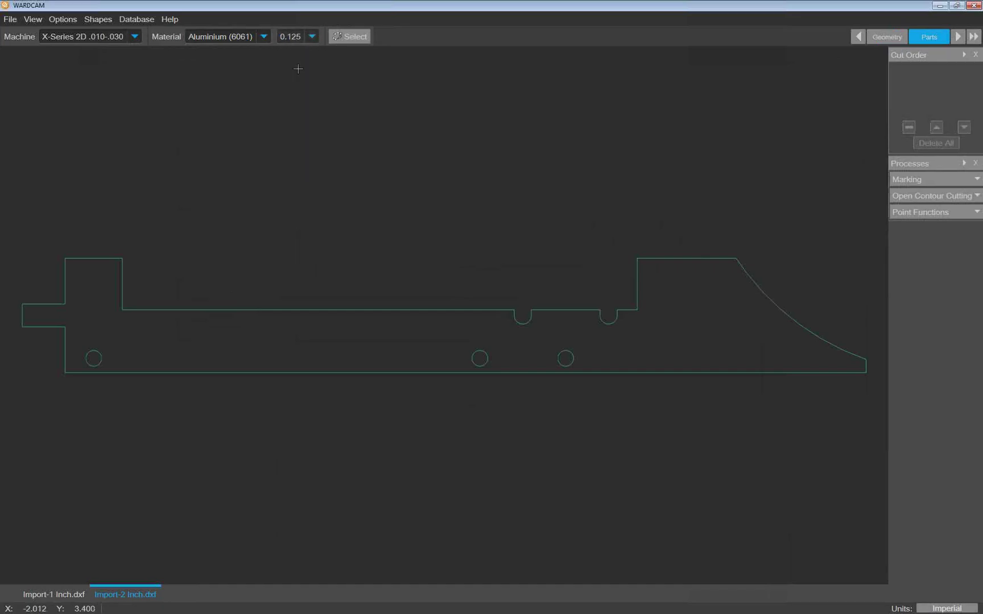
click(959, 37)
click(26, 40)
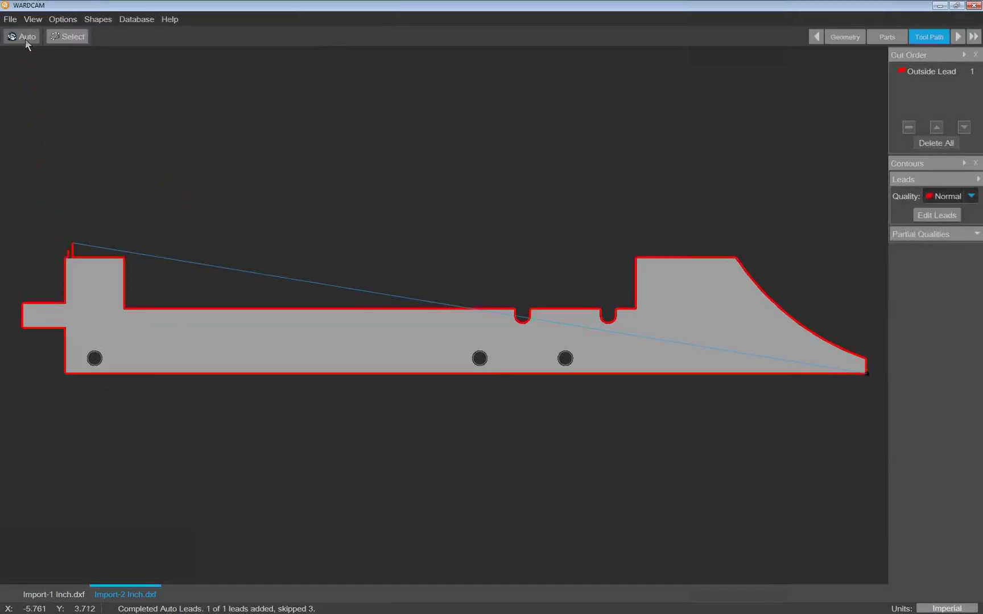
- Examine the three round holes of the part up close and check their possible lead positions
scroll(464, 364, up, 8)
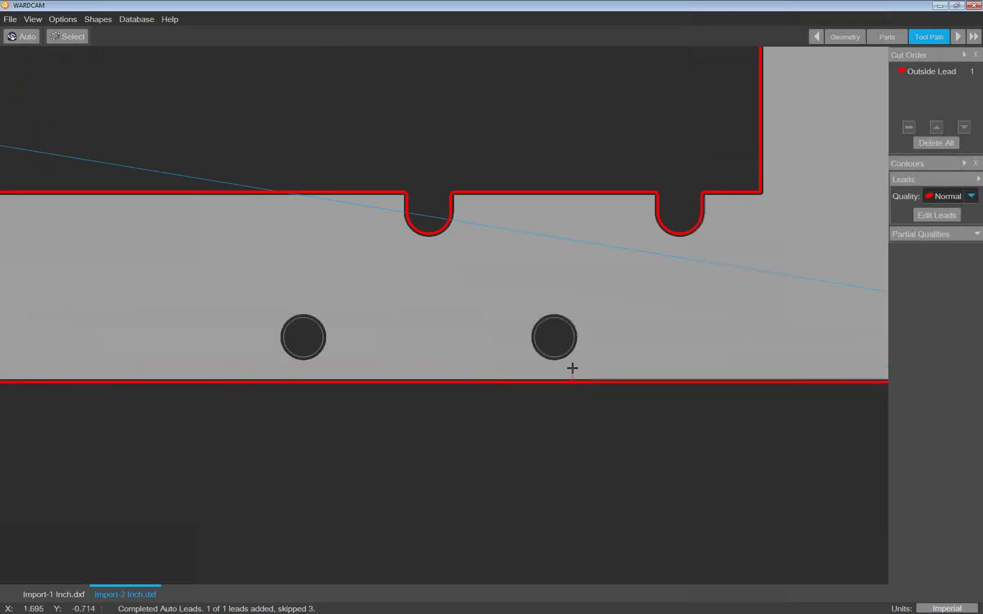
scroll(559, 309, down, 3)
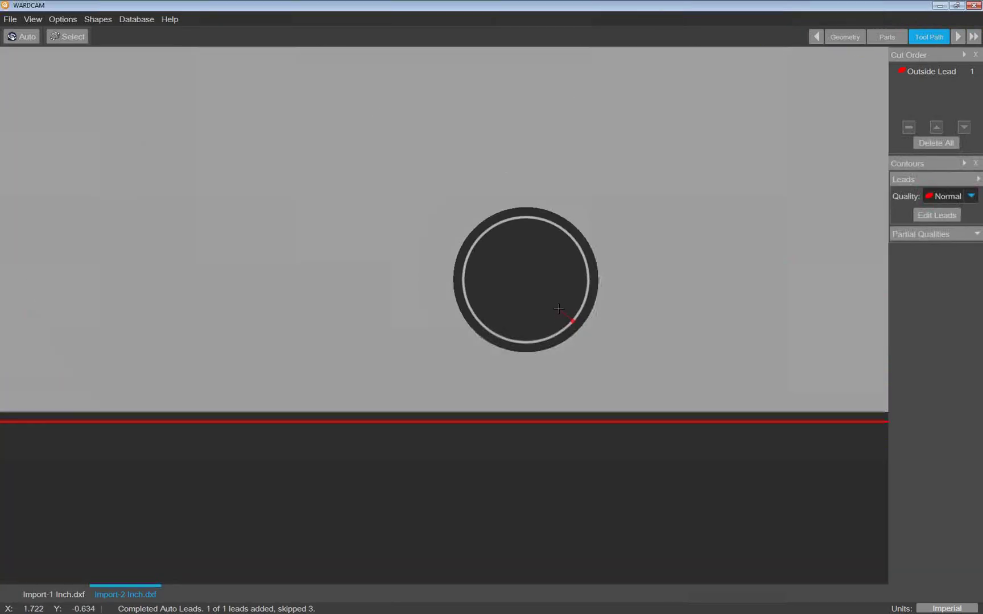
scroll(558, 309, down, 3)
scroll(363, 302, up, 3)
scroll(362, 303, down, 3)
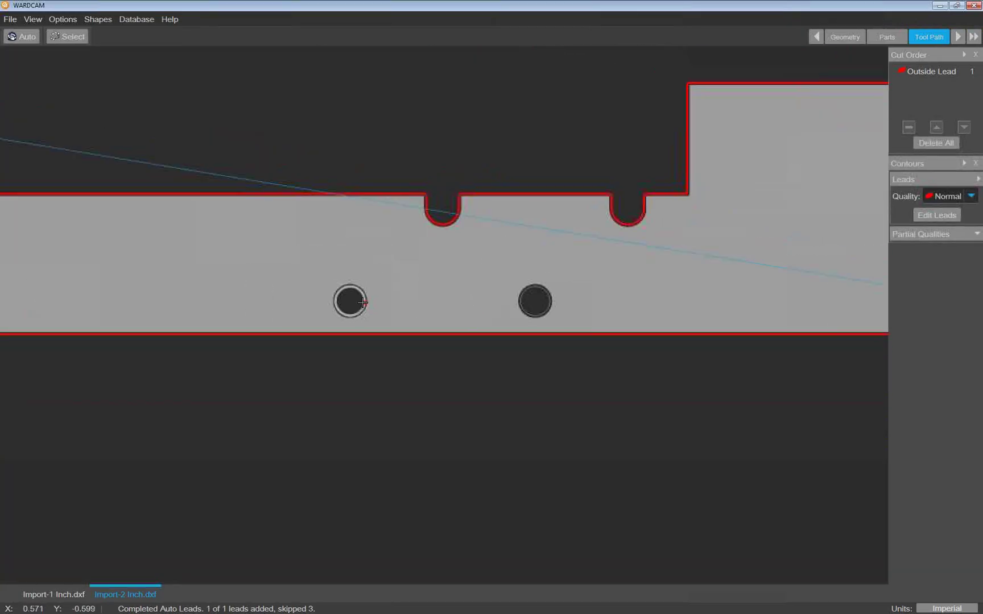
middle_drag(363, 303, 520, 320)
scroll(248, 325, down, 3)
scroll(65, 321, up, 3)
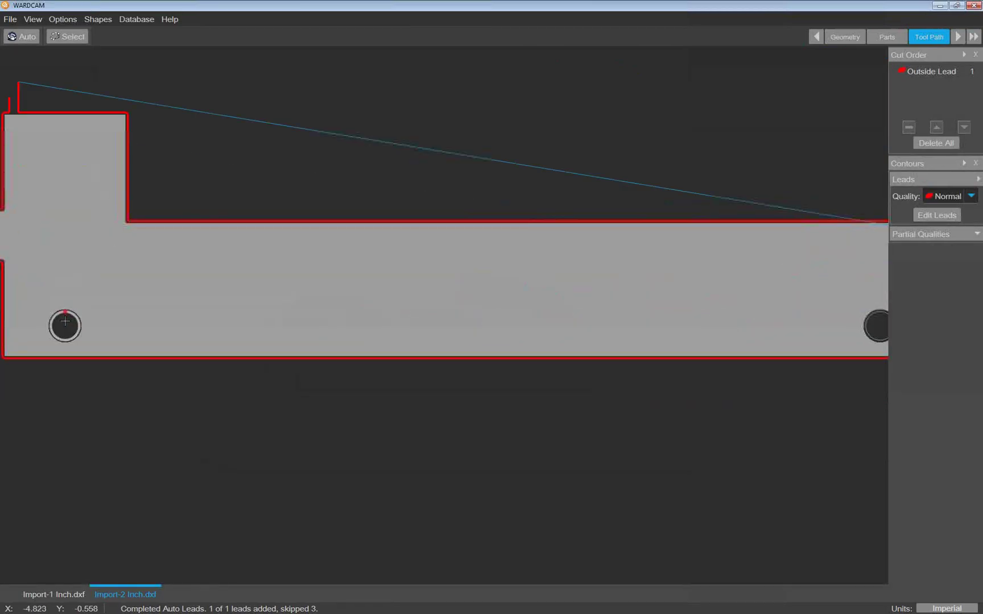
scroll(64, 321, up, 4)
scroll(77, 310, up, 1)
middle_drag(77, 310, 303, 337)
scroll(350, 346, up, 2)
scroll(349, 346, down, 5)
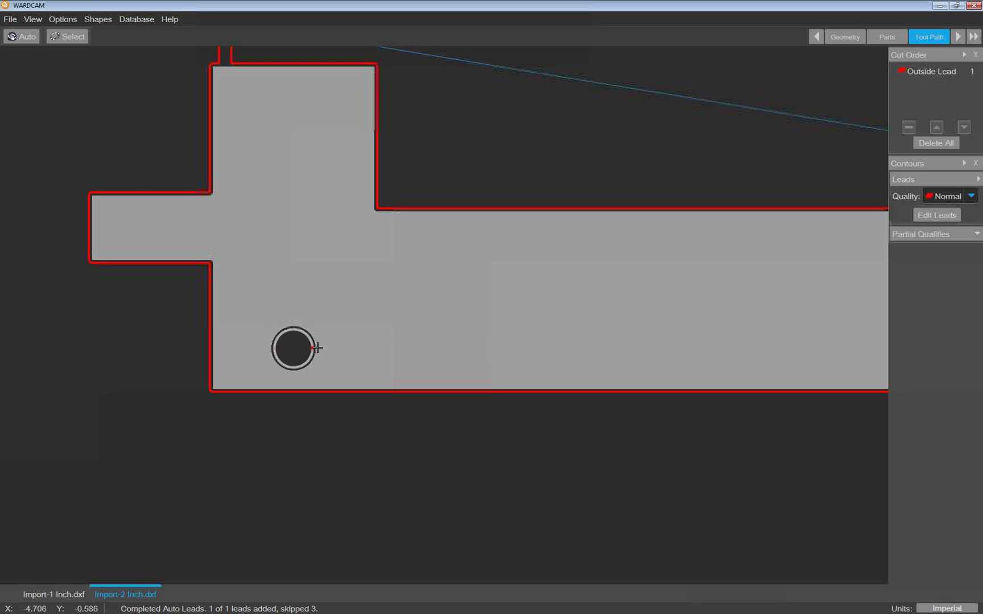
scroll(316, 348, down, 3)
middle_drag(348, 336, 215, 340)
scroll(215, 339, down, 2)
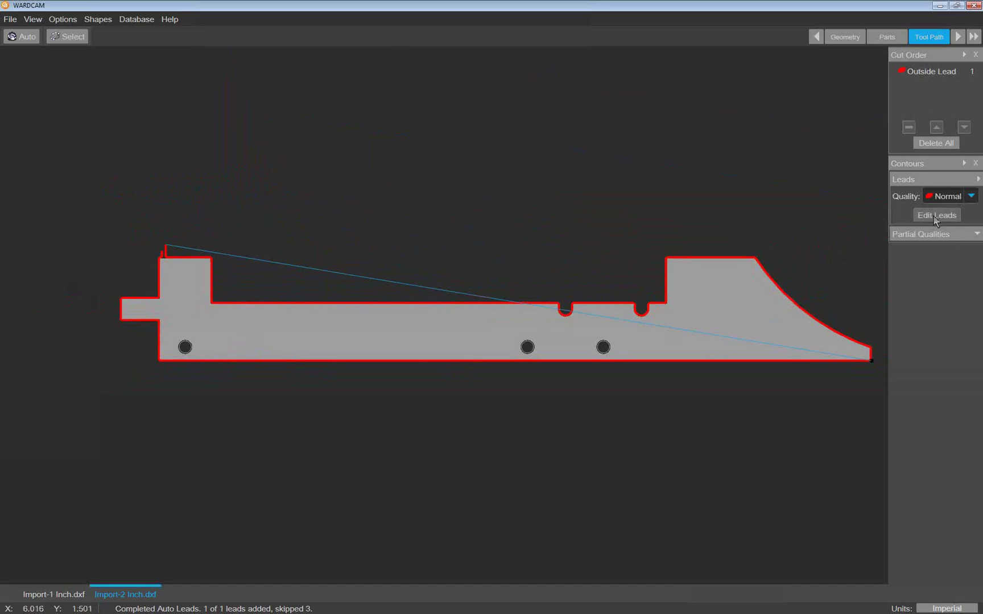
- Set the Other lead-in length of 0.125 in. Aluminium (6061) to .12 in the material database and save it
click(935, 216)
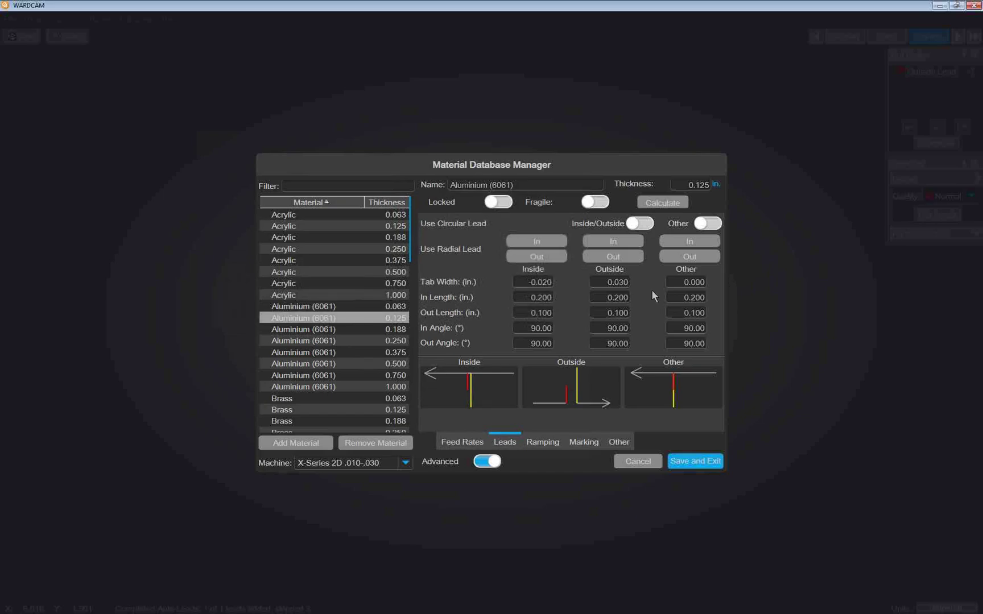
click(670, 296)
text(.12)
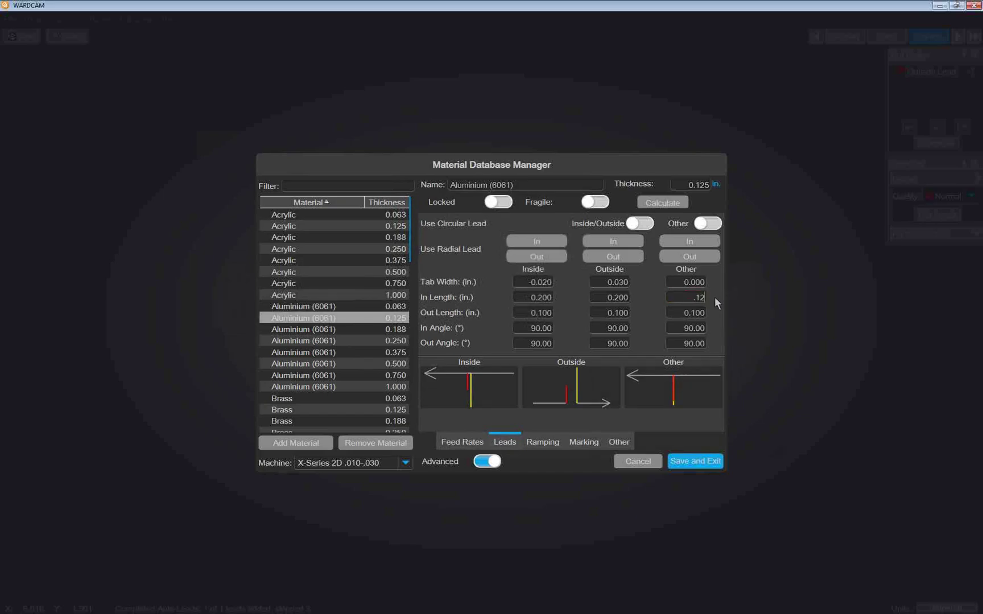
click(695, 460)
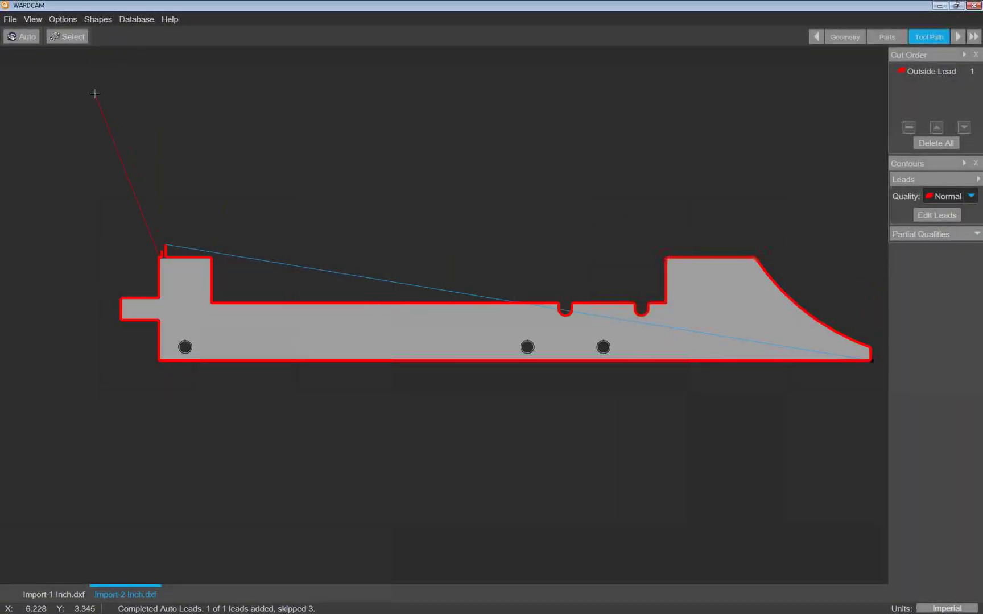
- Regenerate the automatic leads and inspect the lead inside one of the round holes
click(22, 40)
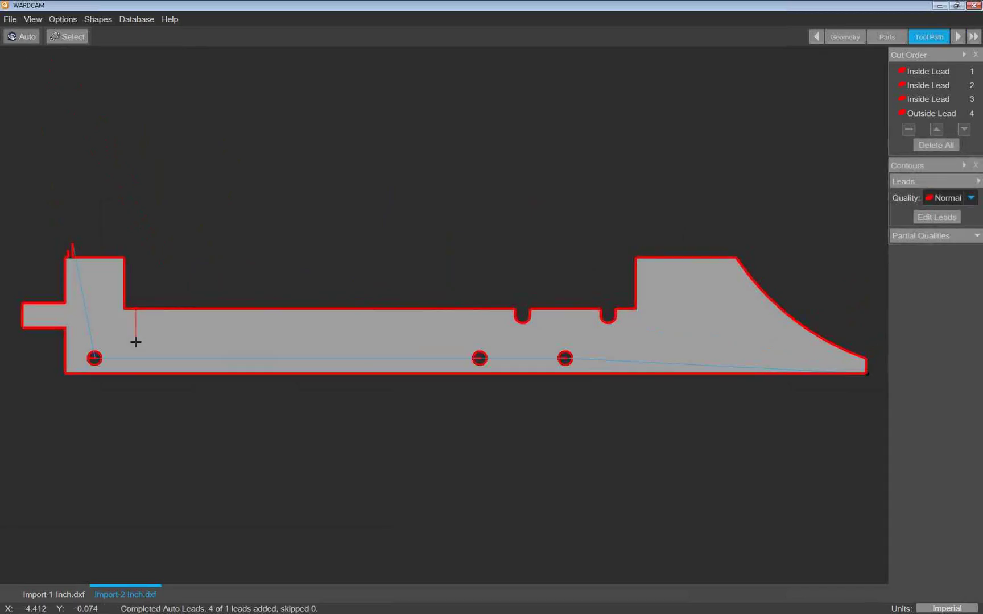
scroll(566, 359, up, 10)
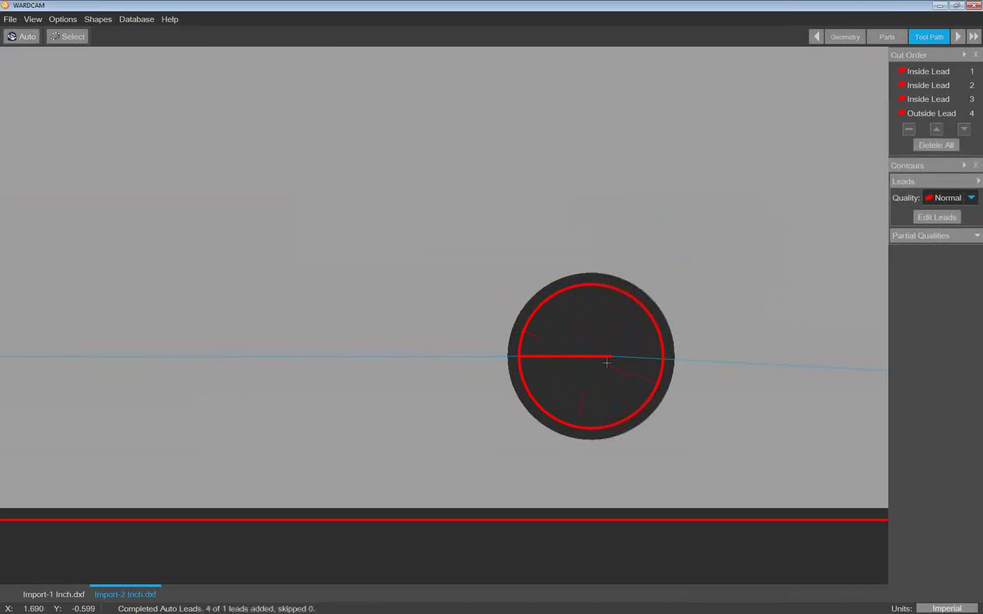
scroll(616, 349, down, 10)
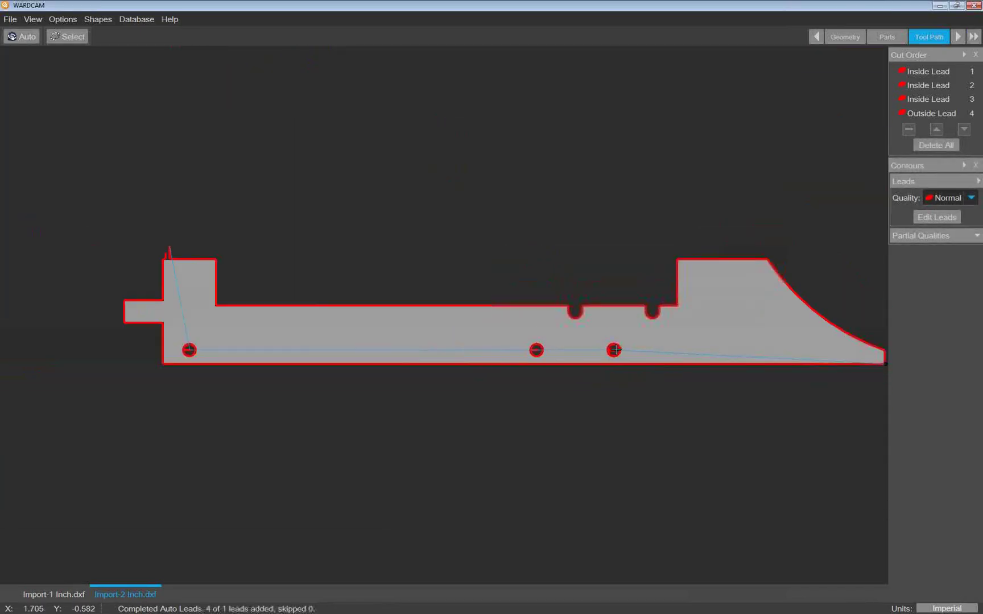
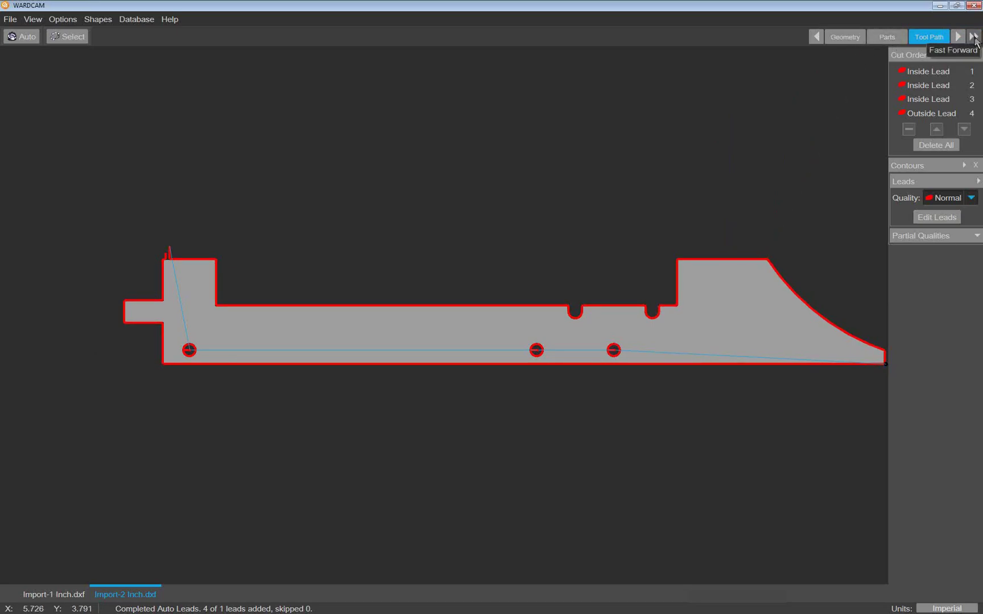
- Post the job as Import-2 Inch.cnc, overwriting the existing file, save its report as Import-2 Inch.html, and close the report
click(973, 37)
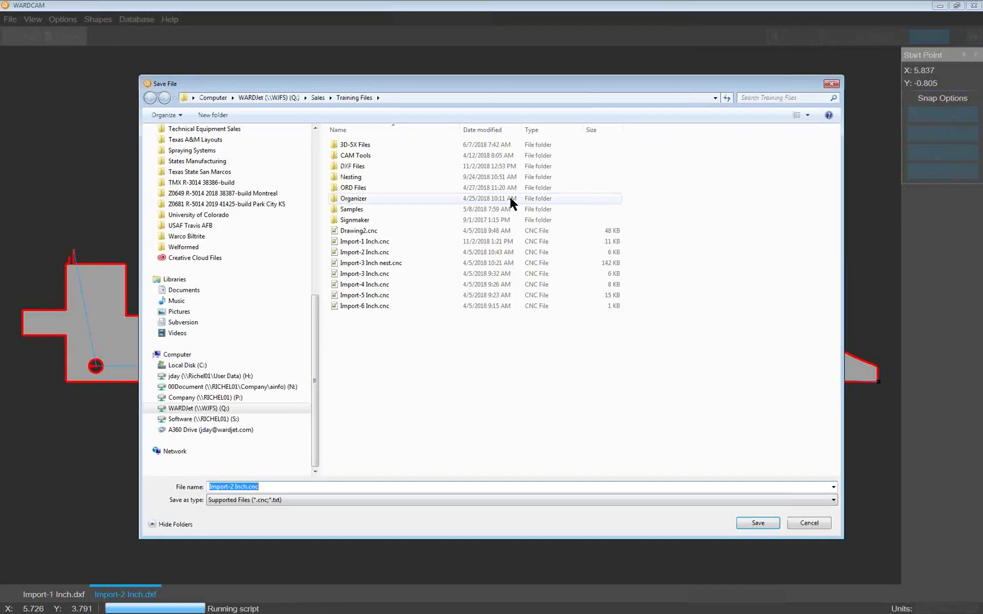
click(758, 522)
click(525, 329)
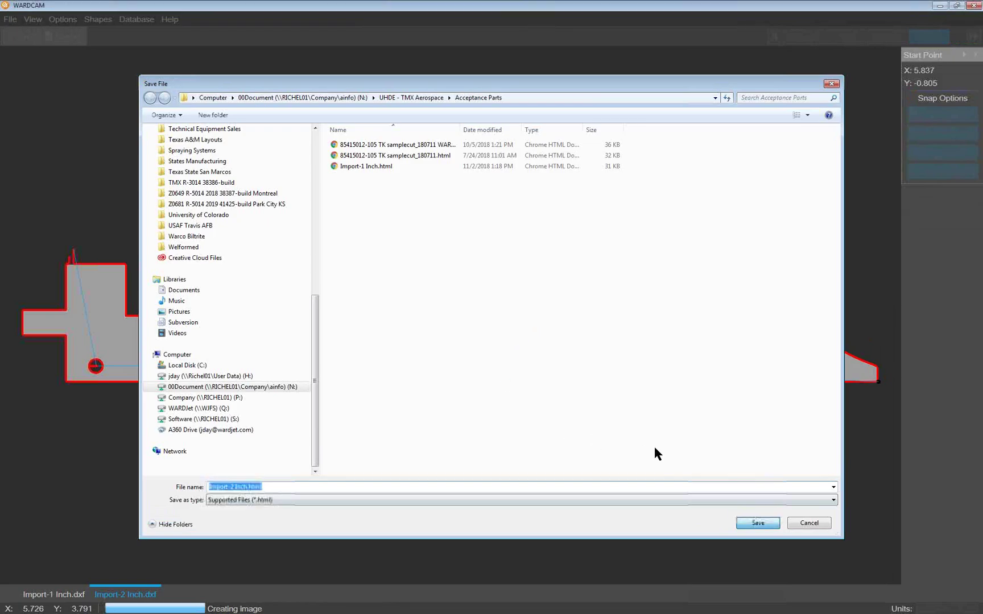
key(Return)
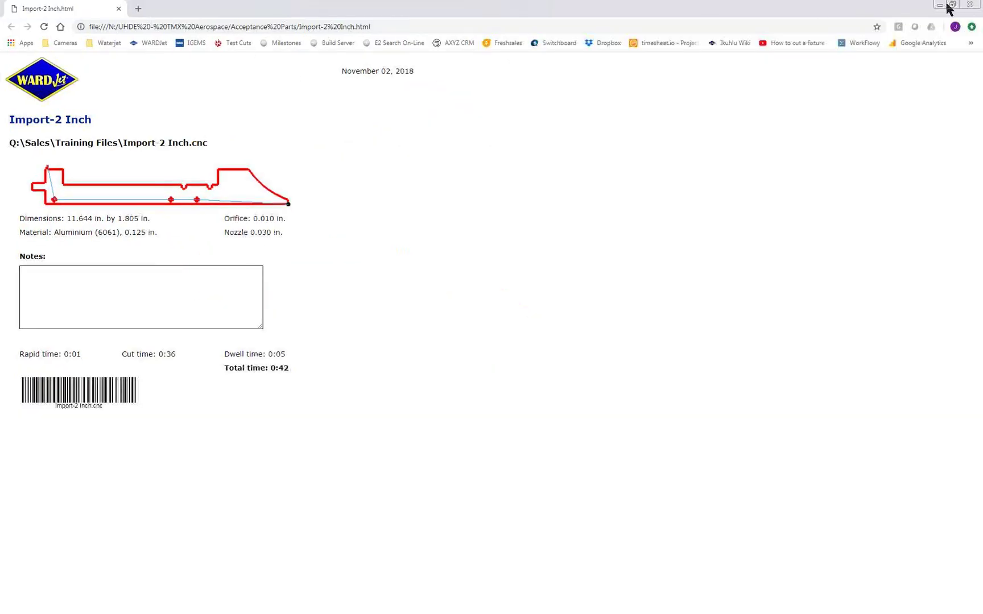
click(969, 4)
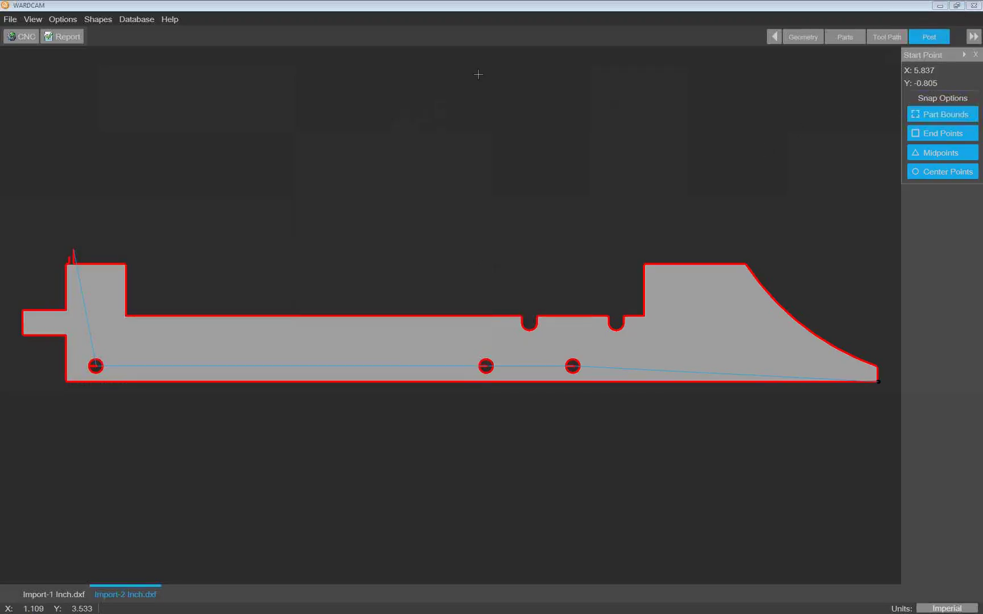
- Import the file Import-3 Inch.dxf from the DXF Files training folder
click(22, 37)
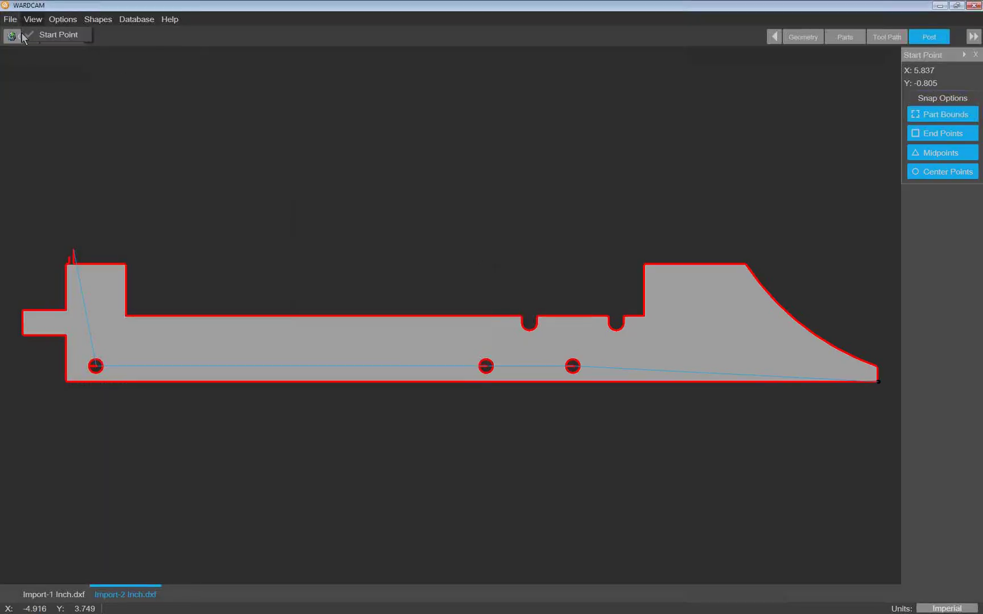
click(10, 19)
click(19, 33)
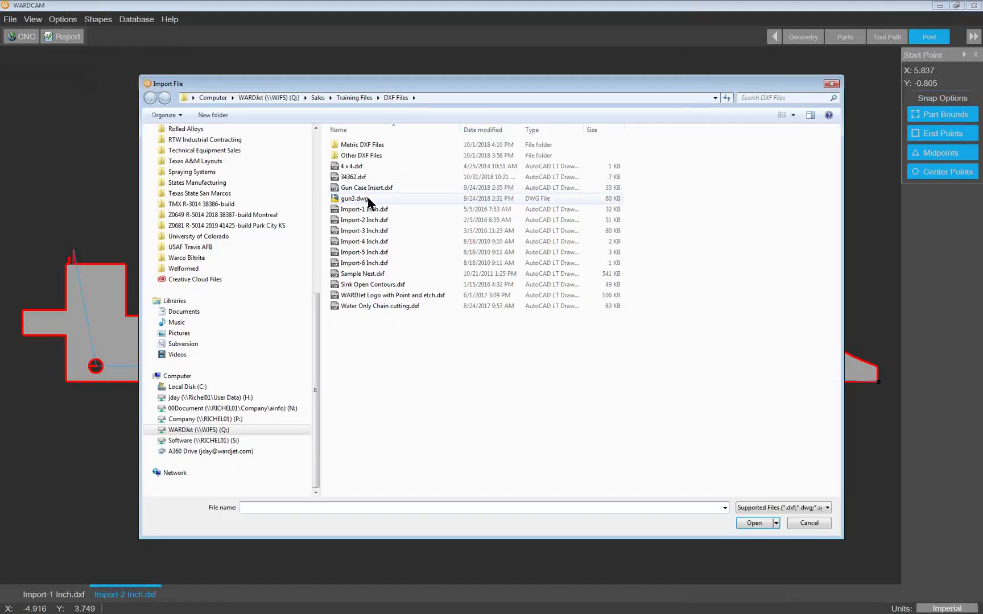
click(392, 230)
click(752, 522)
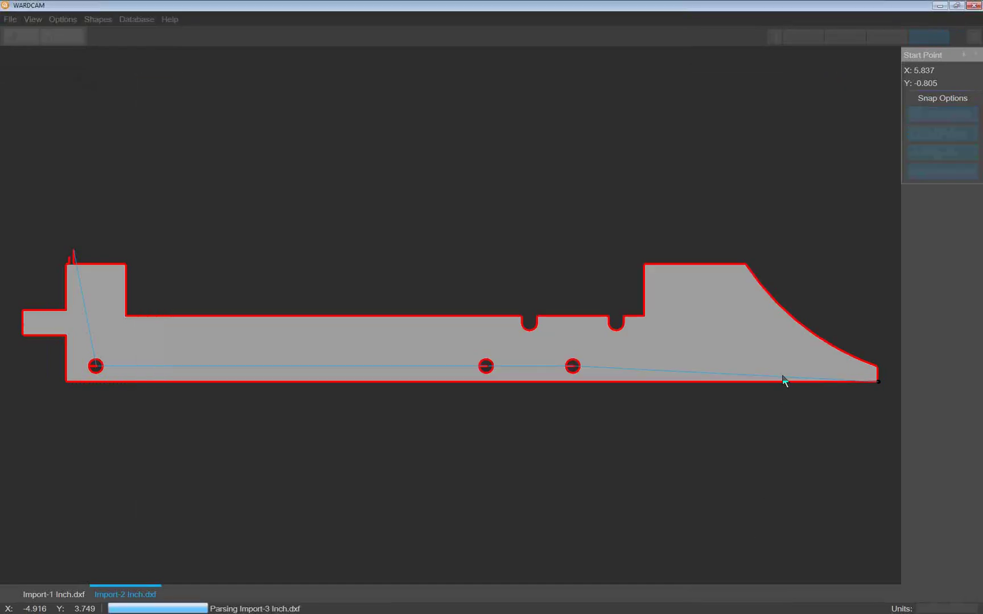
- Advance the Import-3 Inch.dxf drawing to the Parts stage and inspect the outer contour near its upper rounded corner
scroll(483, 434, up, 2)
scroll(484, 436, down, 5)
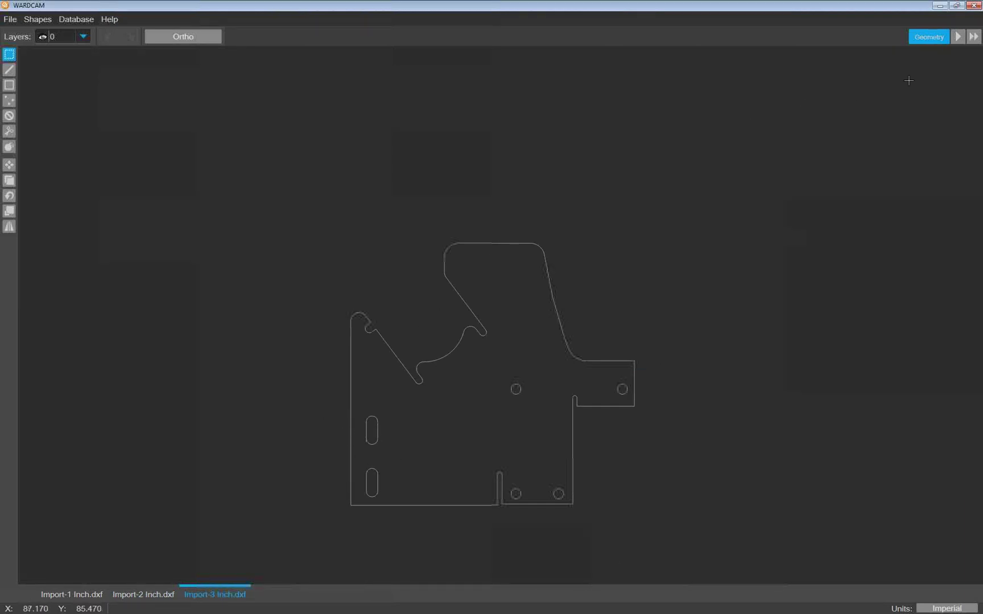
click(959, 38)
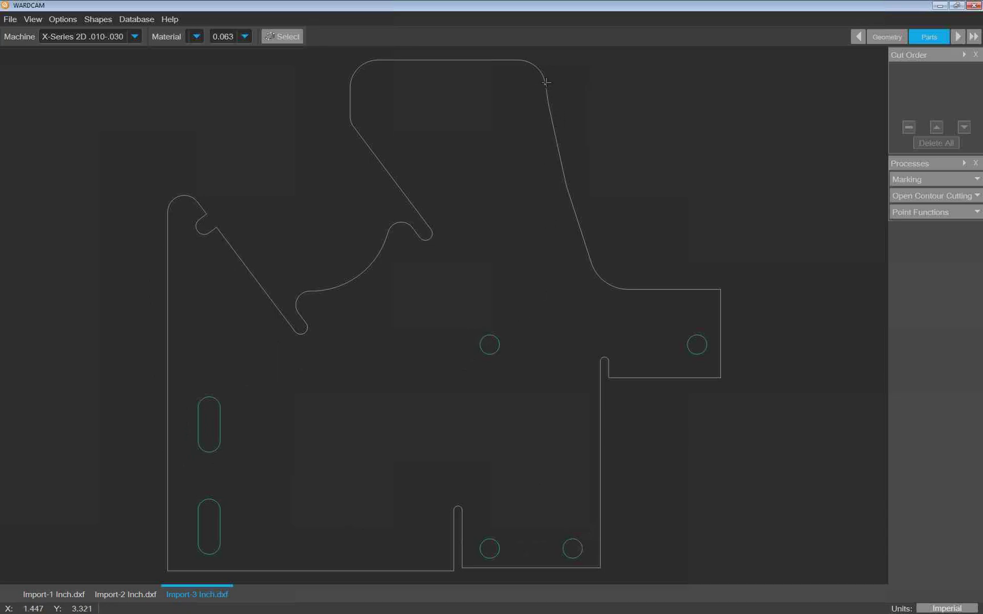
scroll(546, 83, up, 5)
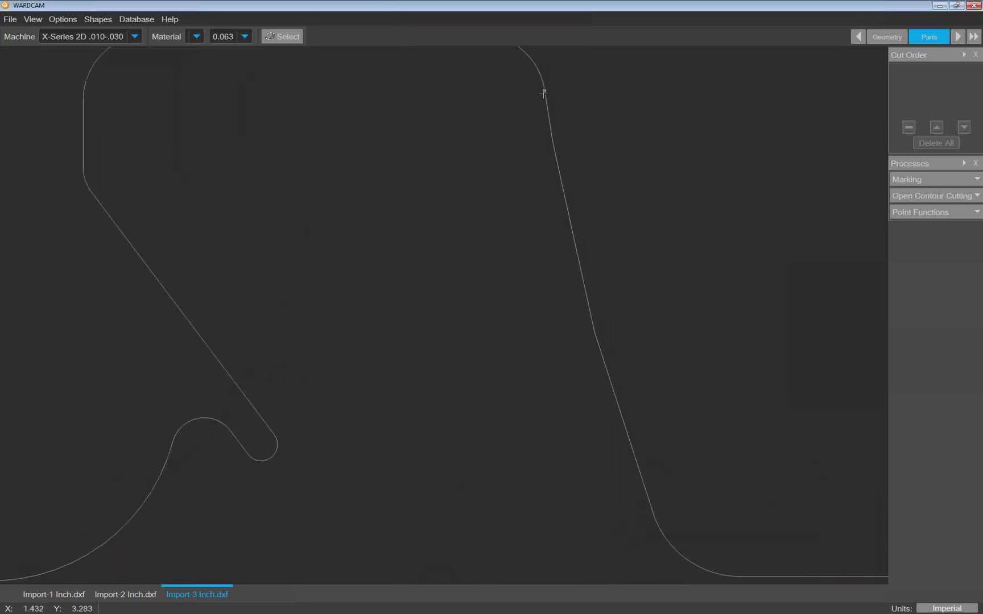
- Switch to geometry editing at the overlapping stray segment on the upper-right edge of the Import-3 Inch.dxf contour
scroll(547, 85, up, 5)
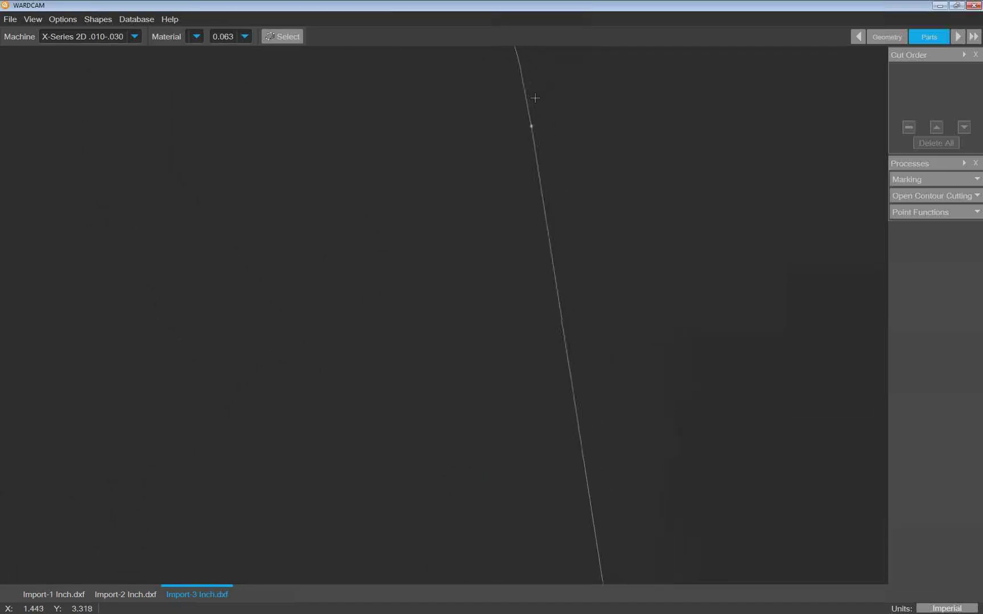
scroll(531, 136, up, 4)
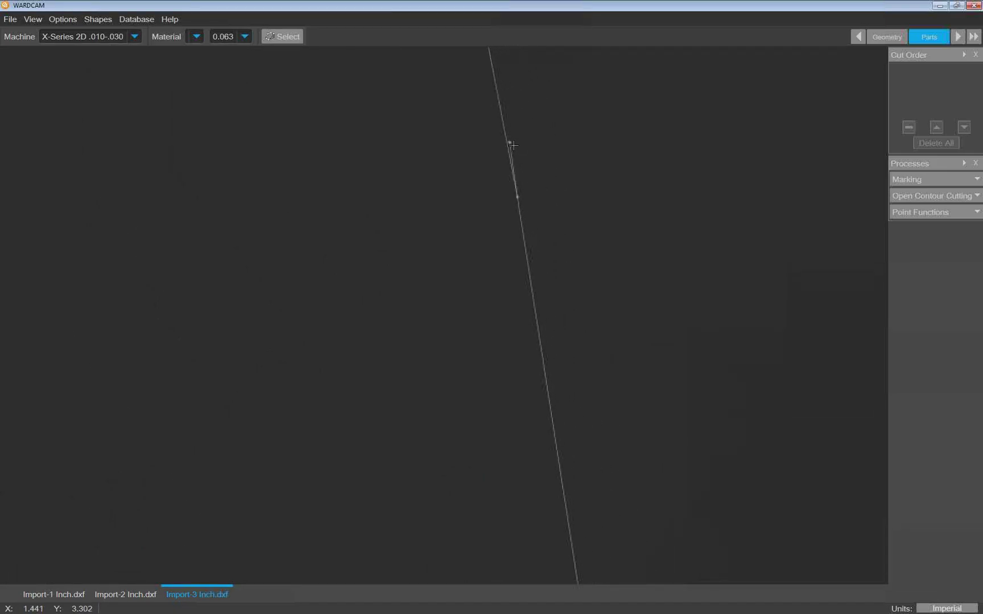
middle_drag(512, 145, 479, 218)
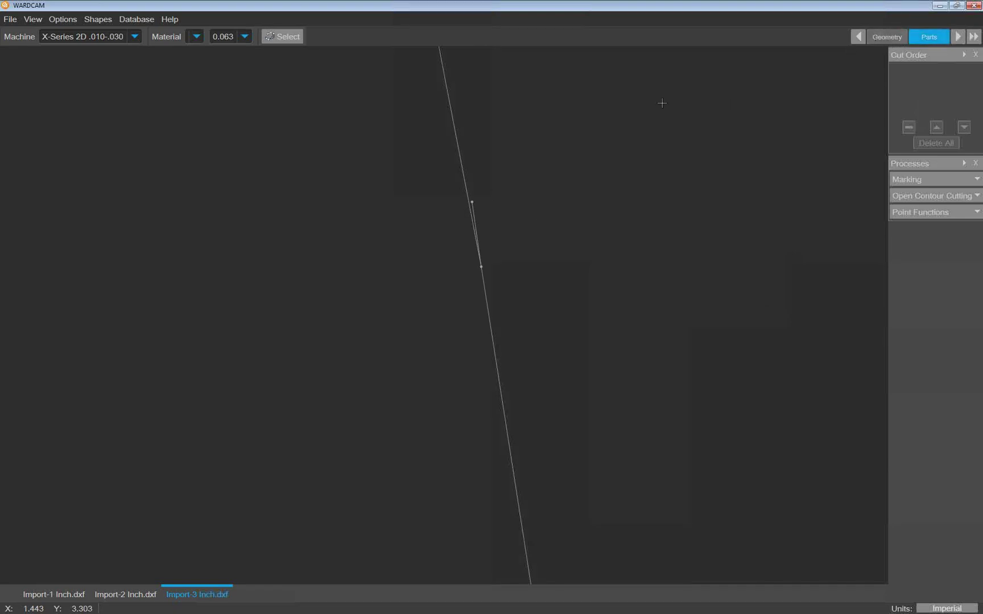
click(886, 38)
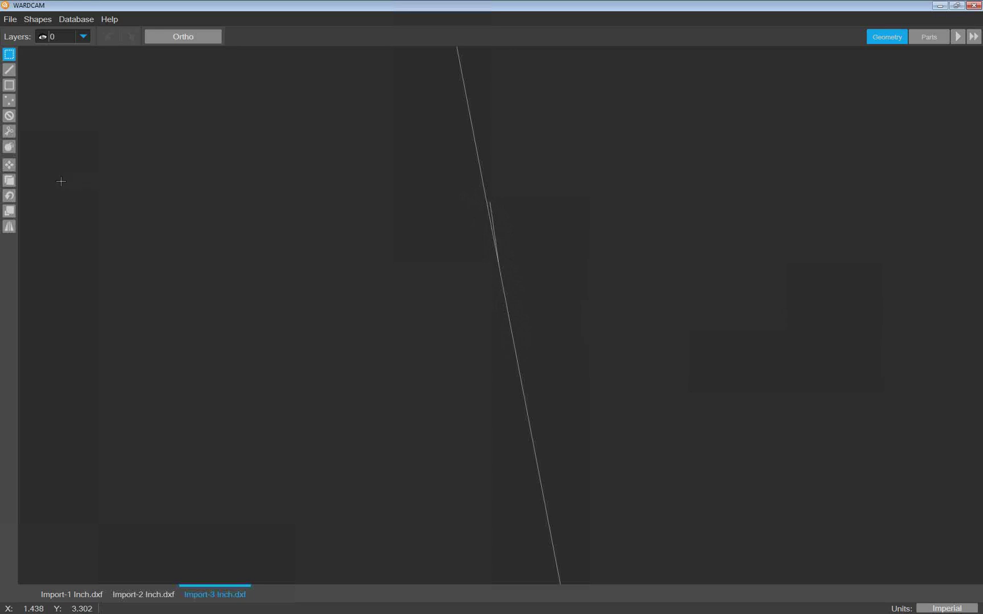
- Delete the stray segment individually from the part's upper-right edge, and undo the deletion
click(9, 133)
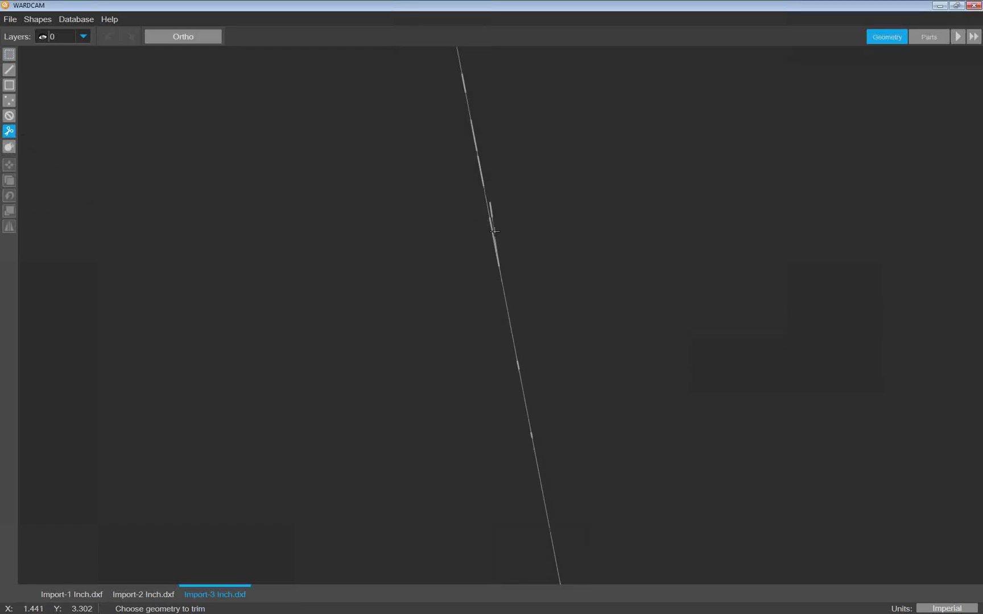
click(9, 115)
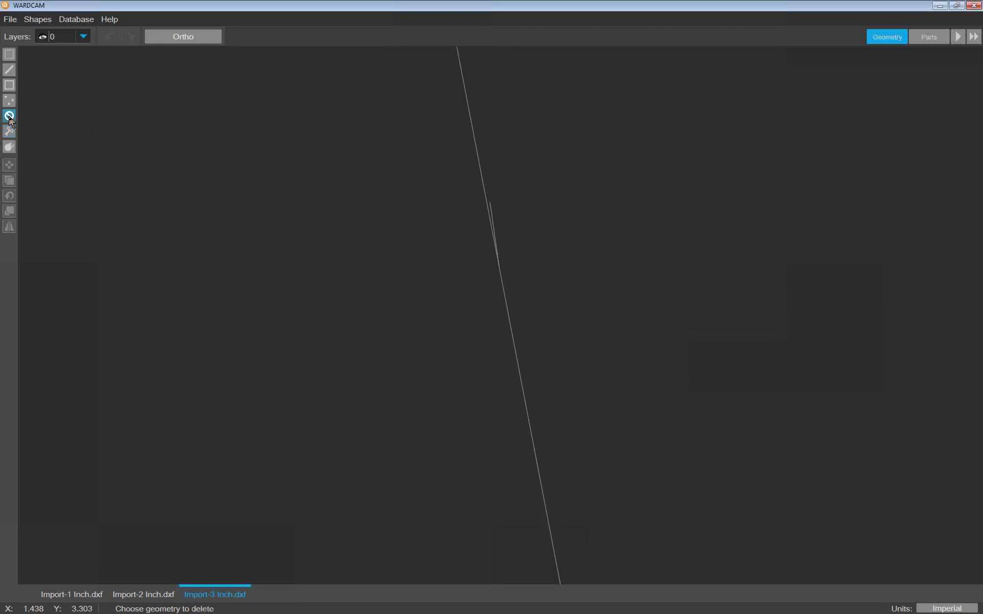
click(492, 215)
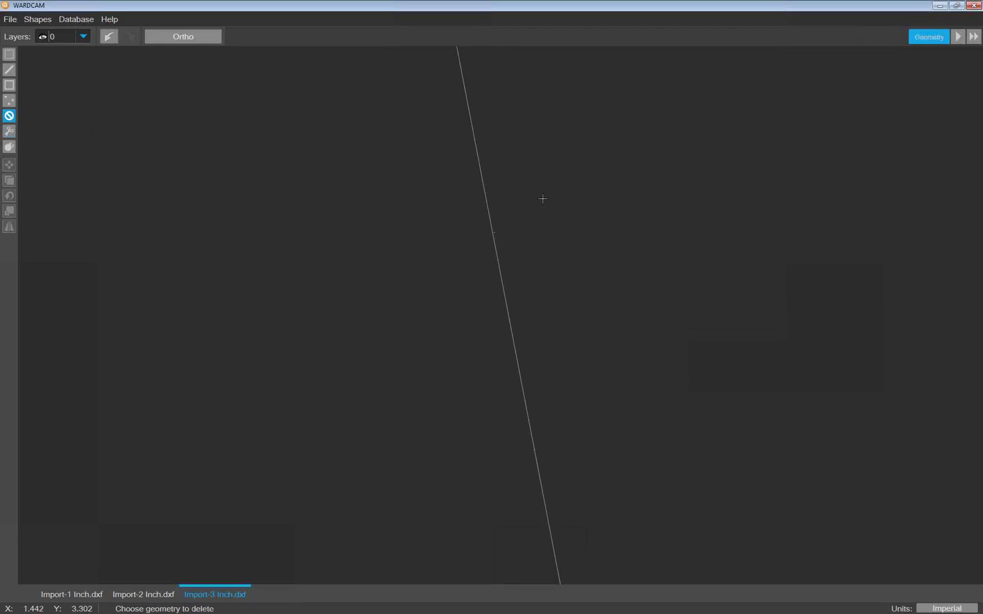
click(113, 36)
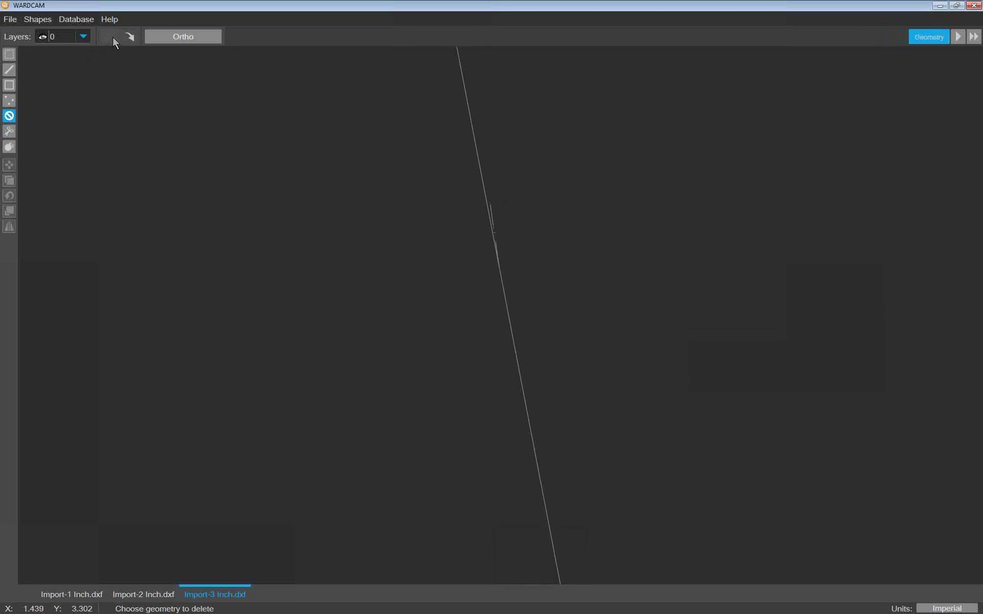
- Window-select and delete the stray segment on the contour's upper-right edge, and advance the drawing to the Parts stage
click(9, 56)
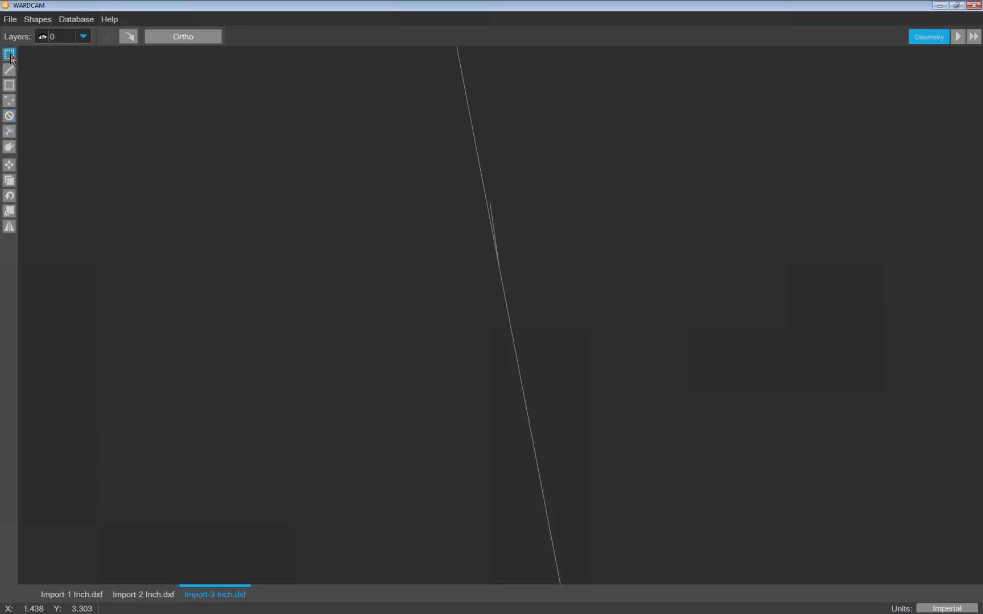
drag(301, 115, 810, 444)
click(9, 115)
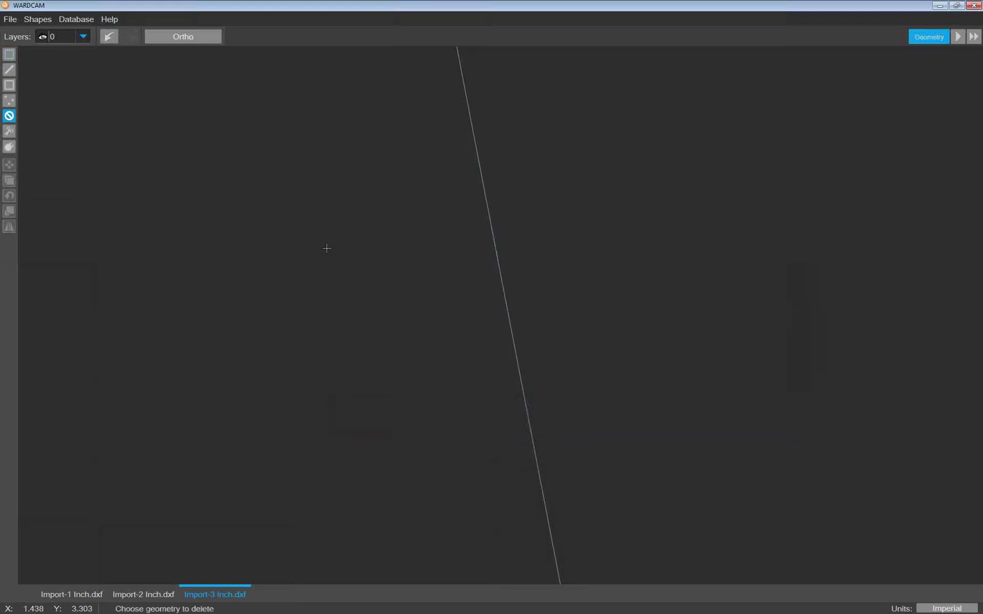
middle_click(420, 225)
middle_click(421, 224)
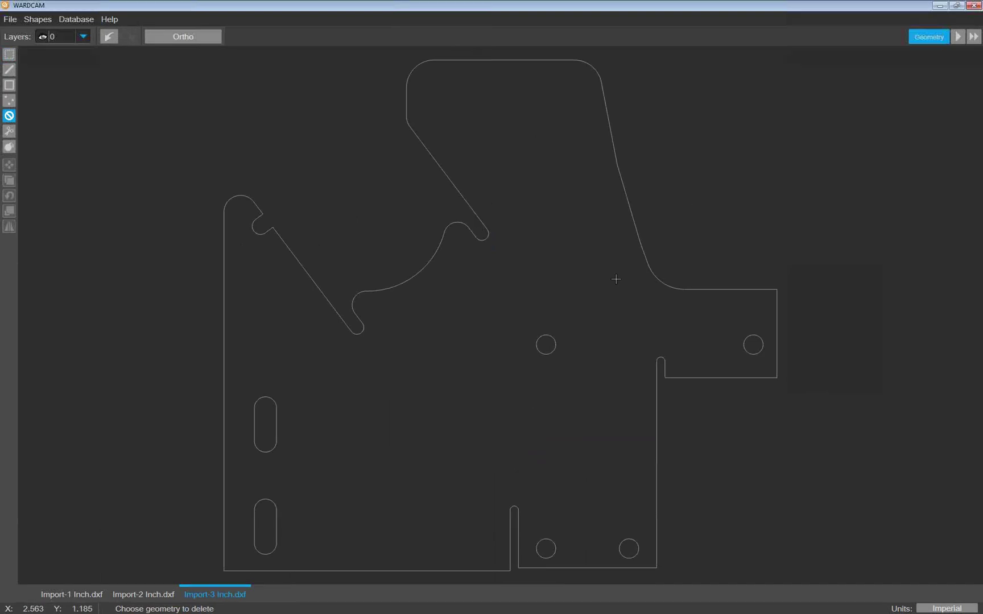
click(958, 36)
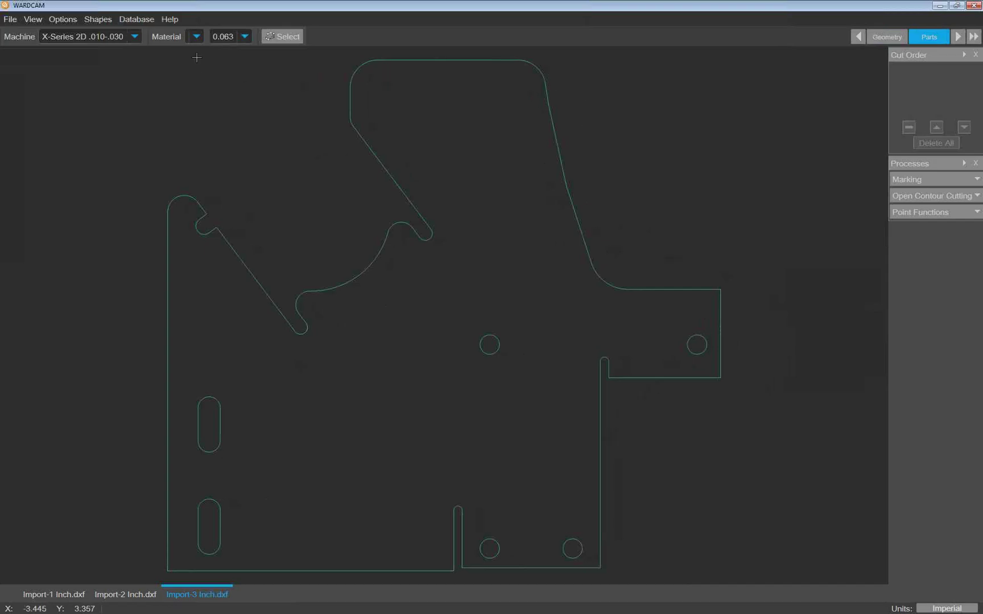
- Look through the available materials and machine setups, choosing X-Series 2D .010-.030 as the machine
click(196, 37)
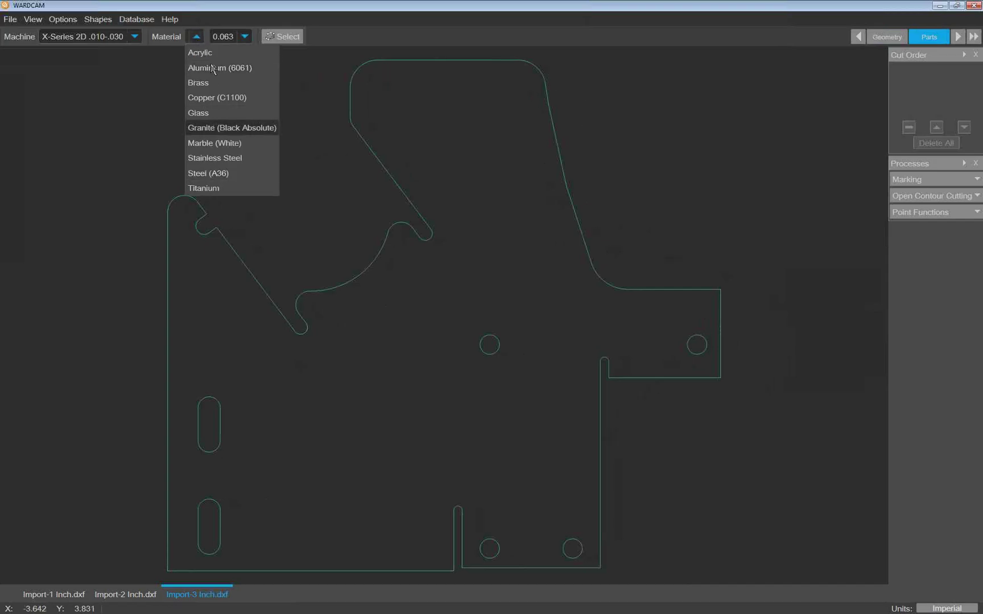
click(208, 25)
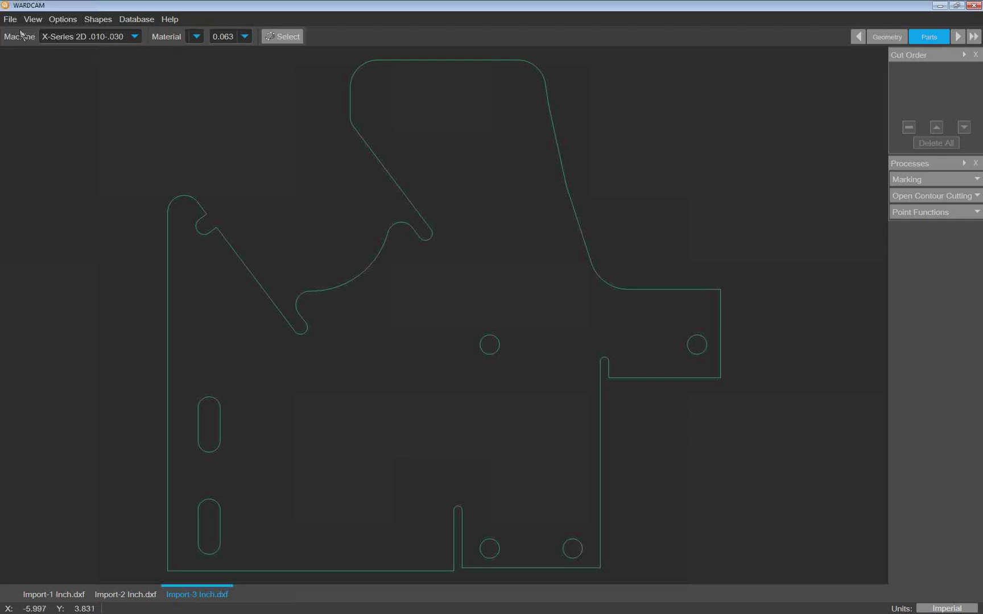
click(135, 36)
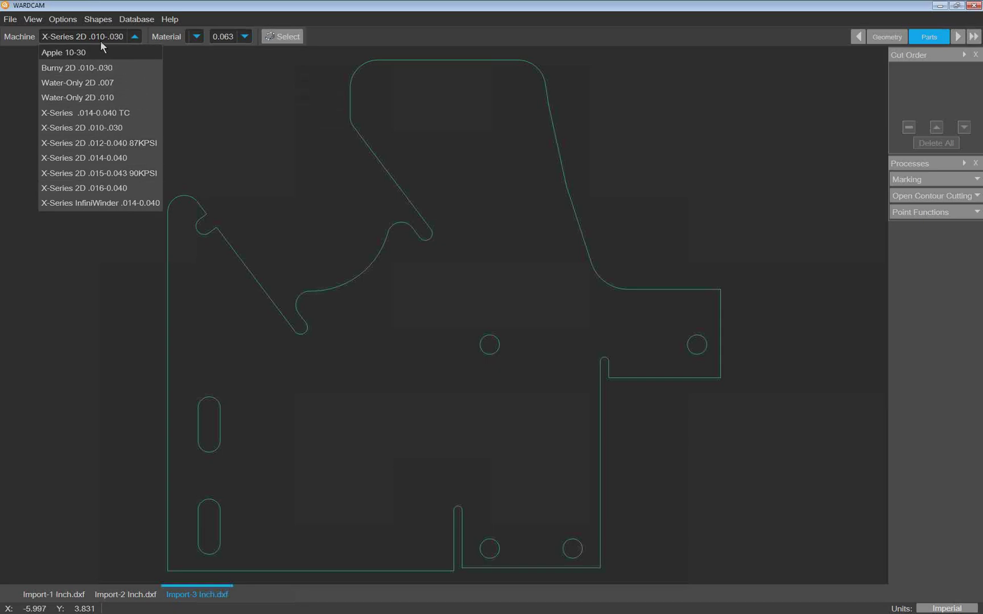
click(82, 127)
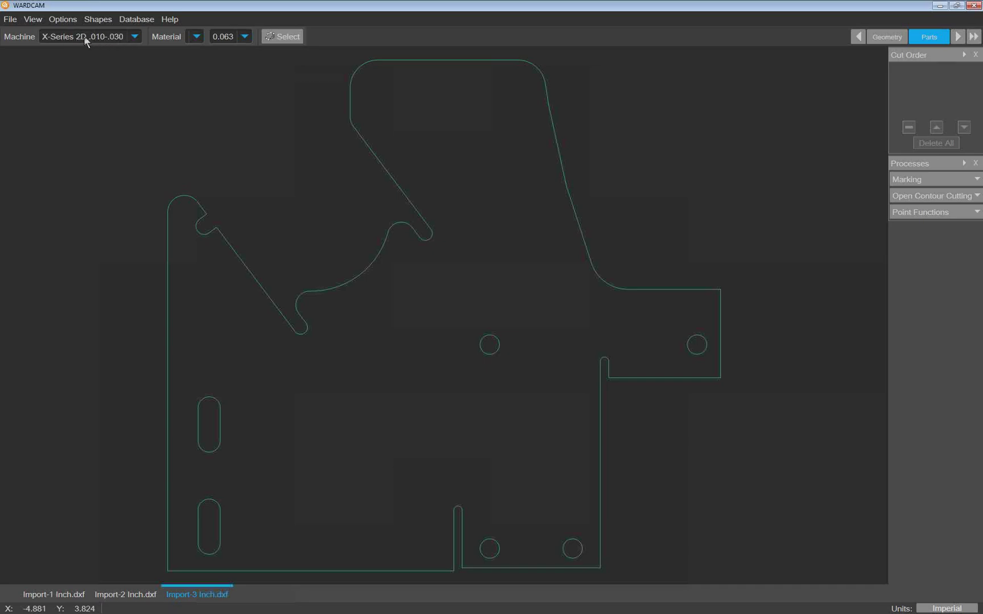
- Open the machine database and remove the Apple 10-30 machine
click(137, 20)
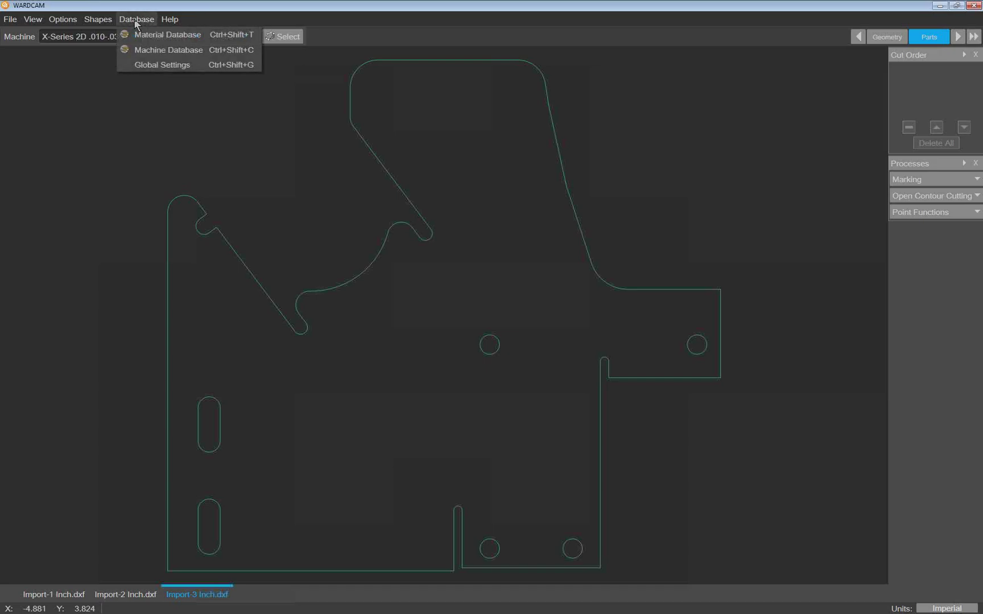
click(152, 50)
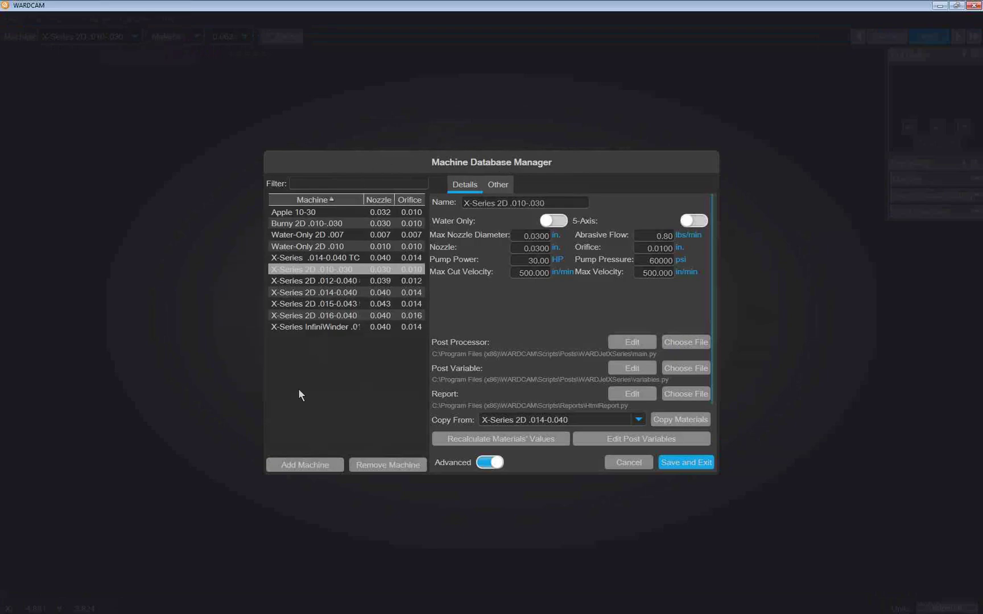
click(289, 212)
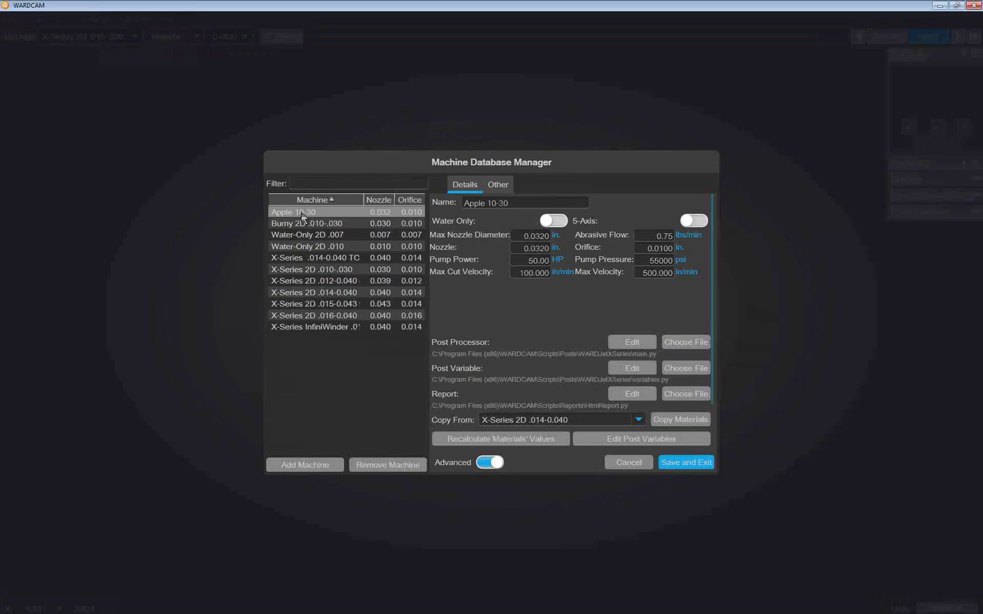
click(384, 466)
click(464, 330)
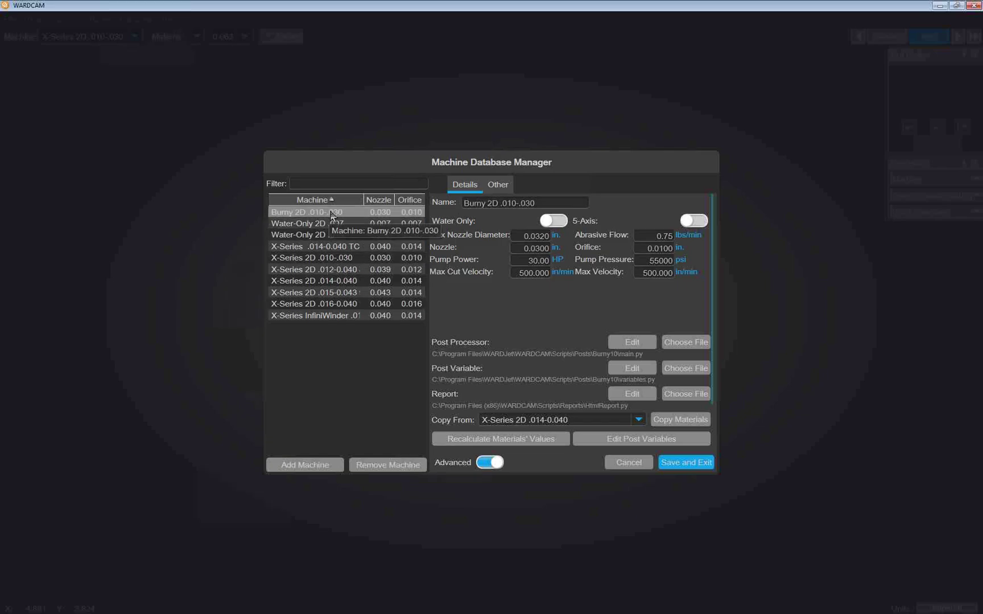
- Remove the X-Series 2D .014-0.040 and X-Series 2D .015-0.043 90KPSI machines from the database
click(335, 281)
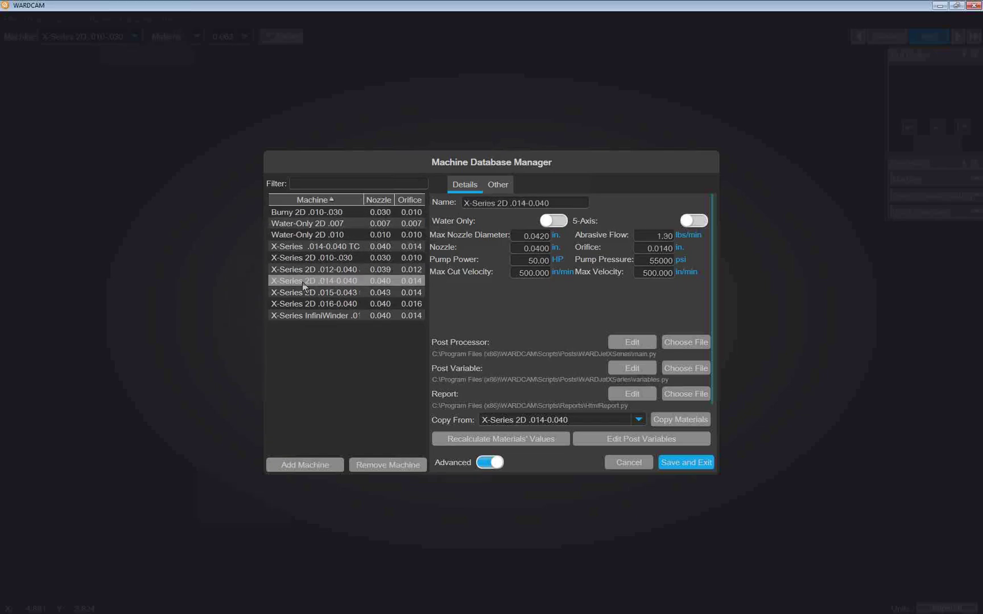
click(364, 465)
click(455, 330)
click(385, 458)
click(450, 331)
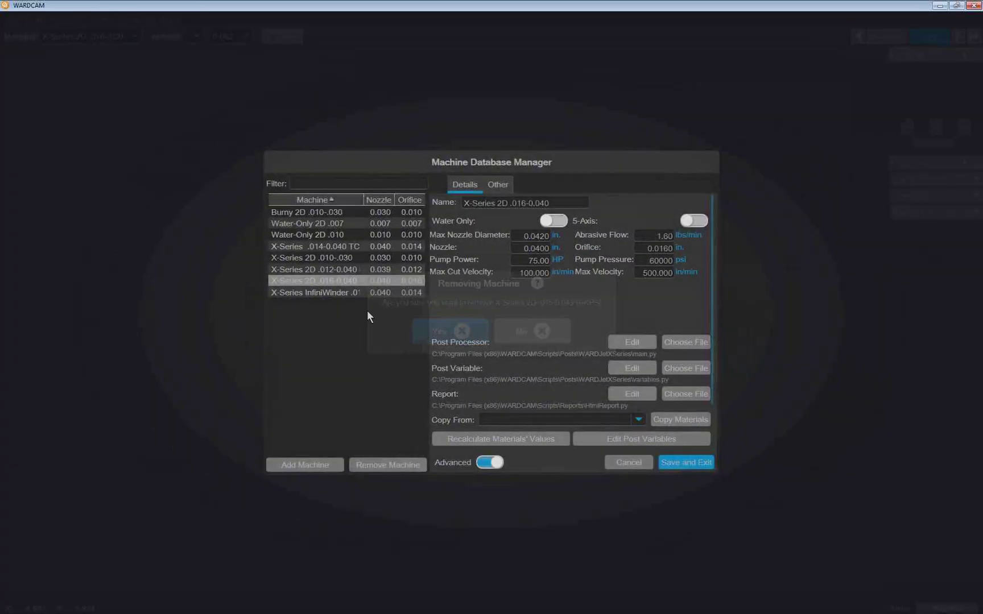
- Add a new machine based on X-Series 2D .010-.030 and select the new entry
click(321, 258)
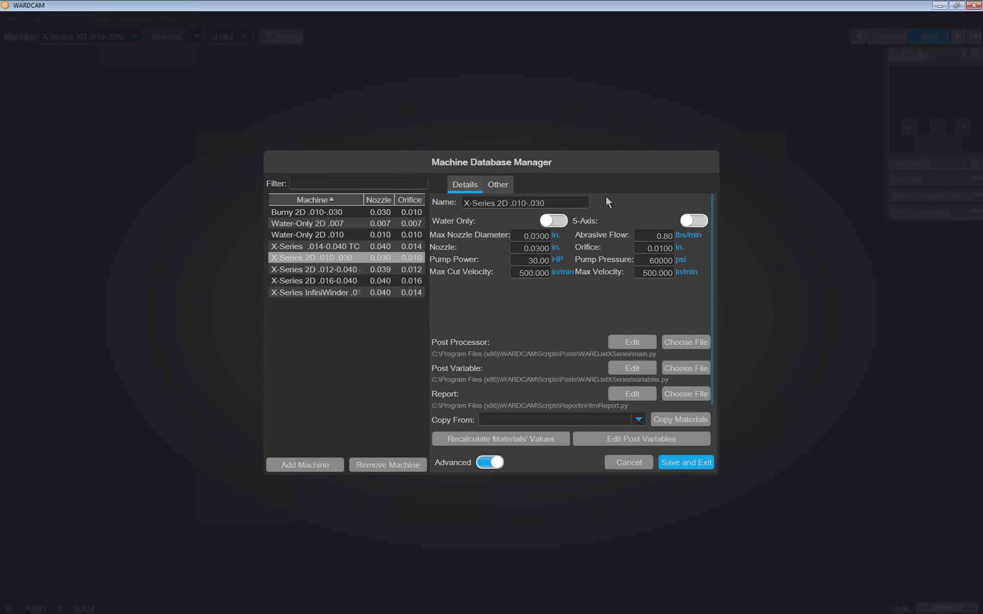
click(310, 465)
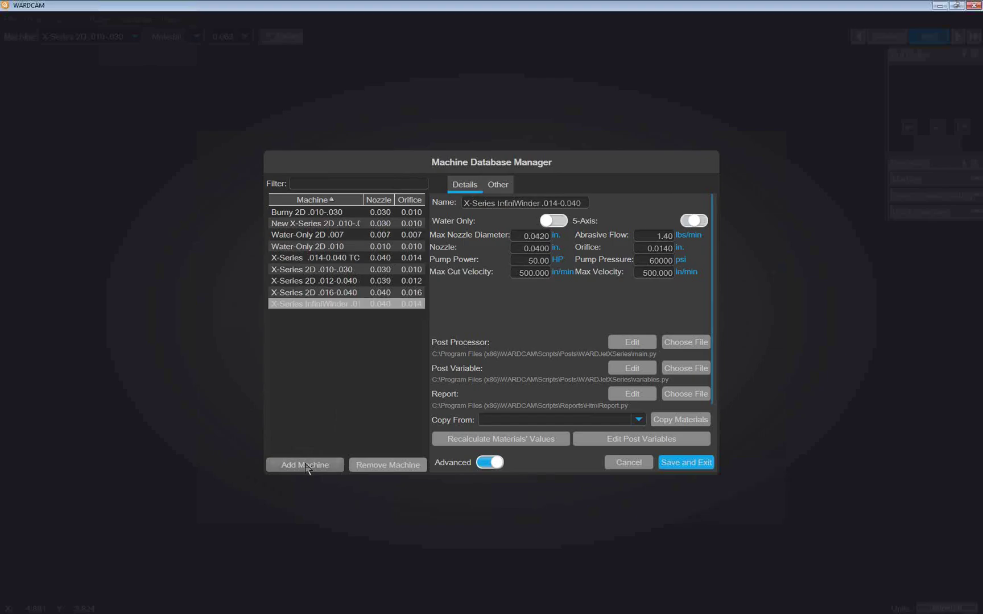
click(298, 224)
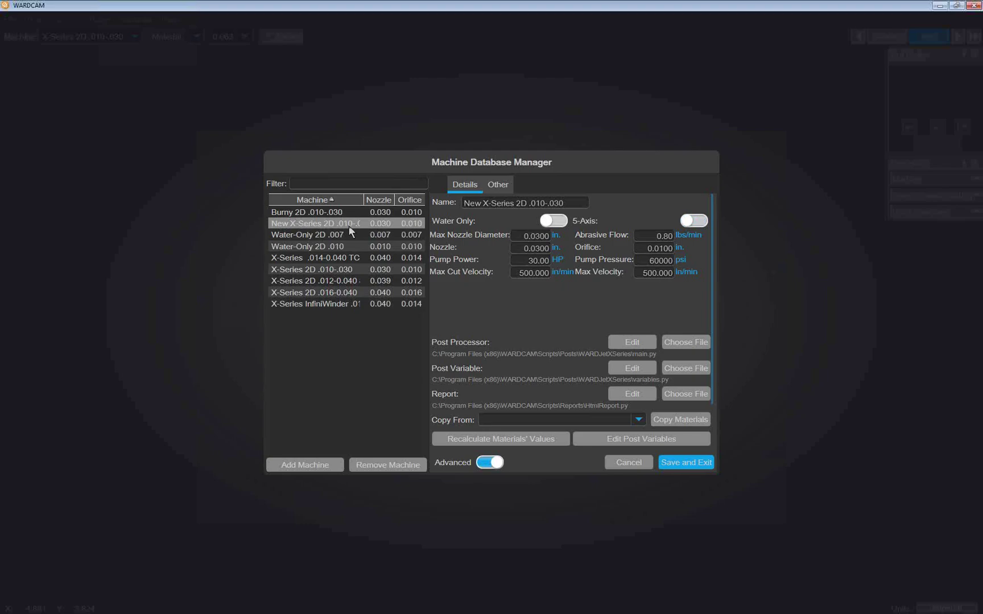
- Rename the new machine as X-Series 2D .014-.040
click(485, 203)
key(BackSpace)
key(BackSpace)
key(BackSpace)
key(BackSpace)
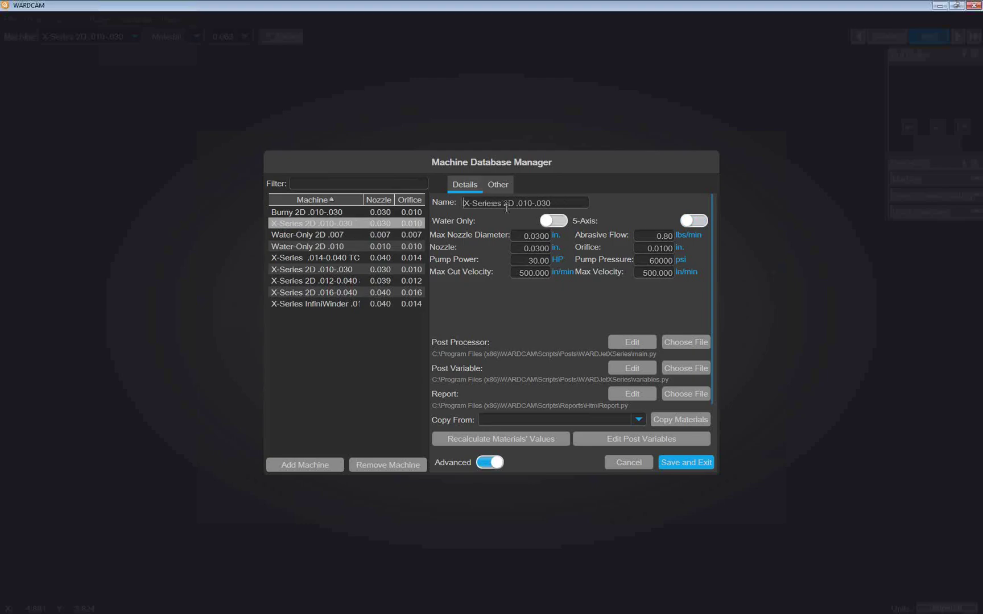
click(523, 204)
key(BackSpace)
text(4-.04)
drag(572, 203, 424, 202)
click(559, 203)
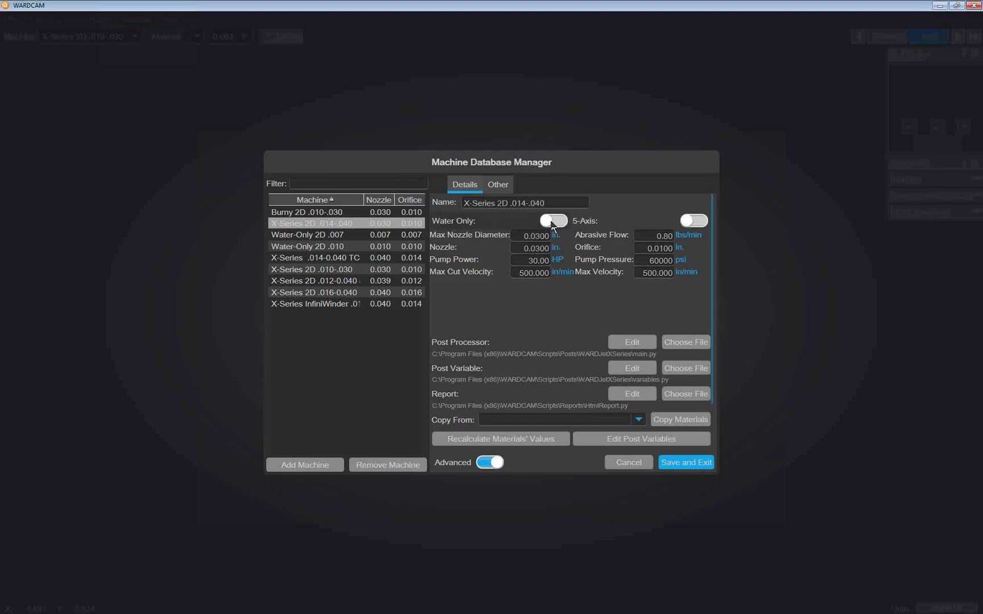
- Switch the new machine's Water Only and 5-Axis options on and back off
click(554, 221)
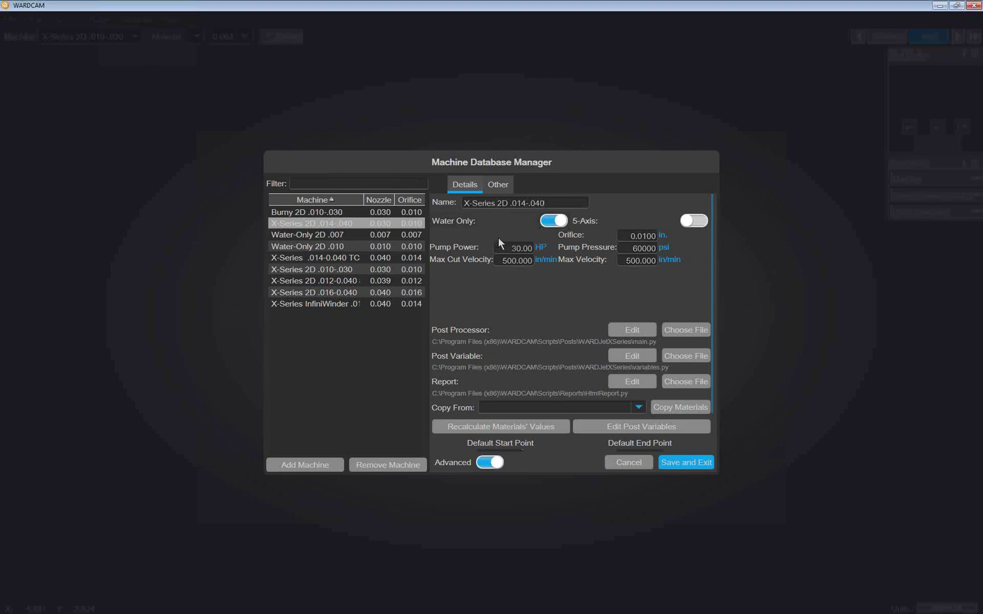
click(560, 223)
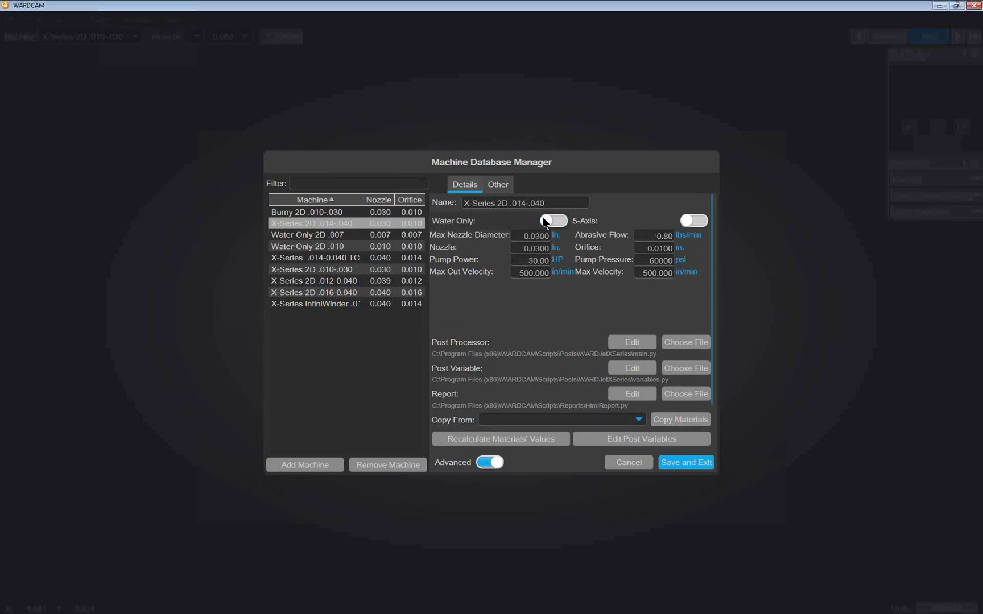
click(694, 222)
click(695, 222)
- Set the new machine's max nozzle diameter to .042 in, nozzle to .040 in and pump power to 50 HP
text(.04)
text(2)
drag(529, 233, 558, 235)
click(531, 236)
drag(521, 248, 567, 251)
text(.04050)
- Set the new machine's max cut velocity to 100 in/min
click(517, 273)
drag(515, 273, 554, 279)
text(10)
drag(530, 273, 554, 278)
click(536, 273)
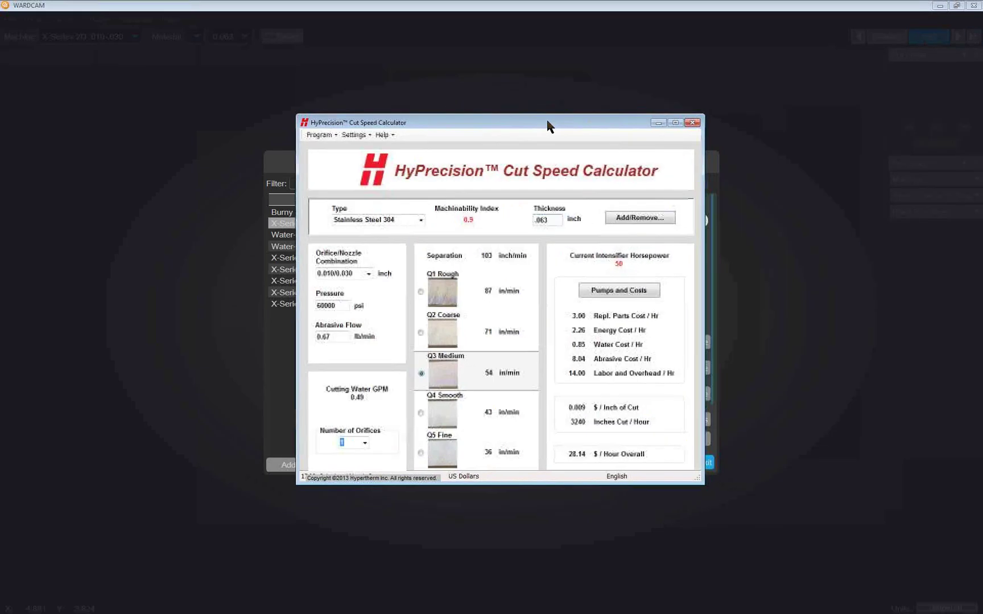
- In the HyPrecision Cut Speed Calculator, check cut speeds for .025 inch Stainless Steel 304 with the 0.010/0.030 combination
drag(548, 124, 526, 108)
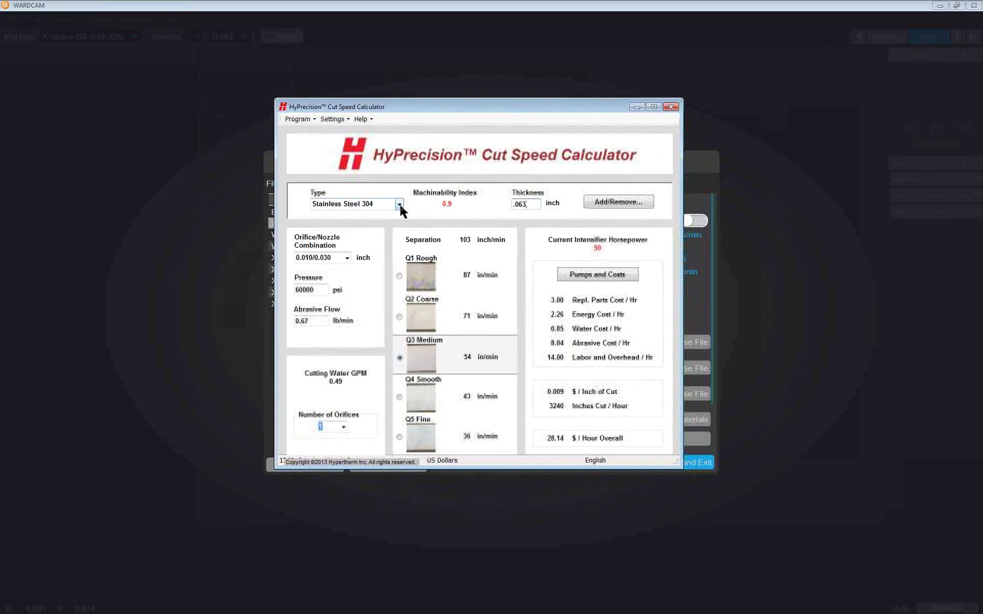
click(380, 205)
key(Tab)
text(.025)
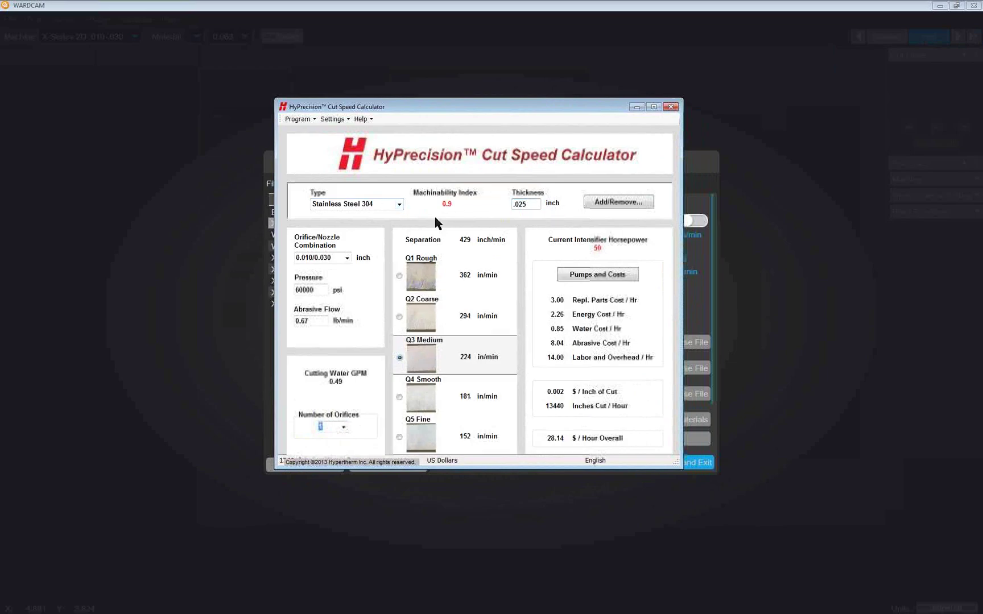
click(346, 258)
click(348, 259)
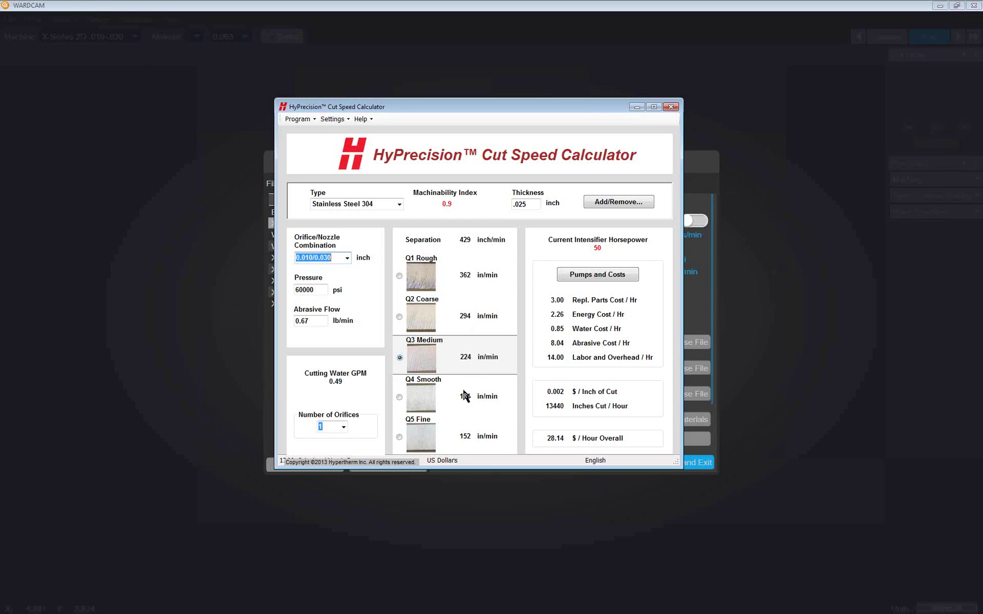
- Check the calculator's cut speeds for a .25 inch thickness, and close the calculator to return to the machine database
click(533, 205)
text(.25)
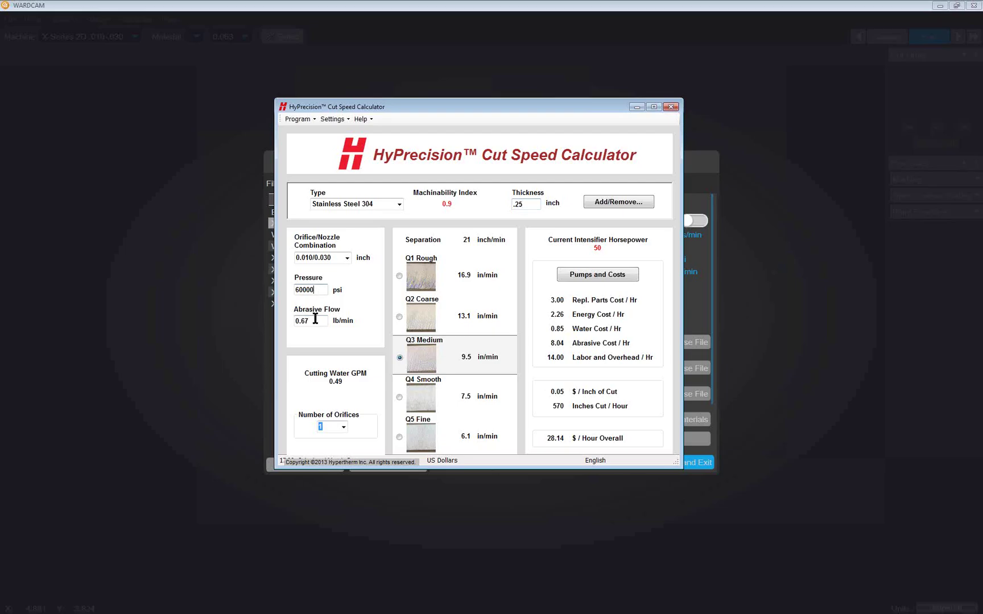
click(316, 290)
click(672, 106)
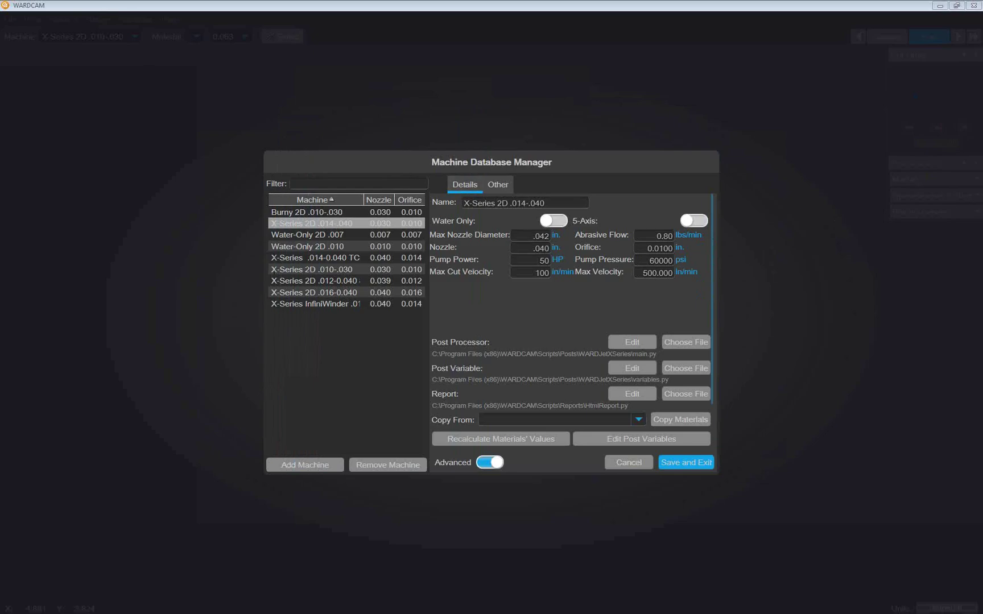
- Set the new machine's abrasive flow to 1.4 lbs/min, orifice to .014 in and pump pressure to 60000 psi
click(533, 274)
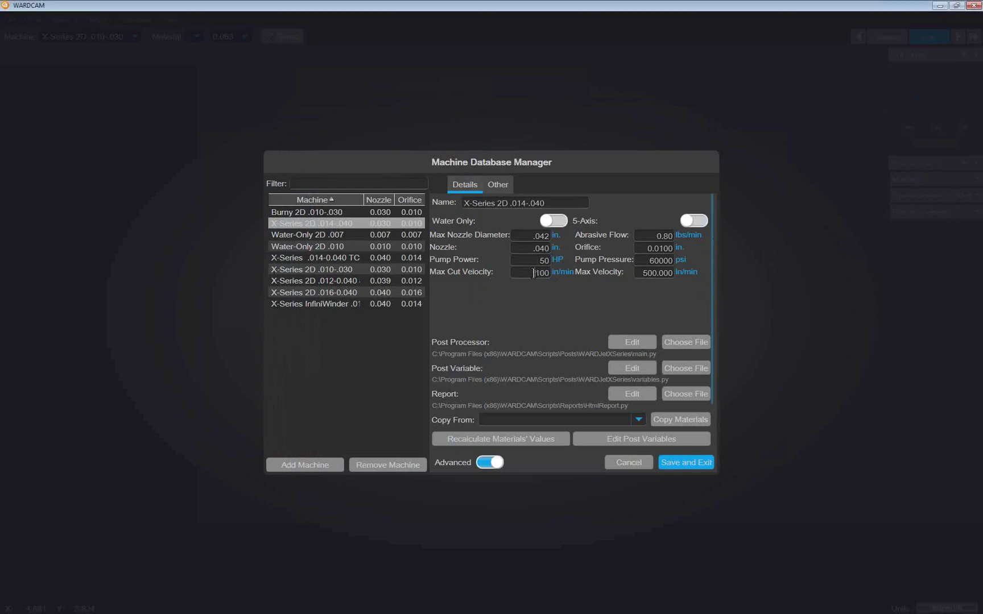
click(648, 234)
key(Tab)
text(.0)
key(shift+Tab)
text(1)
drag(658, 261, 649, 261)
text(0)
drag(641, 262, 727, 258)
text(60000)
drag(641, 273, 693, 277)
click(643, 273)
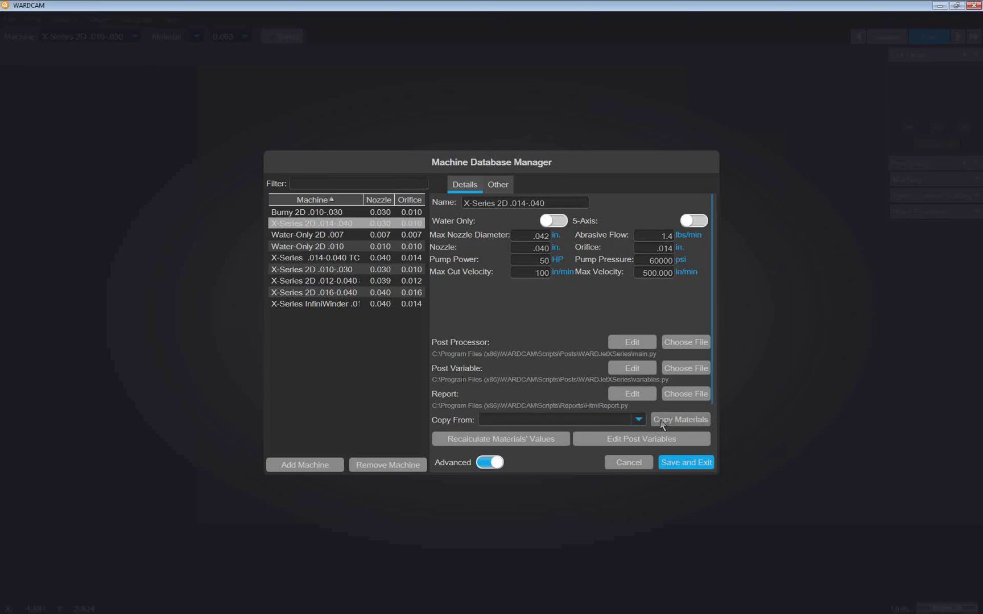
- Copy the materials from the X-Series 2D .010-.030 machine into the new X-Series 2D .014-.040 machine
click(638, 420)
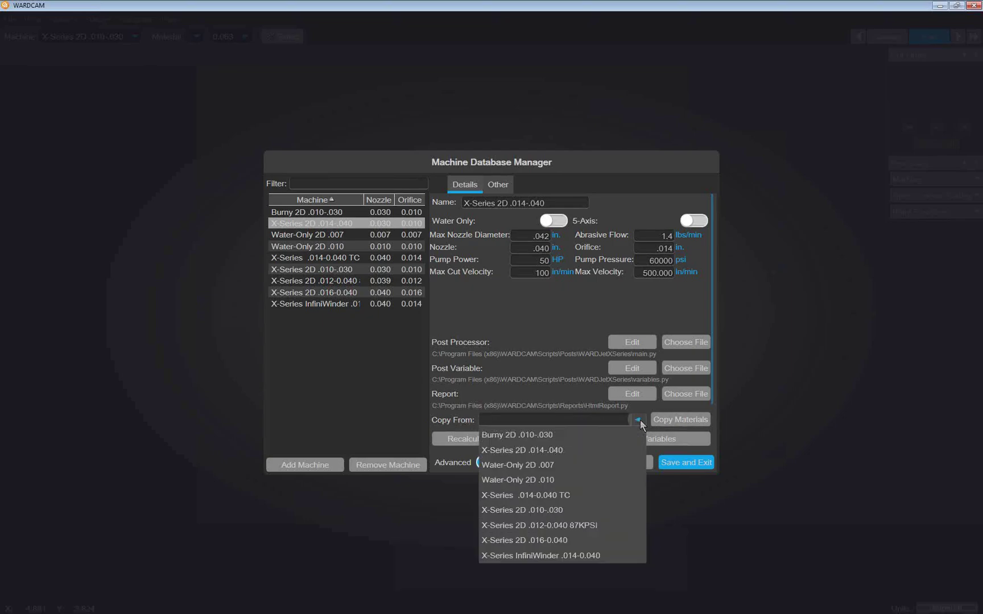
click(640, 420)
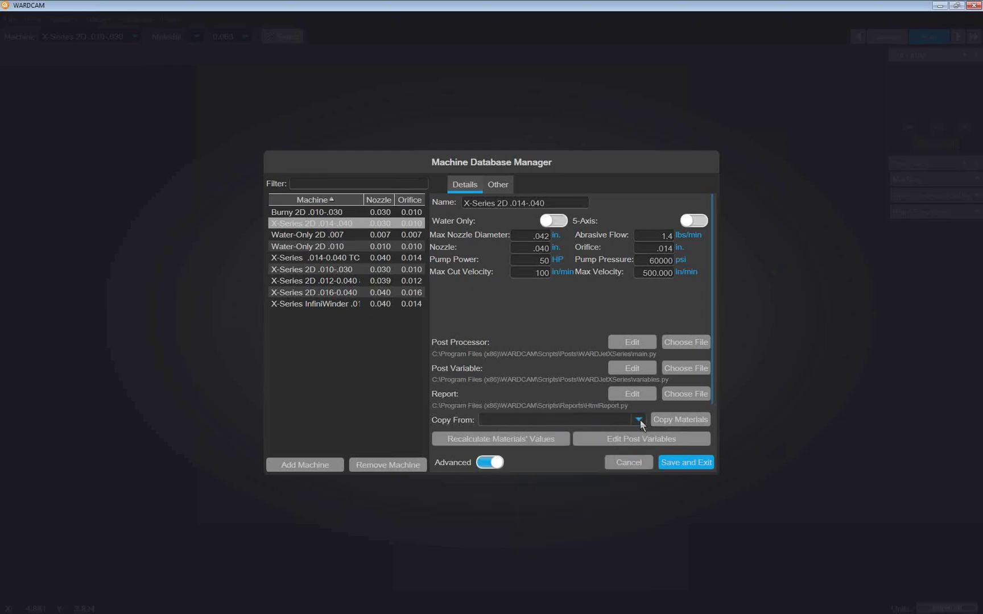
click(640, 420)
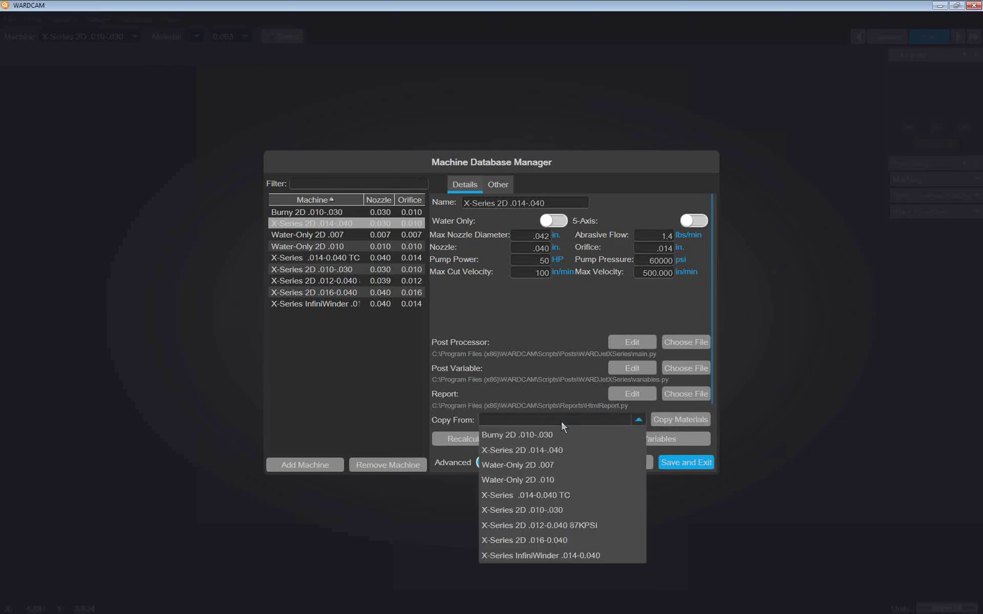
click(524, 509)
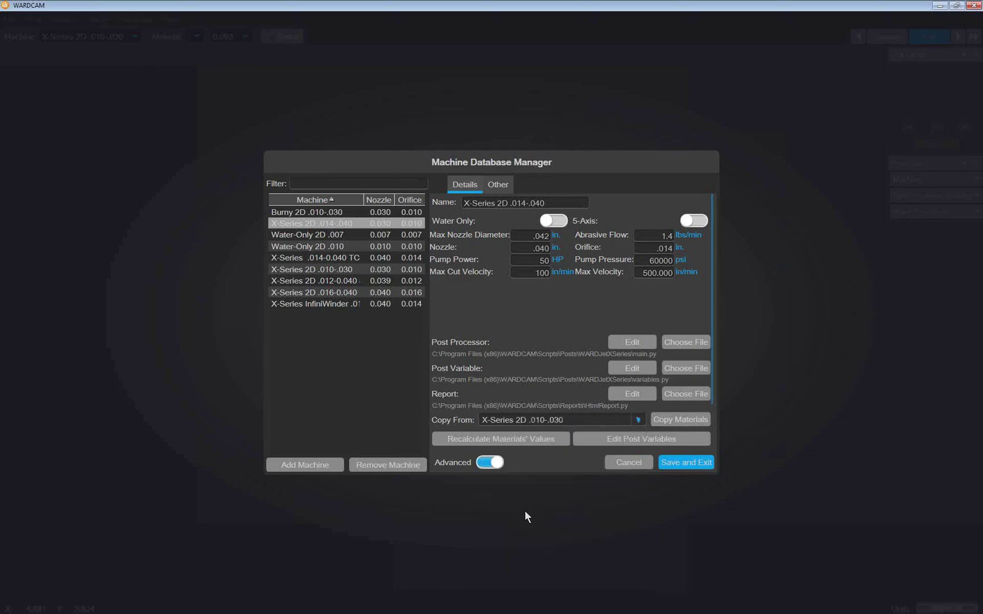
click(677, 422)
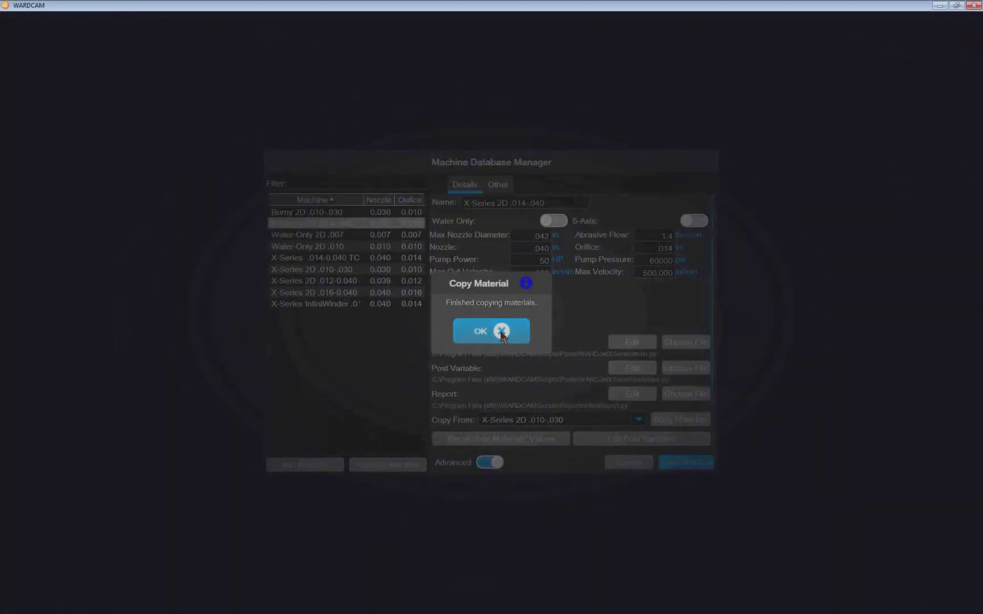
click(501, 332)
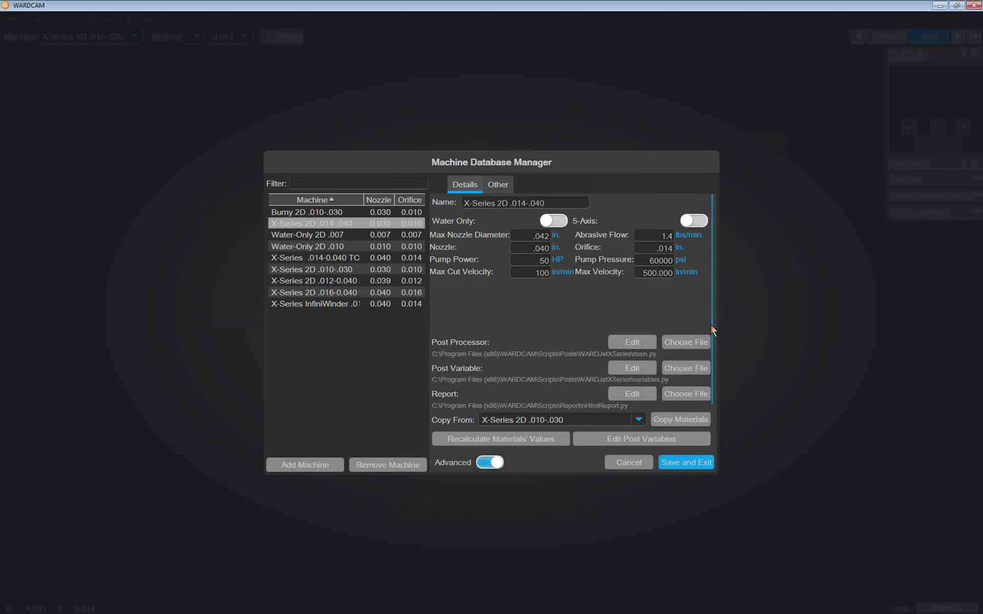
- Check the file choices for the post processor and post variable without picking a file, and save and exit the machine database
drag(713, 351, 713, 408)
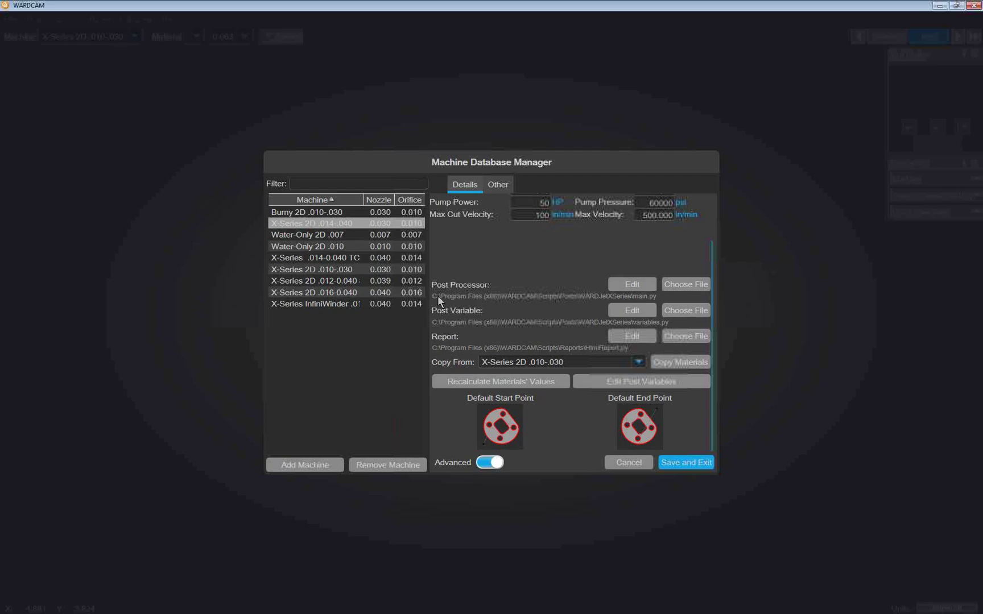
click(686, 285)
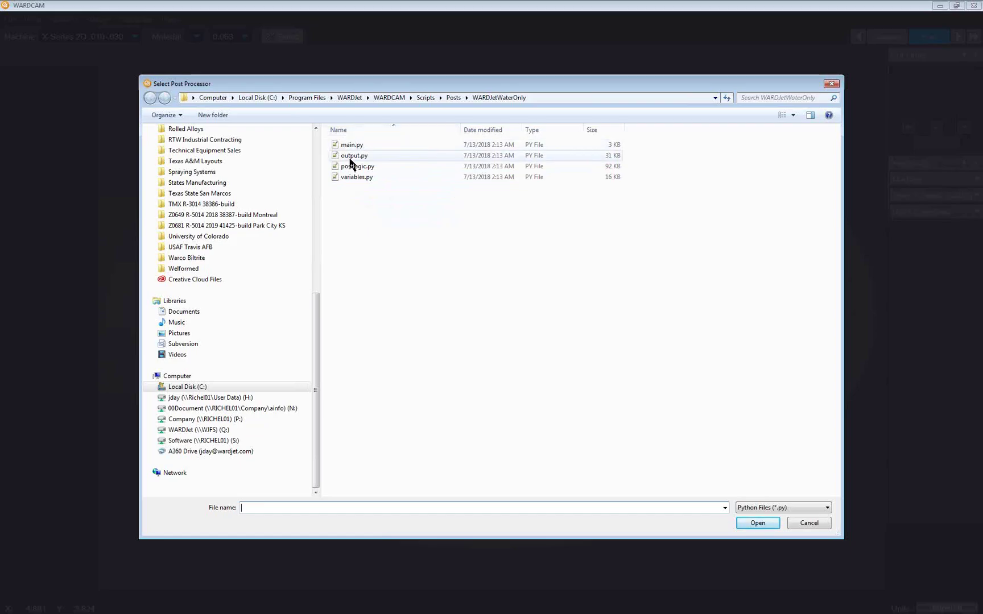
click(809, 523)
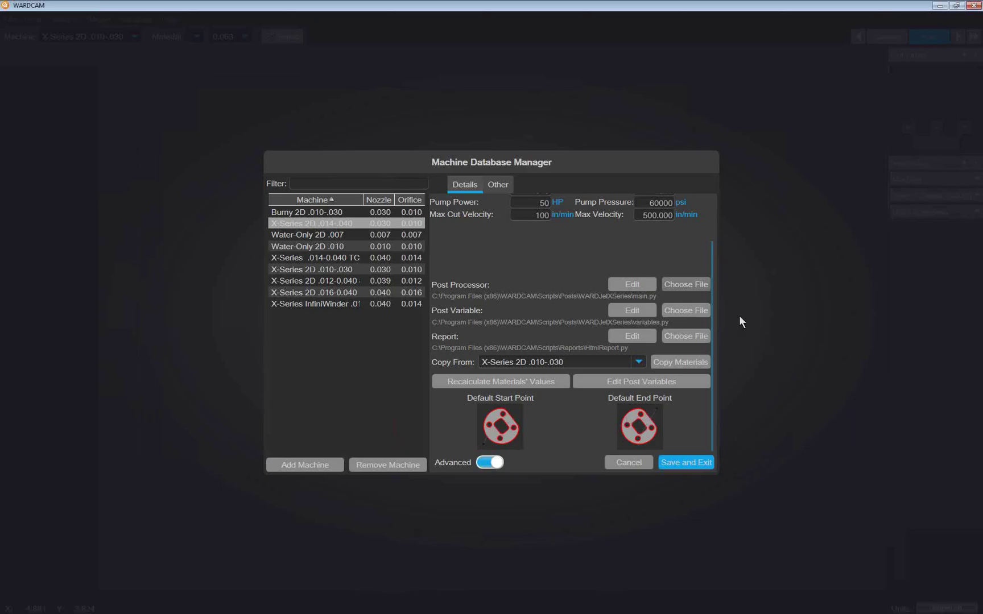
click(686, 310)
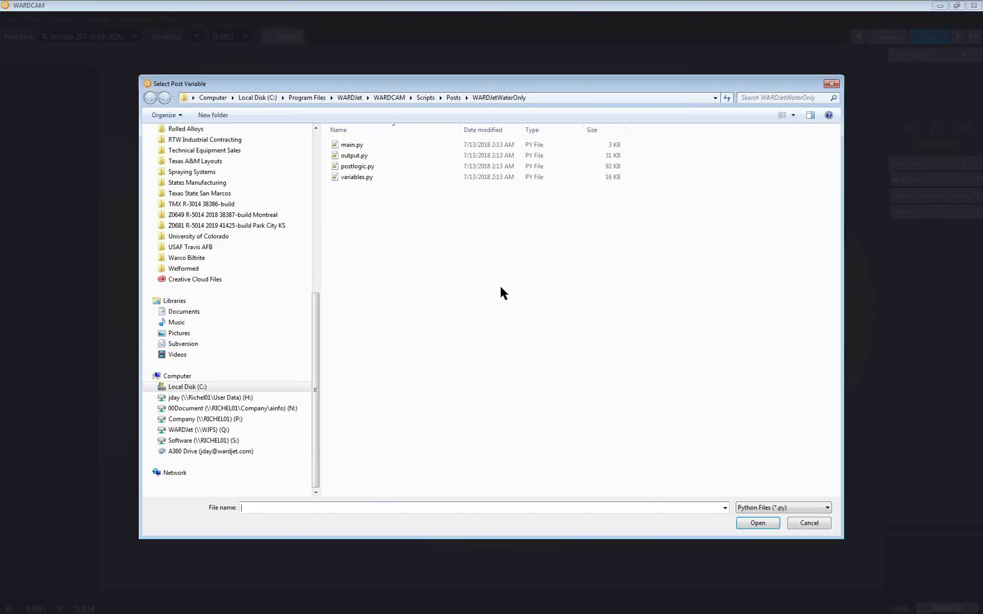
click(809, 523)
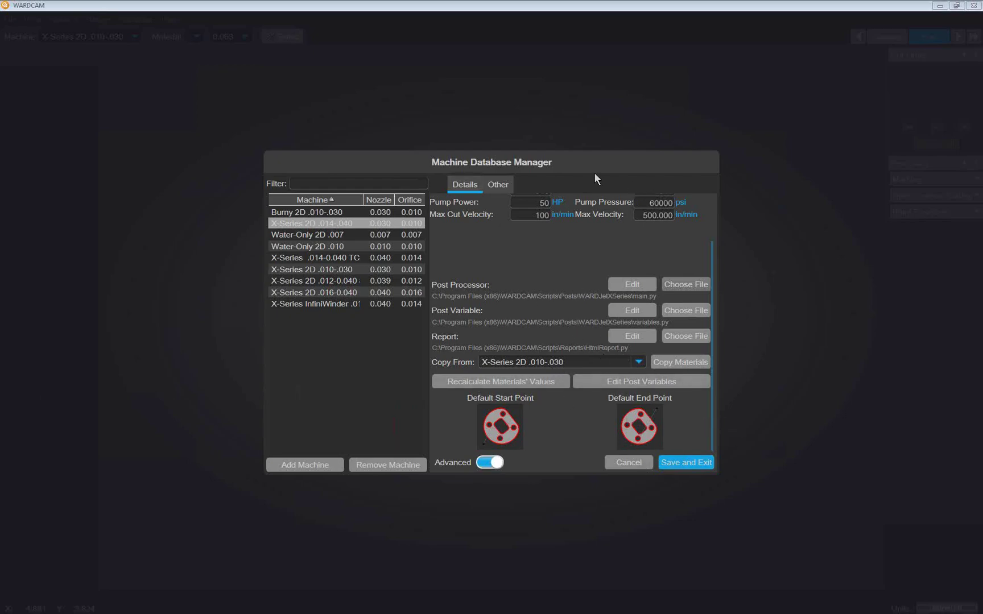
scroll(713, 291, up, 2)
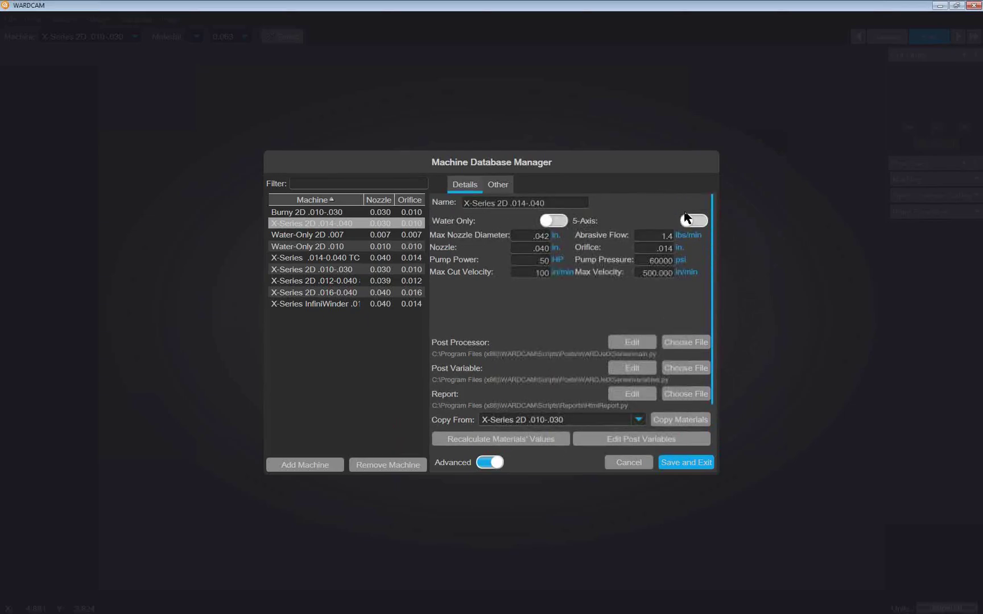
click(670, 463)
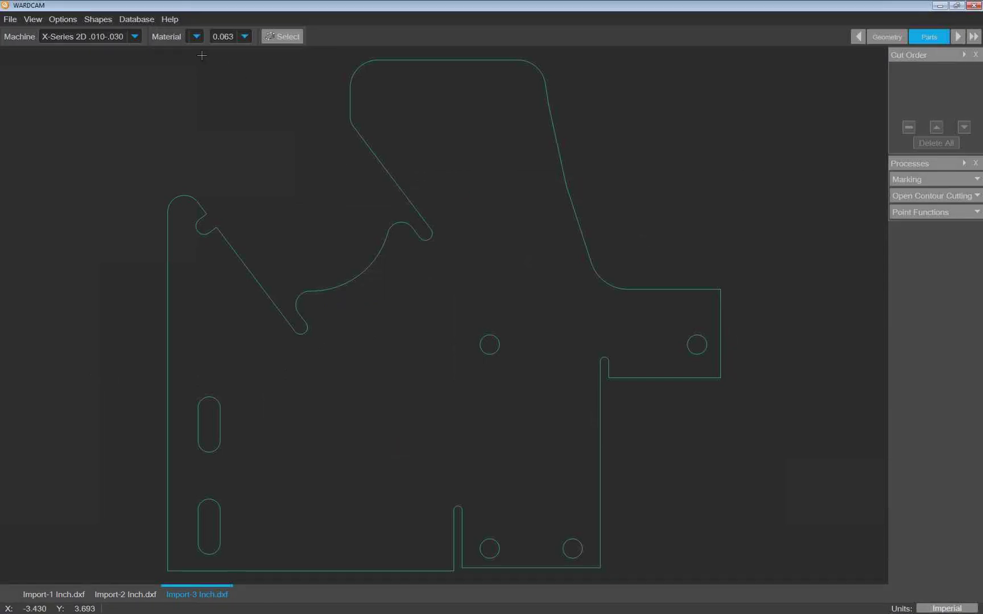
- Set the part's material to Aluminium (6061) with a thickness of 0.125
click(197, 36)
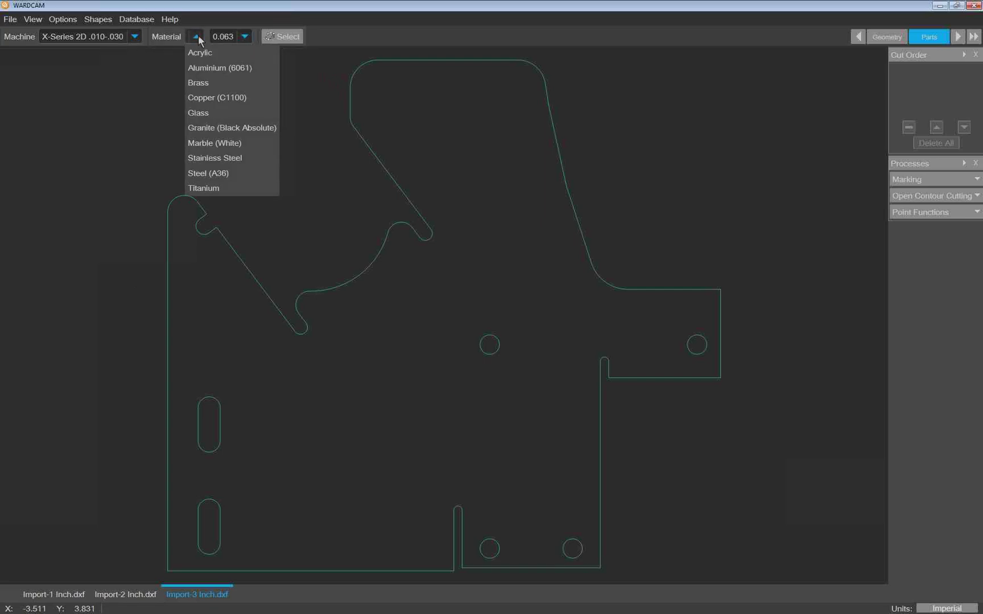
click(203, 68)
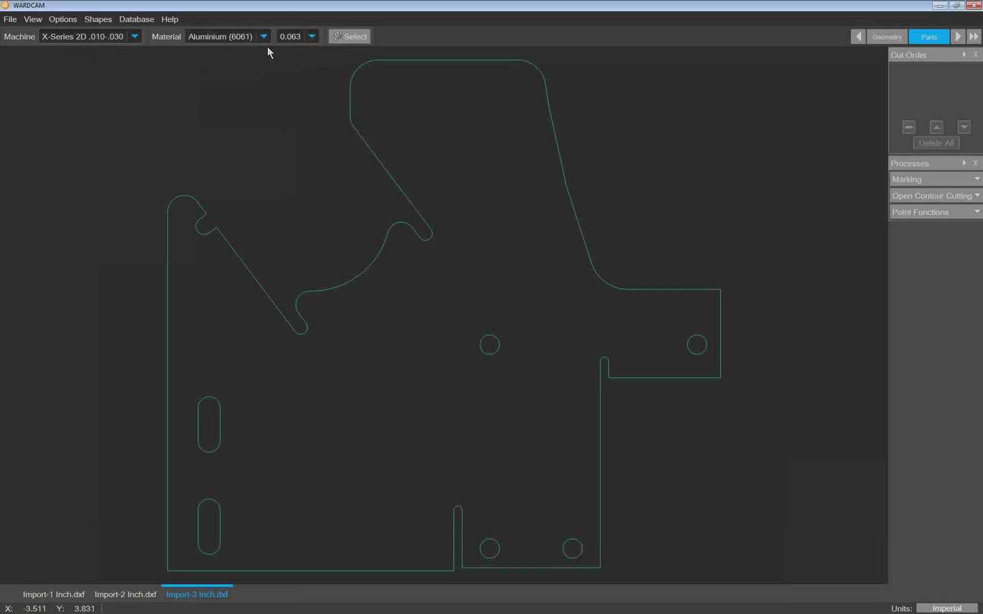
click(311, 36)
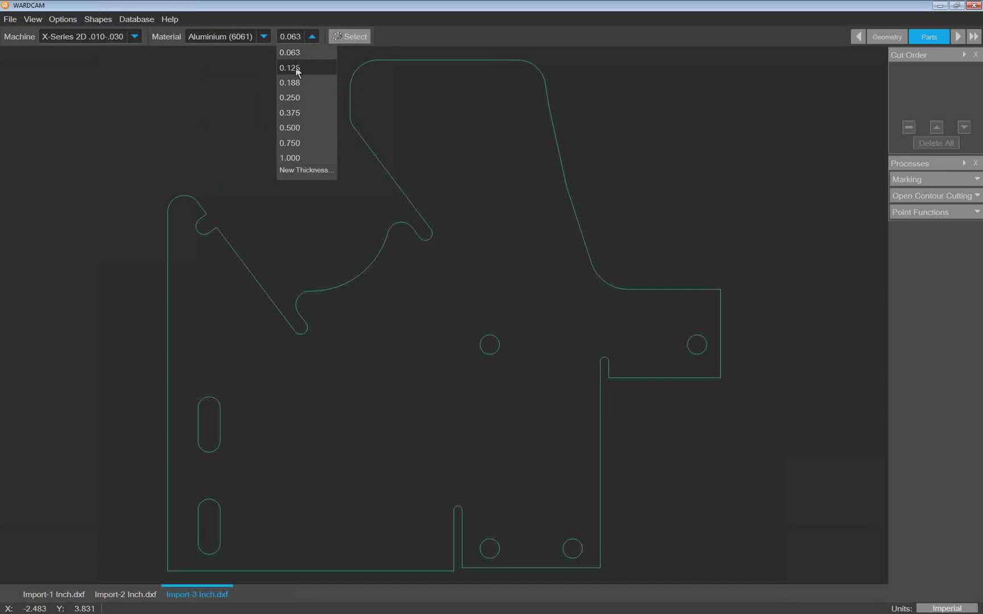
click(295, 67)
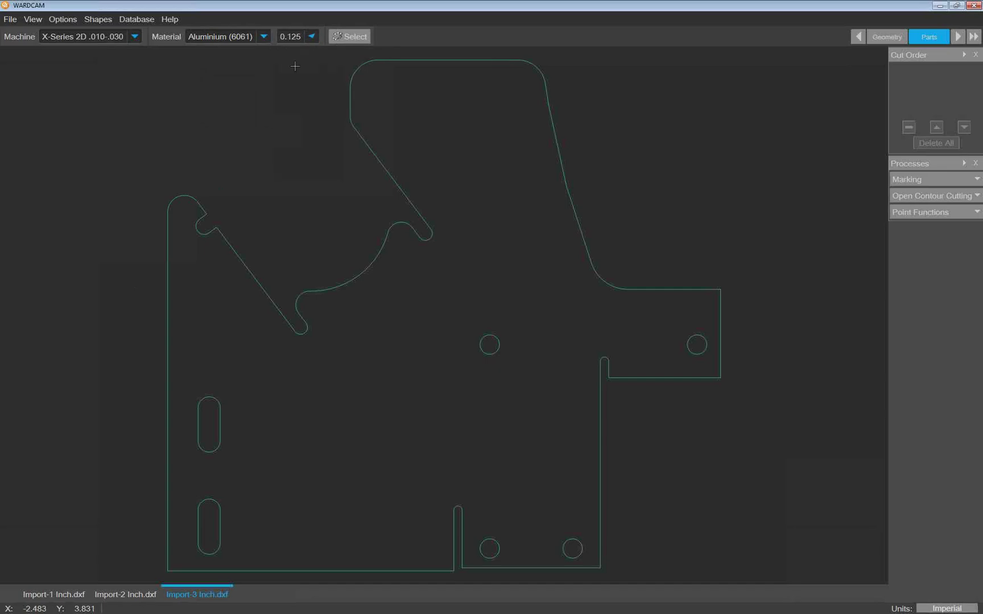
- In the material database, review the lead lengths and tab widths of Aluminium (6061) at 0.125 and 0.250 thickness
click(141, 18)
click(142, 20)
click(141, 19)
click(152, 38)
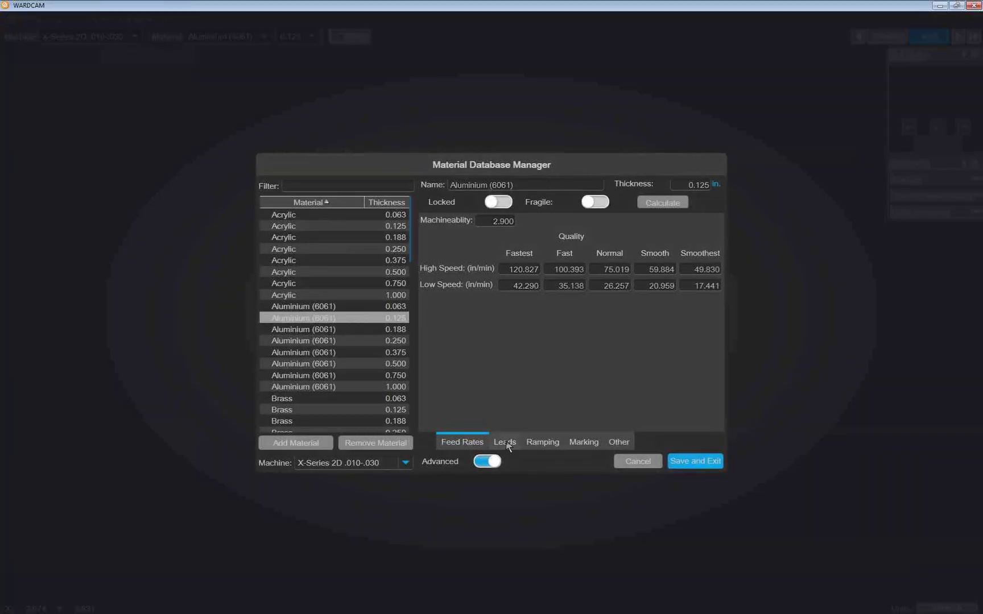
click(505, 443)
click(676, 300)
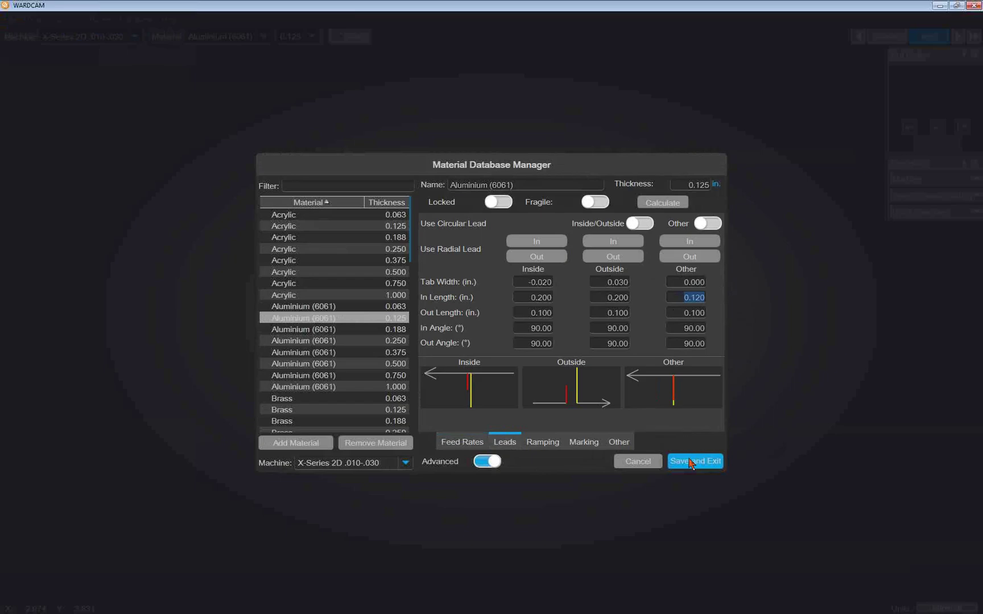
click(323, 343)
click(601, 298)
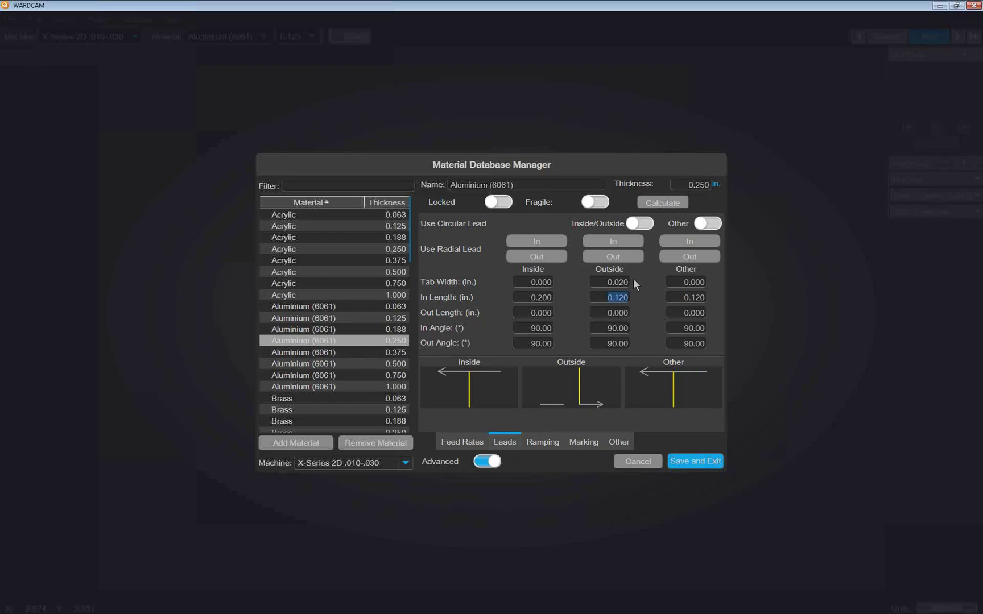
click(678, 297)
click(602, 285)
click(606, 297)
drag(605, 282, 632, 283)
click(602, 282)
- Add a duplicate of the 0.250 Aluminium (6061) material and name it Aluminium (6061) No tab
scroll(336, 318, down, 10)
drag(410, 404, 414, 236)
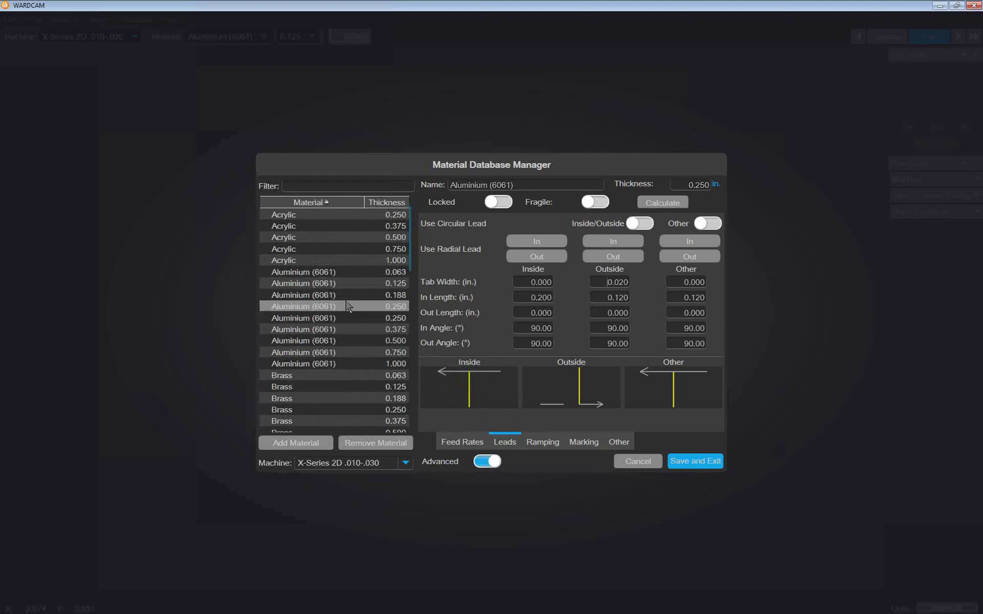
click(526, 183)
drag(525, 183, 441, 185)
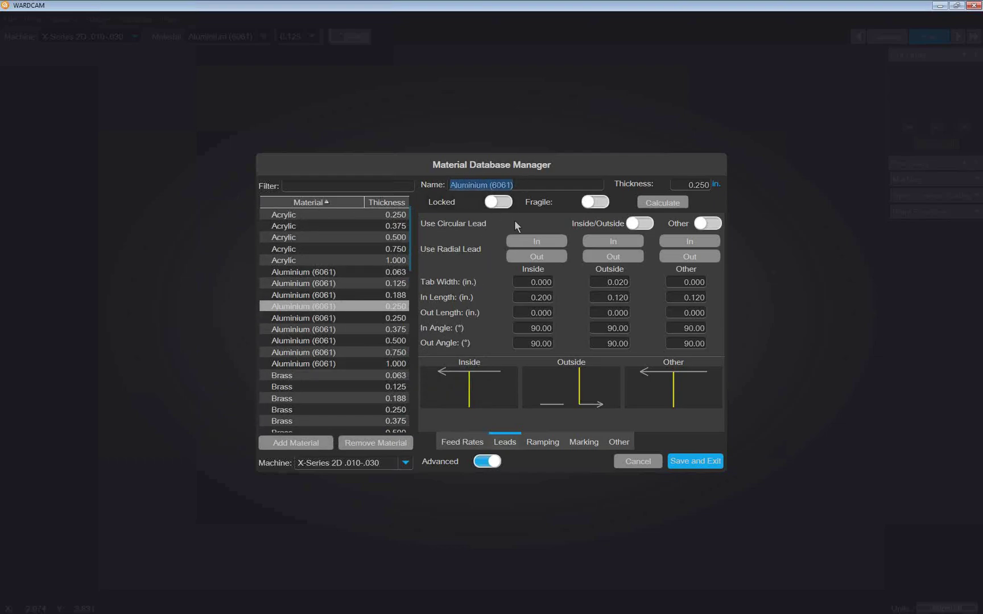
click(529, 183)
text(N)
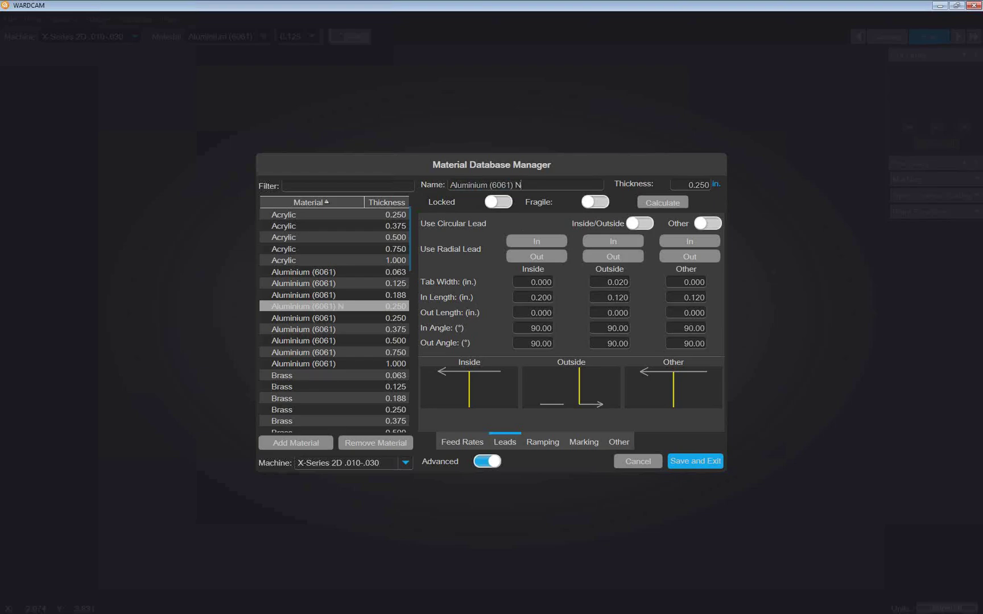
text(o tab)
- Set the No tab material's outside tab width to 0 and outside in length to .2, and save the material database
double_click(609, 282)
text(0)
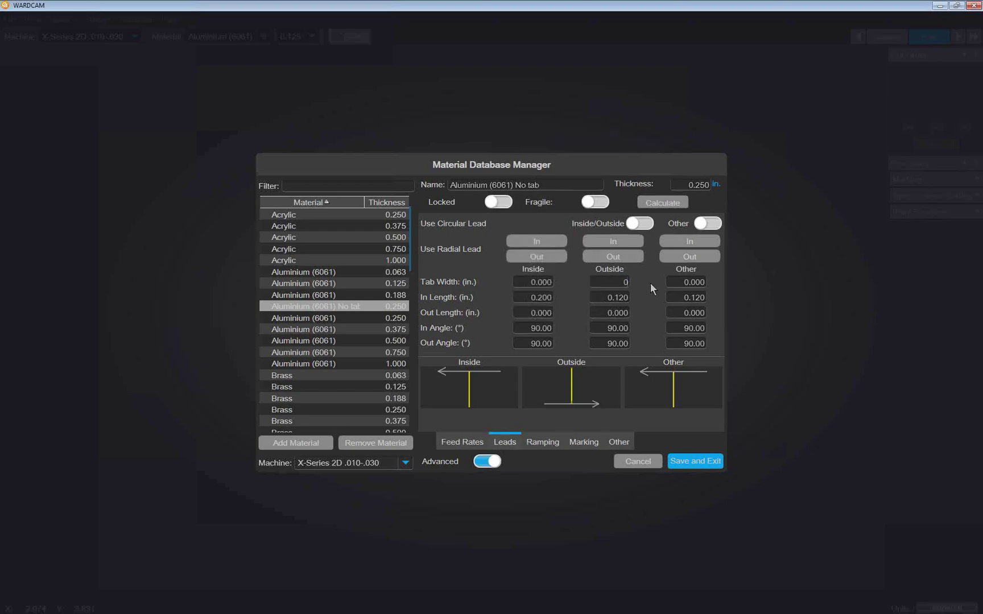
key(Tab)
text(.2)
click(709, 465)
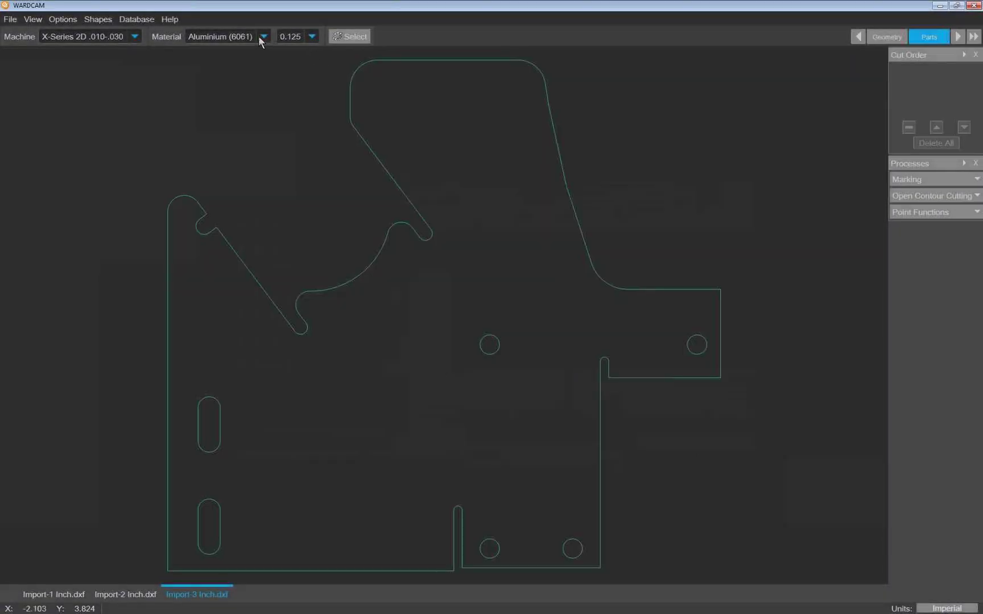
- Switch the part's material to Aluminium (6061) No tab with the 0.250 thickness
click(263, 36)
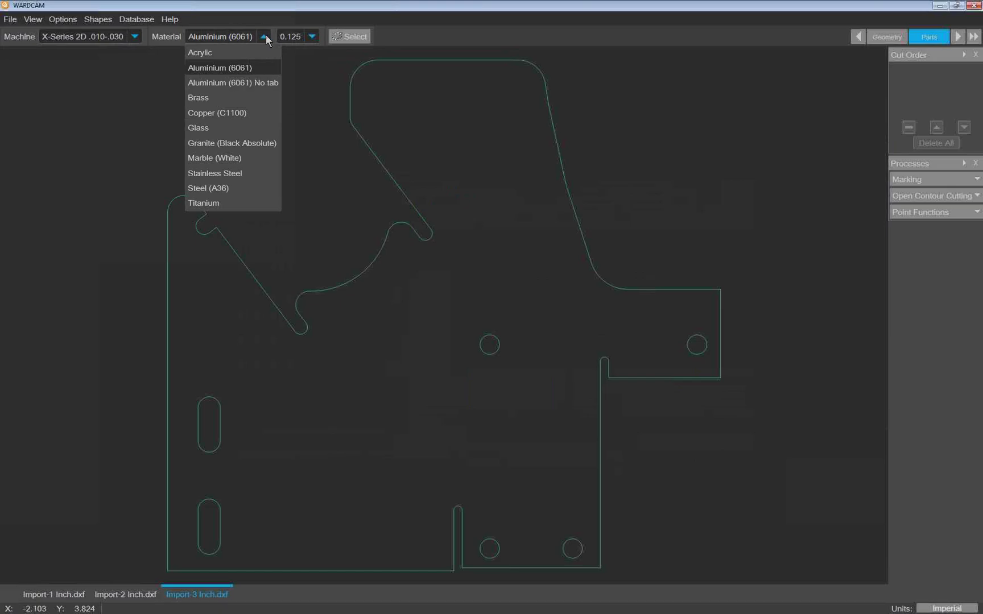
click(237, 83)
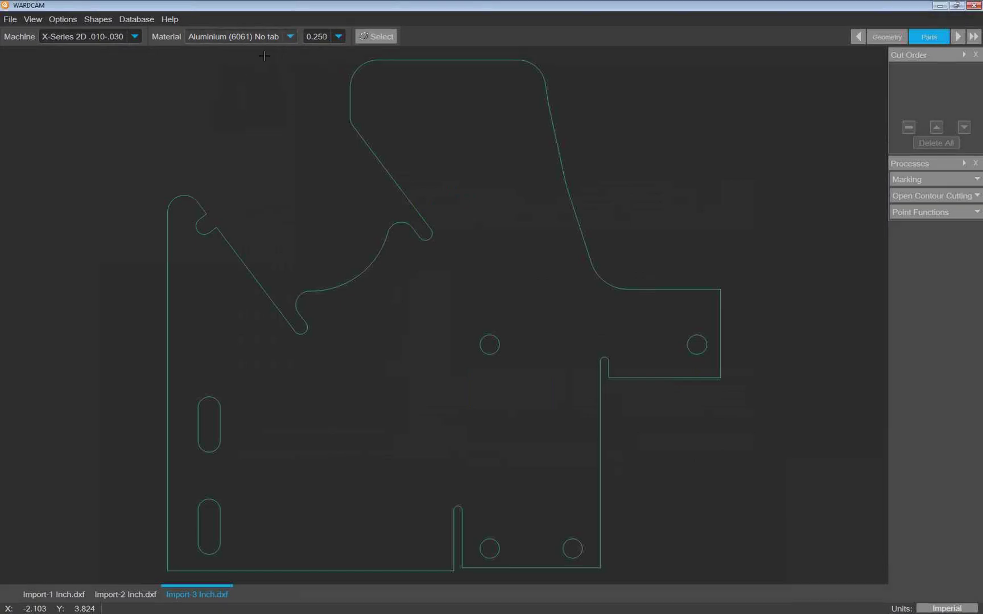
click(337, 36)
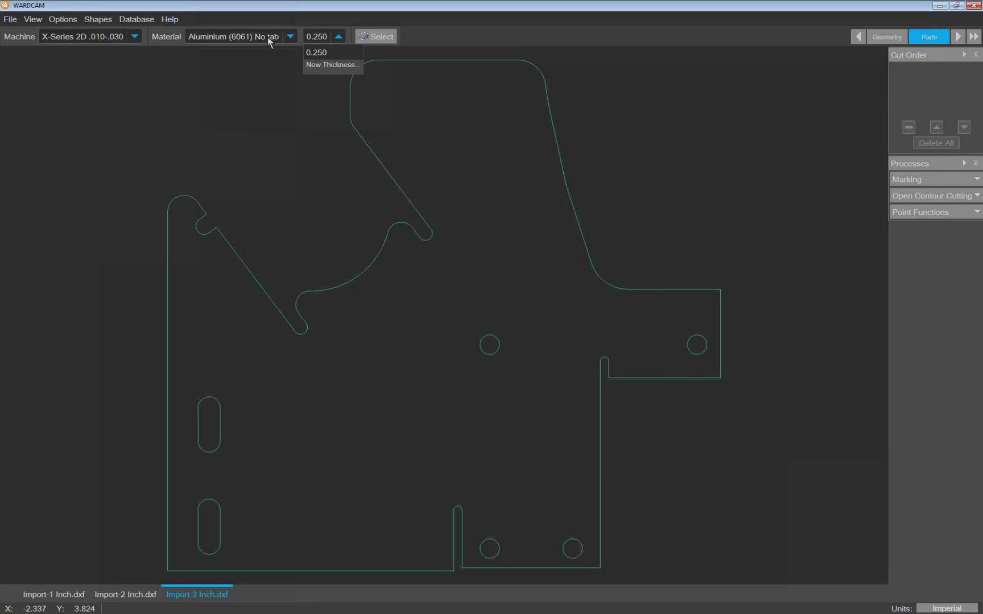
click(317, 52)
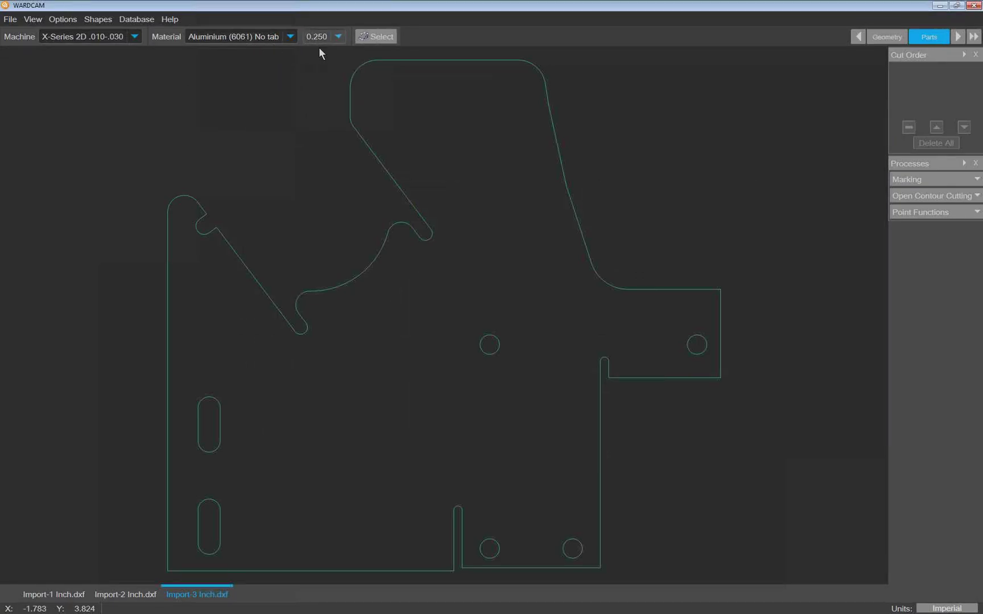
- In the material database, examine the Normal high-speed feed rate of the 0.250 Aluminium (6061) for X-Series 2D .010-.030
click(132, 22)
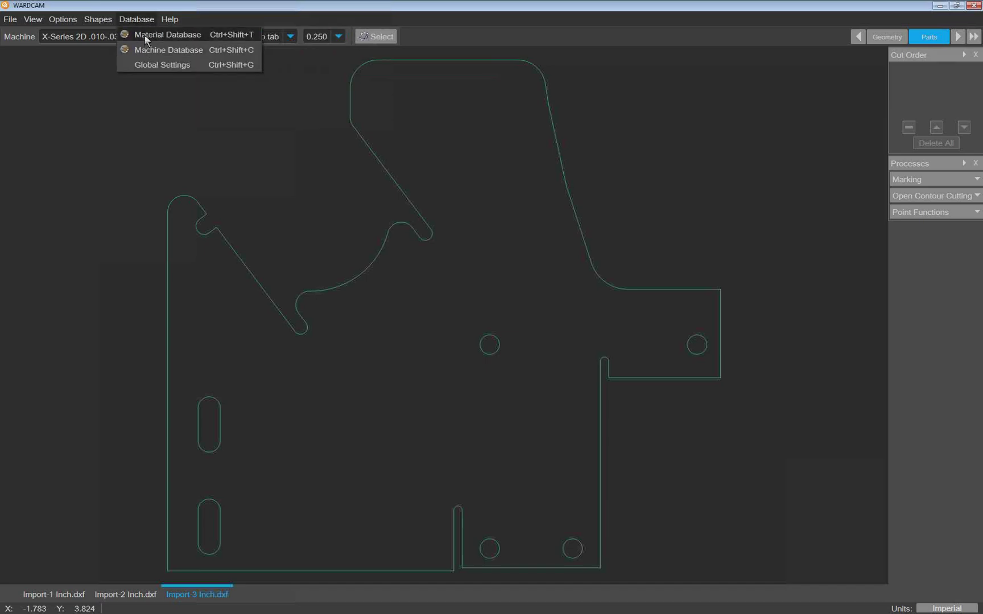
click(146, 39)
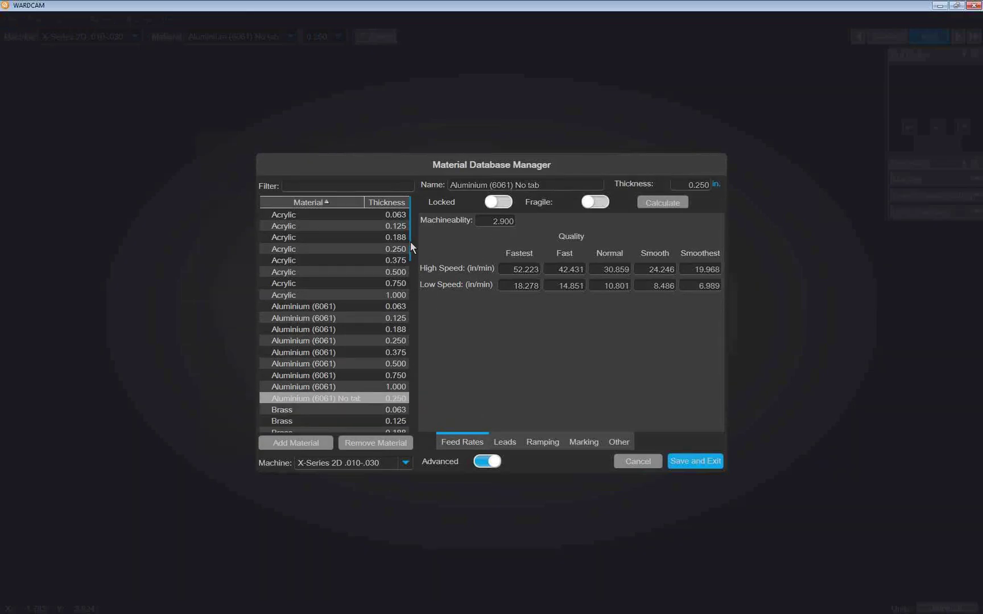
drag(410, 241, 411, 240)
click(320, 344)
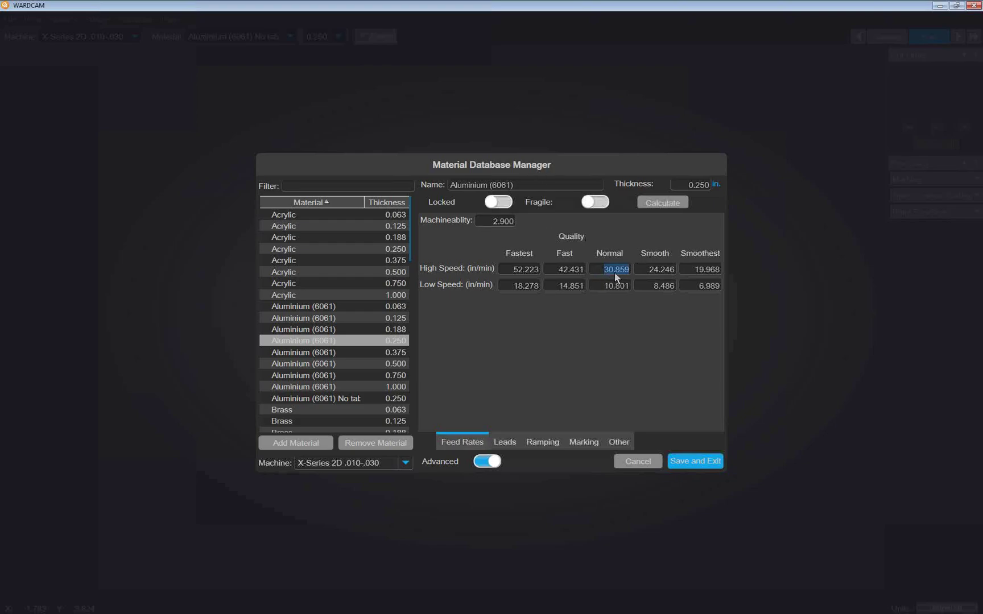
click(405, 463)
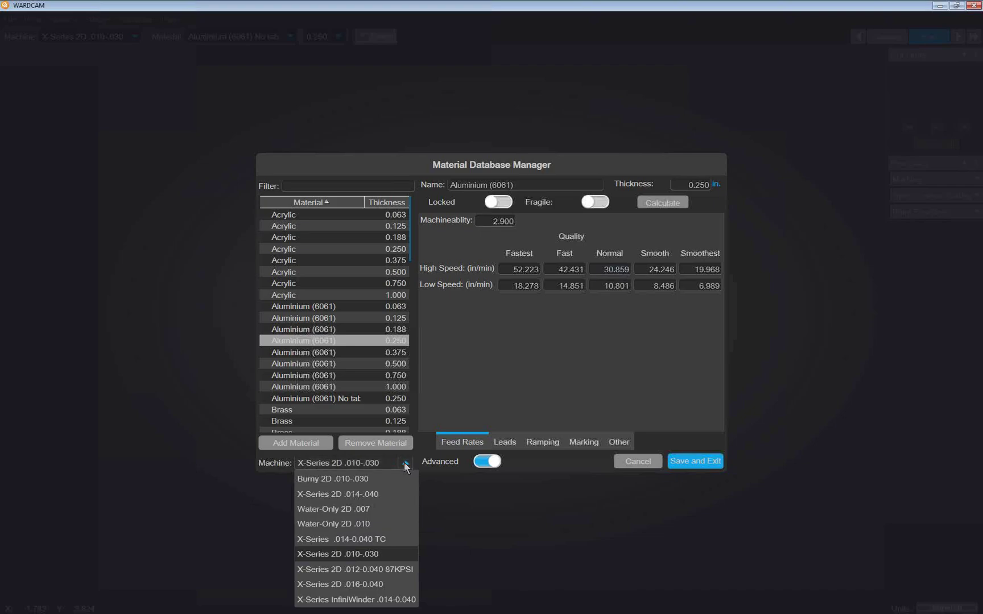
click(448, 383)
drag(598, 270, 630, 269)
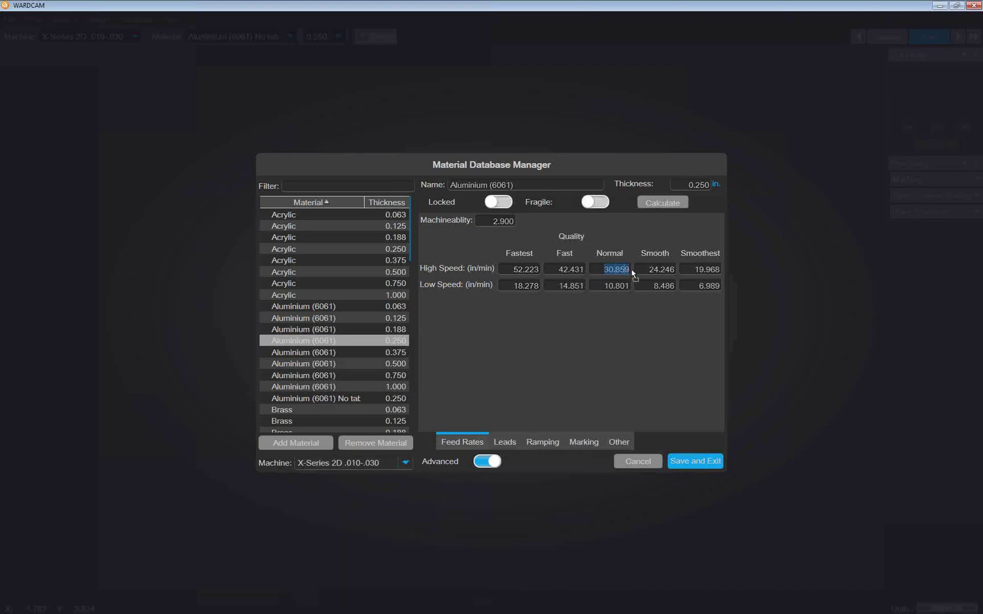
- Switch the material database to X-Series 2D .014-.040, examine the 0.250 Aluminium (6061) Normal high-speed feed rate, and save and exit
click(405, 463)
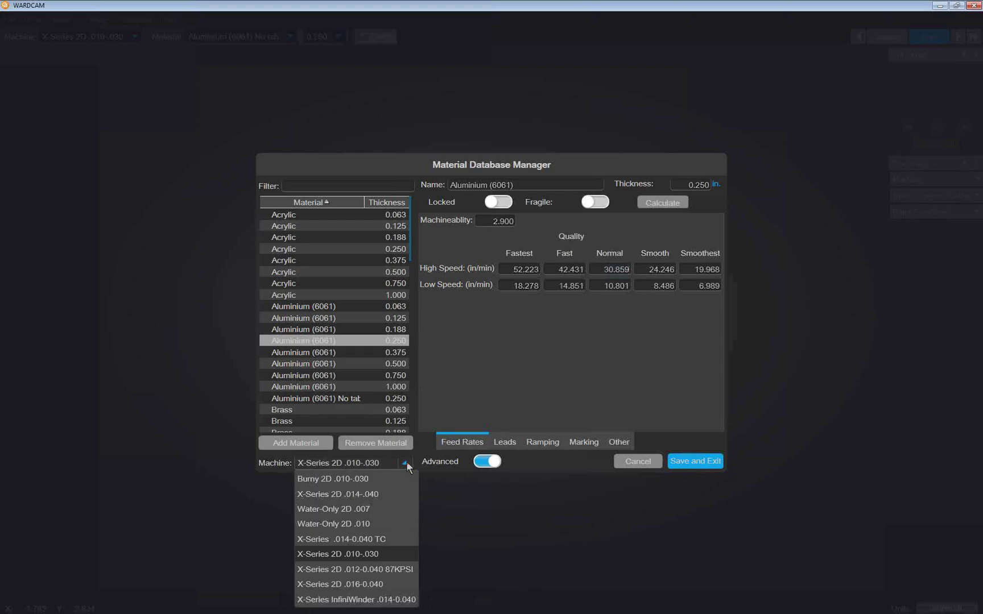
click(358, 494)
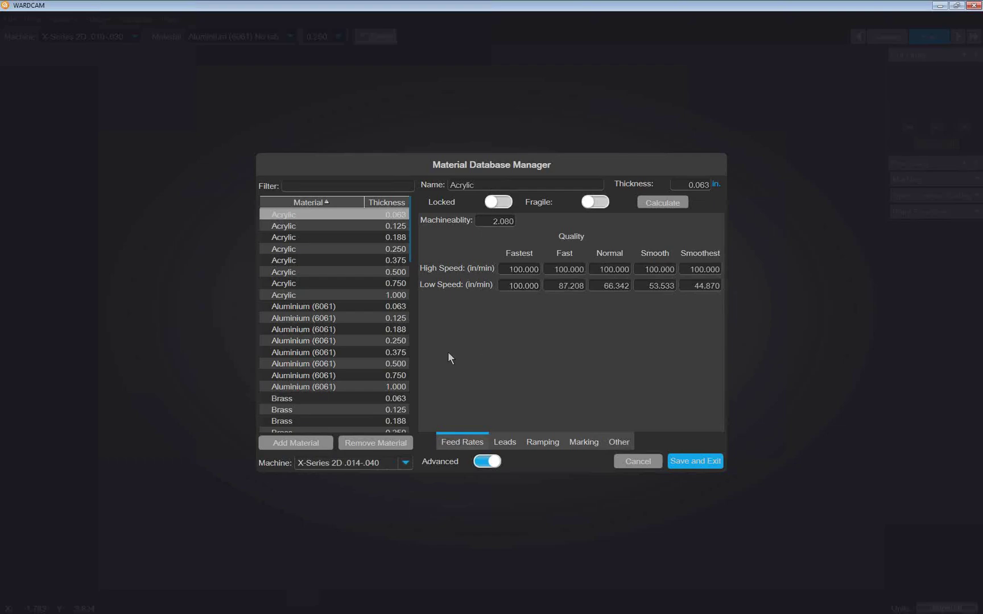
double_click(603, 270)
drag(410, 230, 410, 237)
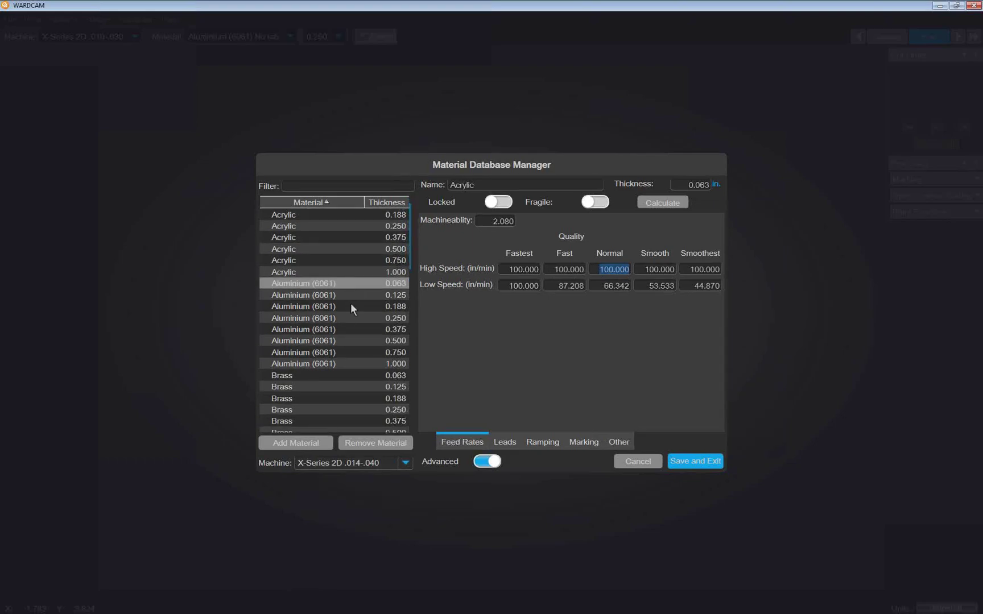
click(338, 320)
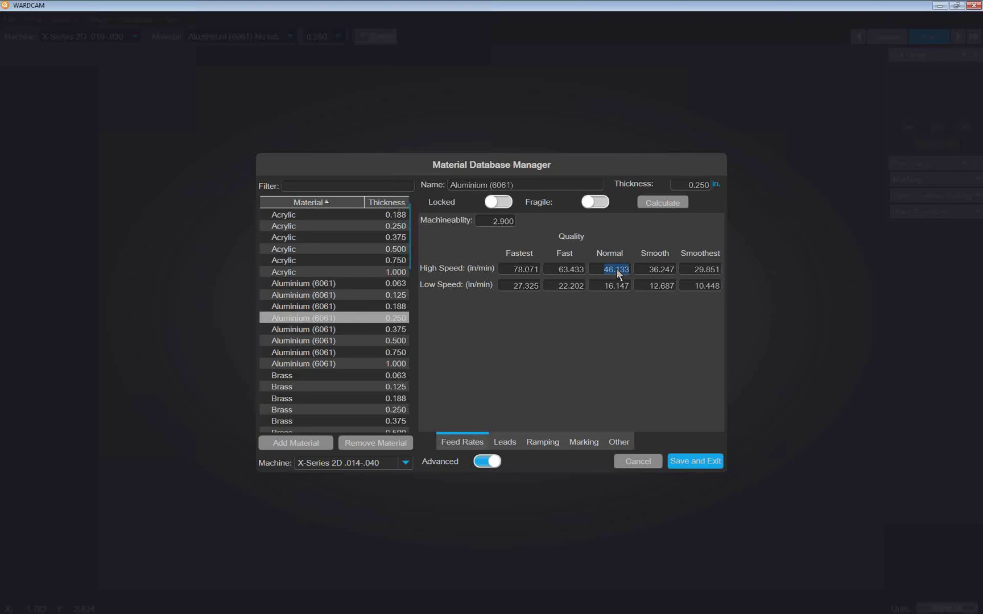
click(405, 463)
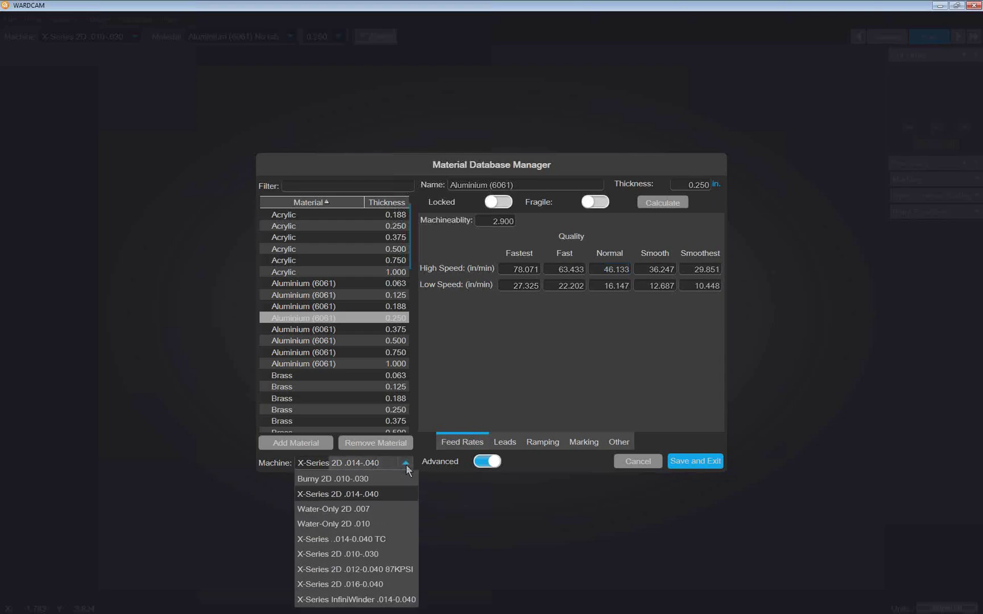
click(369, 495)
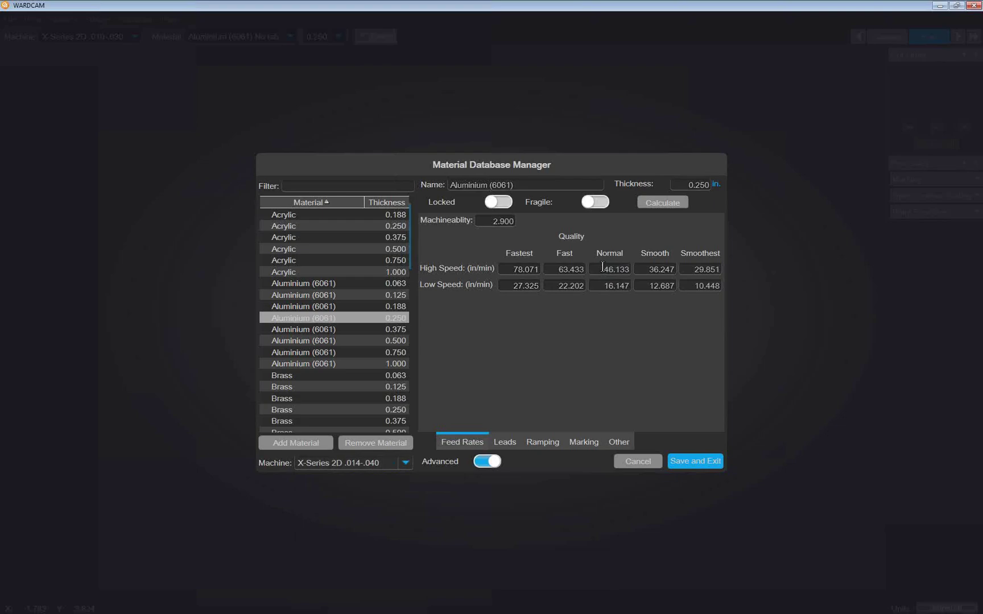
drag(602, 266, 631, 269)
drag(602, 268, 637, 270)
click(681, 462)
- Set the X-Series 2D .014-.040 machine's pump pressure to 55000 psi, then recalculate and save its materials' values
click(130, 20)
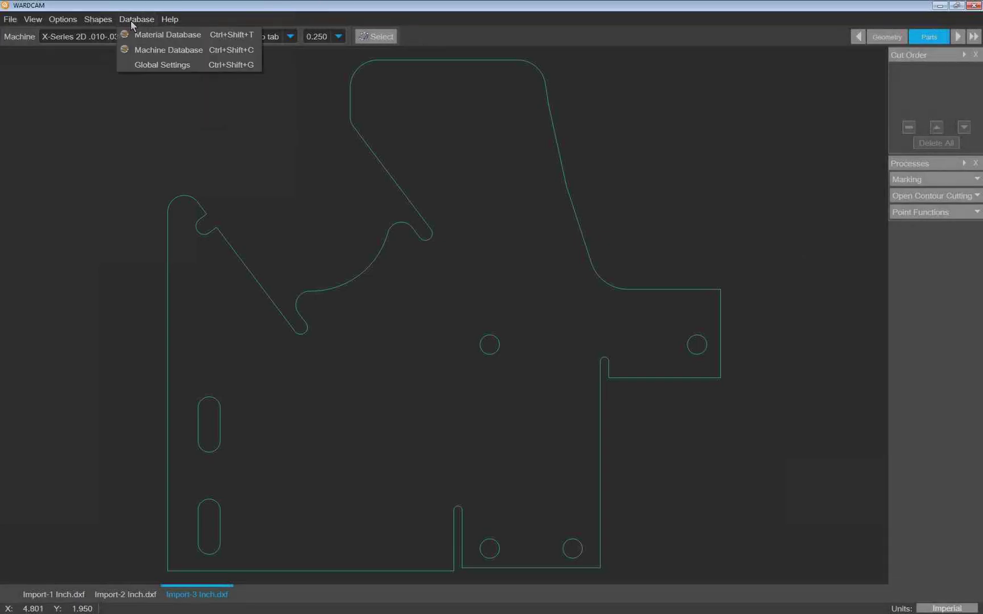
click(143, 52)
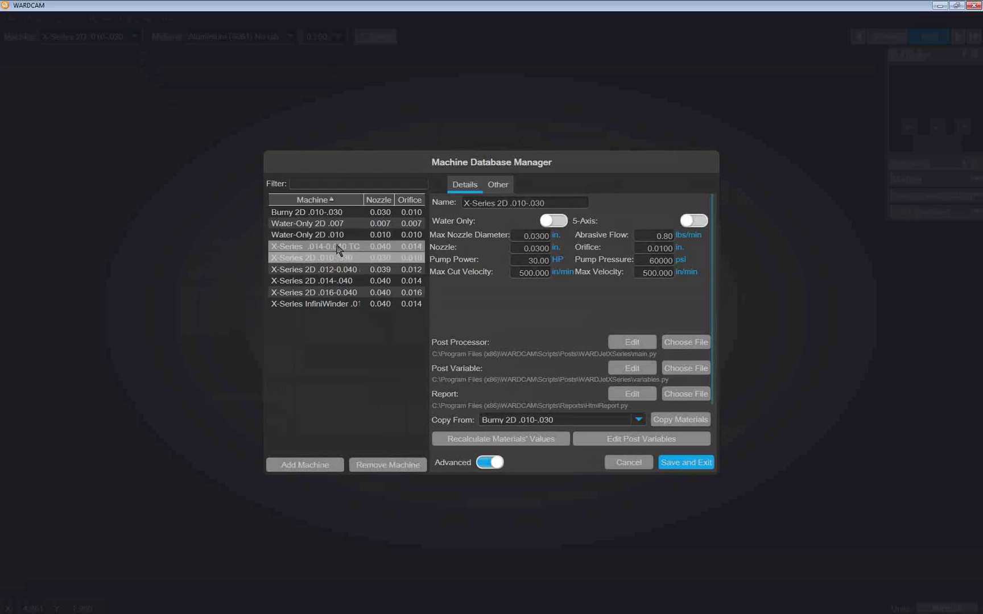
click(336, 282)
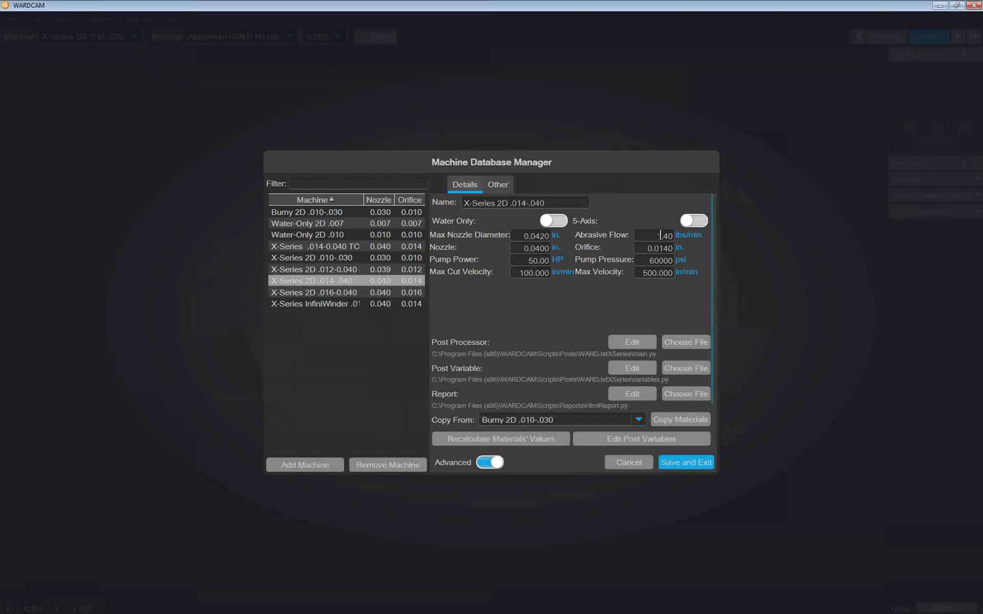
double_click(651, 259)
text(55000)
click(524, 442)
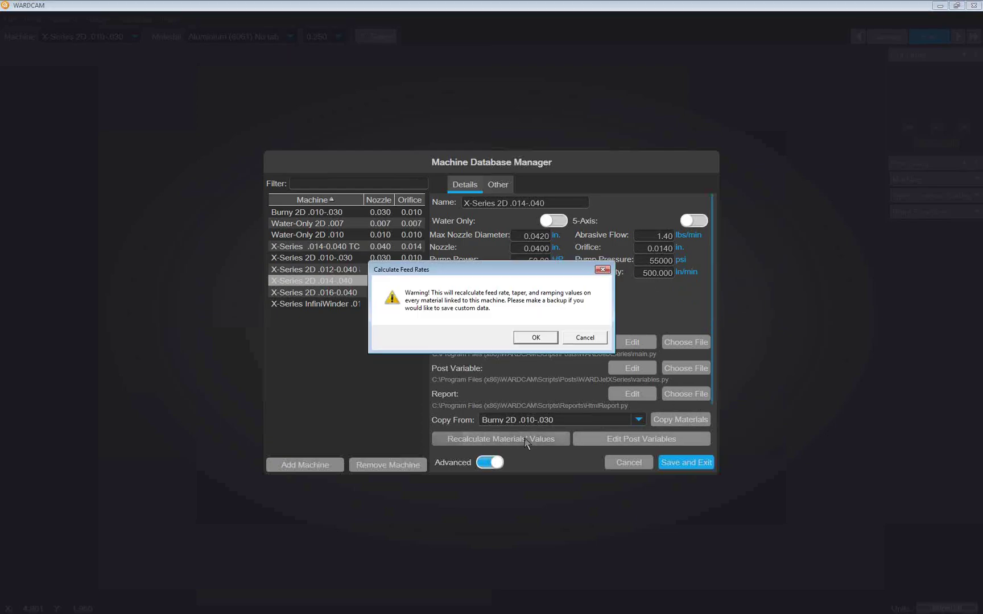
click(535, 337)
click(689, 462)
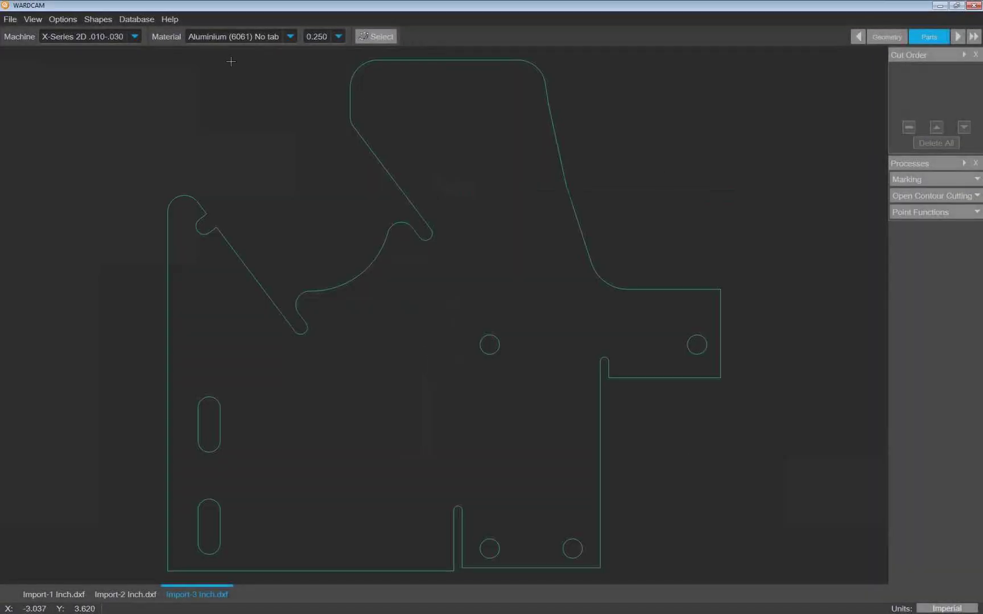
- Switch the part's machine to X-Series 2D .014-.040 and its material to Aluminium (6061) with the 0.250 thickness
click(141, 19)
click(141, 18)
click(135, 36)
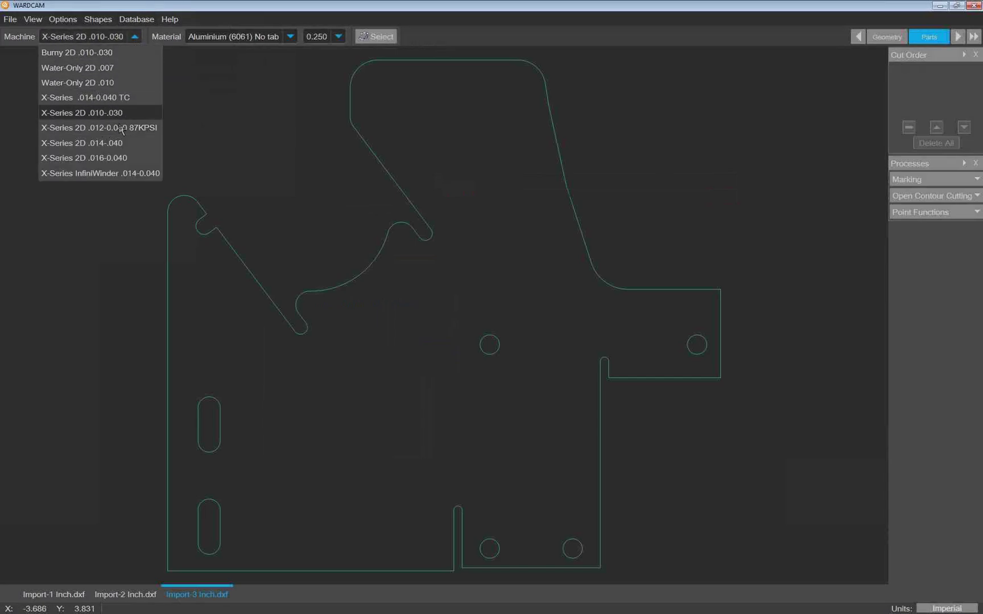
click(112, 144)
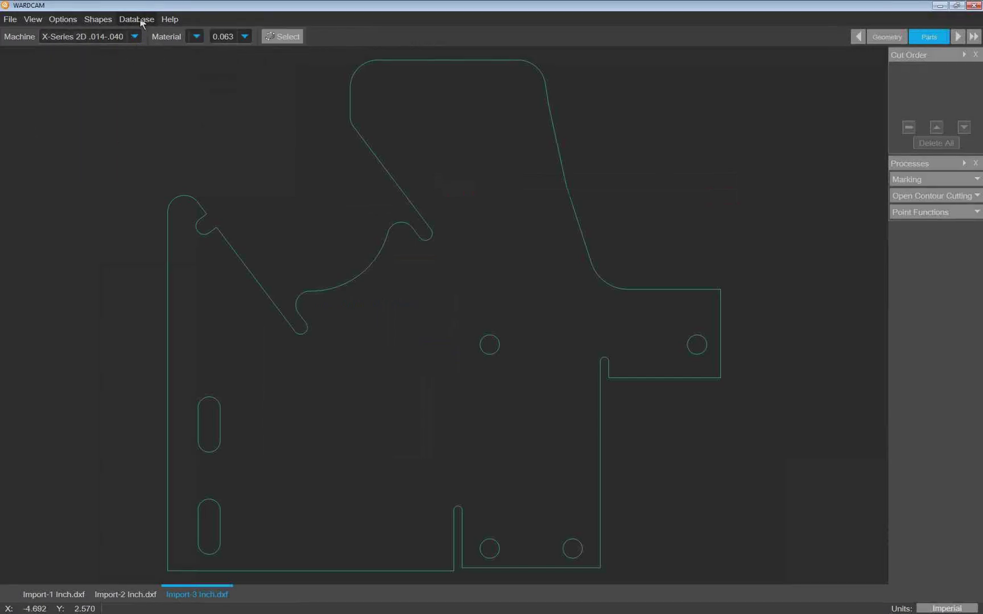
click(196, 36)
click(205, 68)
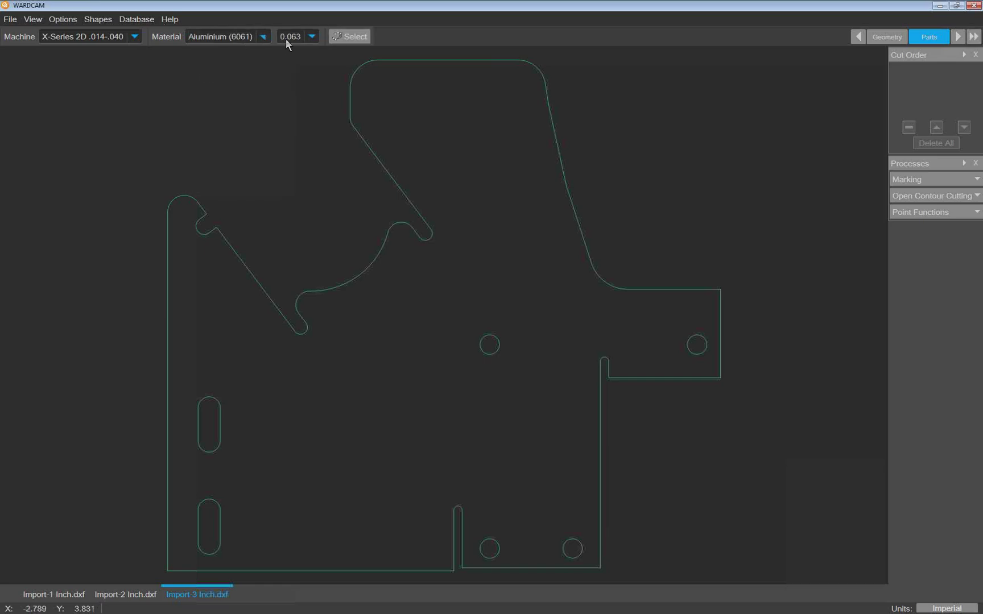
click(312, 36)
click(300, 100)
- Check the recalculated Normal feed rate of the 0.250 Aluminium (6061) in the material database and exit without saving
click(143, 19)
click(147, 34)
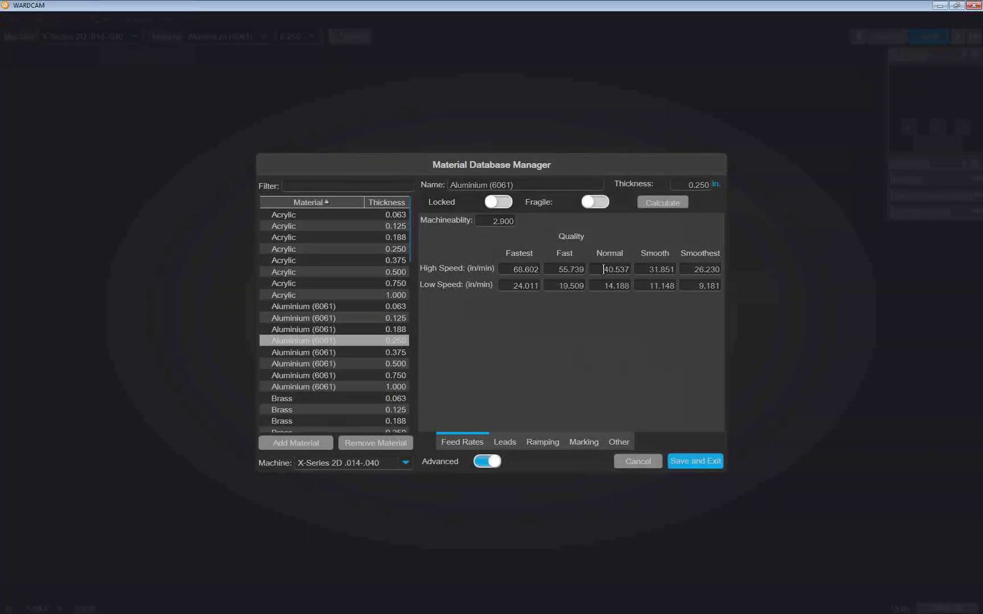
double_click(603, 269)
click(638, 462)
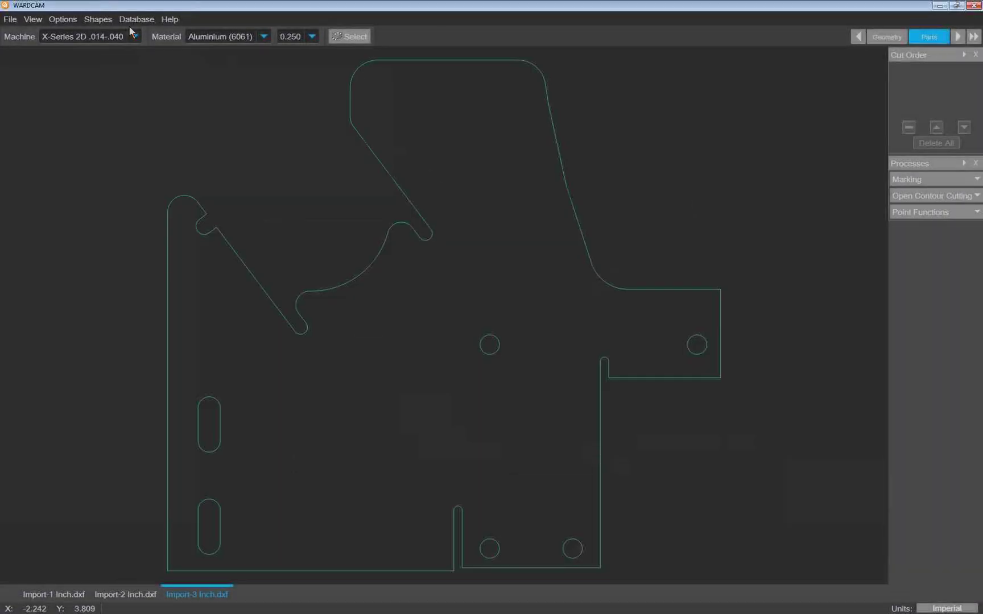
- Restore the X-Series 2D .014-.040 machine's pump pressure to 60000 psi, then recalculate and save its materials' values
click(132, 20)
click(138, 49)
text(60000)
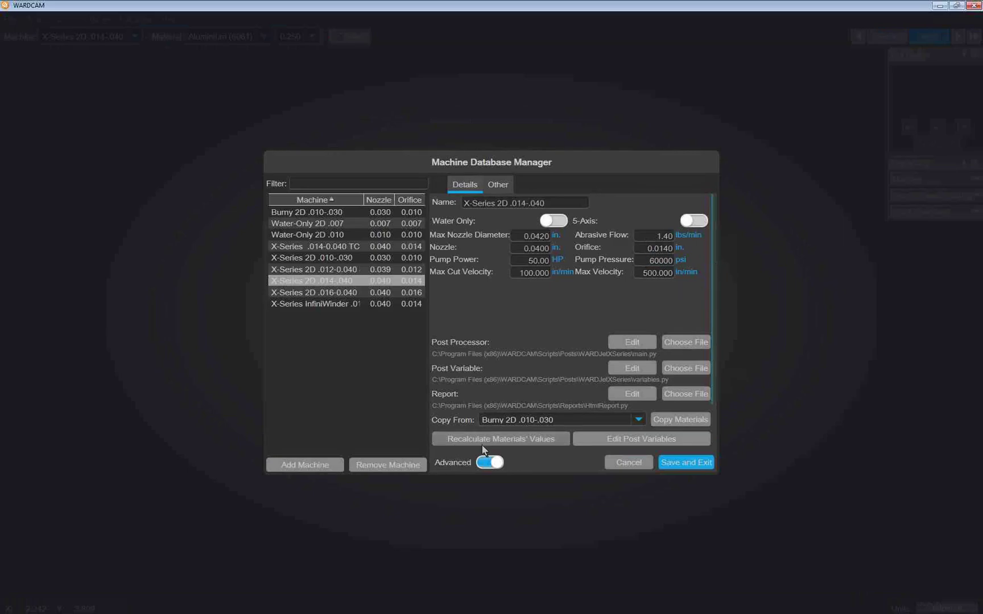
click(527, 440)
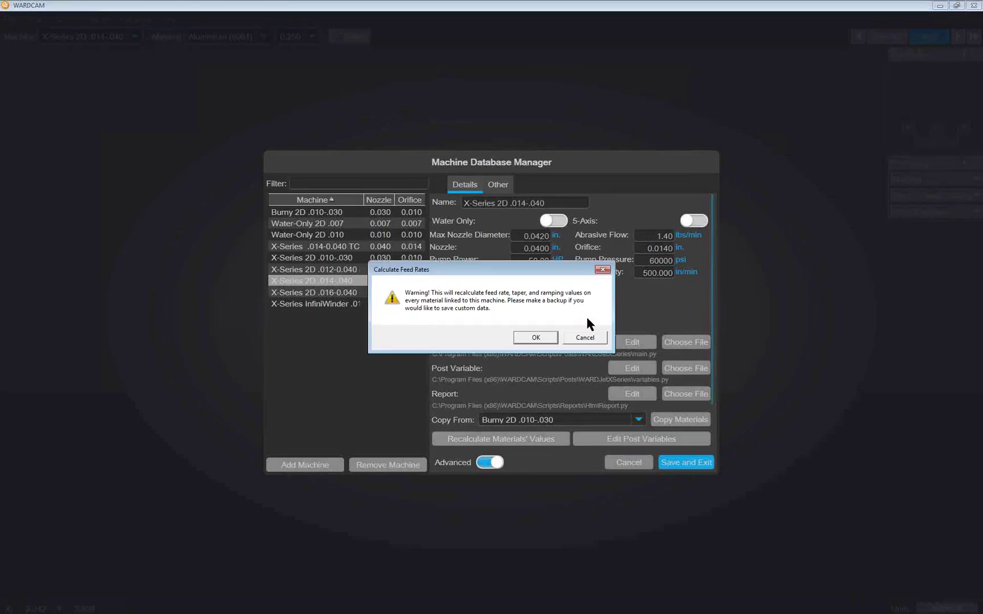
click(538, 339)
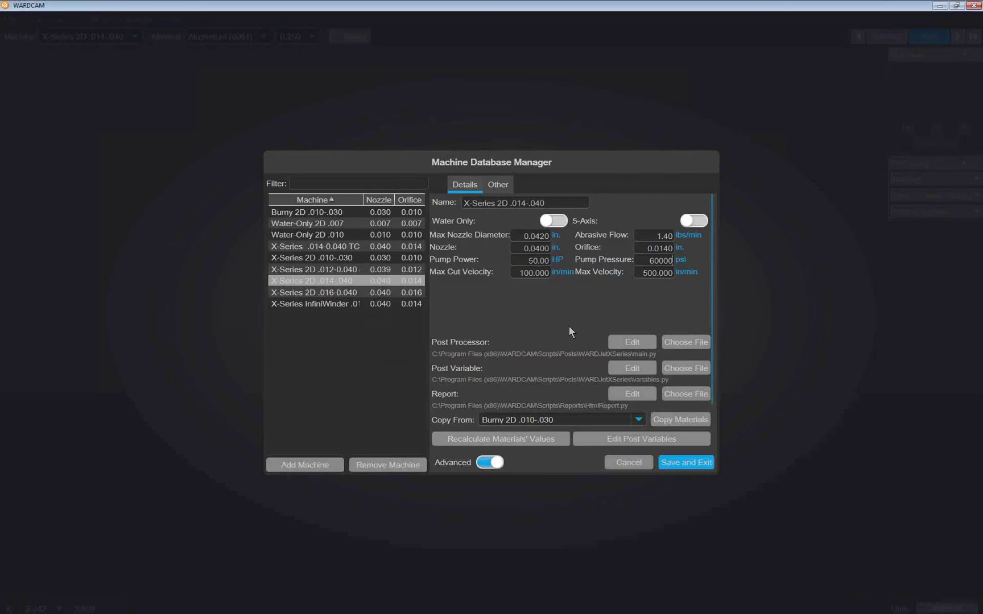
click(685, 462)
scroll(473, 345, up, 2)
scroll(474, 346, down, 2)
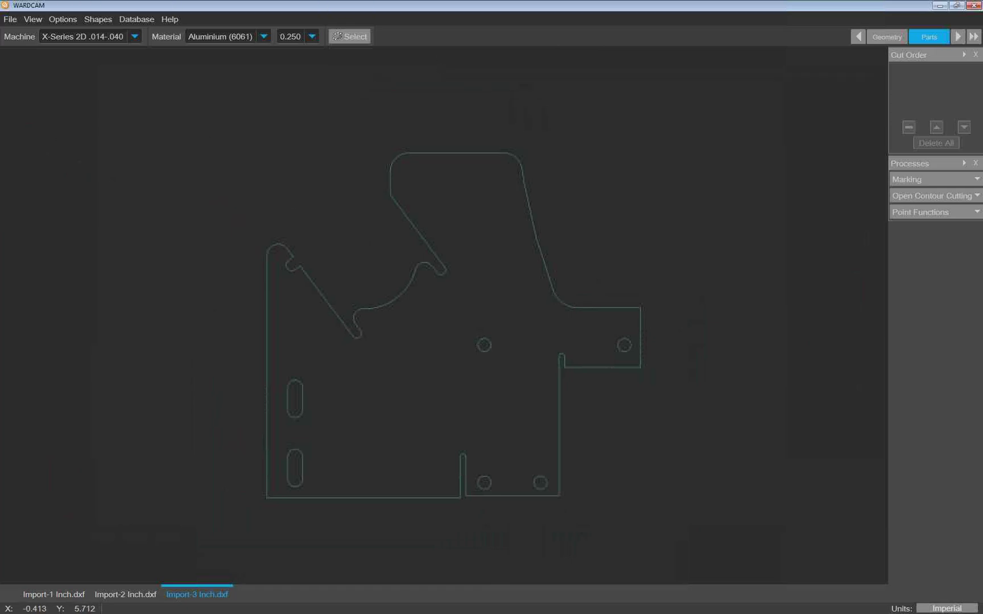
- In the material database's lead settings for 0.250 Aluminium (6061), turn Fragile on and back off
click(142, 19)
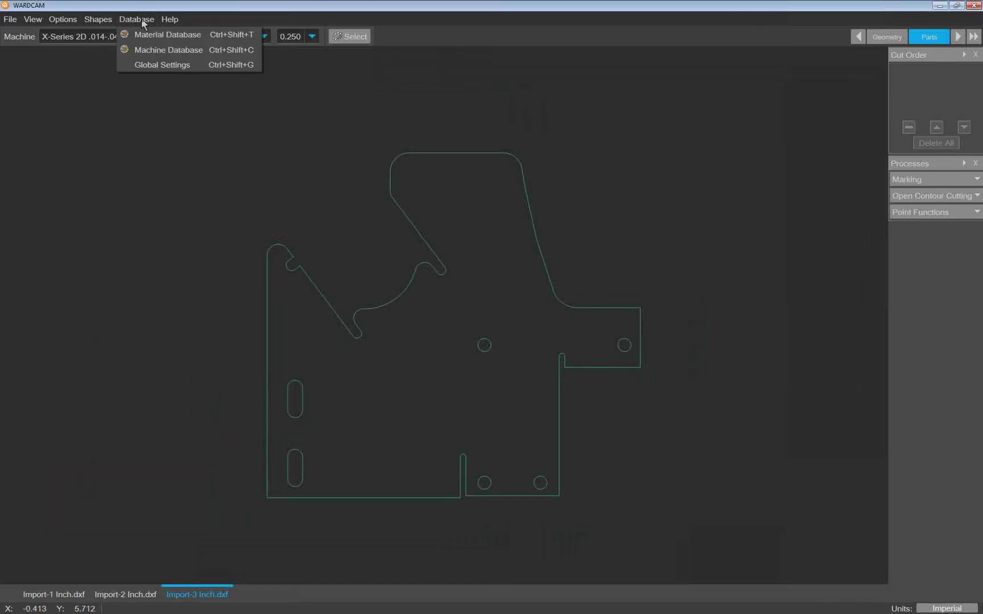
click(147, 35)
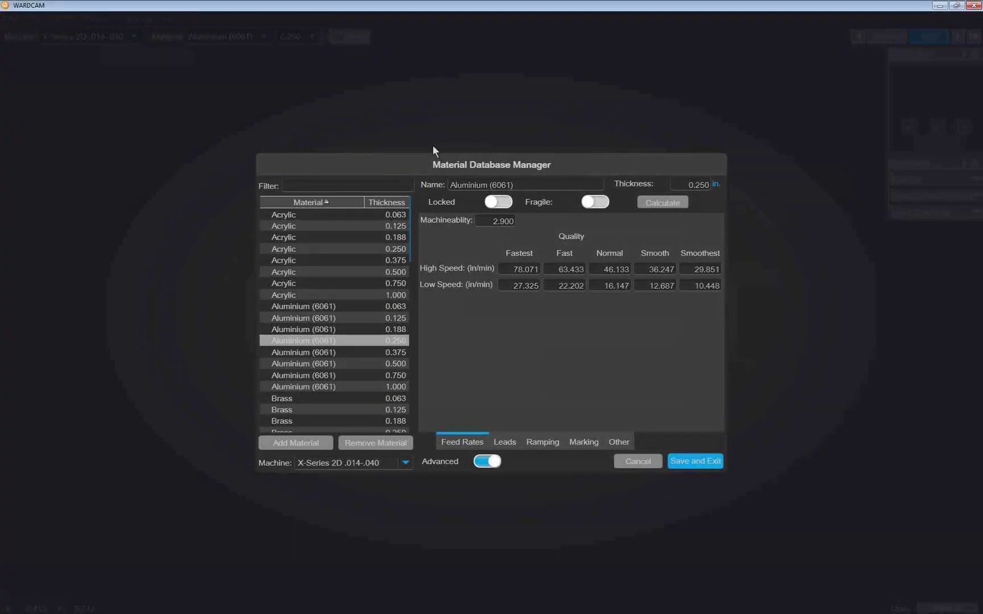
click(497, 444)
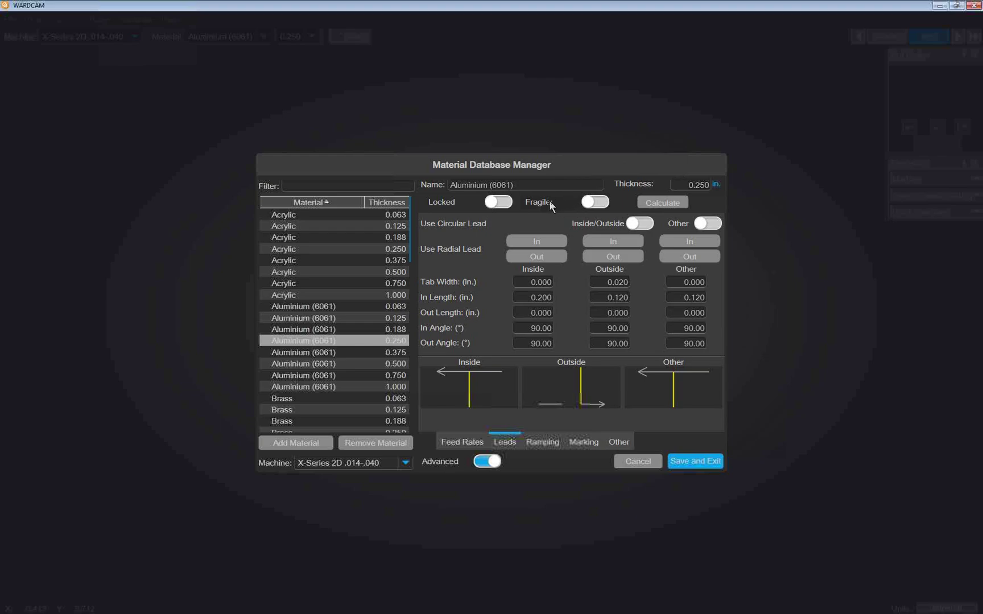
click(593, 204)
click(593, 204)
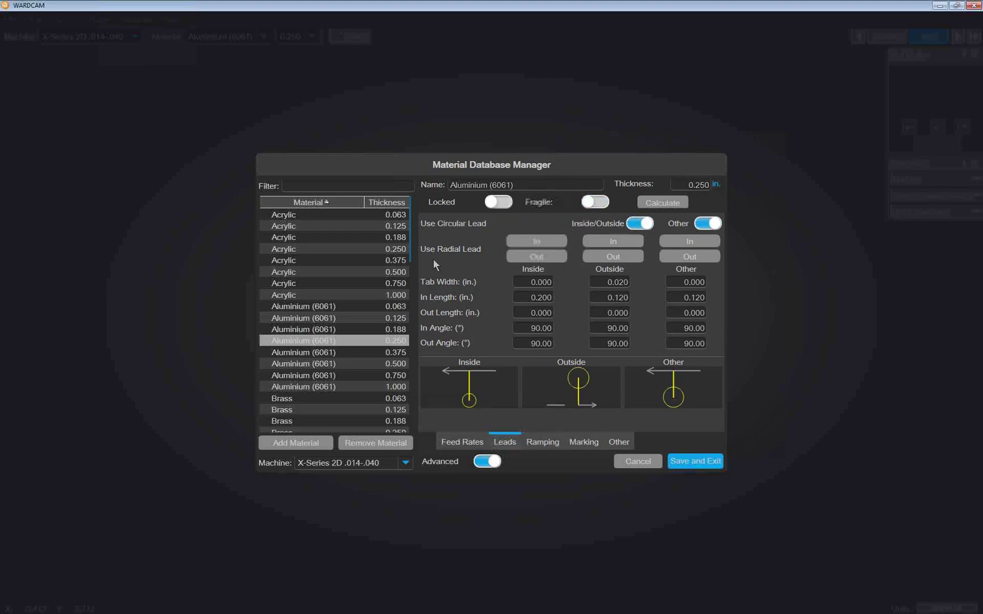
- Review the lead settings of the 0.250 Glass material, turning its Fragile option off and back on
drag(410, 239, 415, 322)
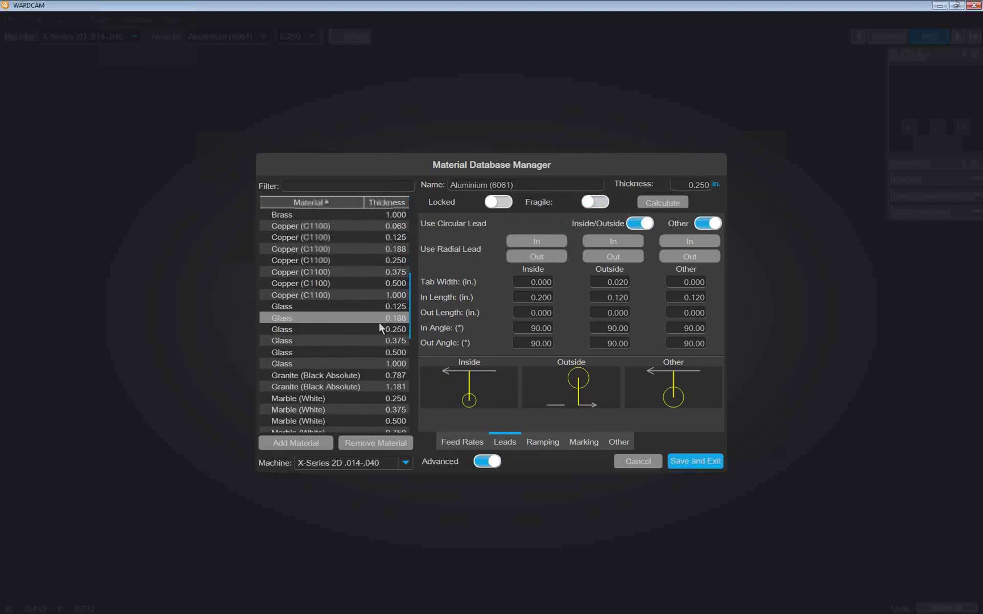
click(335, 332)
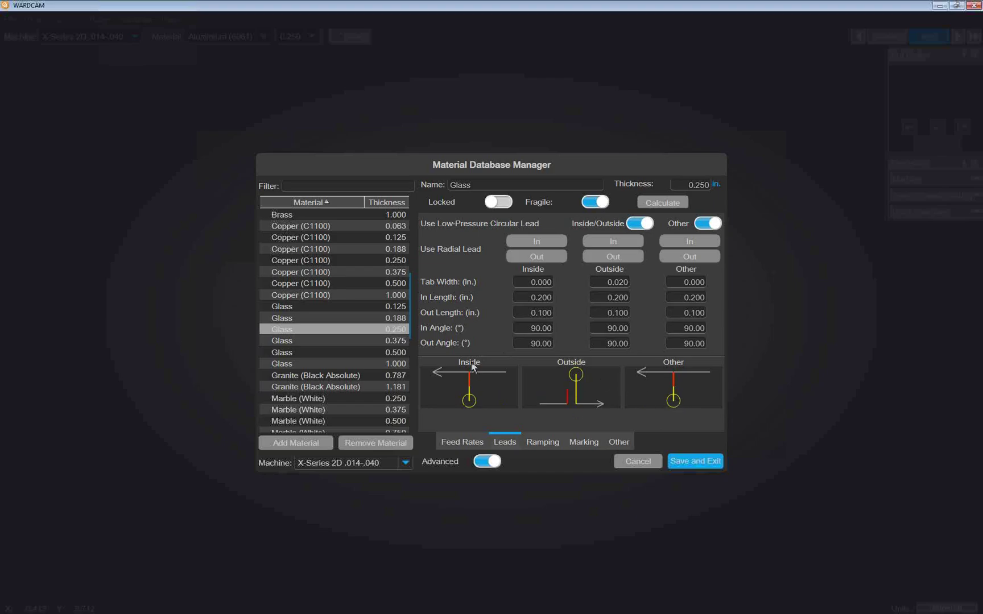
click(596, 204)
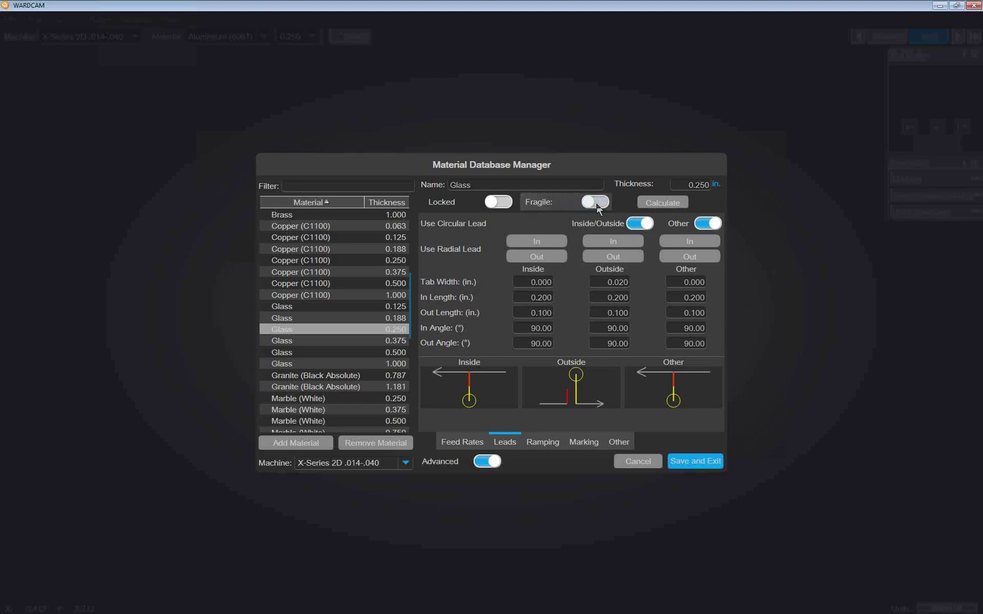
click(596, 204)
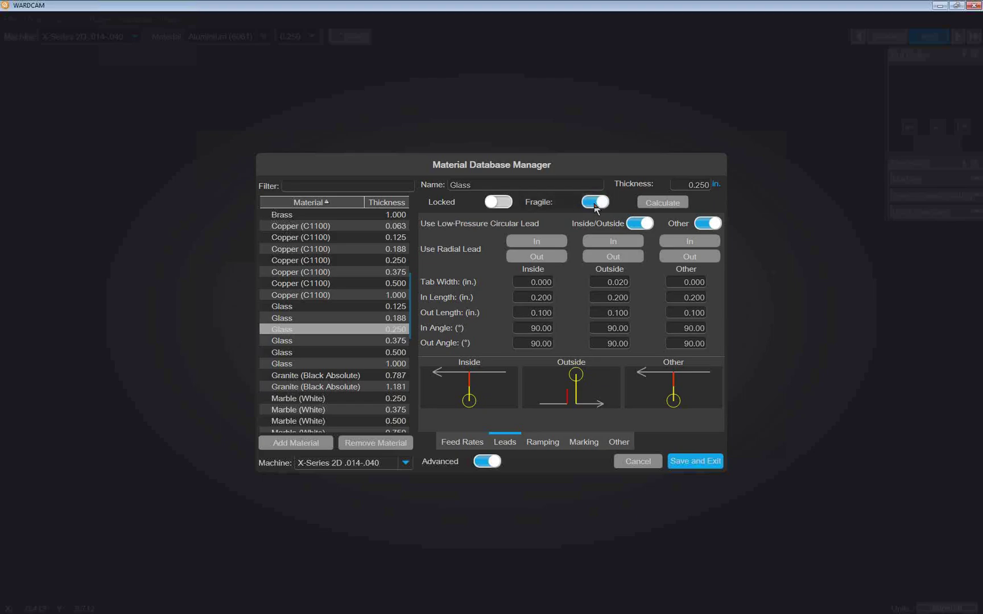
- Return to the 0.250 Aluminium (6061) material and turn on its Fragile option
drag(411, 321, 417, 268)
click(403, 261)
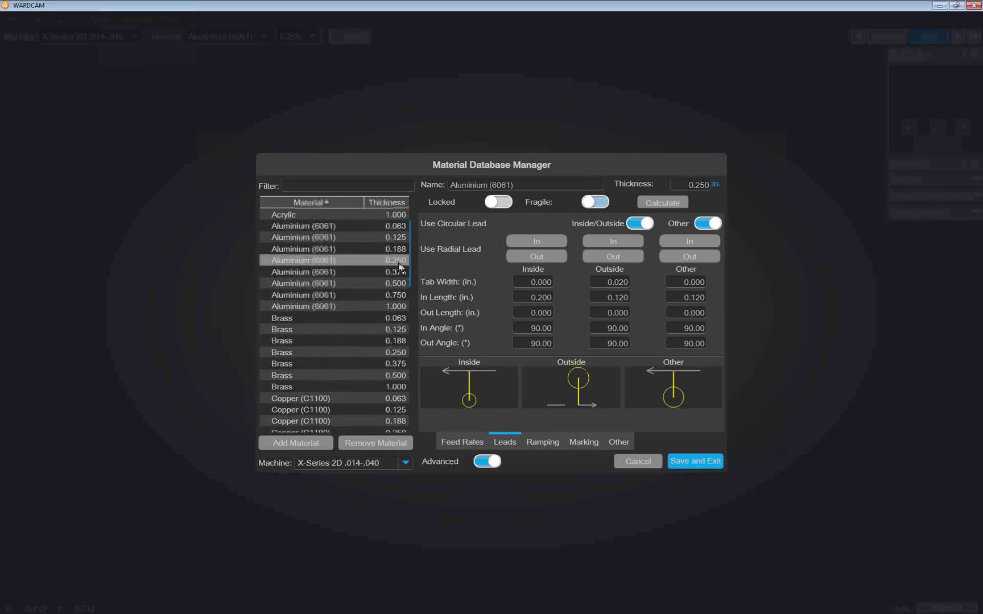
click(597, 203)
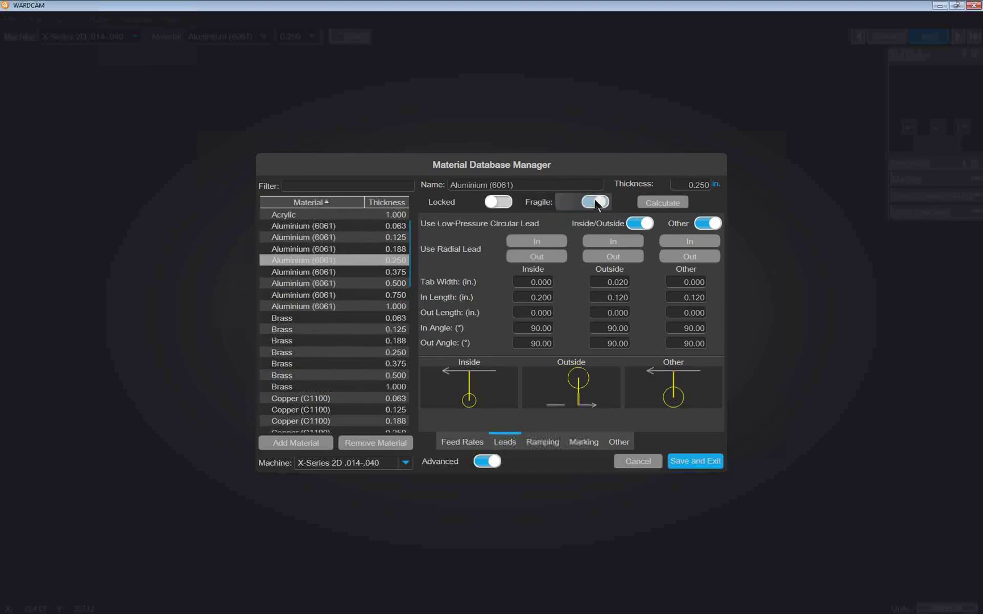
- Switch the Fragile option of the 0.250 Aluminium (6061) material off, back on and off again
click(596, 202)
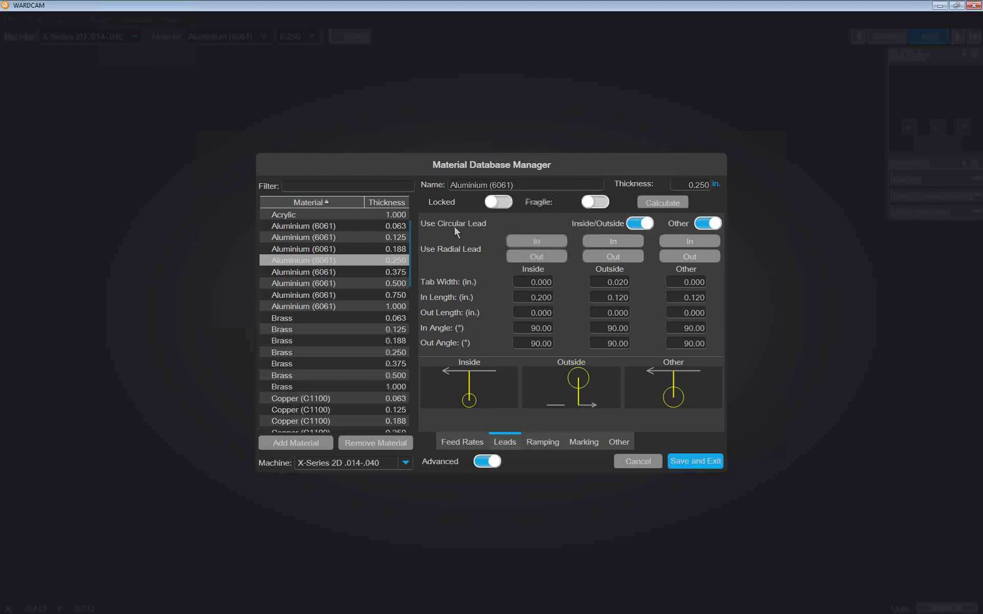
click(594, 202)
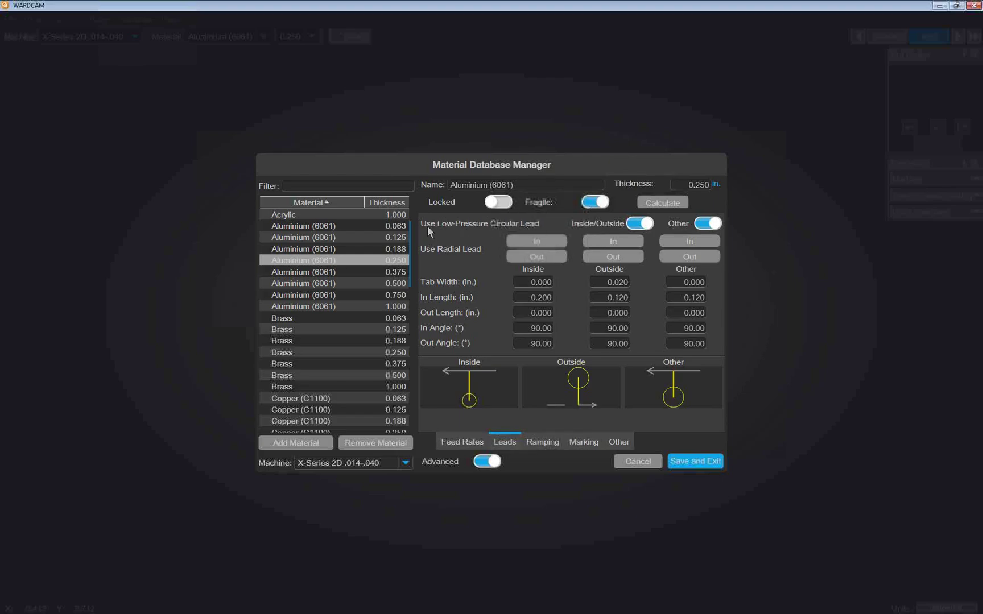
click(592, 203)
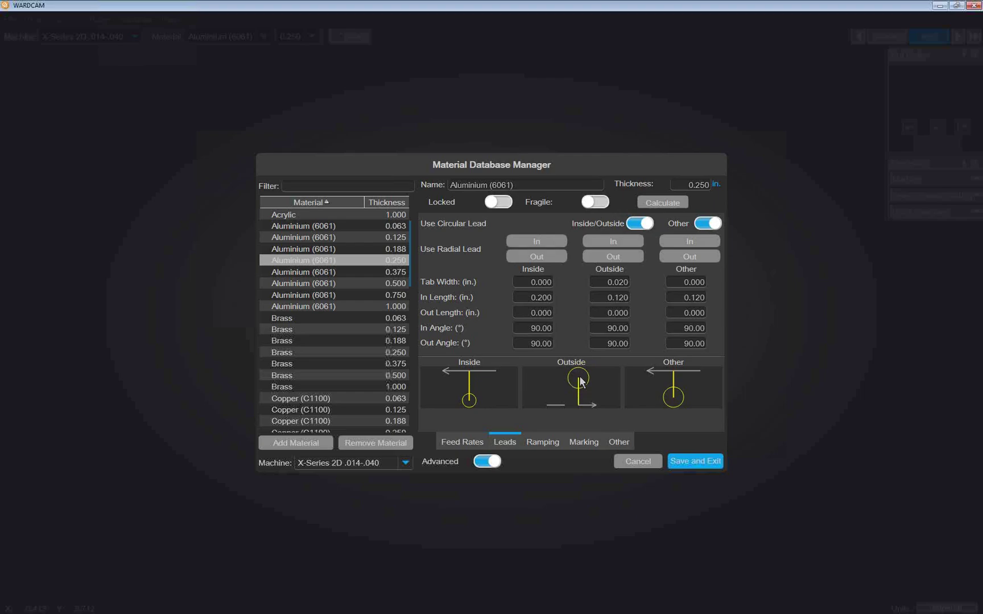
- Turn off circular leads for both the inside/outside and other cuts of the 0.250 Aluminium (6061) material
drag(606, 297, 613, 298)
click(598, 294)
click(641, 224)
click(710, 224)
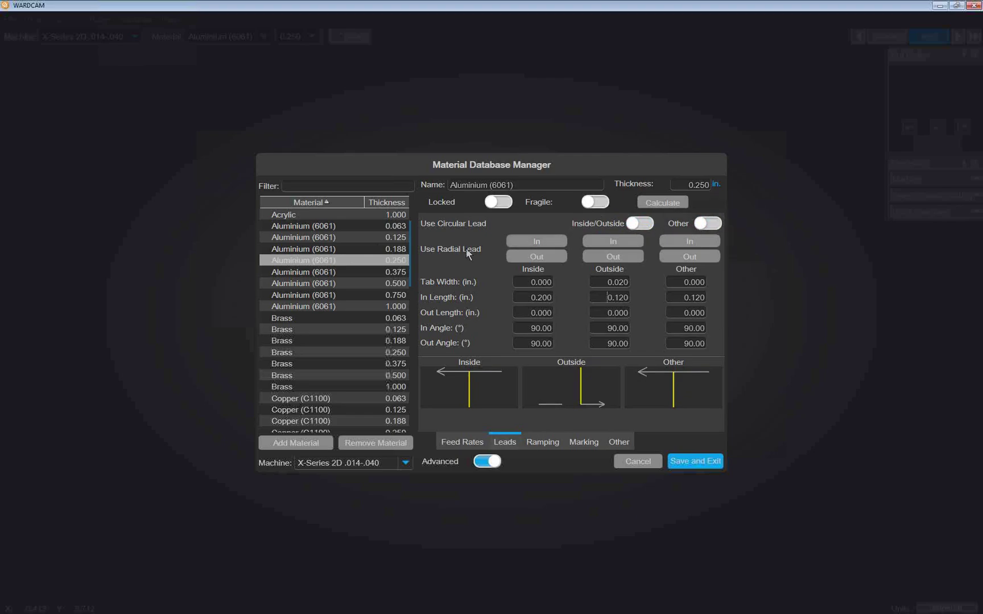
- Try radial lead-in and lead-out on inside cuts with an out length of .1 in., then switch both radial leads off
click(536, 242)
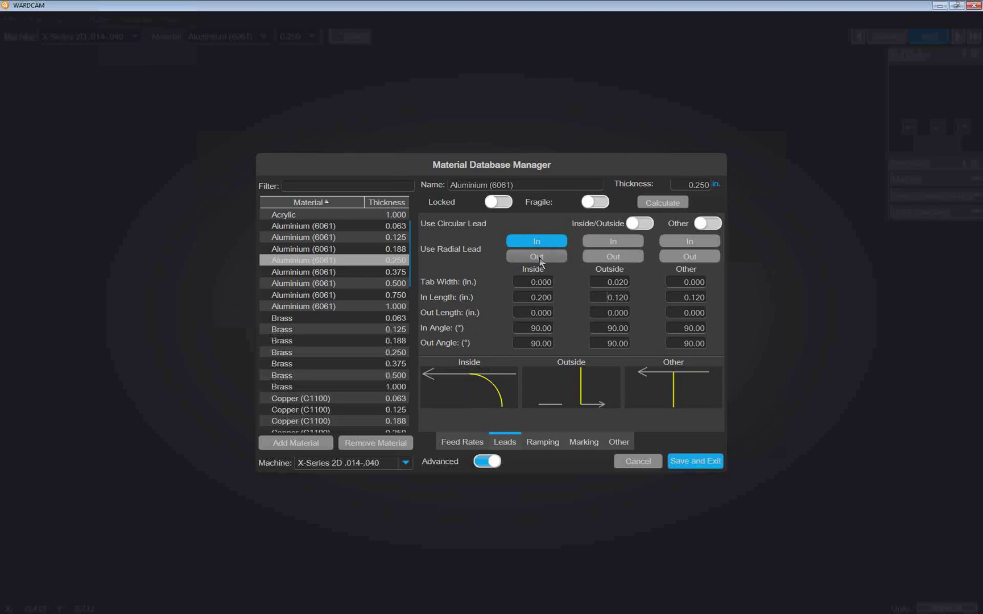
drag(529, 313, 588, 312)
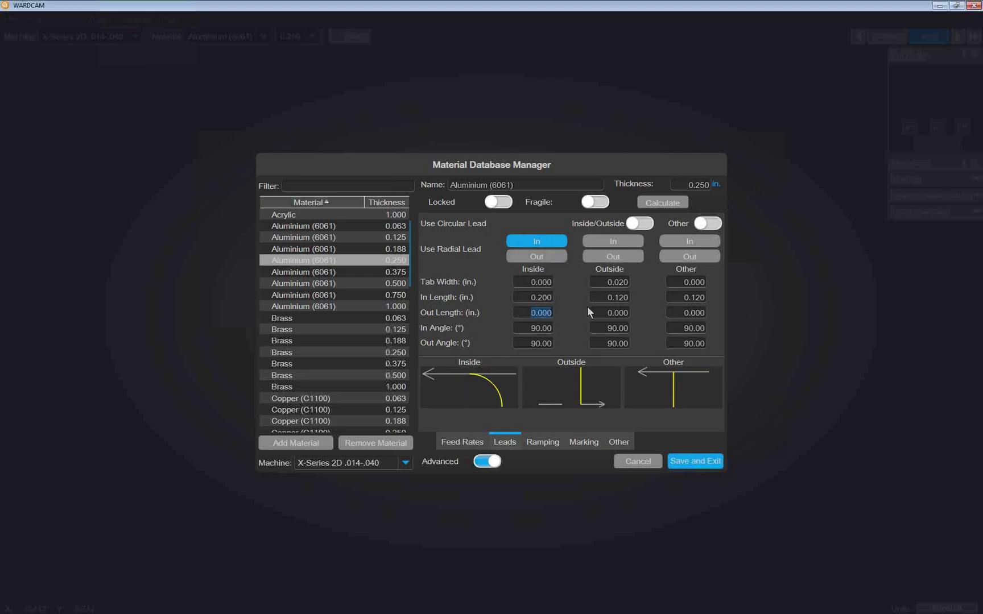
text(.1)
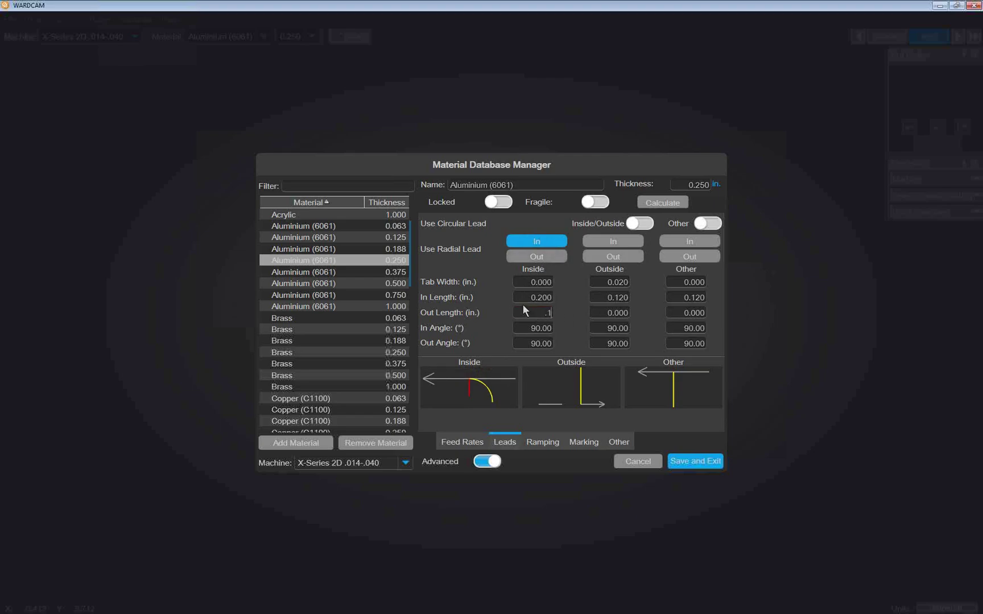
click(532, 256)
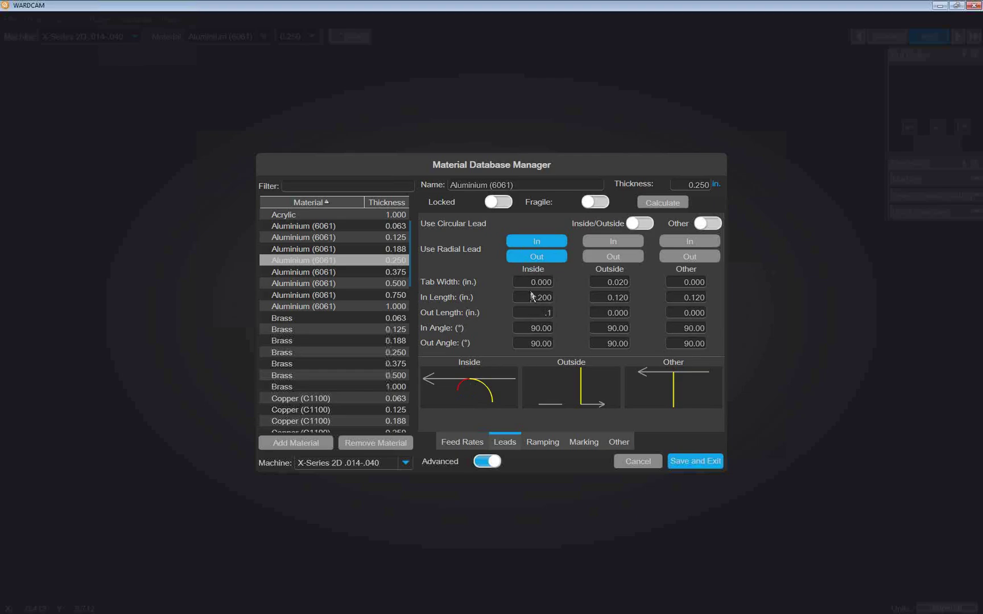
click(534, 242)
click(536, 257)
- Try radial lead-ins on the outside and other cuts, turn them off again and reset the inside out length to 0
click(612, 241)
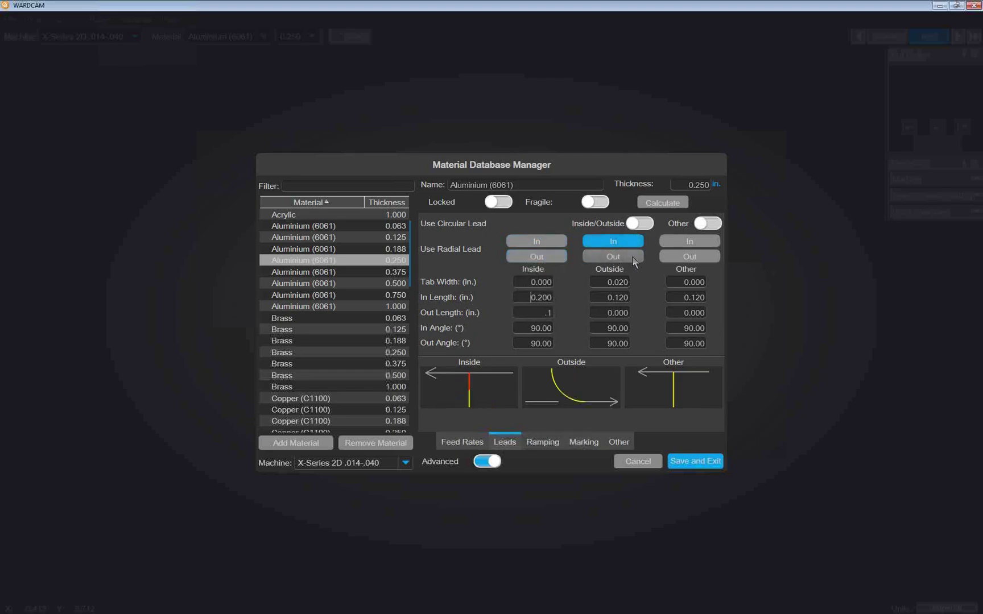
click(688, 243)
click(553, 243)
click(553, 243)
click(597, 241)
click(672, 244)
key(Tab)
text(0)
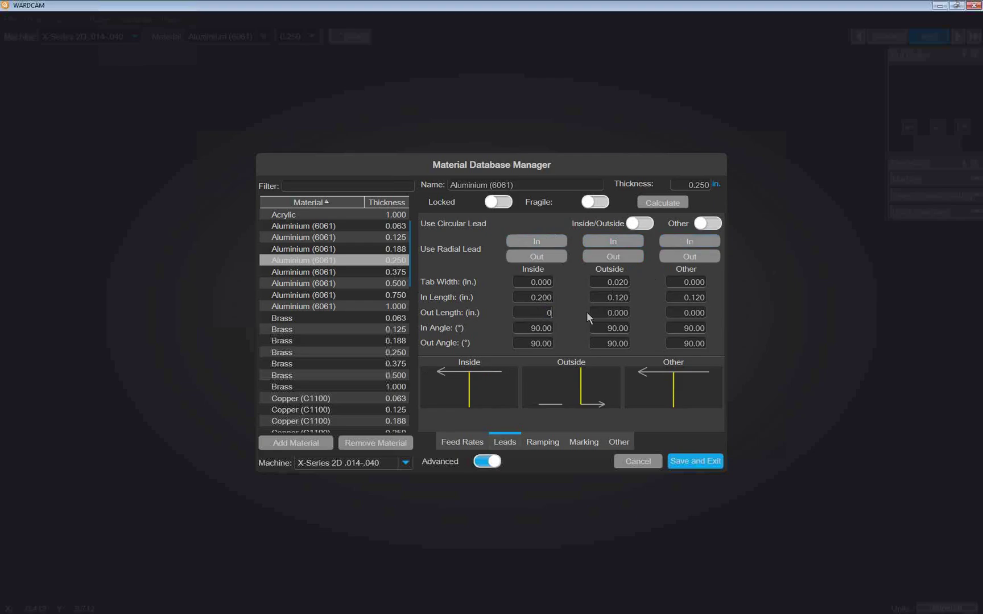
- Set the inside tab width of the 0.250 Aluminium (6061) material to -.02 in
double_click(535, 282)
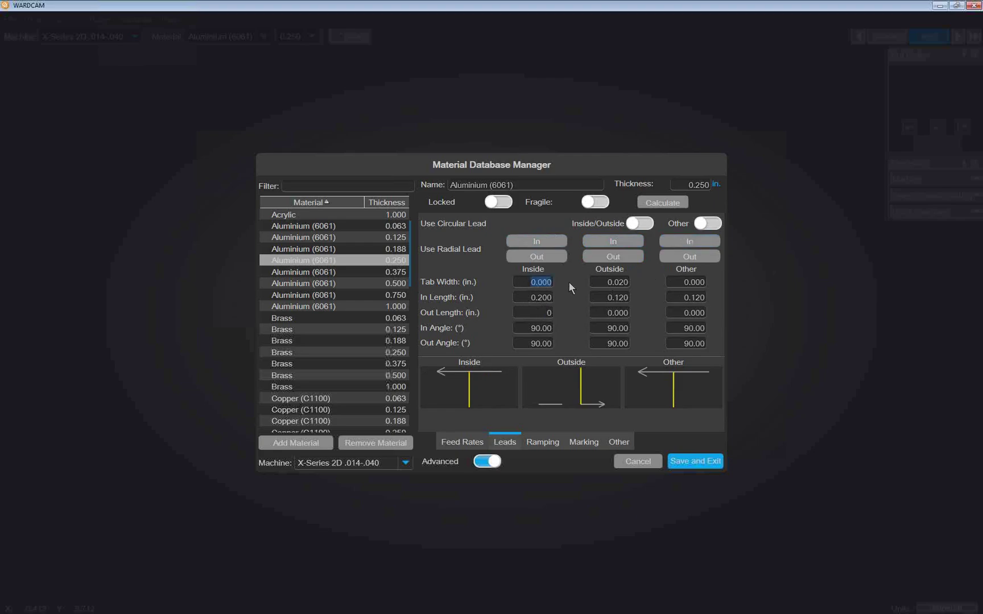
click(528, 282)
text(-.02)
click(533, 283)
click(615, 281)
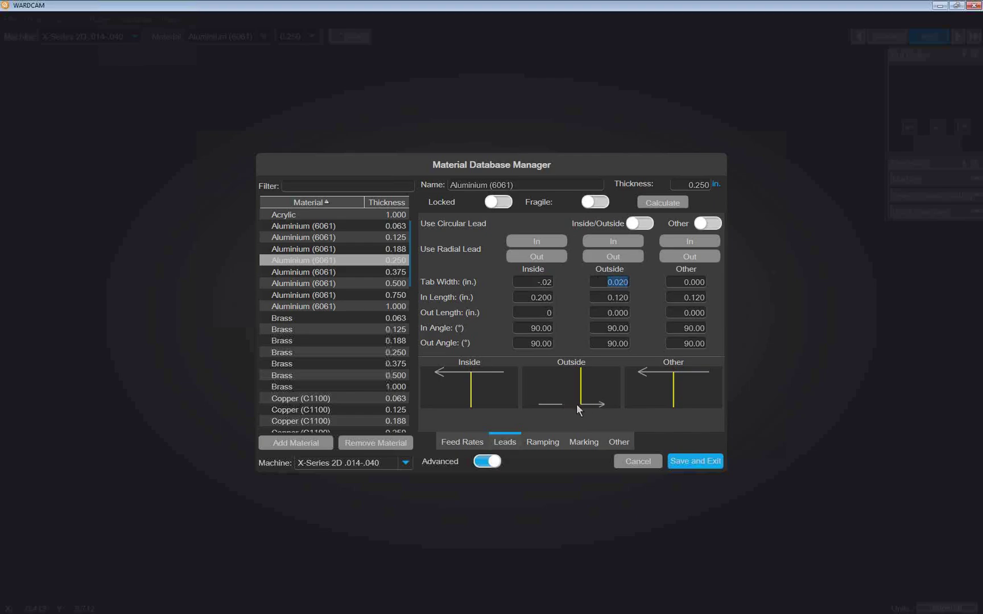
- Try an inside lead-in angle of 45°, then return it to 90°
click(537, 281)
key(Tab)
key(Tab)
key(Tab)
text(45)
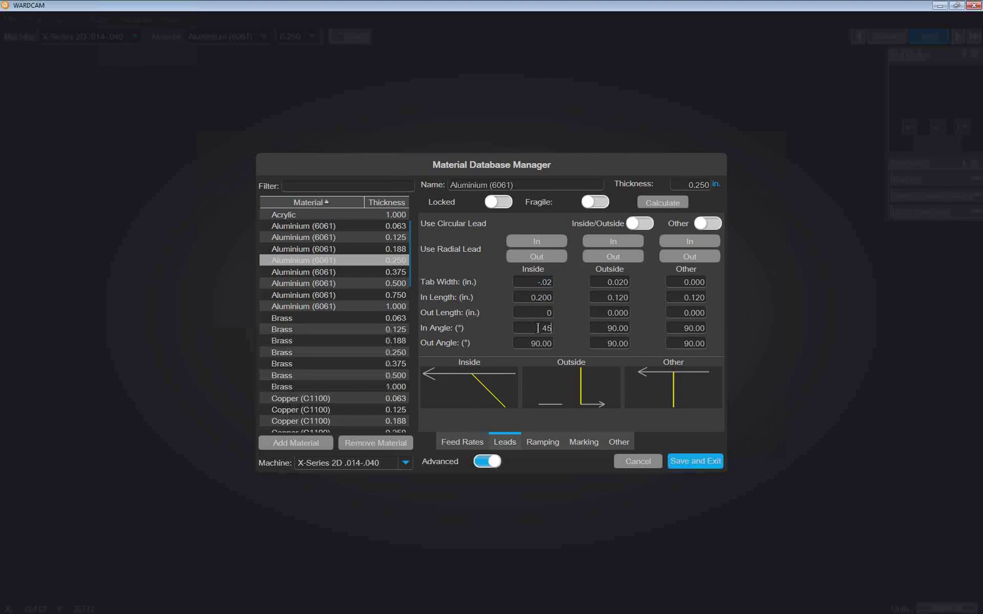
key(BackSpace)
key(BackSpace)
text(90)
- Review the feed rates, name and thickness of the 0.250 Aluminium (6061) material
click(469, 442)
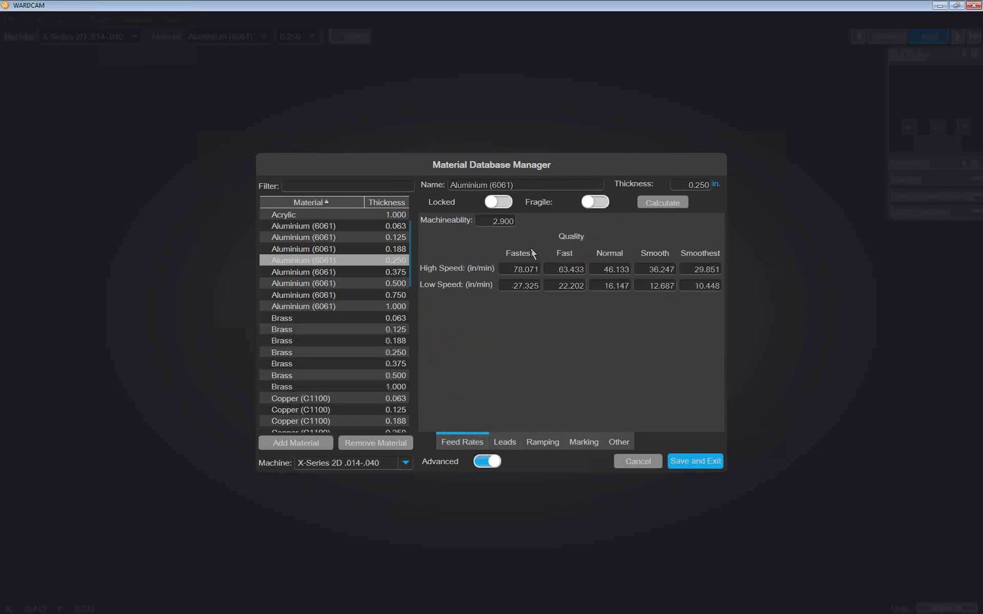
drag(517, 185, 406, 186)
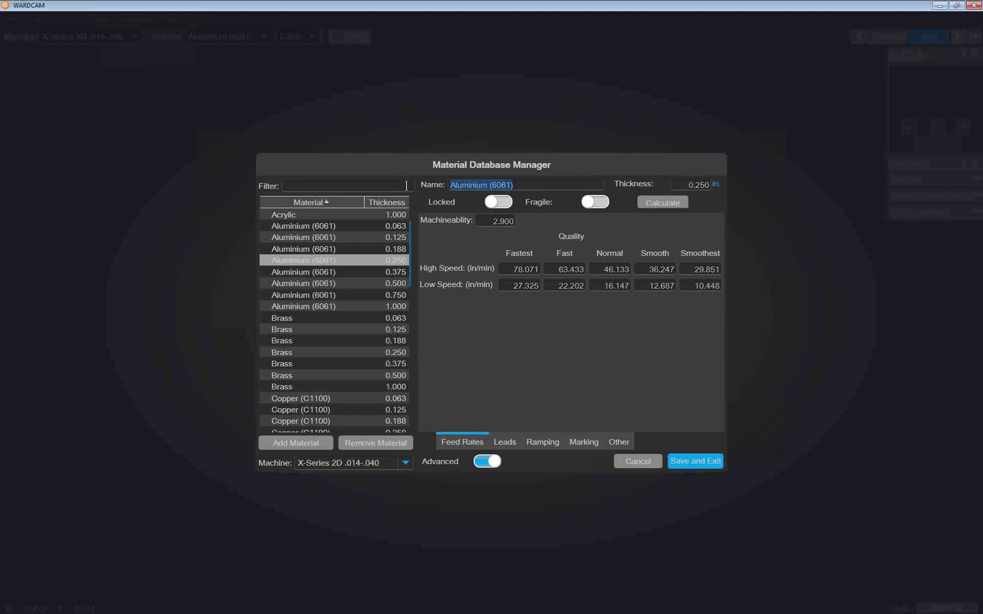
drag(676, 182, 734, 185)
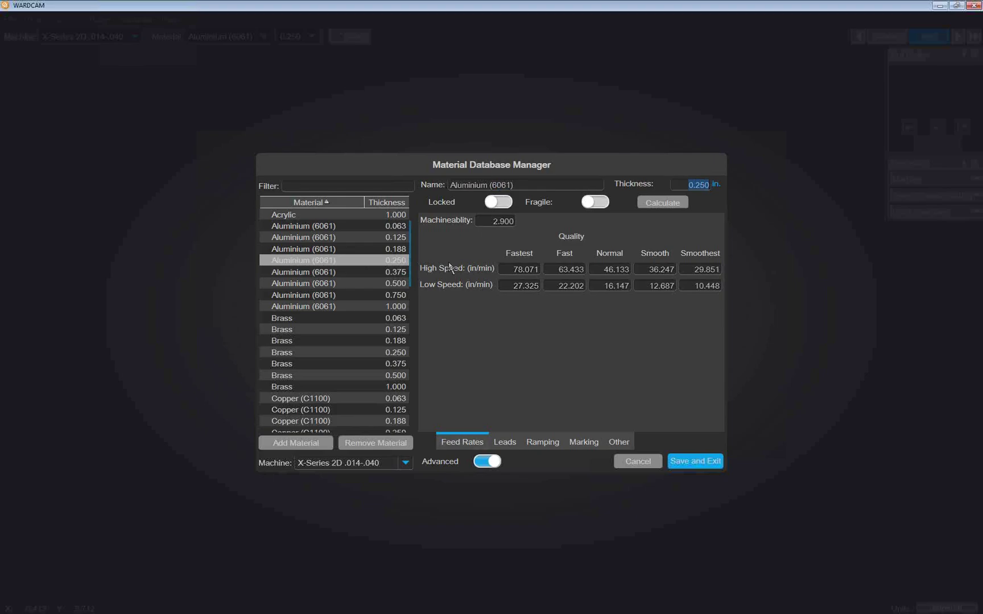
- Add a material based on the 1.000 Aluminium (6061) entry, set its thickness to 2 in. and calculate its feed rates
click(328, 308)
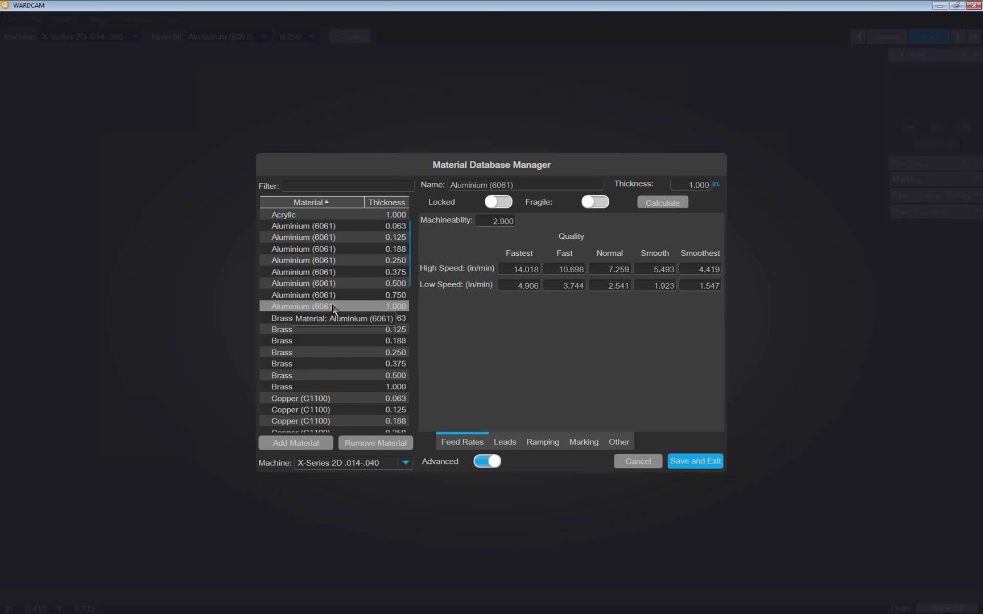
click(285, 447)
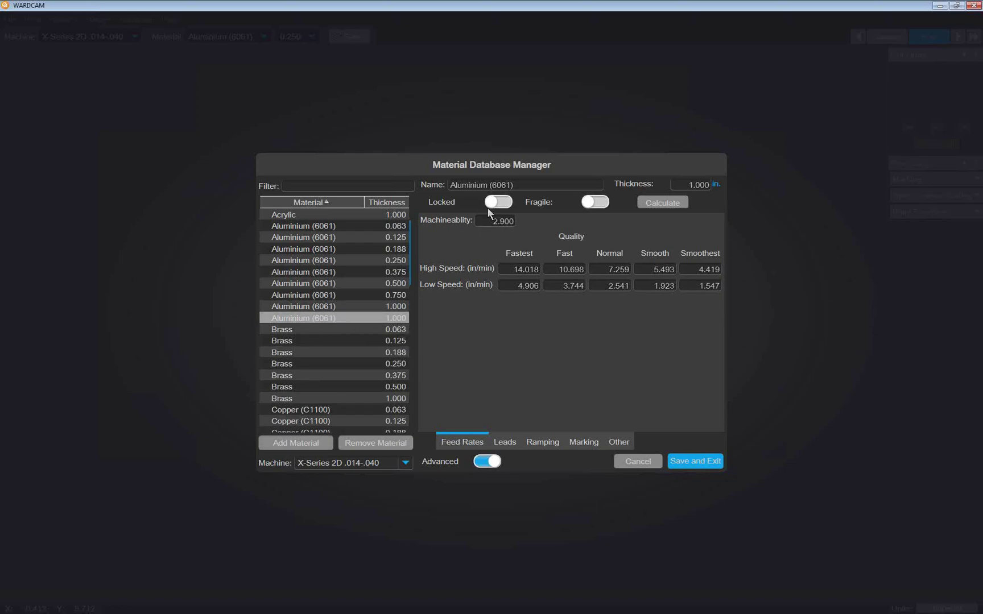
click(687, 185)
double_click(709, 188)
text(2)
drag(607, 269, 636, 270)
click(659, 204)
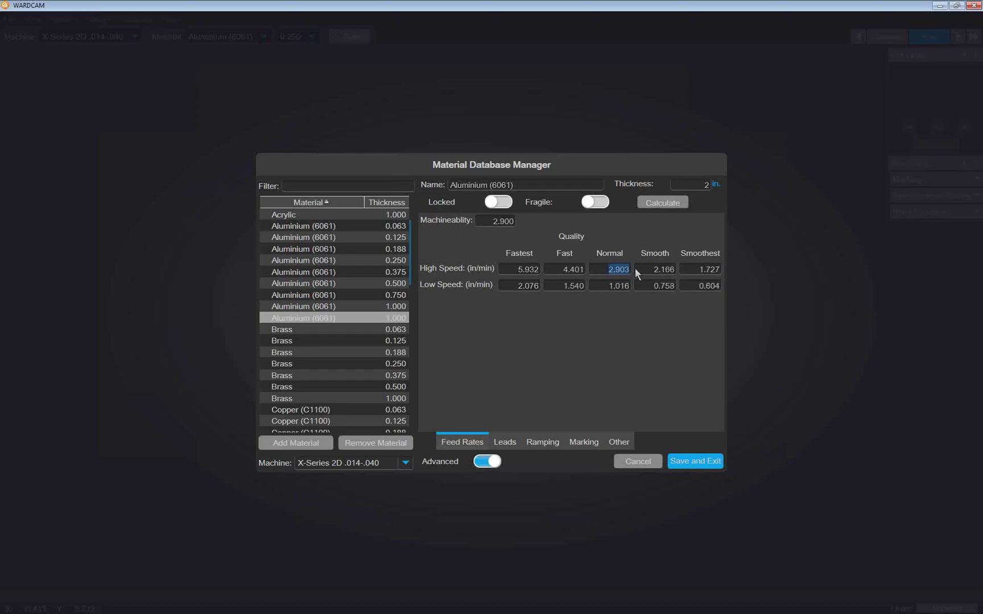
- Compare the machinability values of the new aluminium entry, 0.063 Titanium, 0.063 Steel (A36) and 0.750 Stainless Steel
click(695, 185)
drag(486, 220, 540, 223)
drag(410, 265, 409, 412)
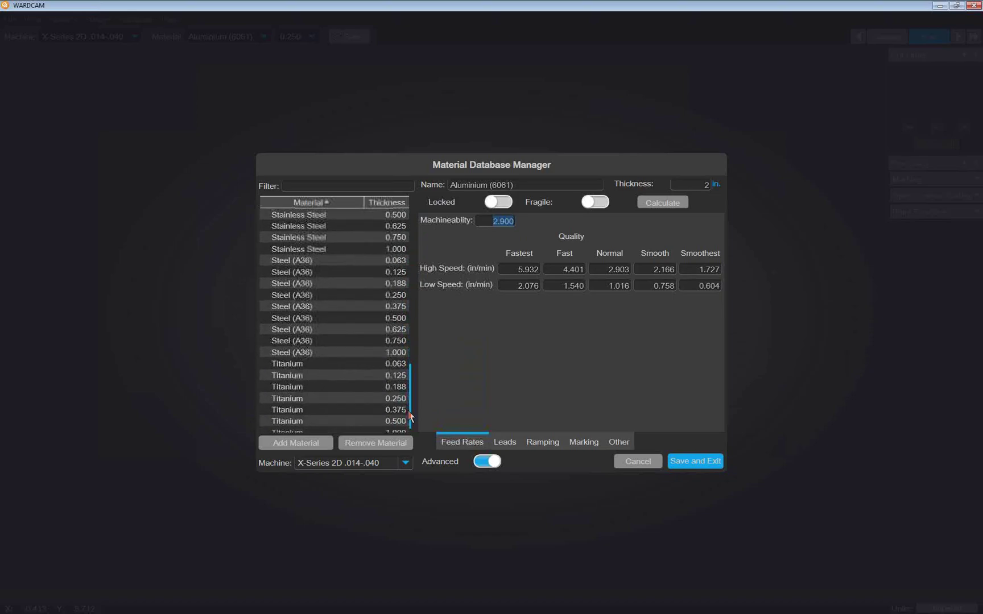
click(313, 365)
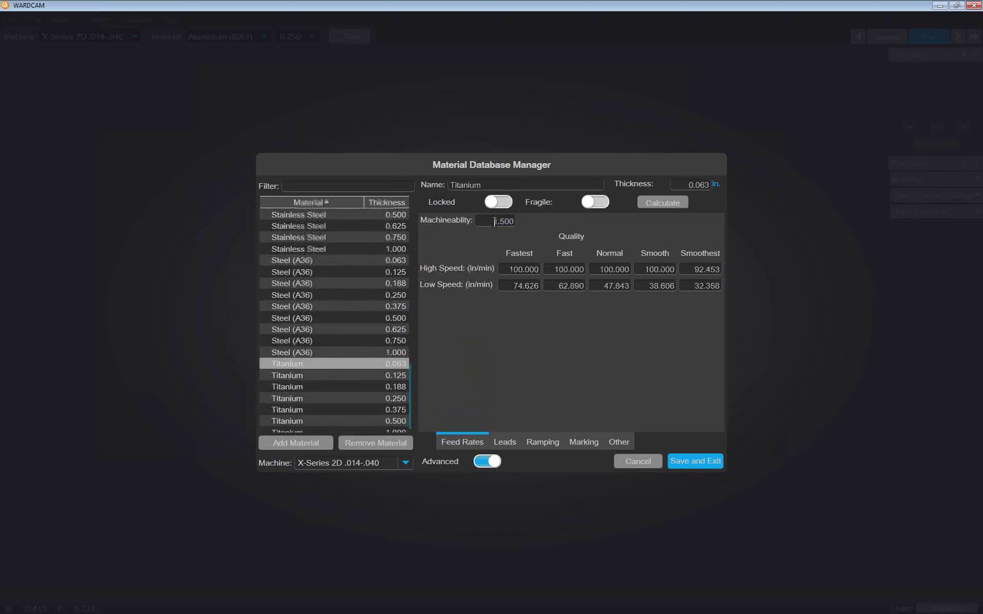
click(292, 261)
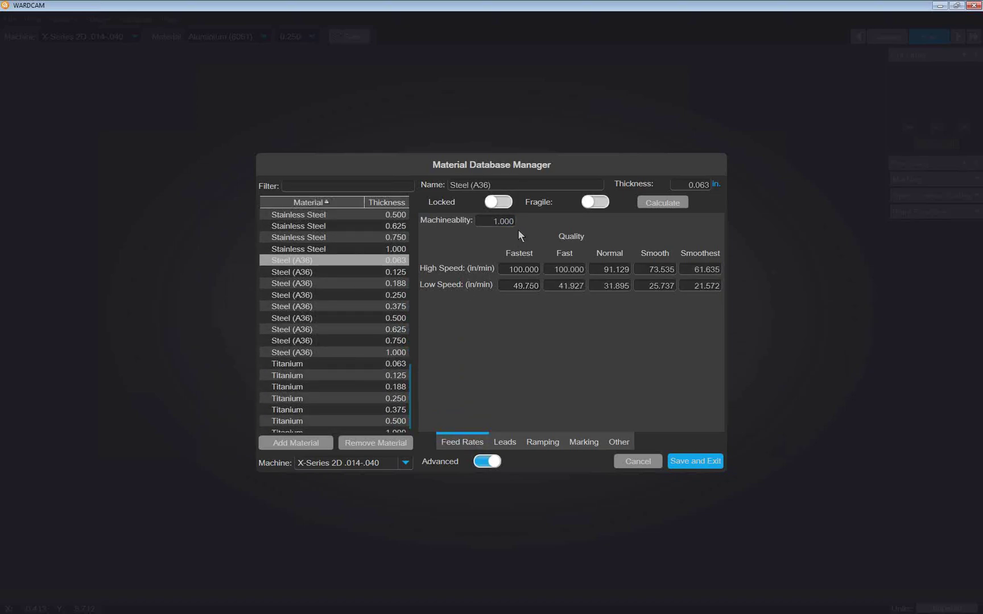
double_click(490, 221)
click(313, 237)
double_click(500, 223)
drag(410, 399, 417, 258)
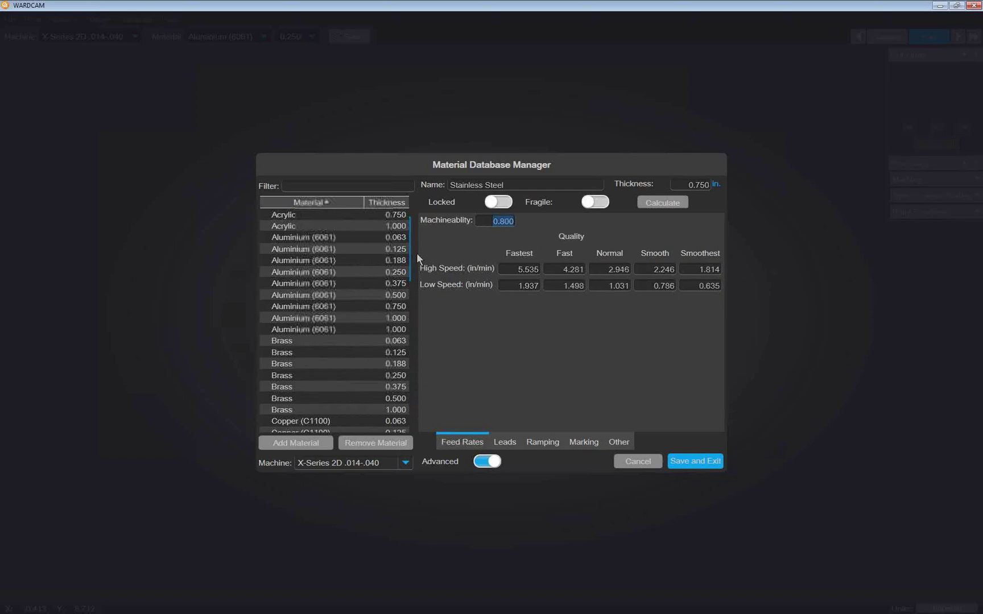
- Try a machinability of 2.8 for 0.250 Aluminium (6061), recalculating the feed rates, then restore 2.9 and recalculate
click(313, 274)
double_click(500, 221)
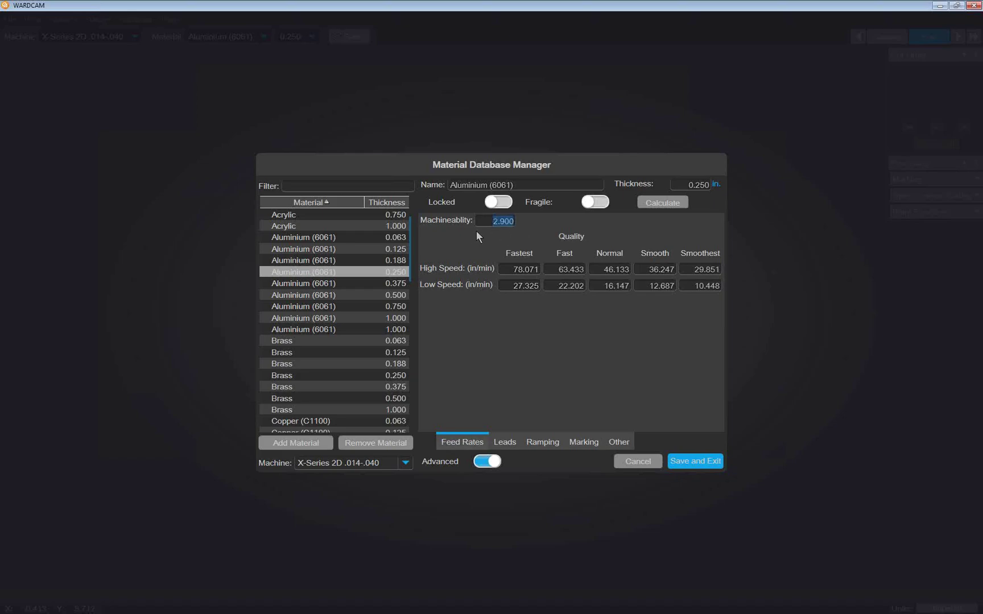
text(2.8)
click(660, 203)
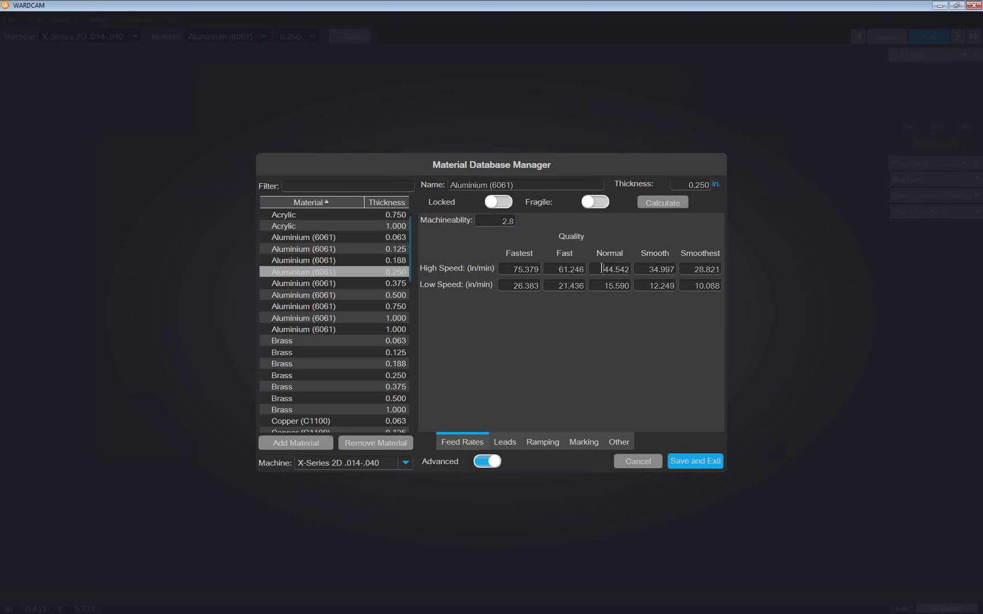
drag(503, 222, 573, 225)
text(2.9)
click(639, 205)
- Switch to the HyPrecision Cut Speed Calculator and examine the sample edge images for the Q5 Fine, Q3 Medium and Q1 Rough qualities
drag(410, 241, 412, 312)
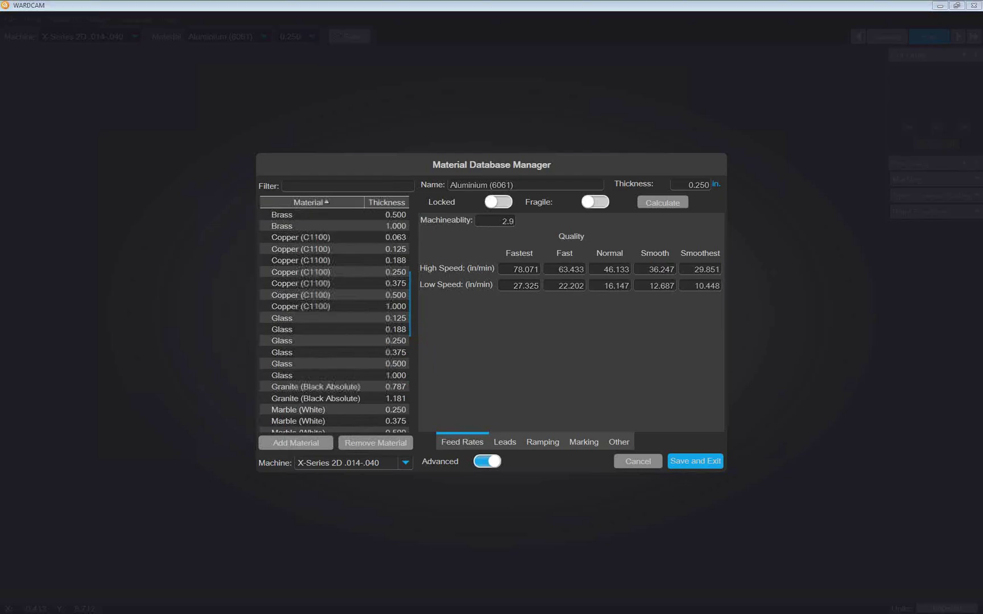
drag(622, 96, 357, 75)
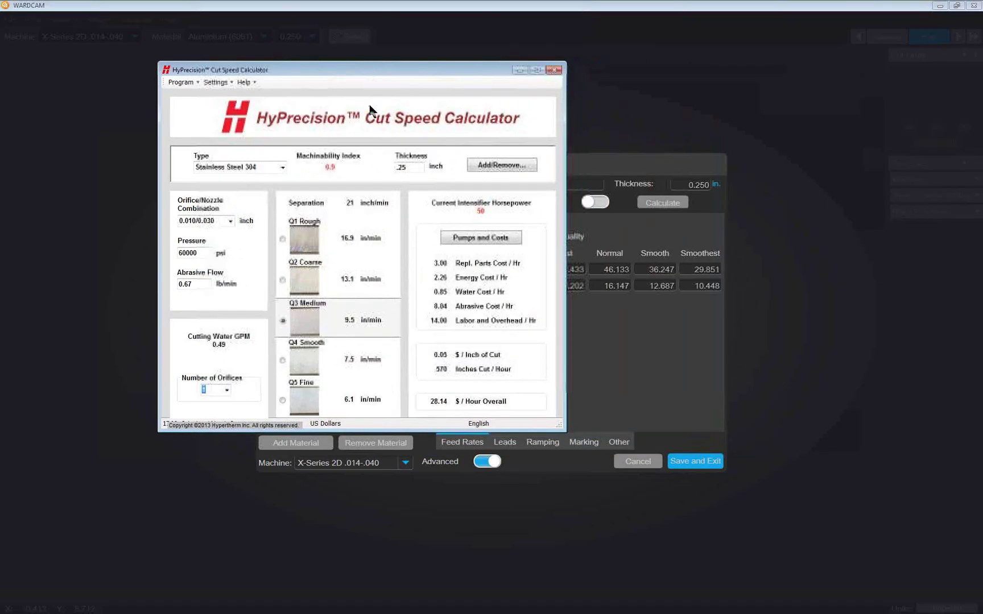
mouse_move(303, 404)
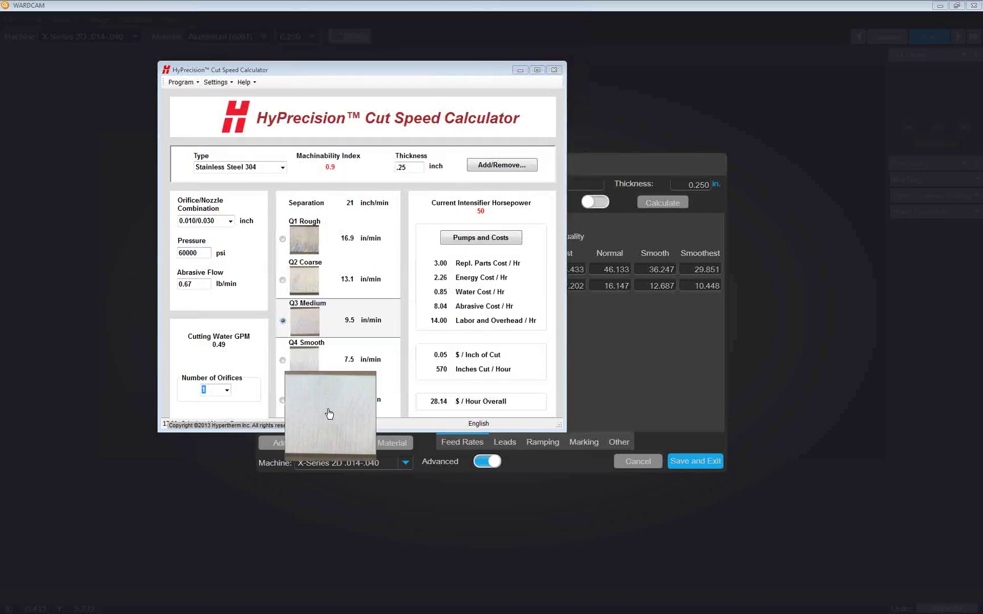
mouse_move(306, 320)
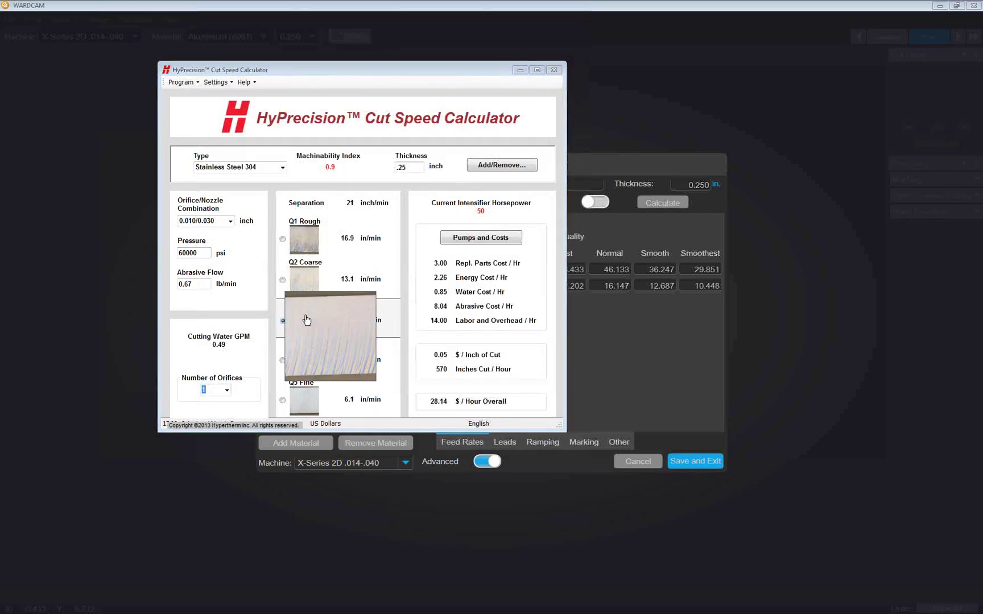
mouse_move(312, 240)
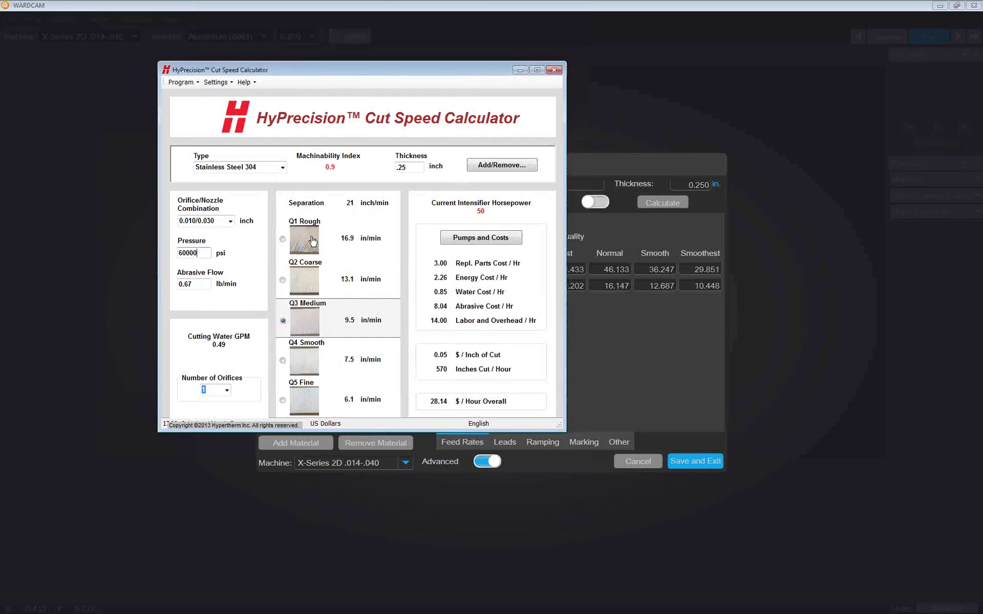
drag(397, 69, 418, 81)
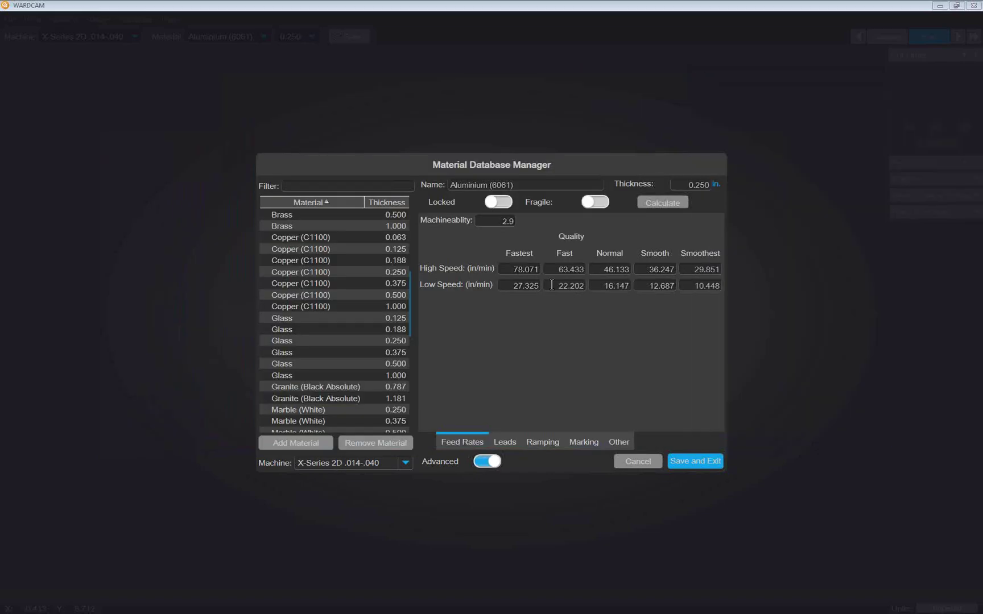
- Add a material based on the 0.250 Aluminium (6061) entry and name it Kryptonite
click(492, 220)
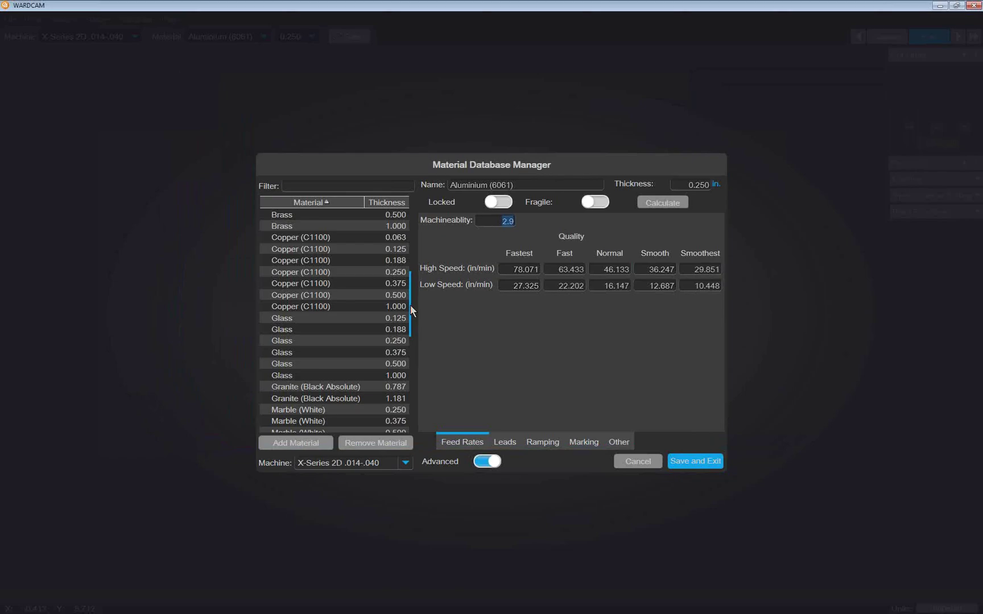
drag(410, 305, 410, 309)
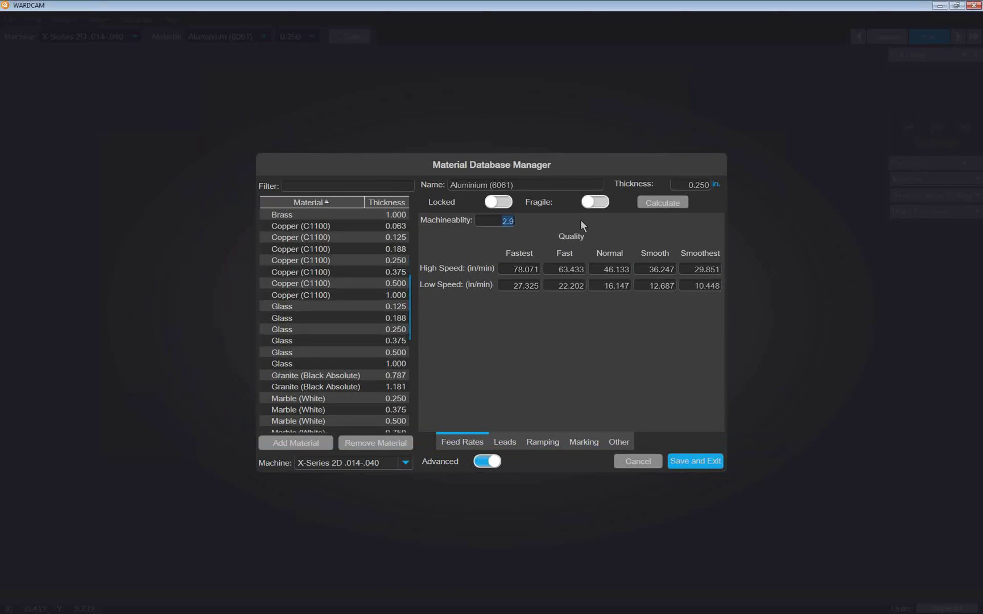
drag(411, 309, 407, 266)
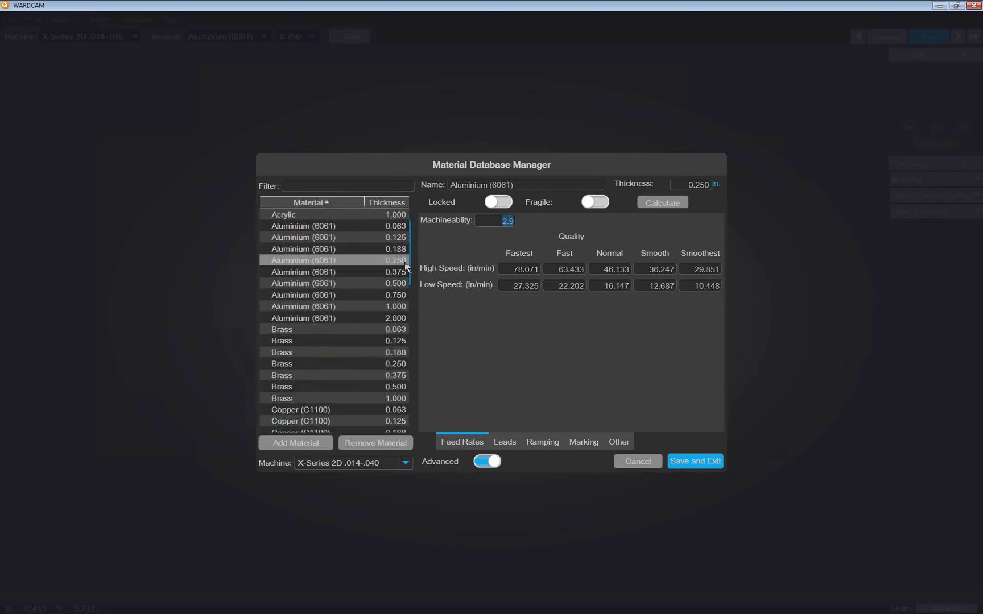
click(287, 443)
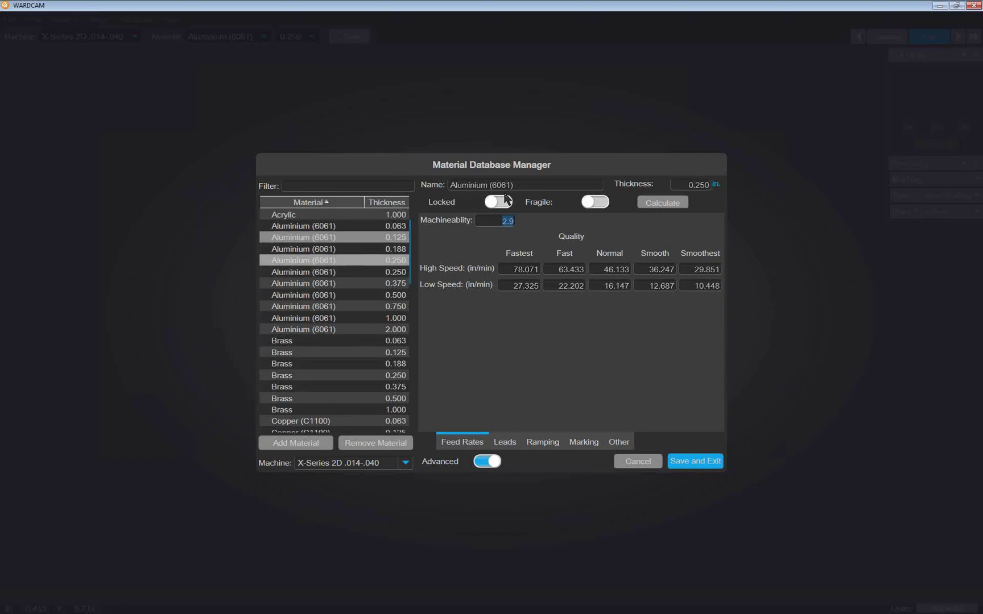
click(548, 184)
drag(548, 184, 415, 186)
text(Kr)
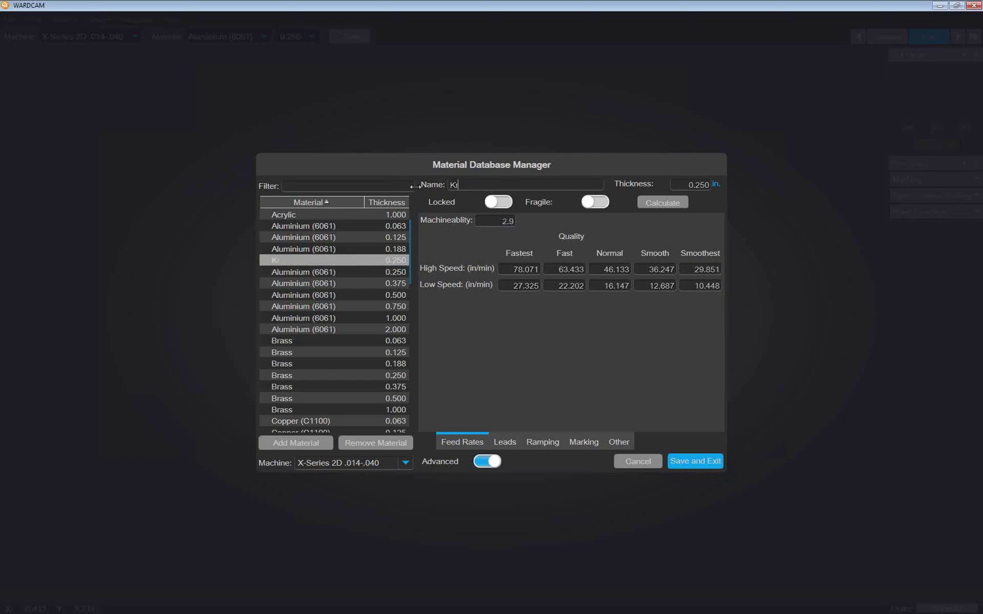
text(yptonite)
- Try machinability values of 1 and 0.6 for Kryptonite, recalculating the feed rates each time
drag(688, 182, 717, 182)
click(500, 222)
drag(601, 270, 631, 270)
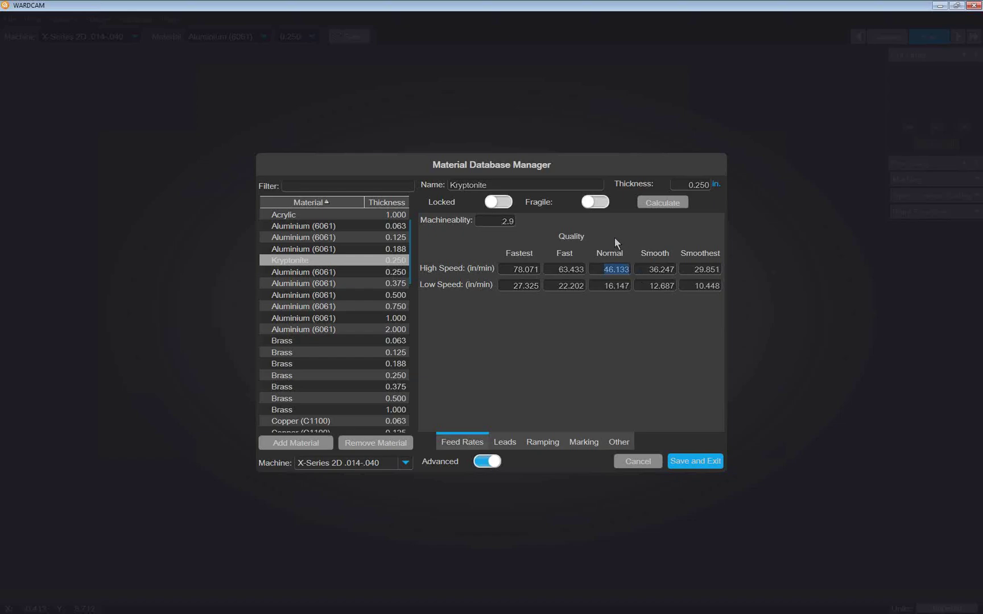
drag(500, 222, 553, 220)
text(1)
click(660, 203)
drag(603, 270, 634, 271)
double_click(512, 222)
text(.6)
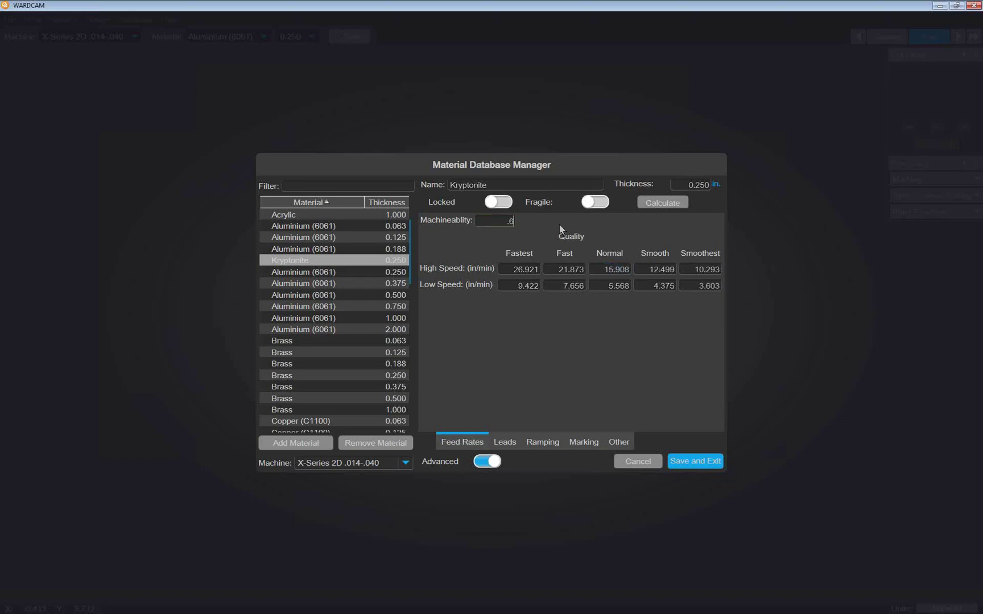
click(663, 204)
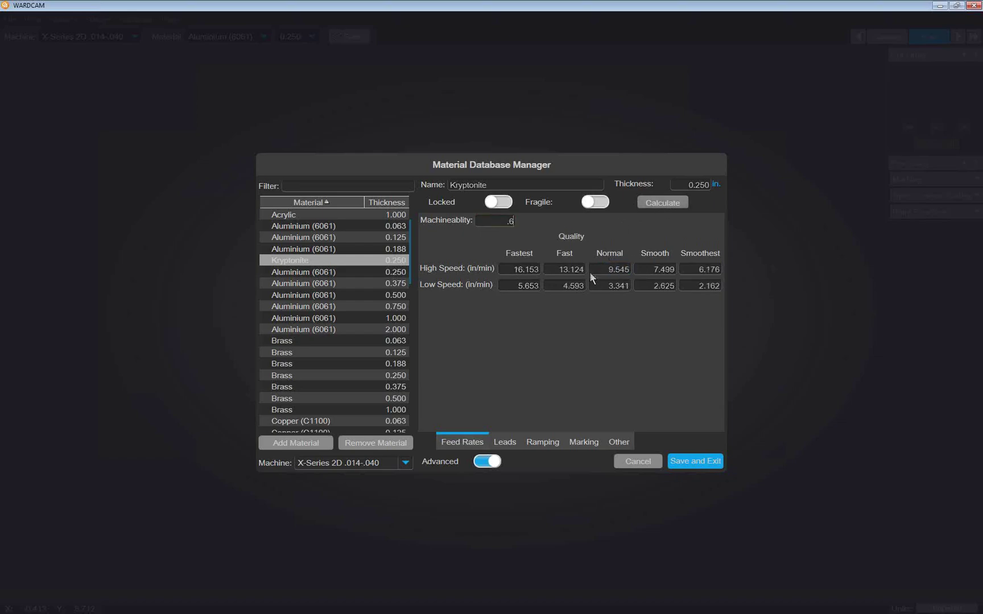
- Try machinability values of 0.7, 0.65 and 0.62 for Kryptonite, recalculating the feed rates after each one
double_click(510, 221)
text(.7)
click(653, 204)
double_click(510, 222)
text(.65)
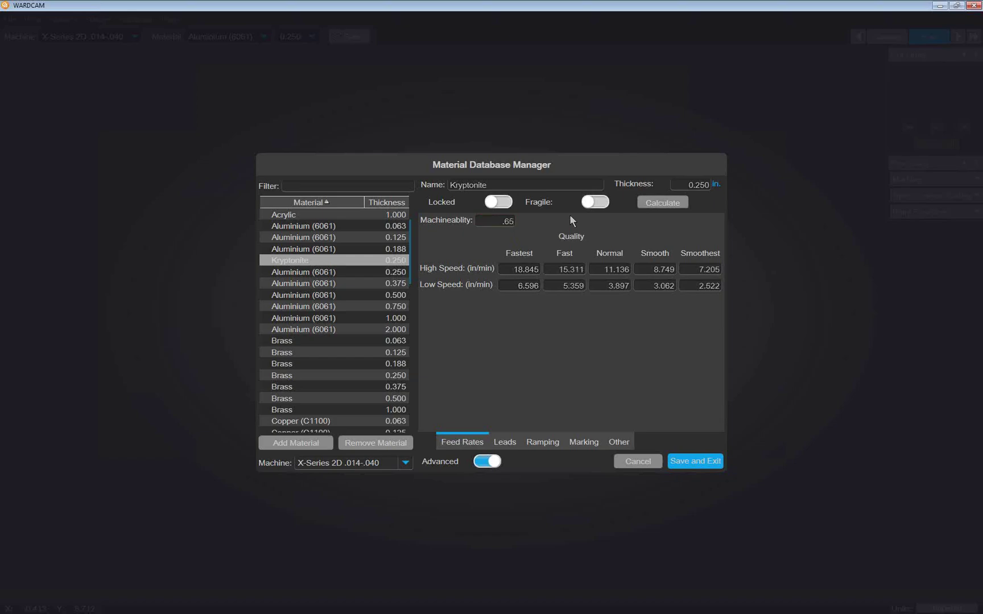
click(653, 203)
drag(602, 270, 635, 265)
drag(498, 224, 571, 215)
text(.62)
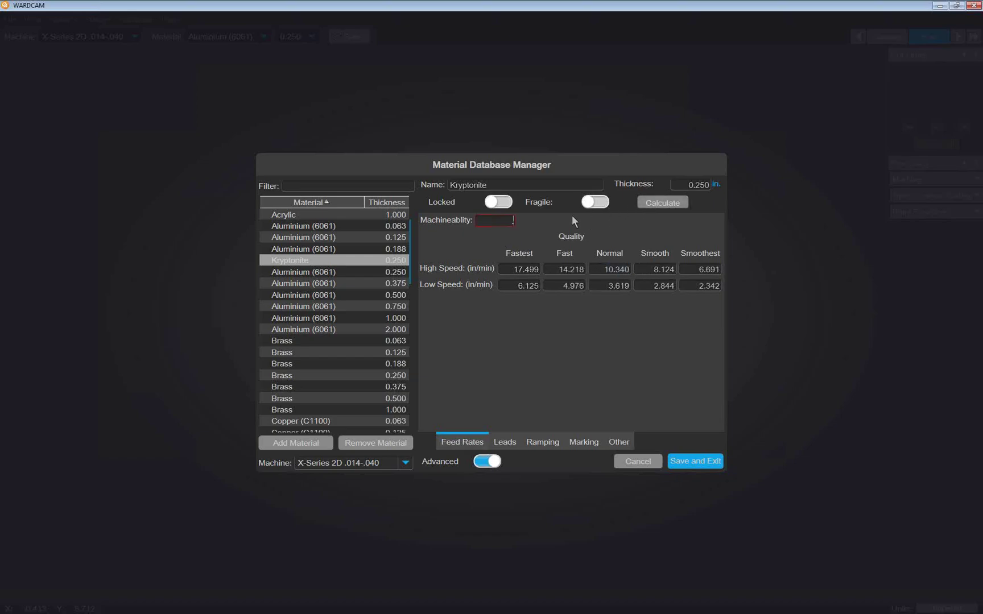
click(657, 204)
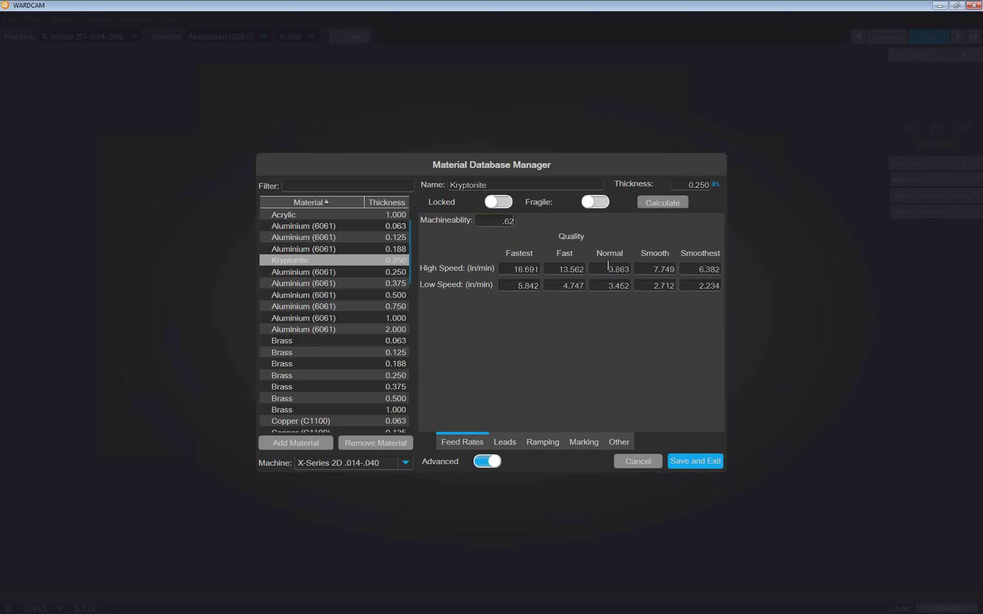
- Set Kryptonite's machinability to 0.63 and recalculate its feed rates
drag(505, 223, 558, 222)
key(BackSpace)
text(.63)
click(660, 204)
drag(604, 269, 630, 269)
- Try a manual high-speed feed rate of 6 in/min for Kryptonite's Smoothest quality
drag(689, 274, 717, 275)
drag(508, 269, 547, 271)
click(561, 269)
drag(651, 269, 748, 272)
text(6)
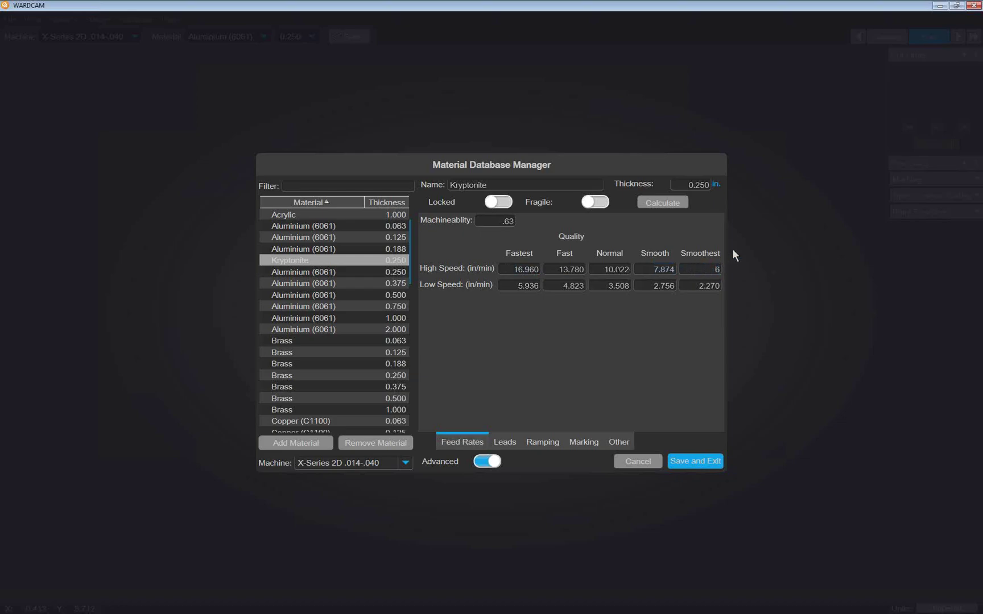
click(692, 284)
- Lock the Kryptonite material entry
click(499, 203)
click(493, 205)
click(507, 205)
- Examine Kryptonite's machinability and its high- and low-speed feed rates, especially for the Smooth and Smoothest qualities
drag(495, 219, 536, 227)
click(510, 267)
drag(697, 269, 735, 266)
drag(698, 286, 708, 284)
click(697, 269)
drag(695, 269, 731, 273)
drag(653, 269, 675, 274)
click(674, 270)
drag(698, 269, 722, 292)
drag(652, 286, 721, 273)
click(693, 269)
- Examine Kryptonite's ramp down distance, ramp up distance and ramp steps for the Smoothest quality
click(542, 443)
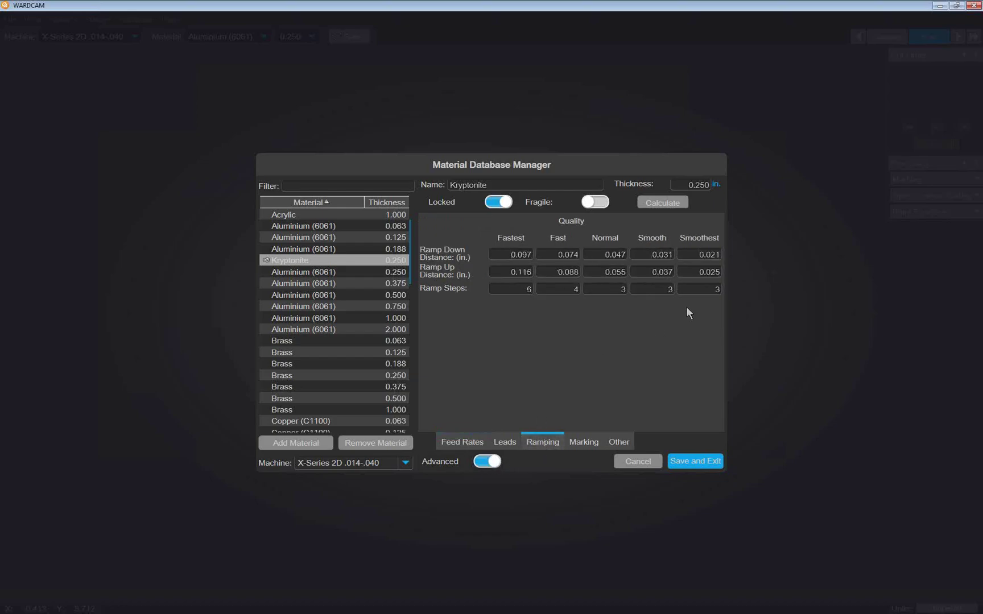
drag(689, 254, 738, 258)
click(690, 270)
drag(690, 271, 720, 272)
drag(692, 253, 725, 257)
double_click(716, 289)
click(655, 292)
- Raise the ramp steps of the 2.000 Aluminium (6061) entry, using 5 for the Smoothest quality and values up to 10 for the faster ones
click(326, 330)
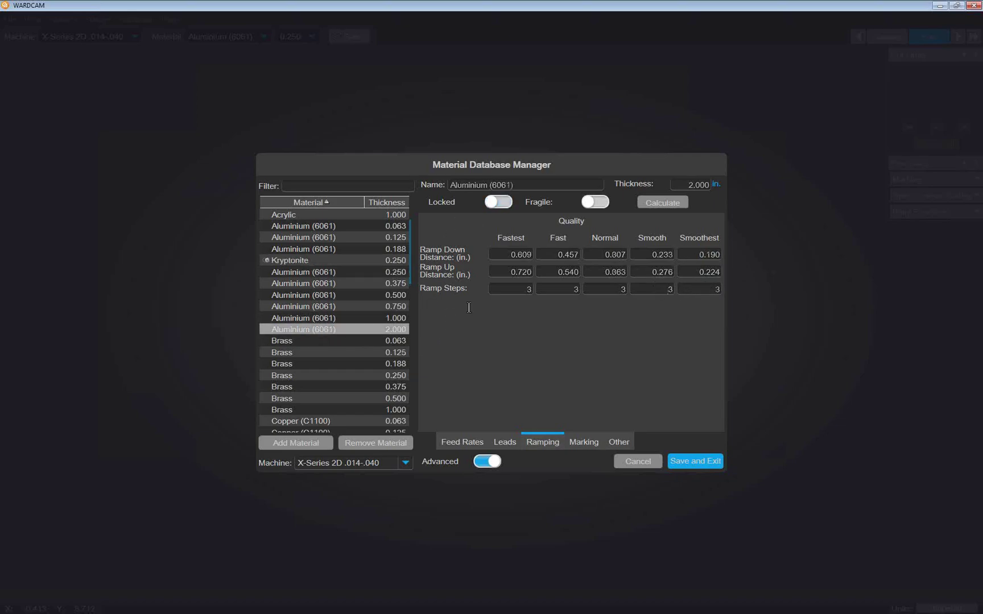
drag(691, 257, 670, 287)
click(670, 288)
drag(708, 289, 759, 285)
text(5)
double_click(622, 289)
text(510)
key(shift+Tab)
text(10)
- Set the marking point dwell of the 2.000 Aluminium (6061) entry to 0.01 s
click(586, 443)
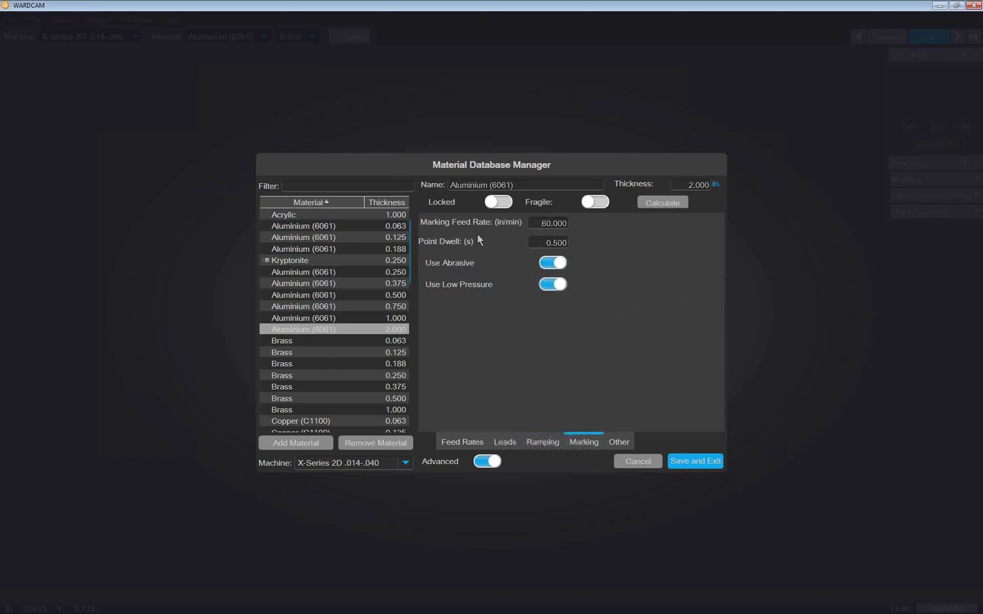
drag(540, 223, 581, 228)
drag(531, 243, 592, 251)
text(0)
drag(533, 242, 596, 247)
- Try the marking abrasive and low-pressure options on and off, ending with abrasive disabled and low pressure enabled
click(553, 264)
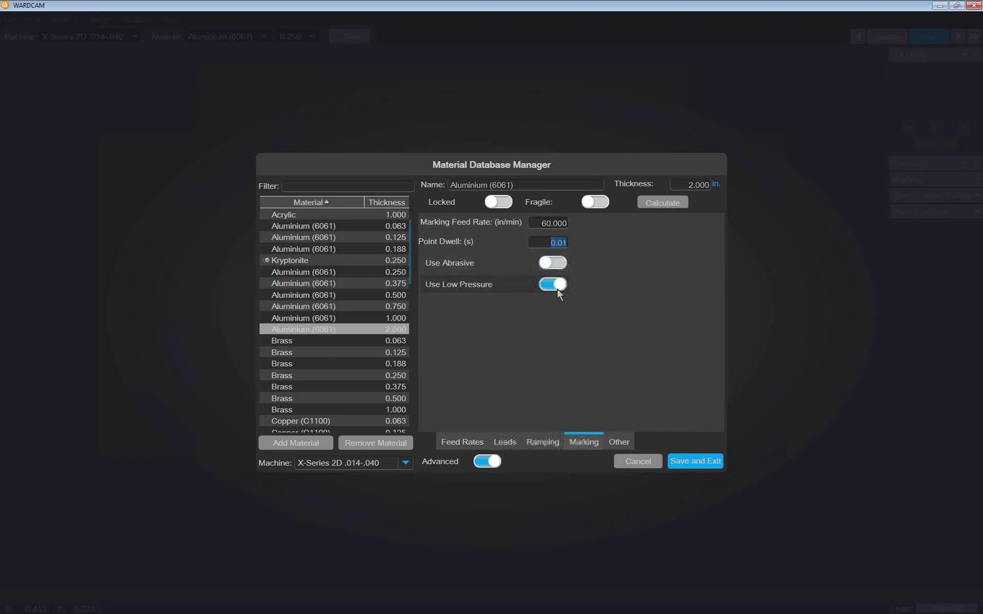
click(534, 223)
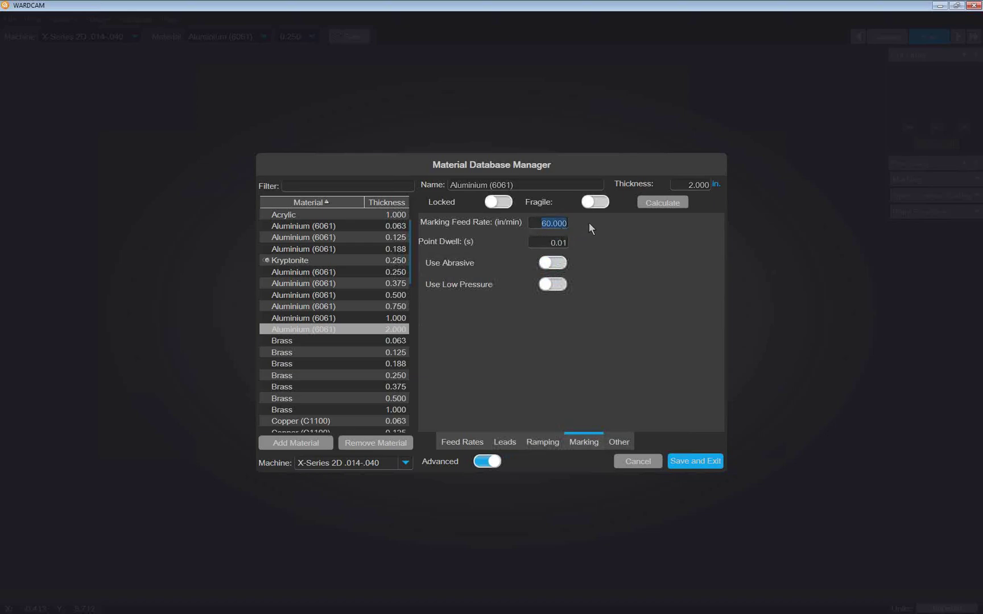
click(560, 264)
click(558, 284)
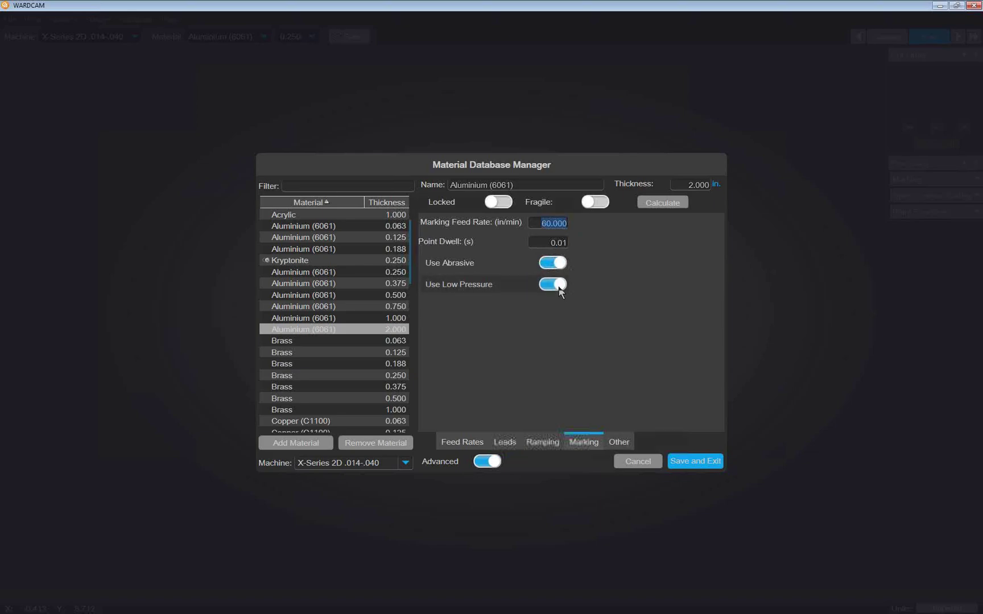
click(547, 265)
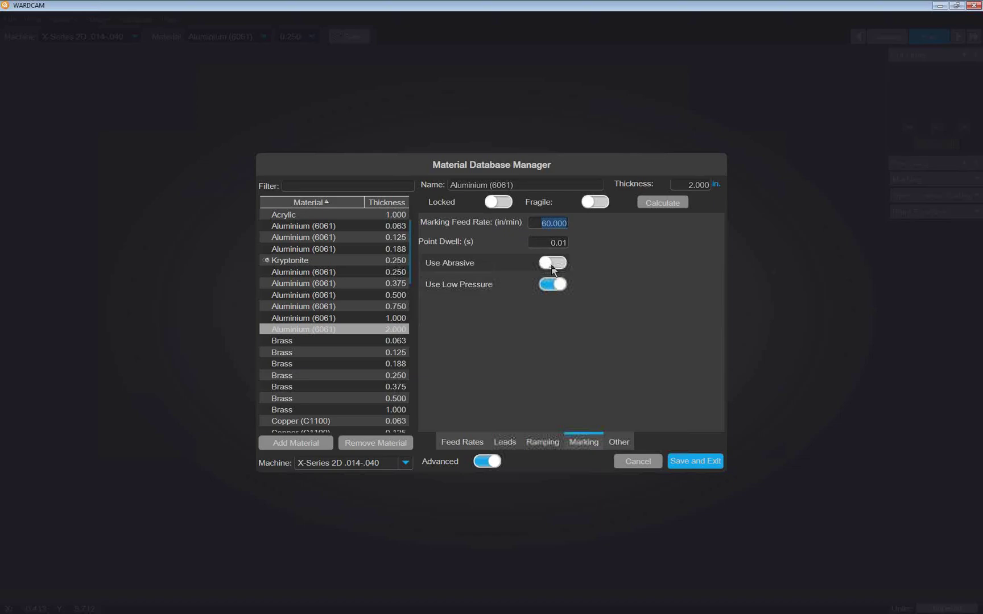
click(554, 285)
click(553, 284)
- Set Kryptonite's lead-in feed rates for inside, outside and other contours to 25%
click(619, 442)
drag(540, 231, 722, 231)
drag(541, 232, 563, 232)
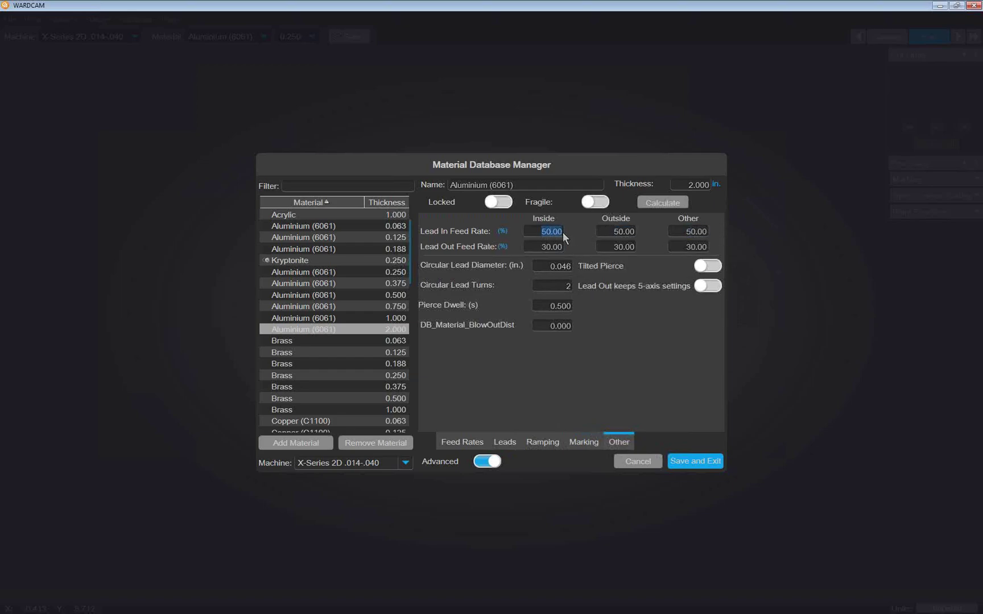
click(614, 232)
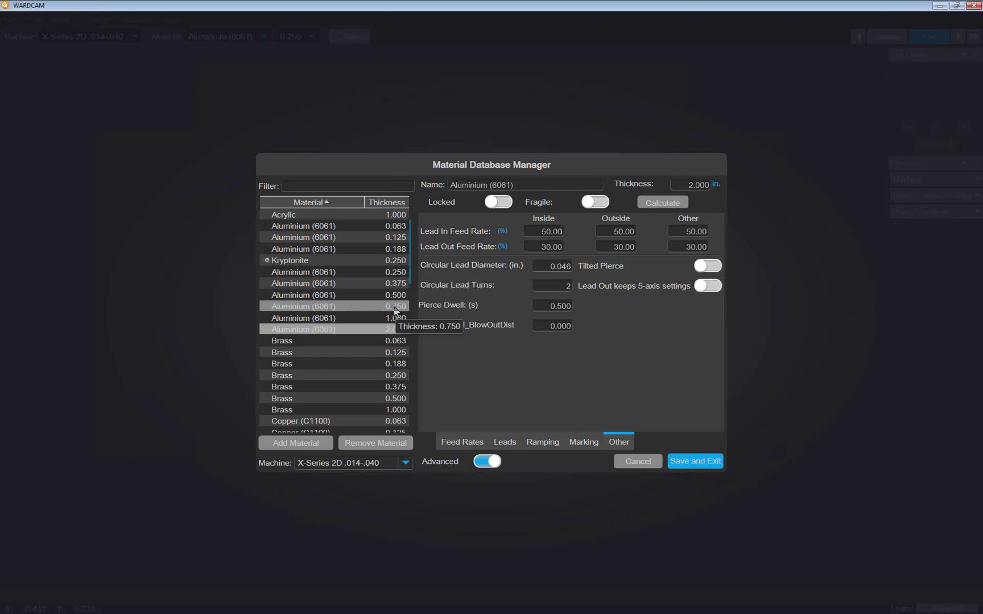
click(395, 262)
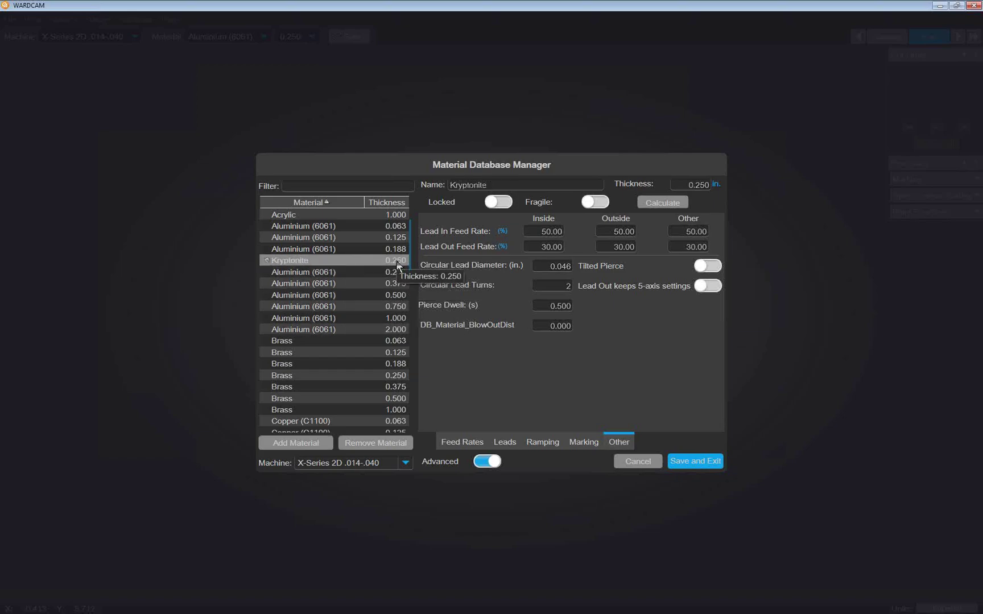
click(530, 232)
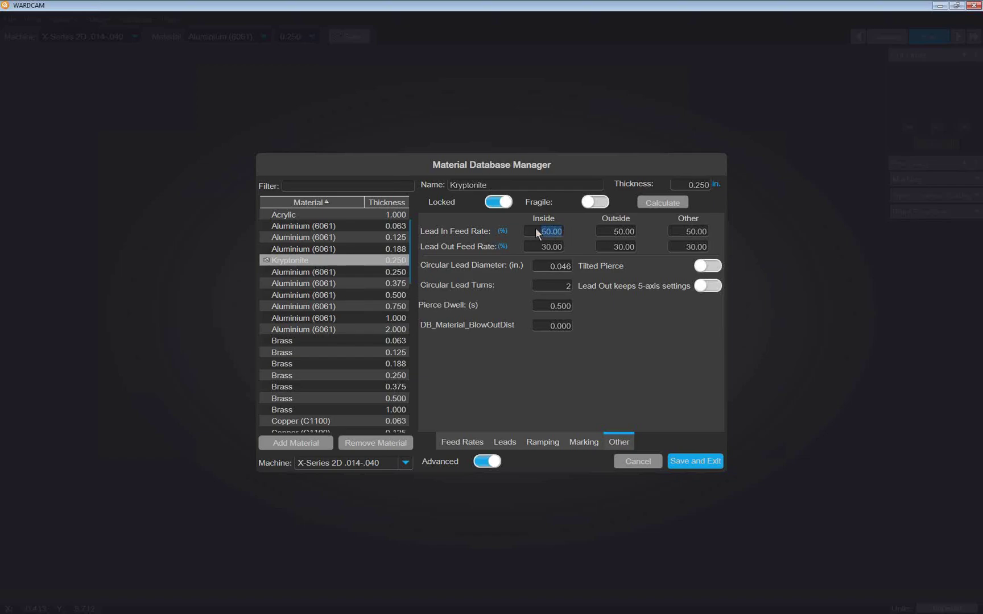
text(25)
click(626, 232)
text(25)
click(686, 233)
text(25)
- Examine Kryptonite's lead-out feed rates, circular lead diameter and turns, pierce dwell and blow-out distance
click(549, 232)
click(538, 246)
click(619, 247)
click(673, 245)
click(550, 266)
click(569, 266)
drag(552, 286, 593, 286)
drag(547, 306, 589, 310)
click(549, 305)
drag(548, 326, 615, 325)
drag(548, 325, 592, 326)
click(549, 327)
- Add a material based on Kryptonite, set its thickness to 0.5 in. with recalculated feed rates, and save the material database
click(463, 443)
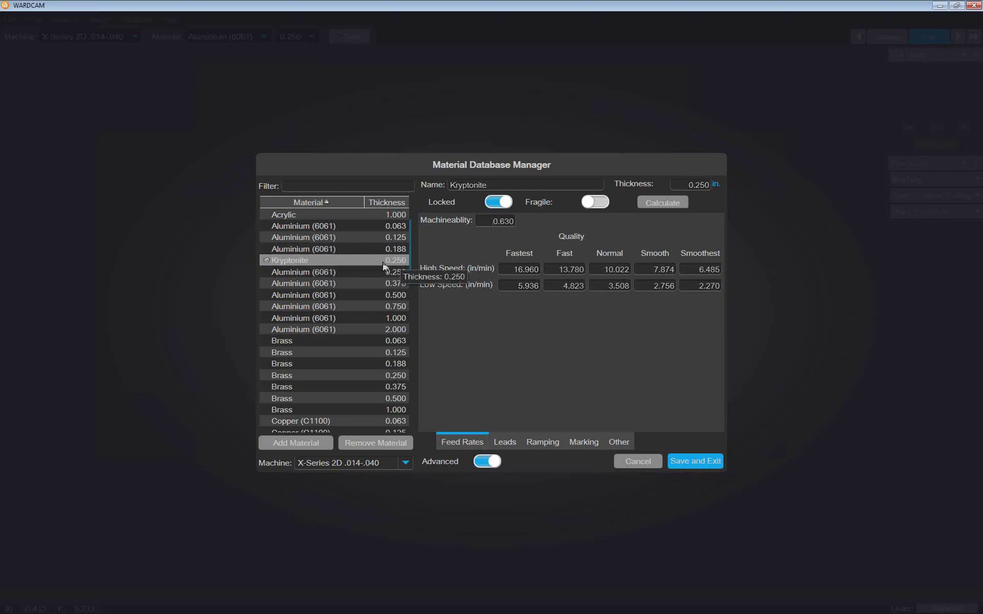
click(292, 448)
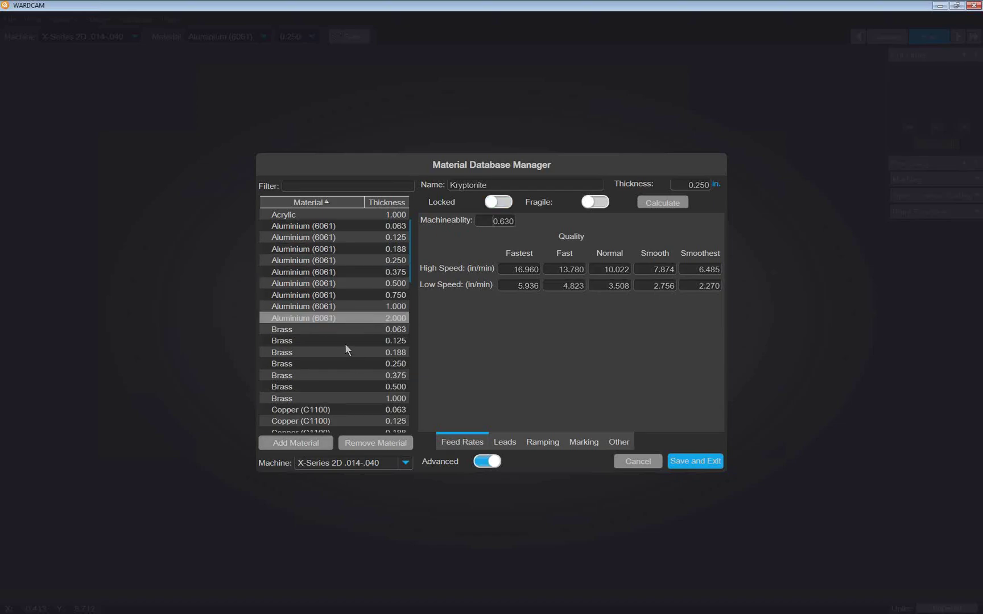
scroll(352, 341, down, 5)
scroll(352, 341, down, 3)
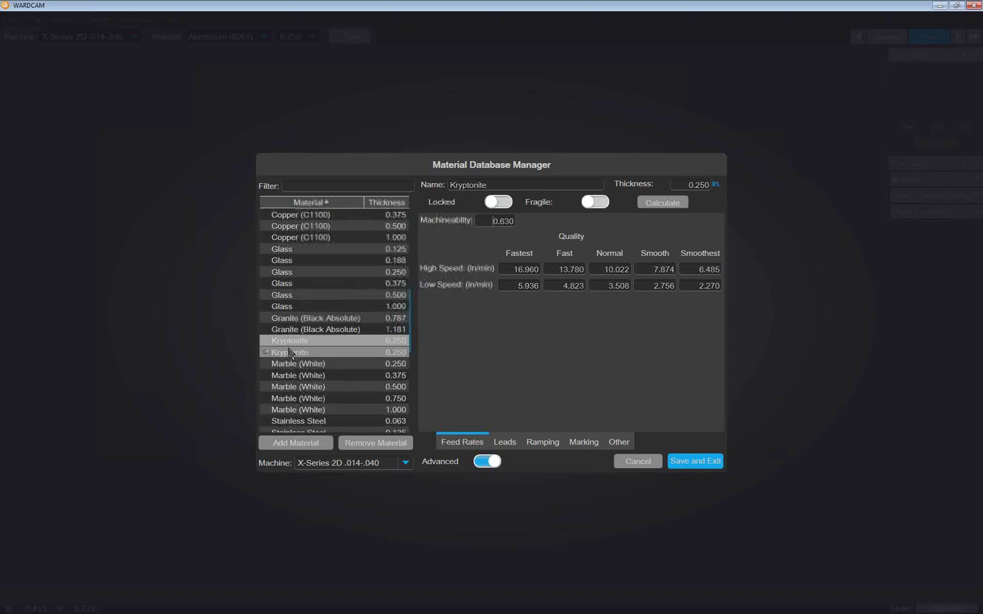
click(307, 343)
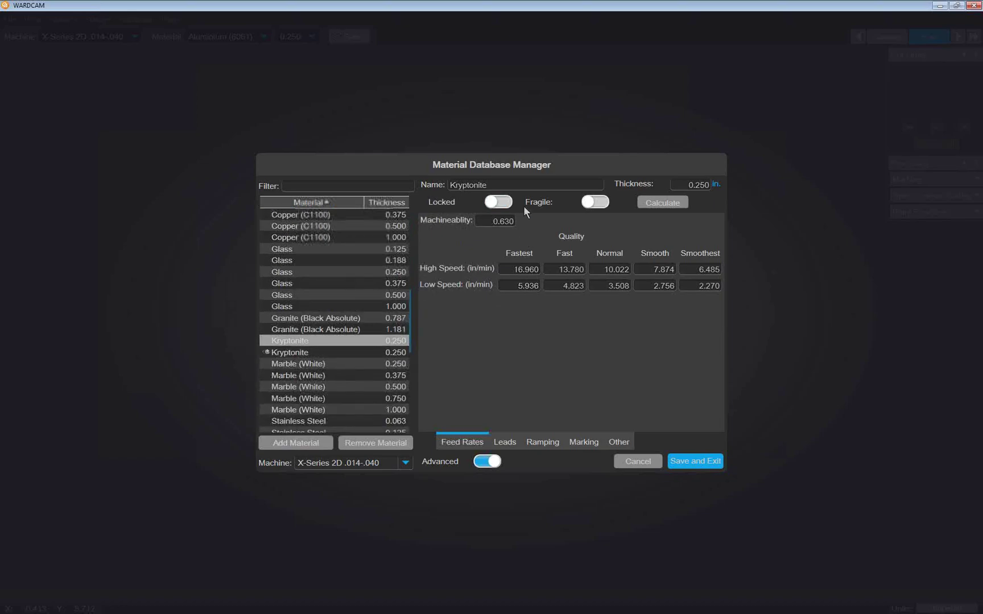
double_click(671, 190)
text(0.5)
click(663, 208)
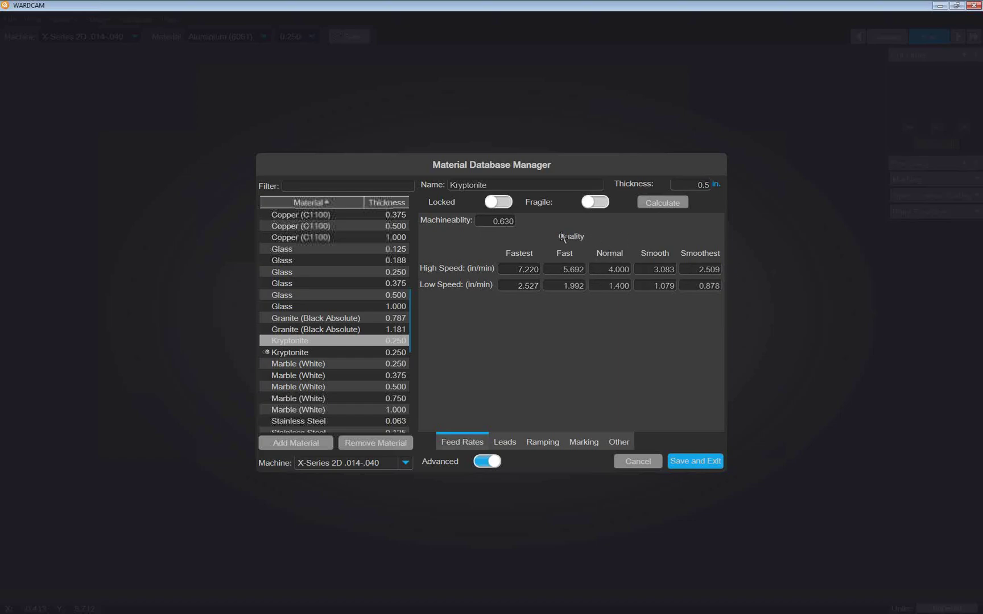
click(689, 463)
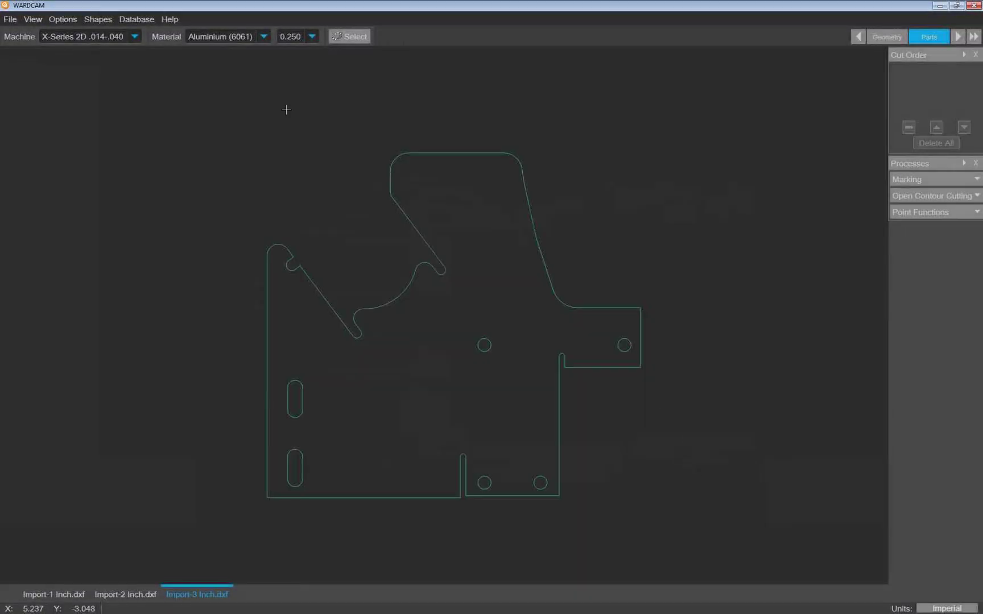
- Choose 0.250 Kryptonite as the part's material and generate automatic leads for its tool path
click(263, 36)
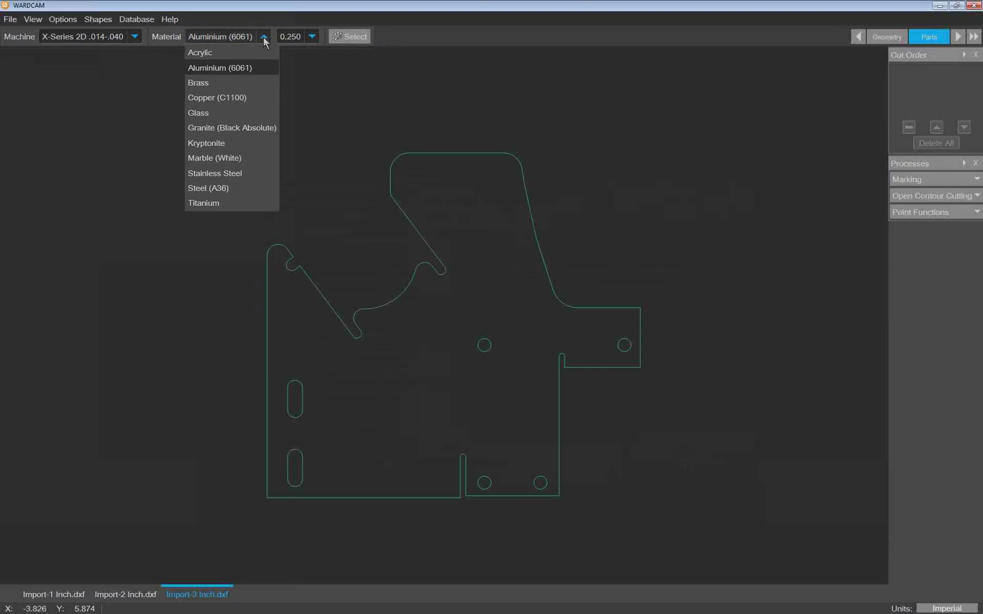
click(224, 143)
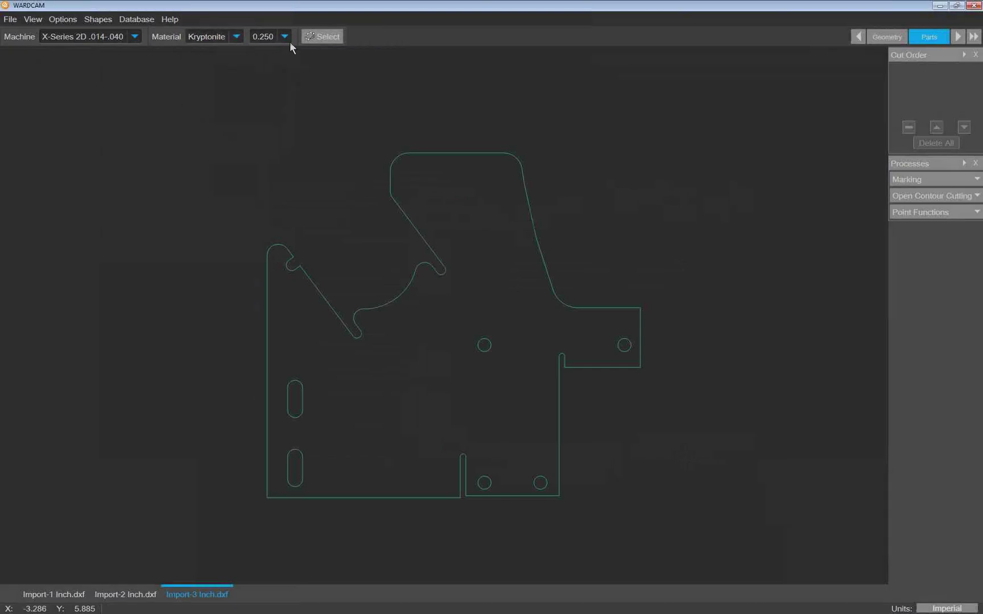
click(957, 37)
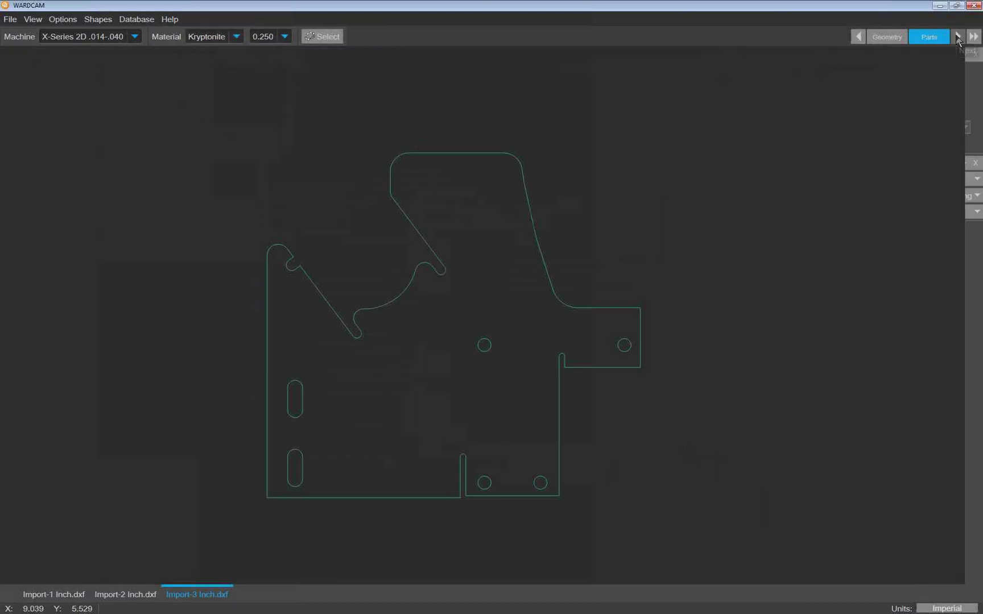
click(27, 38)
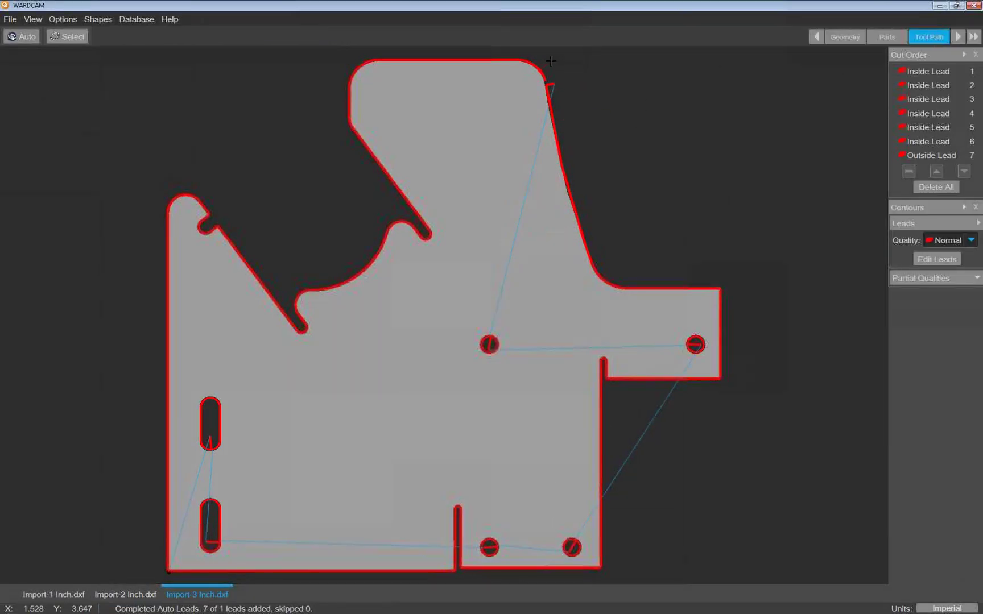
- Reposition the outside lead at the upper corner of the small notch near the part's upper-left lobe
scroll(221, 196, up, 5)
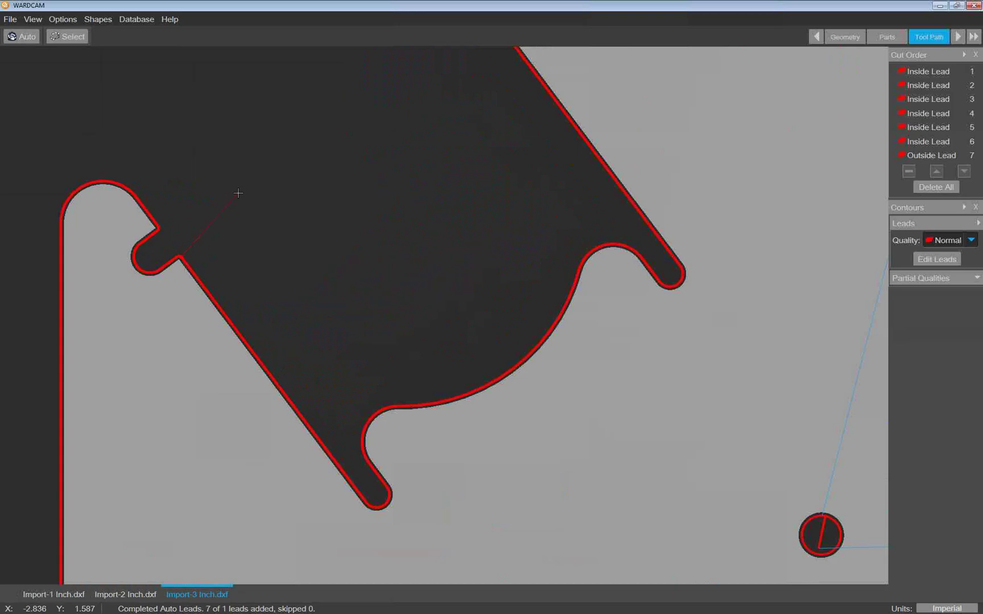
click(226, 178)
click(257, 190)
click(242, 169)
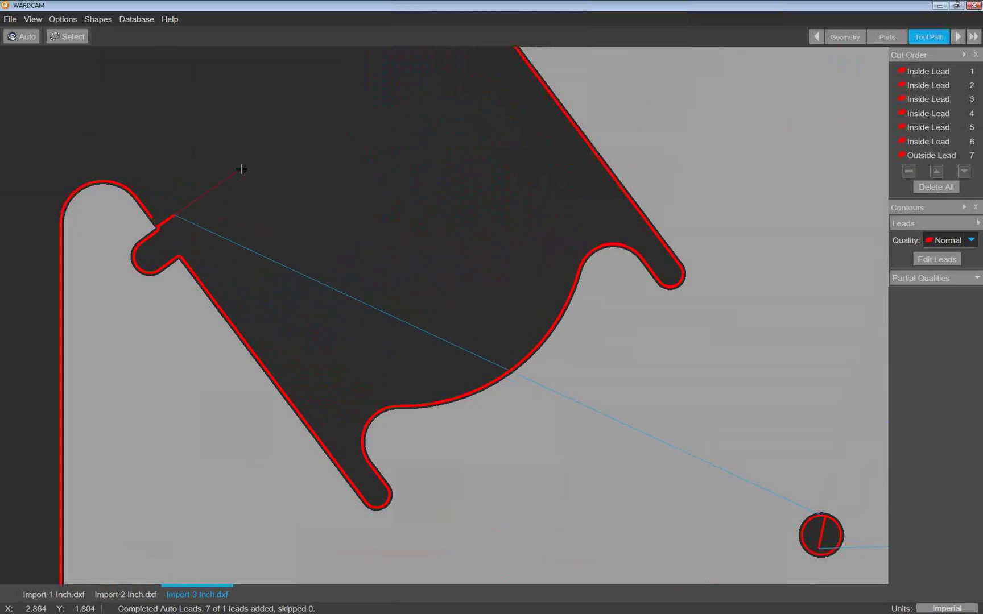
- Reposition the outside lead along the edge beside the small upper-left notch, ending at the notch's upper corner
scroll(241, 169, up, 3)
middle_drag(241, 171, 524, 62)
click(473, 112)
click(483, 132)
click(424, 71)
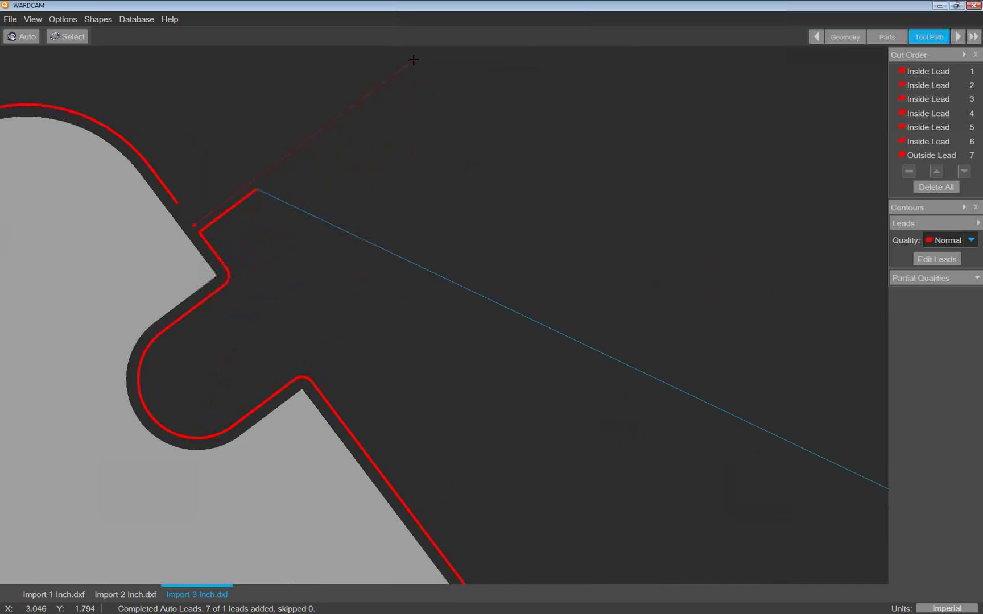
click(434, 128)
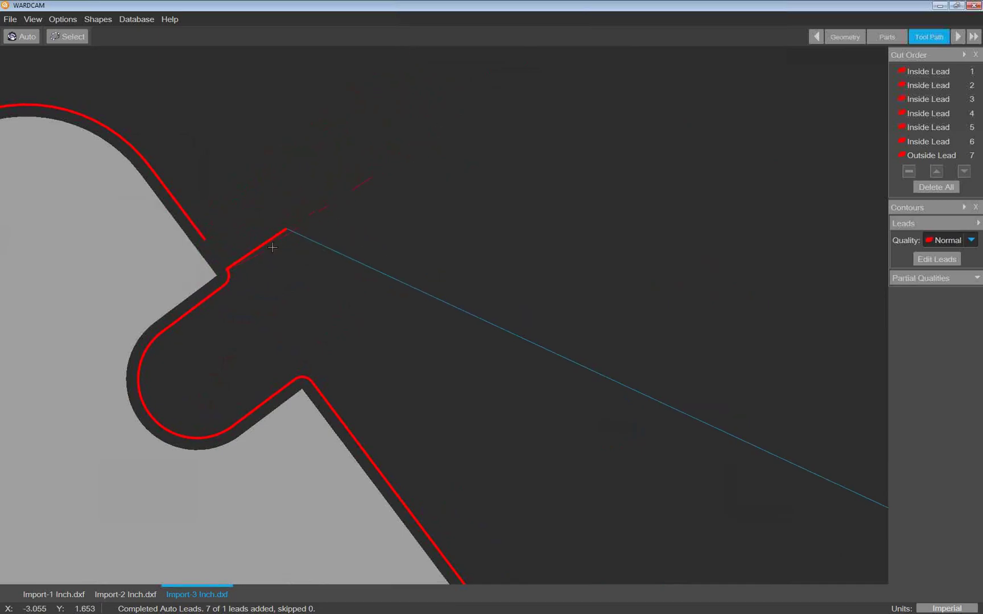
- Set the outside tab width of 0.250 Kryptonite to 0, save it, and place the outside lead at the notch corner
click(925, 261)
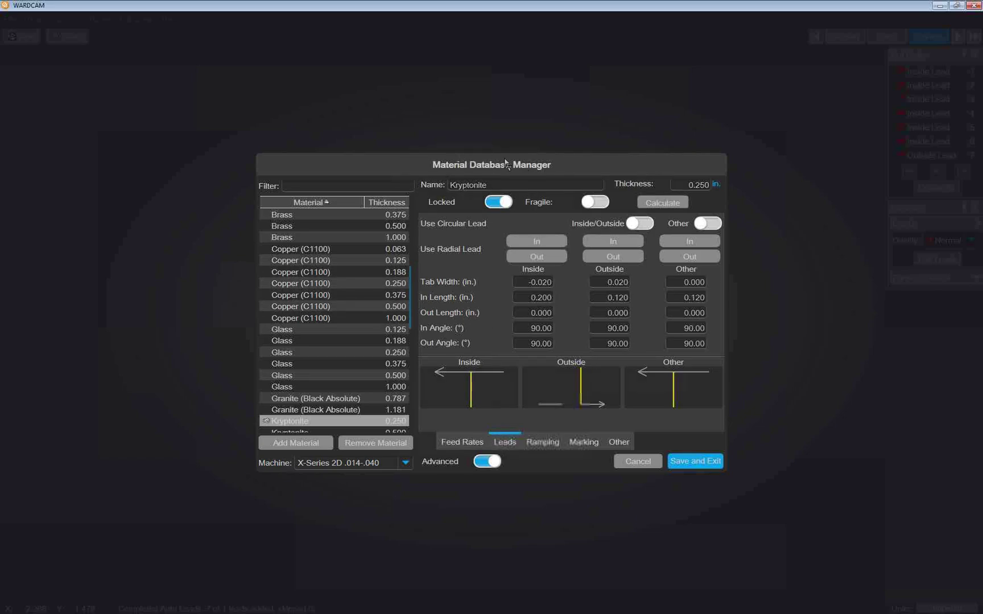
text(0)
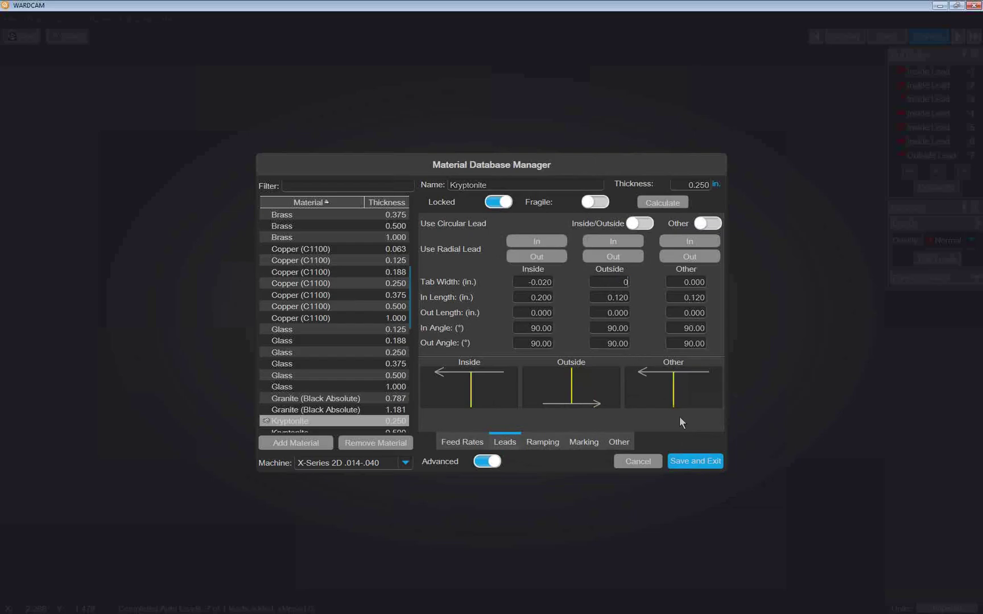
click(693, 461)
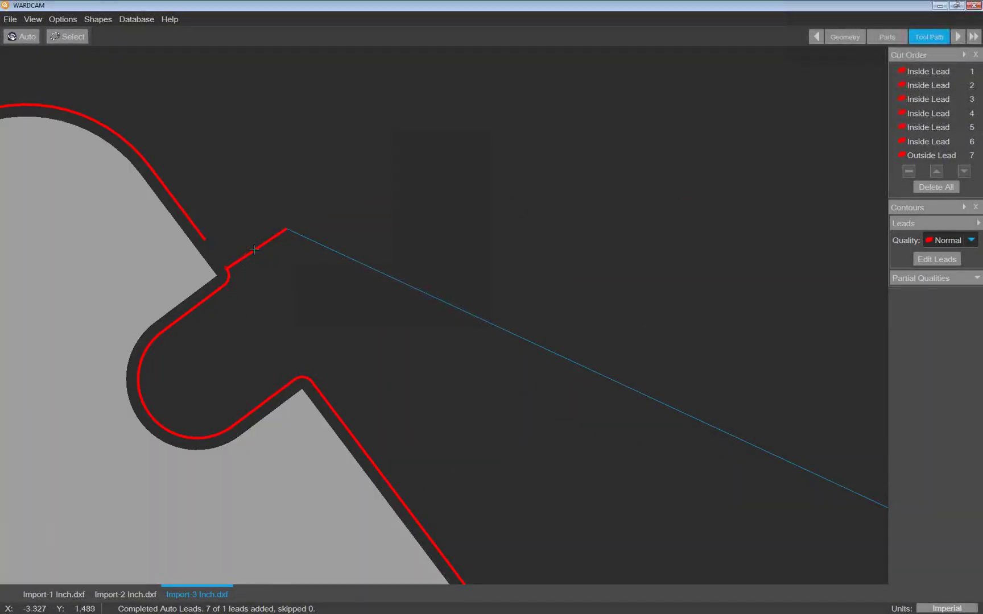
click(345, 264)
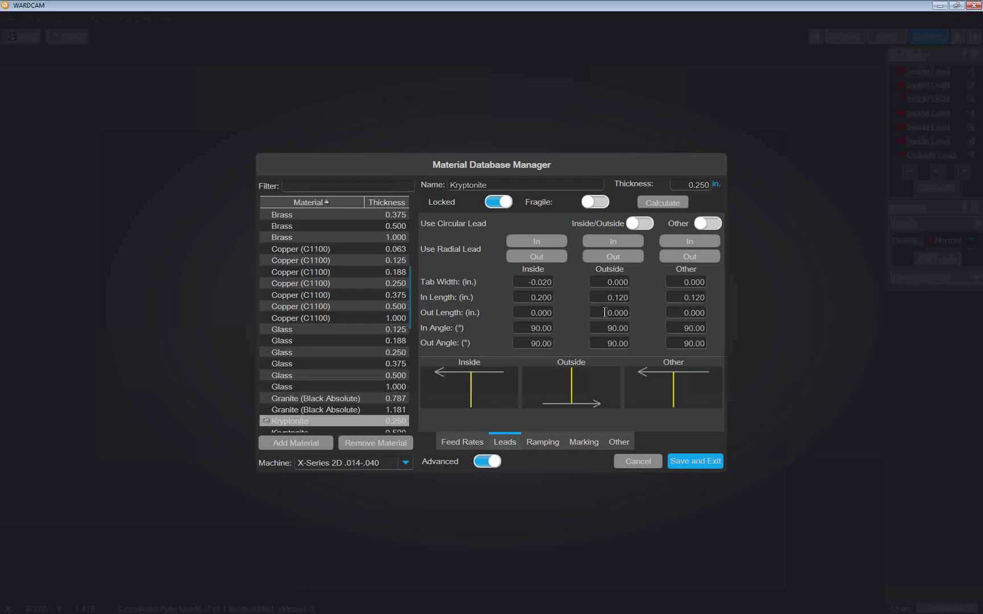
- Set the outside lead's out length to .06 in., save it, and try lead positions around the notch corner
click(605, 312)
text(.06)
click(695, 461)
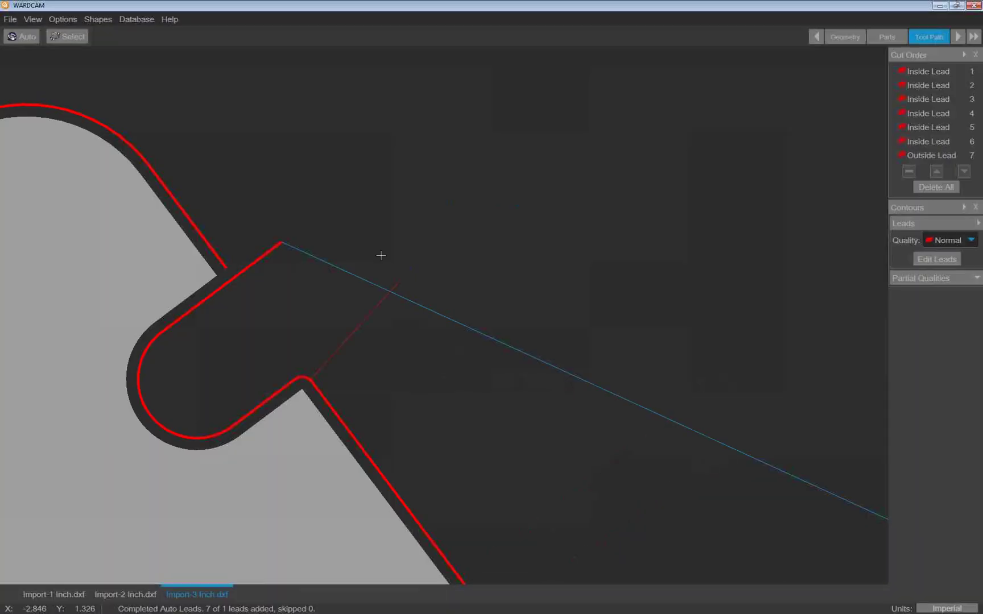
click(378, 203)
click(377, 289)
click(342, 208)
click(406, 301)
click(375, 233)
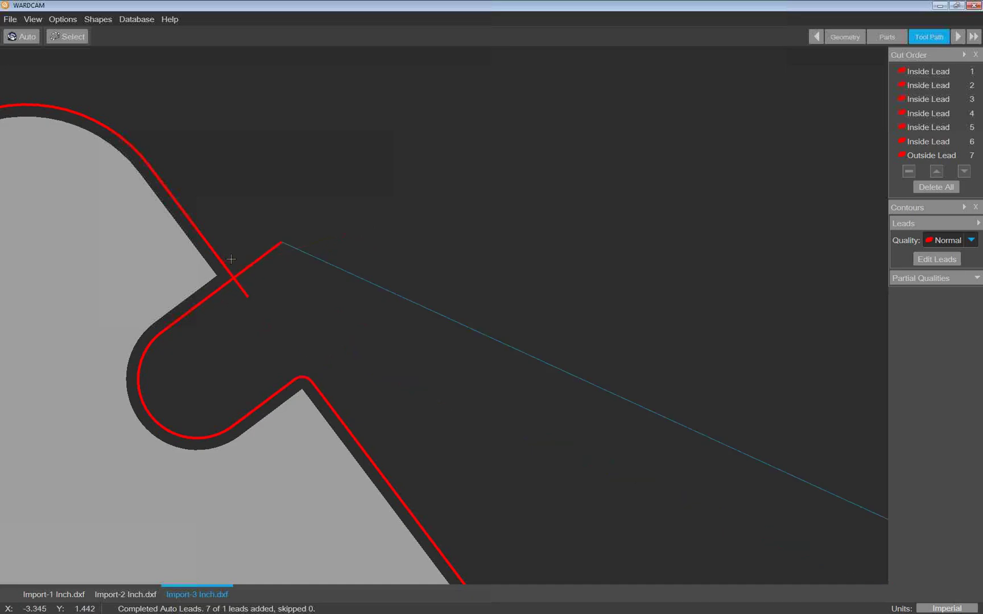
- Set the outside lead's tab width to .02 in. and its in and out angles to 0, save, and place the lead at the notch corner
click(932, 260)
click(624, 281)
text(.02)
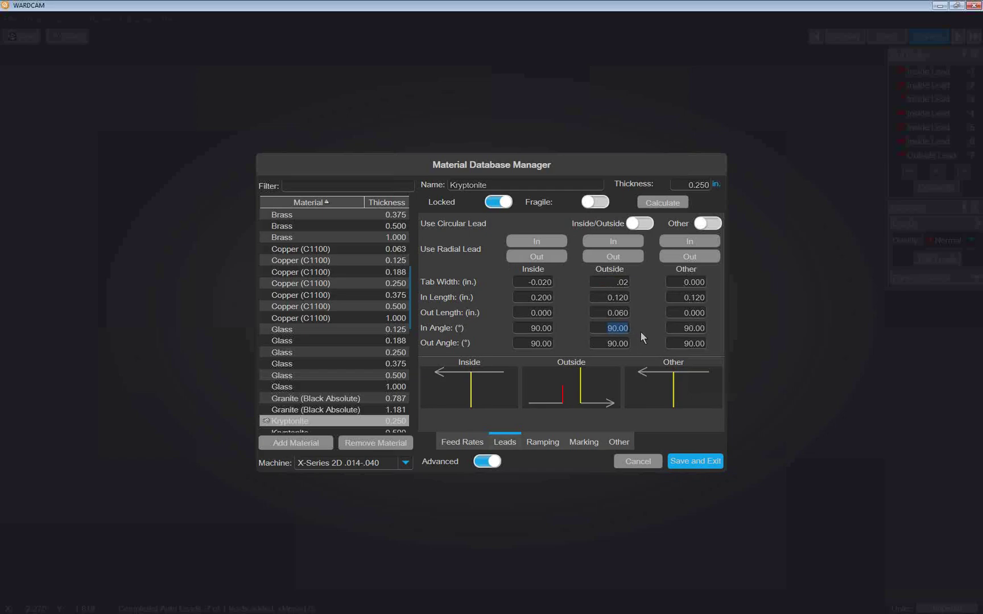
text(0)
key(Tab)
text(0)
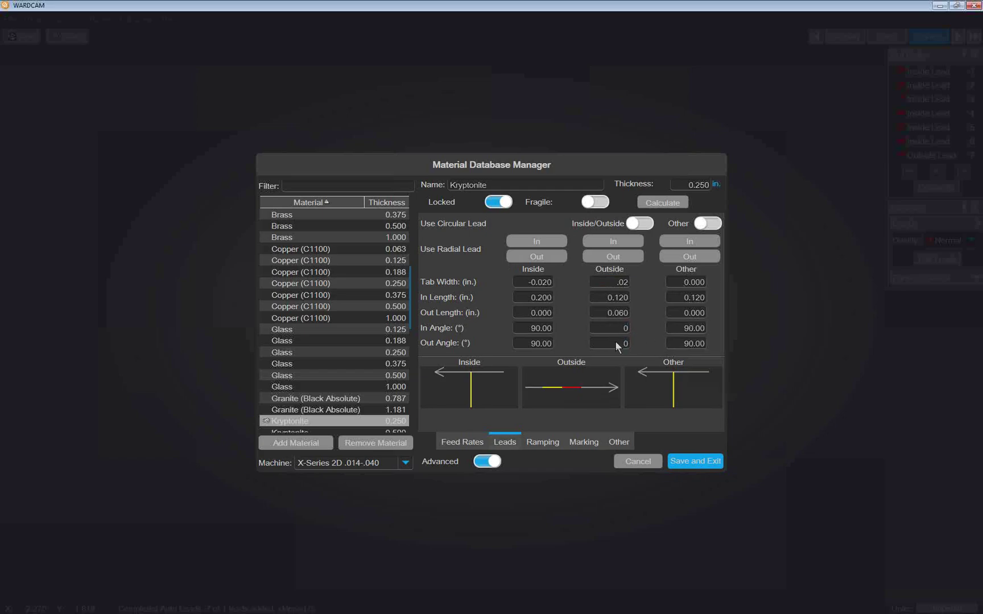
click(685, 461)
click(323, 231)
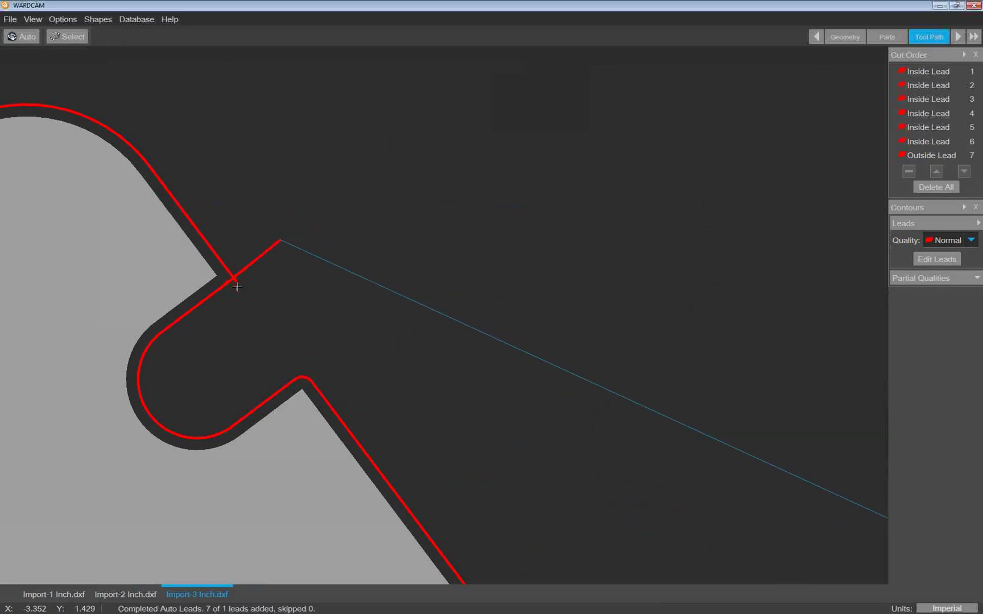
- Set the outside lead's out length to 0, save it, and reposition the lead at the notch's upper corner
click(936, 259)
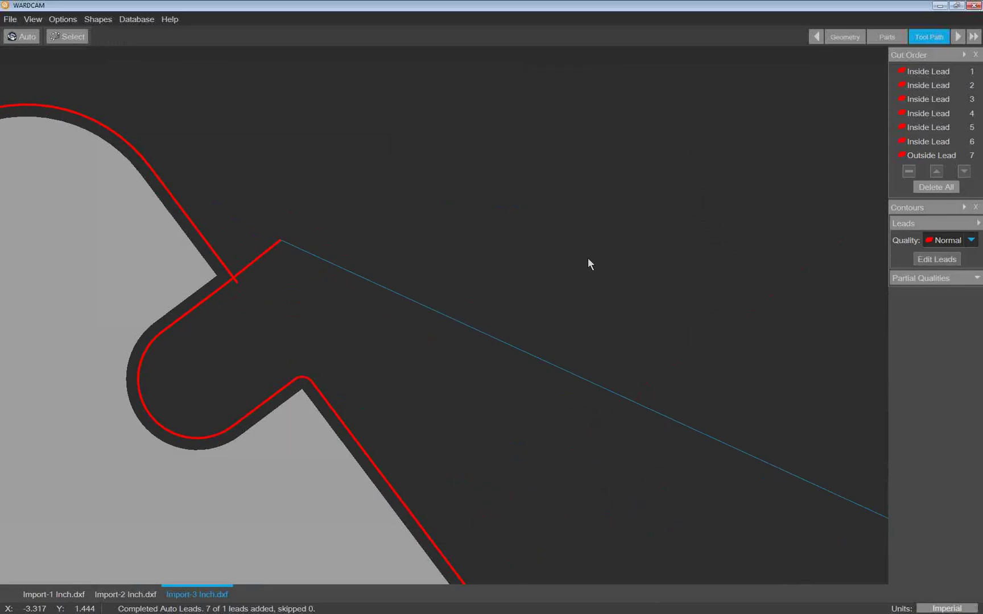
click(934, 224)
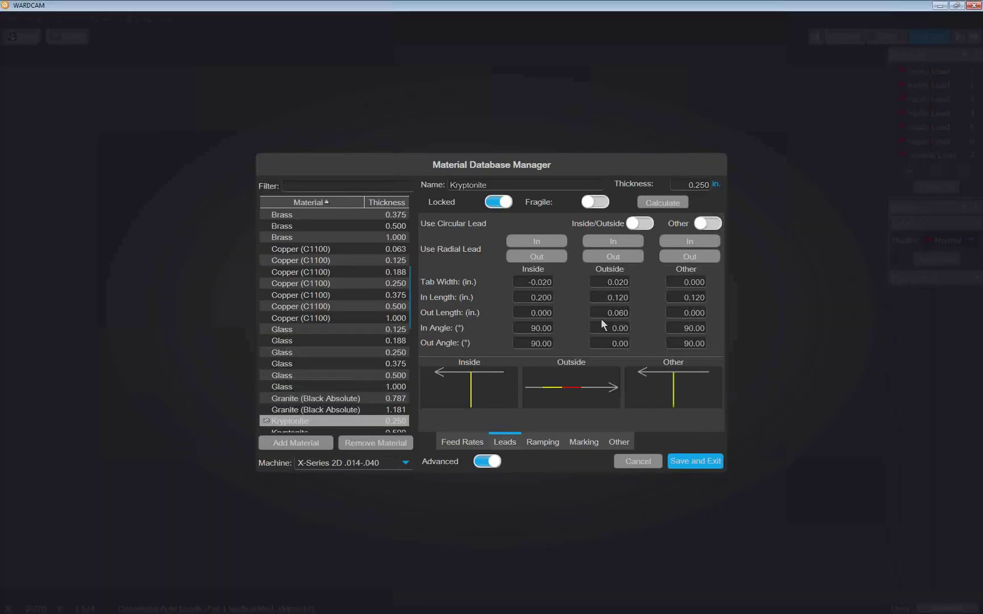
text(0)
click(694, 461)
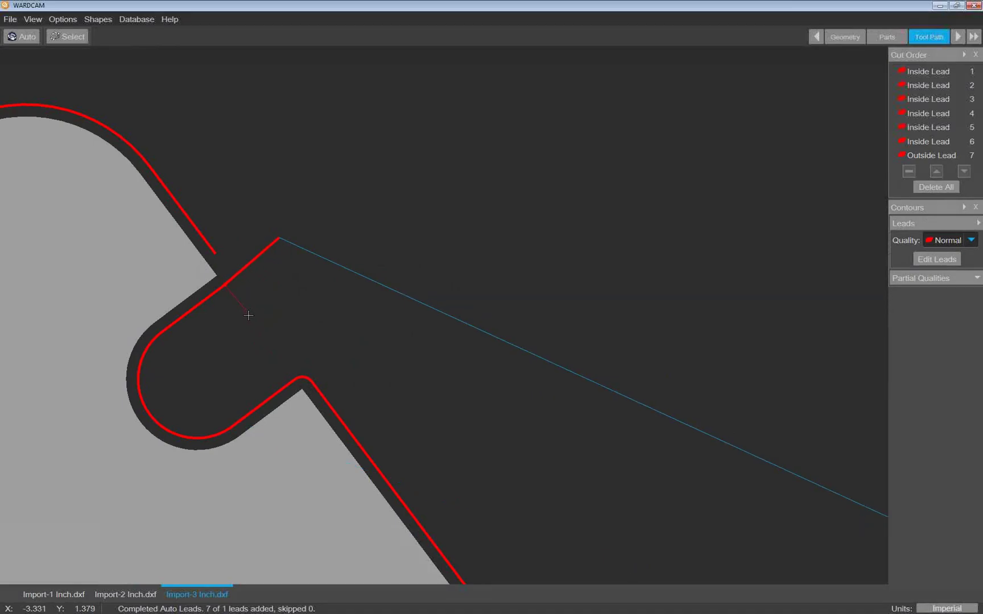
click(226, 268)
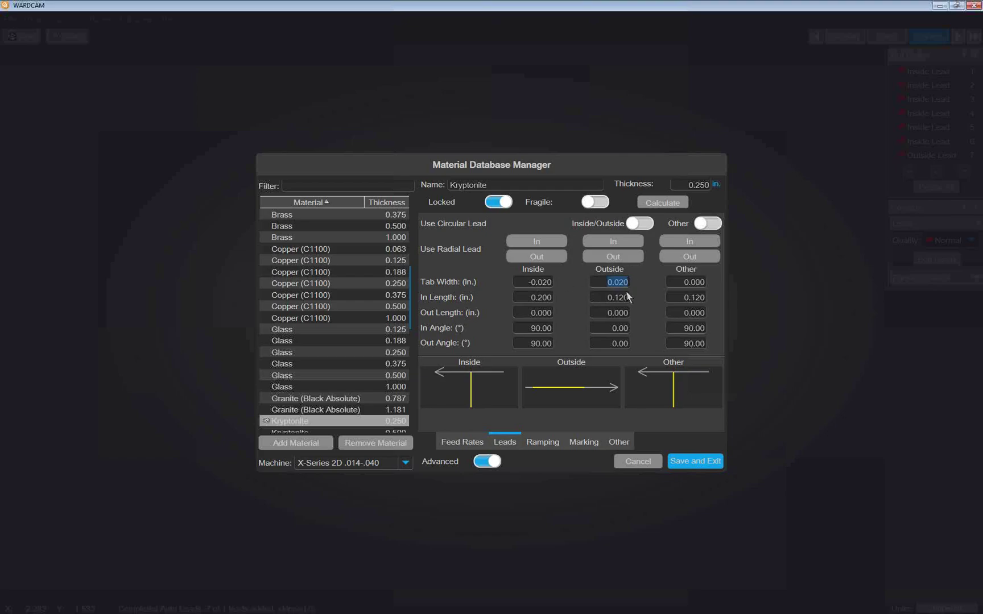
- Examine the outside tab width, out length and lead angle settings for 0.250 Kryptonite
click(607, 310)
key(Tab)
key(Tab)
click(612, 325)
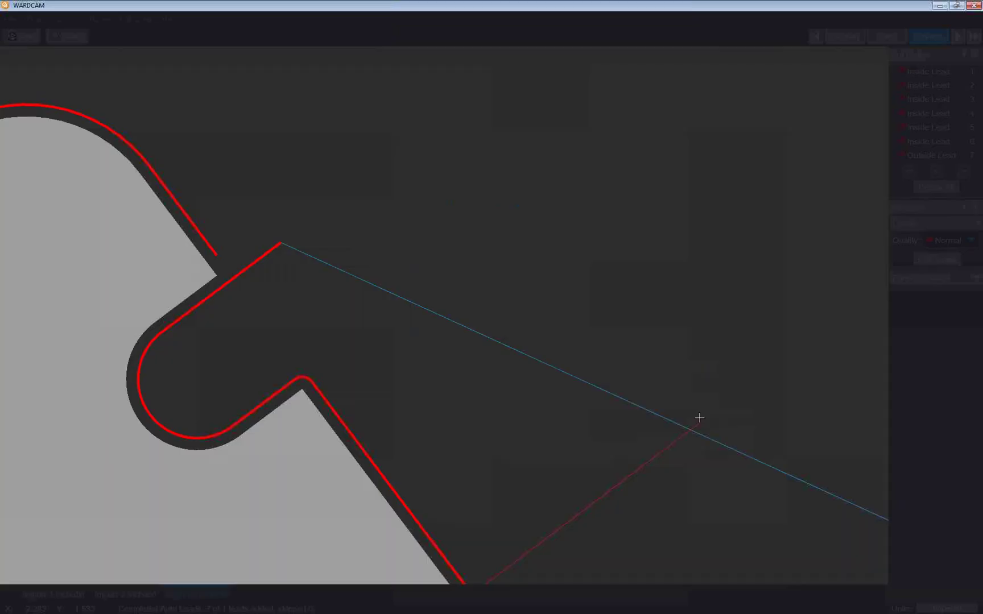
- Post the tool path as Import-3 Inch.cnc, replacing the existing file, and close the generated code in Notepad++
scroll(698, 414, down, 8)
middle_drag(668, 401, 531, 368)
scroll(535, 373, up, 6)
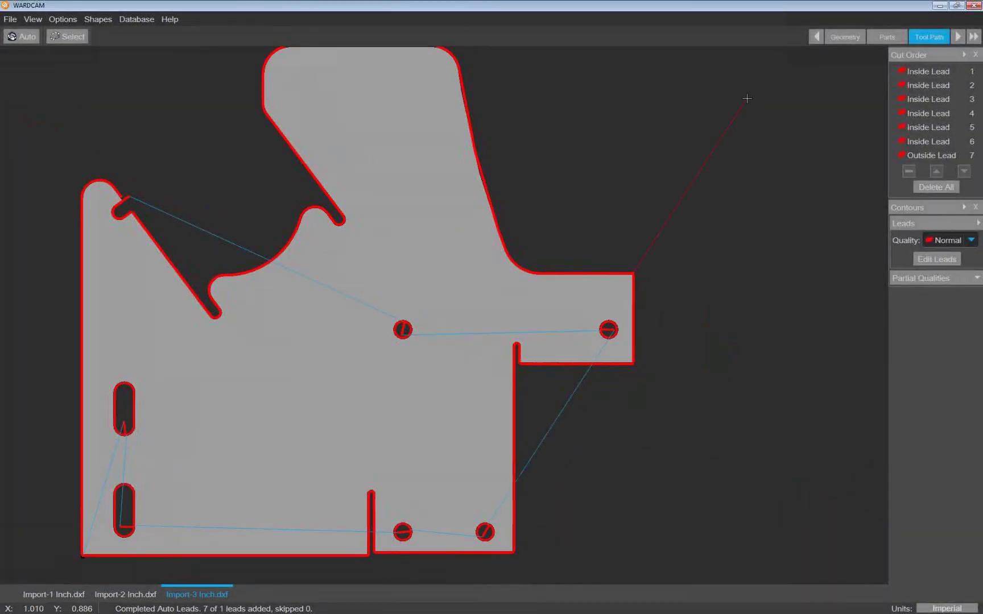
click(973, 37)
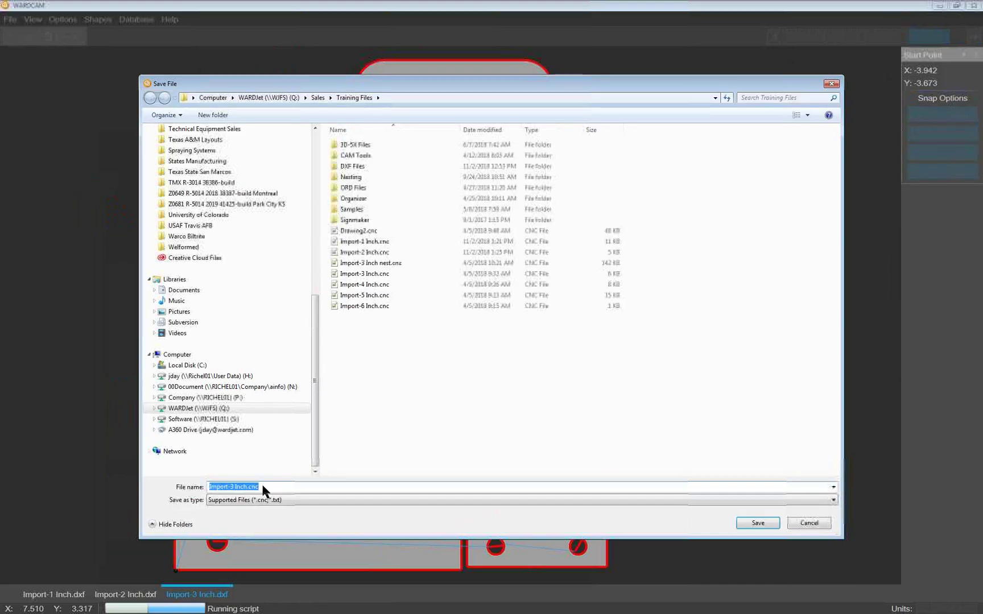
click(757, 523)
click(524, 328)
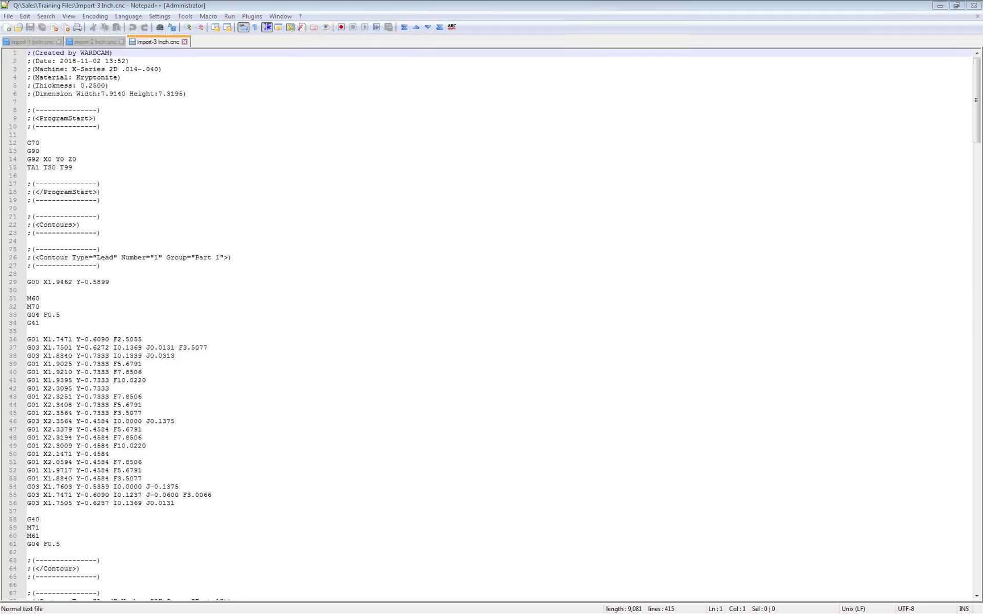
click(972, 8)
click(973, 5)
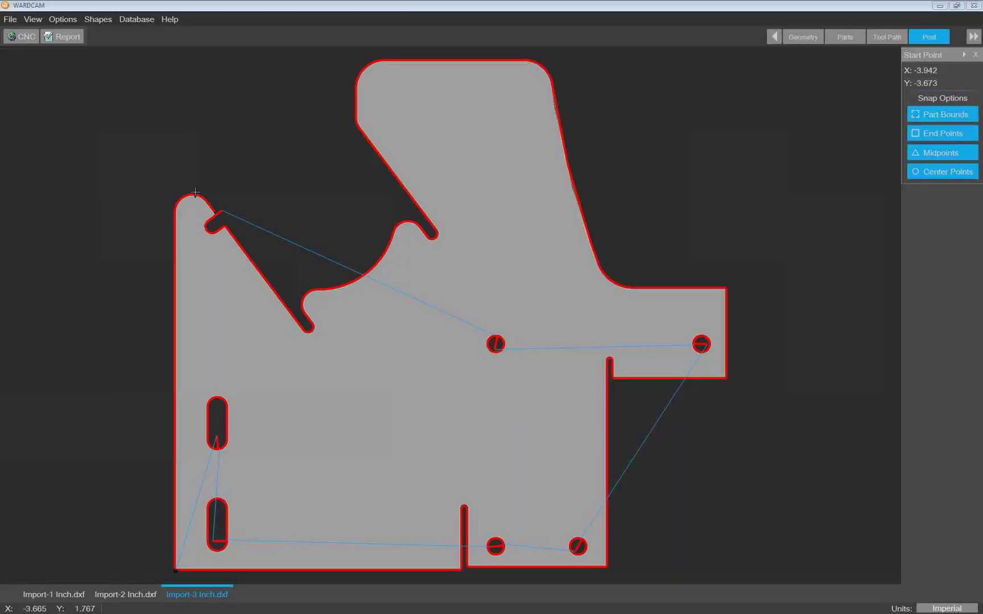
- Turn off Open After Post and Open After Report, and post Import-3 Inch.cnc again over the existing file
click(61, 19)
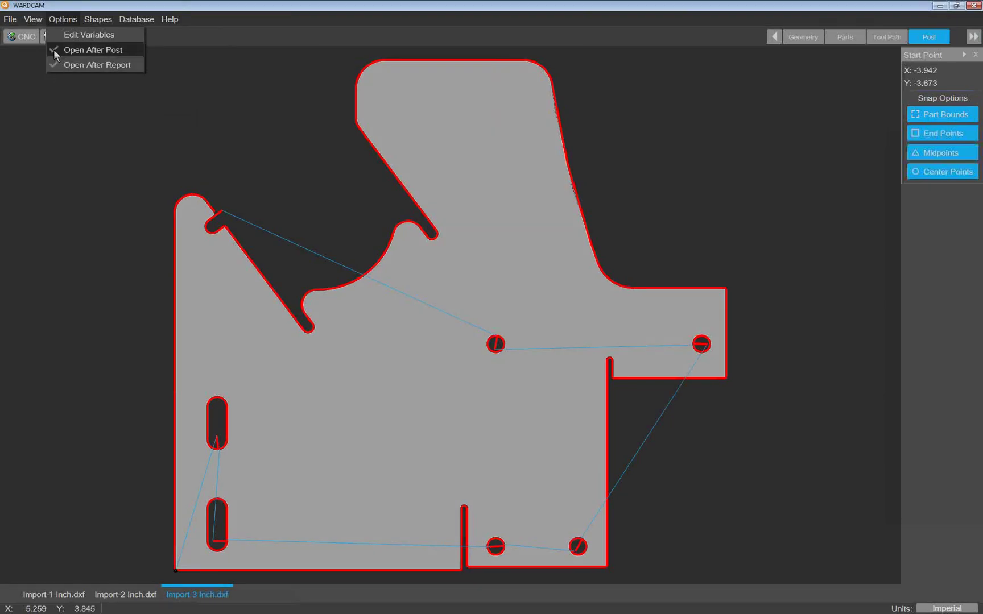
click(54, 63)
click(109, 3)
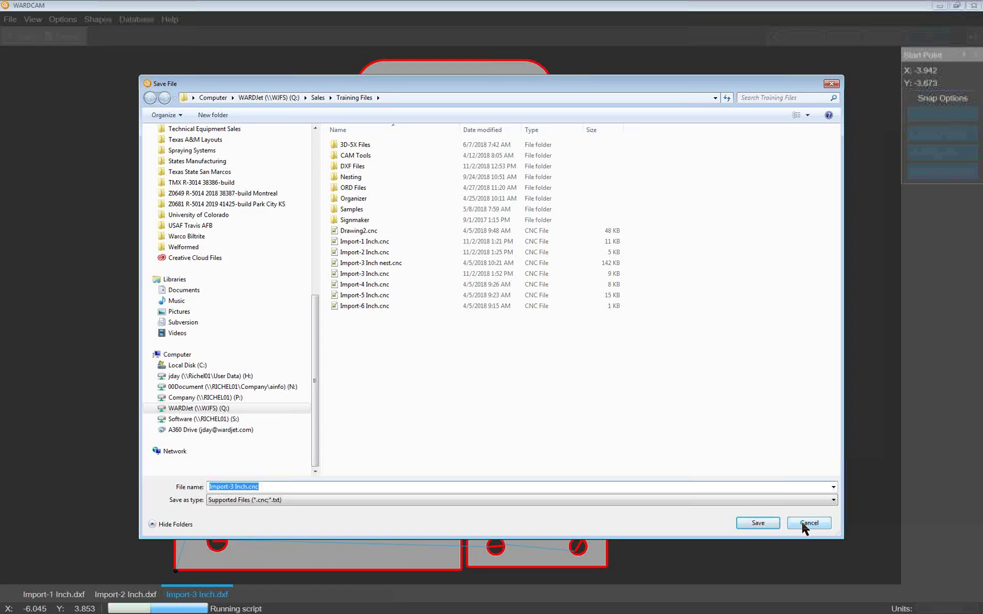
click(758, 524)
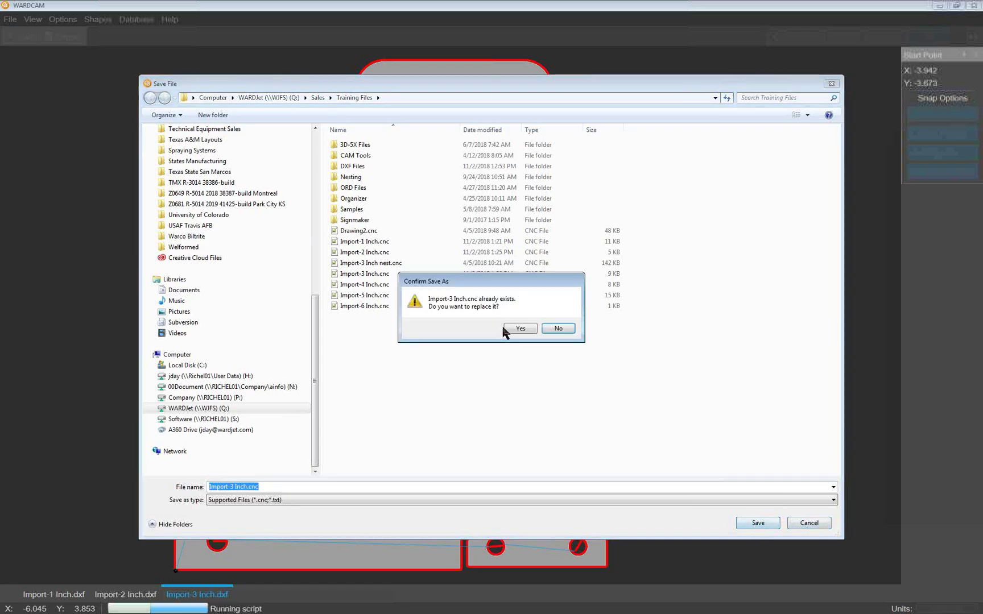
click(518, 328)
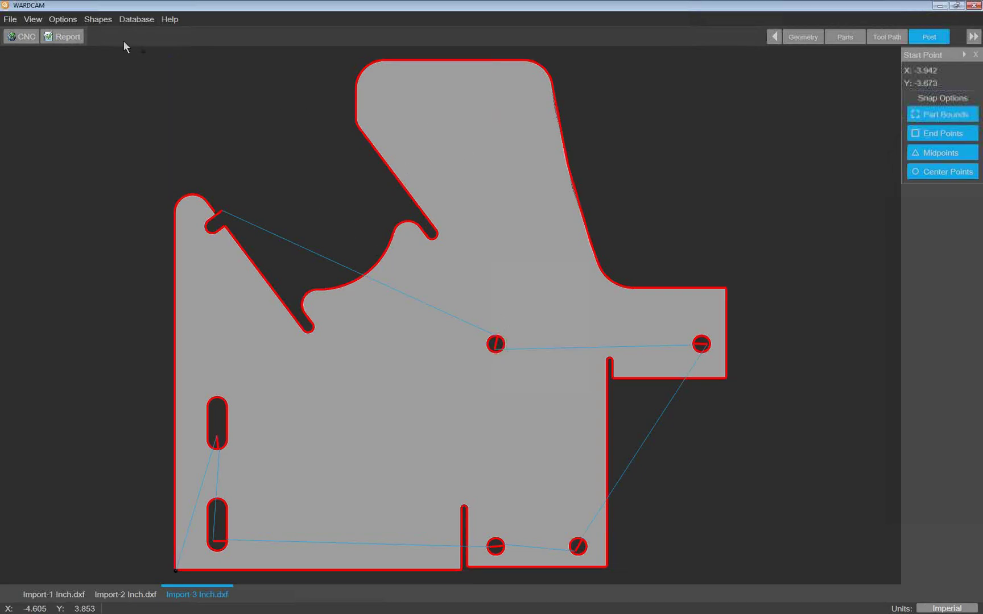
- Open the post variables and show the Waterjet group
click(65, 21)
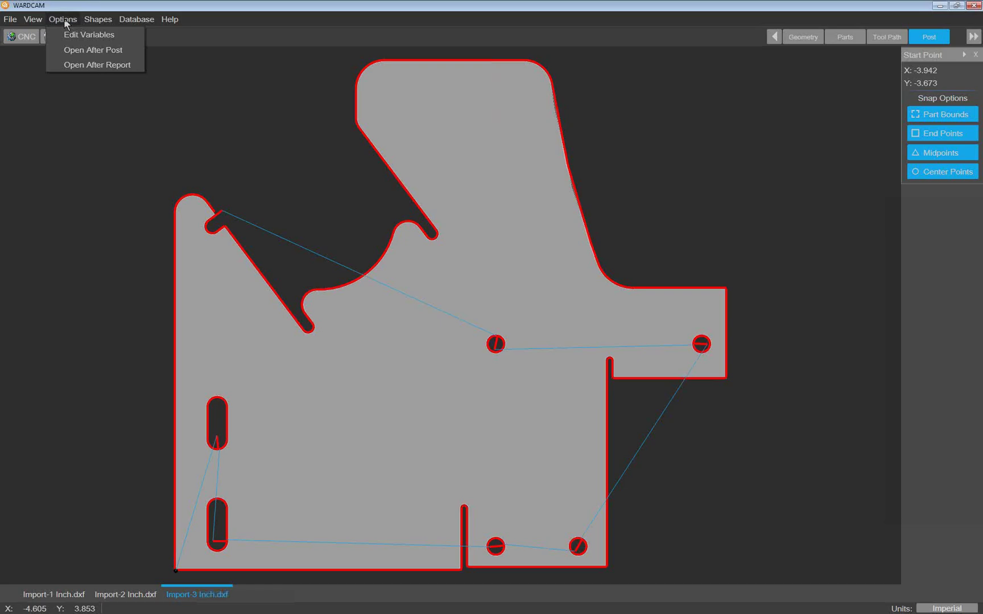
click(89, 38)
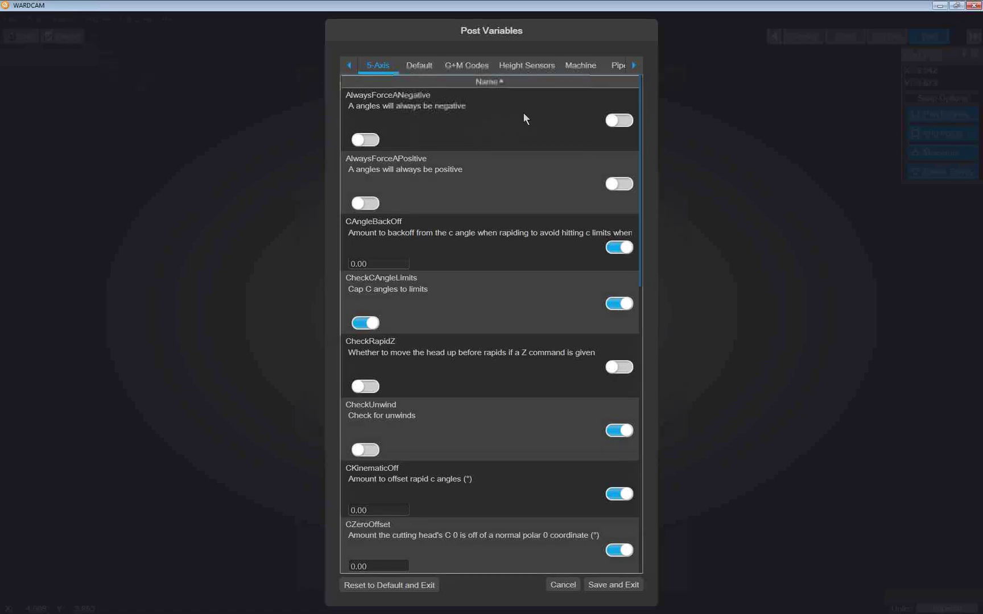
click(634, 66)
click(634, 66)
drag(635, 66, 635, 66)
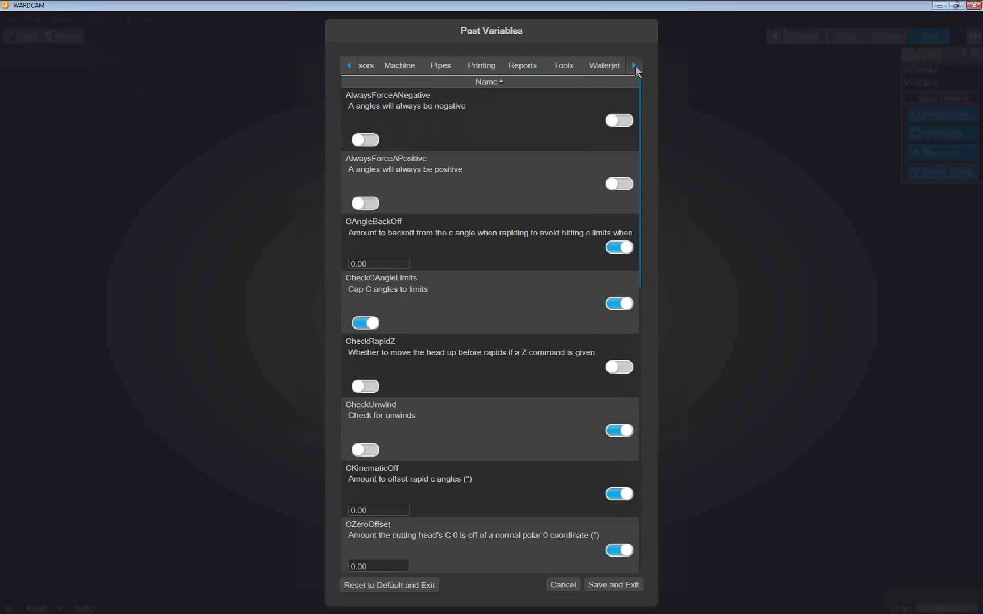
click(605, 66)
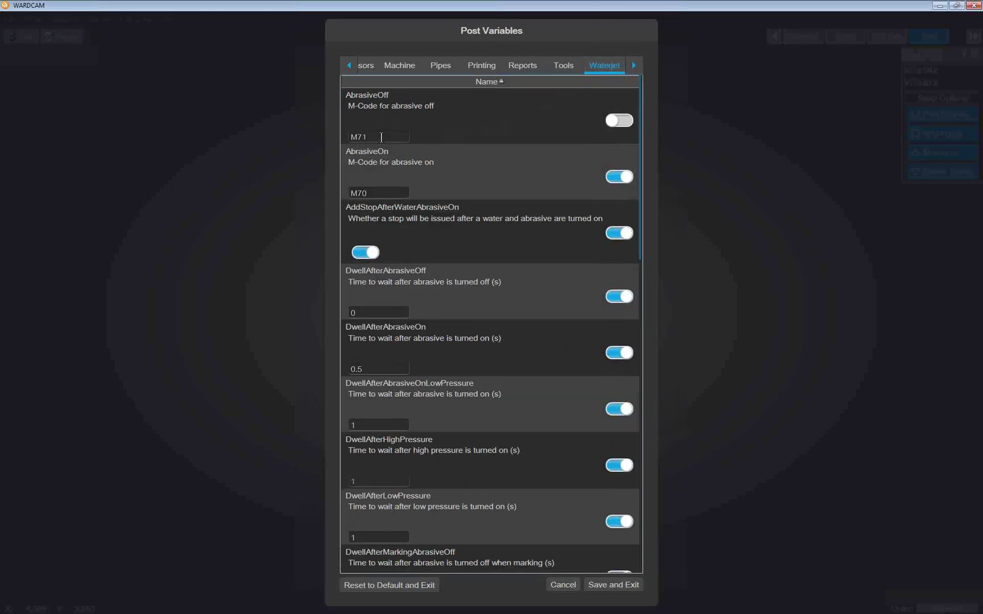
- Try M04 for AbrasiveOn and M03 for AbrasiveOff, and restore the codes to M70 and M71
click(377, 193)
double_click(380, 192)
text(M04)
key(shift+Tab)
key(ctrl+a)
text(M03)
key(BackSpace)
text(71)
click(373, 190)
key(BackSpace)
key(BackSpace)
text(70)
- Examine the waterjet dwell, extra pierce turn, pressure and kerf compensation variables, re-entering 0 for DwellAfterWaterOn
drag(641, 253, 648, 460)
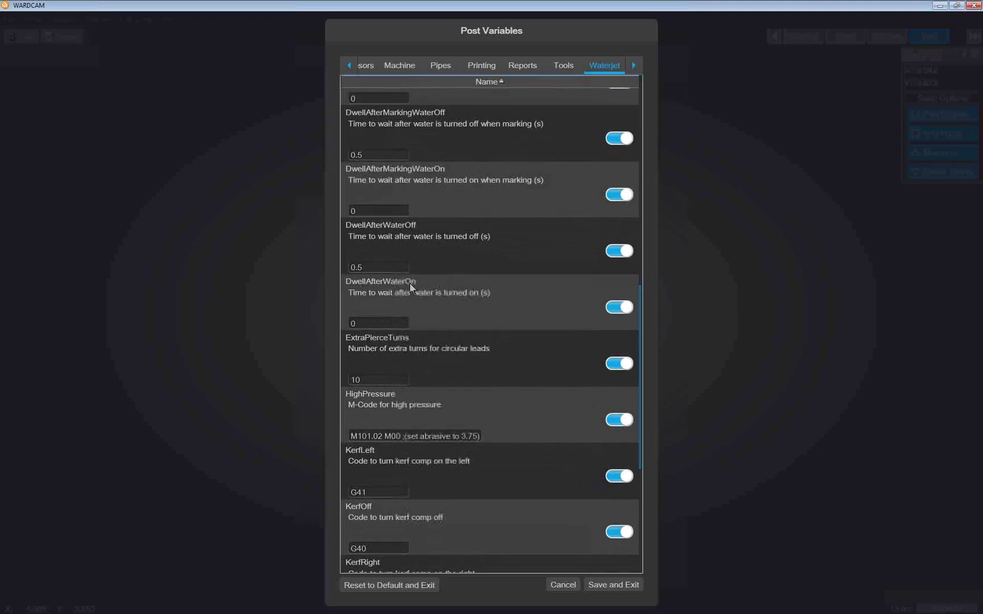
click(370, 322)
key(BackSpace)
text(0)
click(376, 379)
drag(358, 381, 380, 377)
drag(641, 394, 647, 455)
click(405, 291)
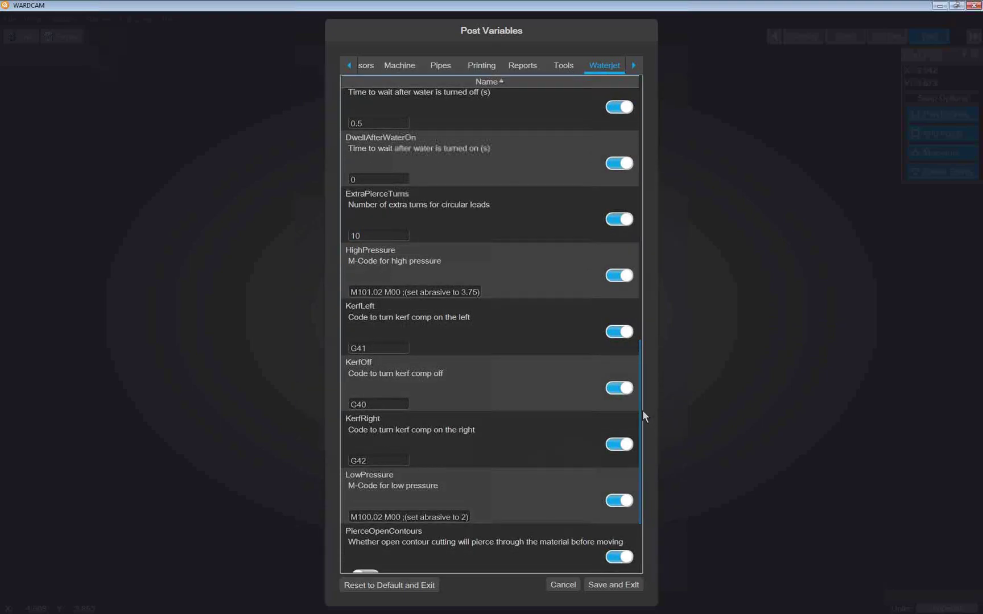
drag(642, 417, 631, 142)
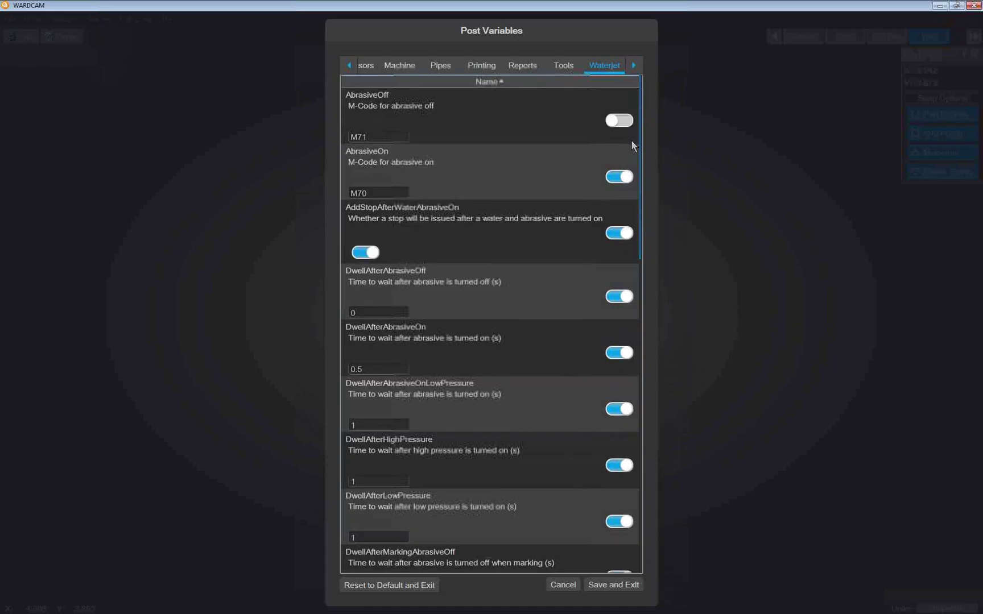
- Save the post variables and reopen them for editing
click(351, 65)
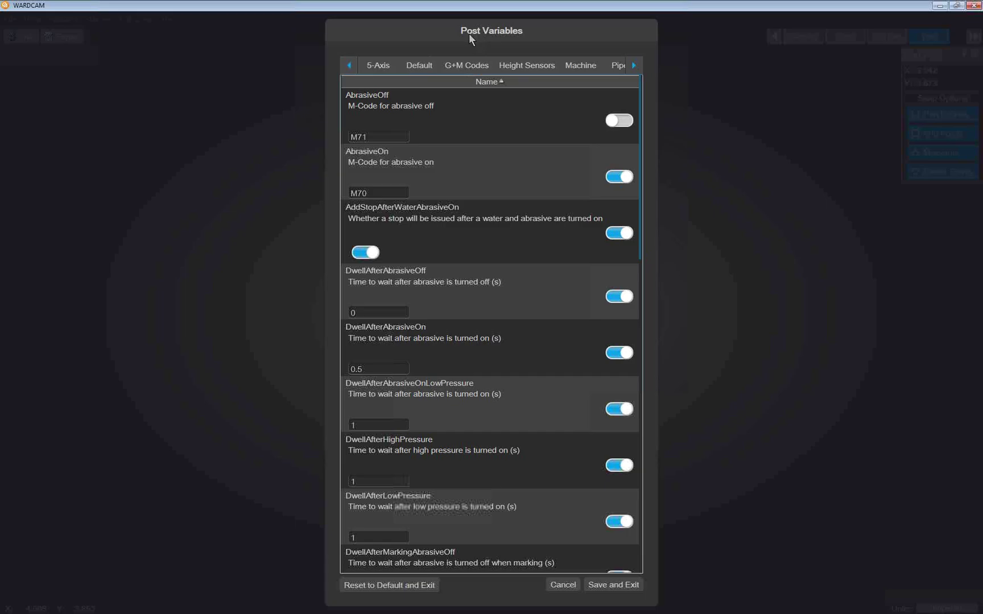
click(605, 584)
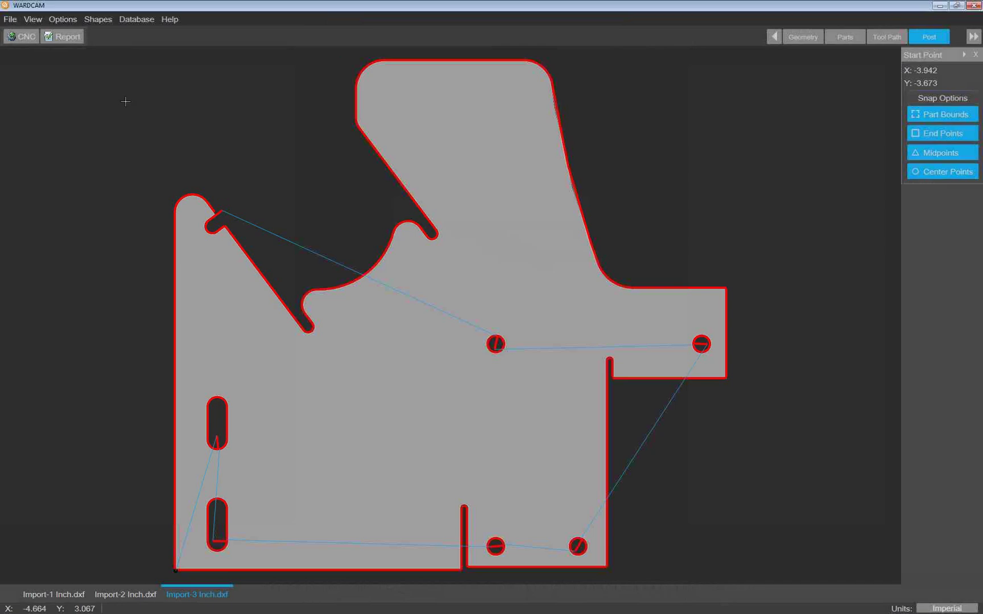
click(60, 20)
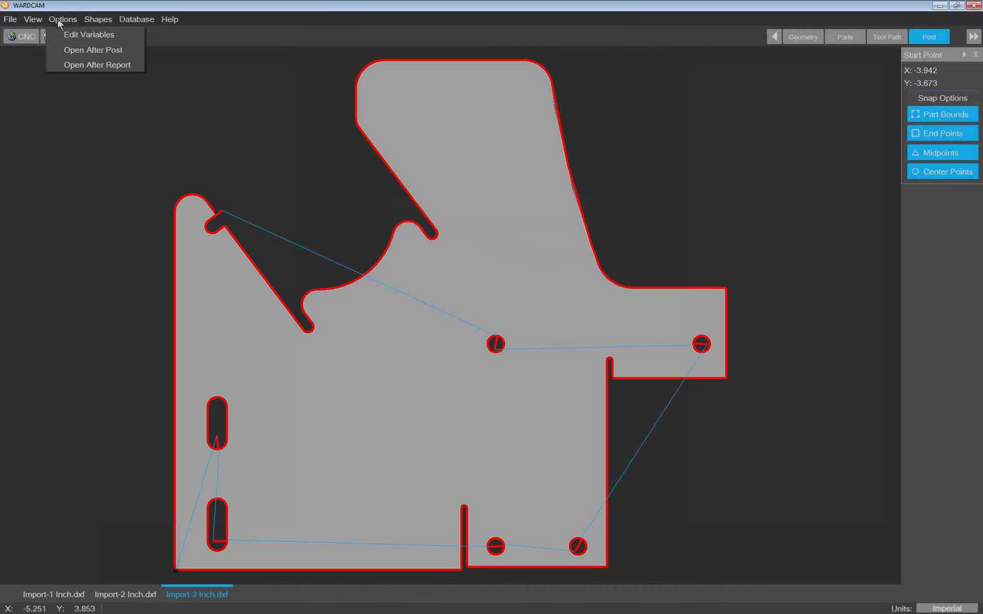
click(68, 34)
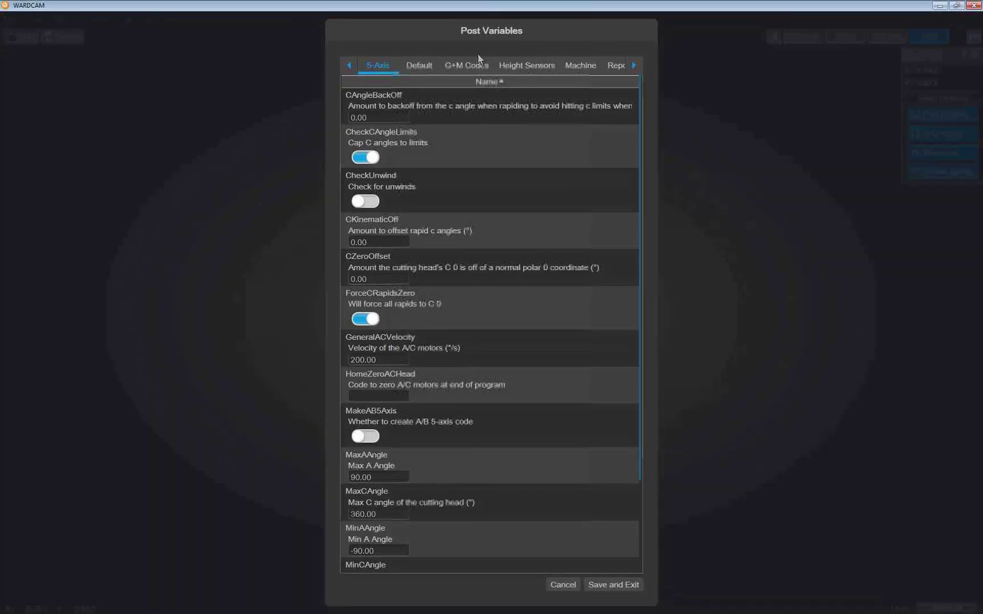
- Look through all the post variable groups from 5-Axis to Waterjet, and close the dialog without saving
click(633, 67)
click(633, 67)
click(633, 67)
click(633, 67)
click(633, 67)
click(633, 66)
click(633, 66)
click(633, 67)
click(633, 67)
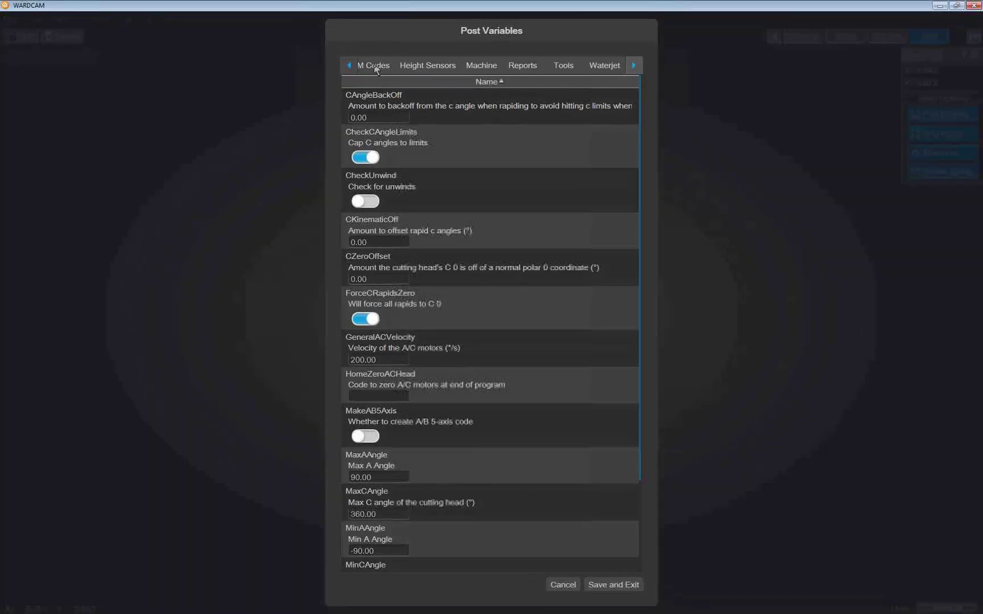
click(350, 65)
click(350, 65)
click(350, 65)
click(350, 65)
click(350, 65)
click(349, 64)
click(349, 65)
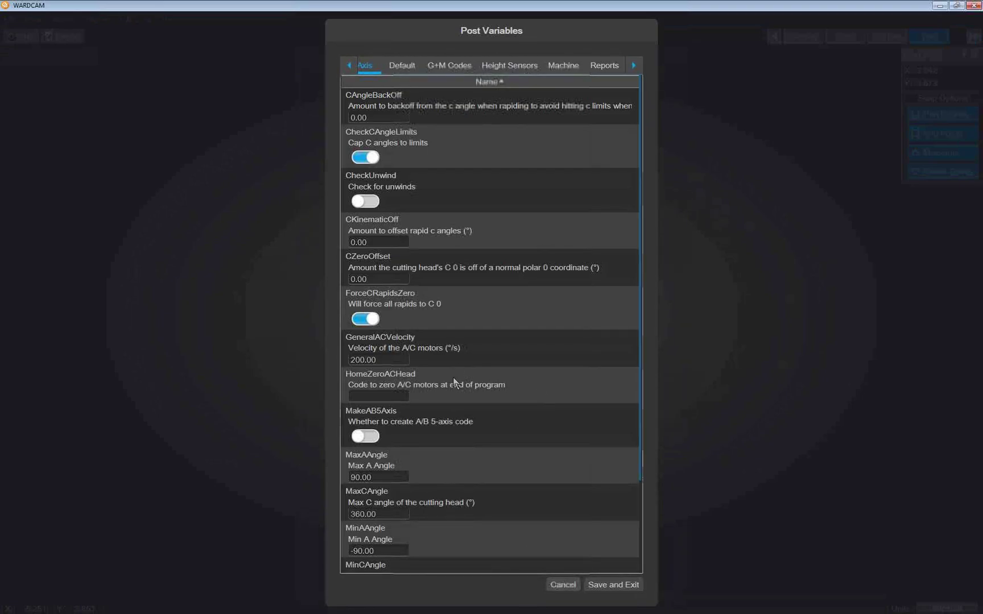
click(571, 587)
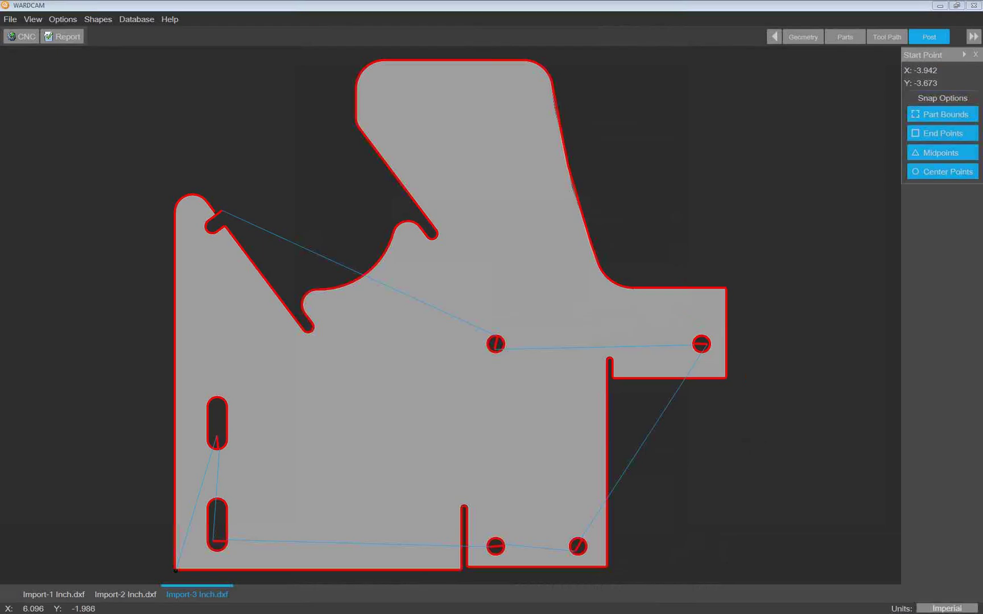
- Toggle Scroll Lock with the on-screen keyboard, move the keyboard aside, and open the post variables with their visibility switches
drag(478, 162, 329, 186)
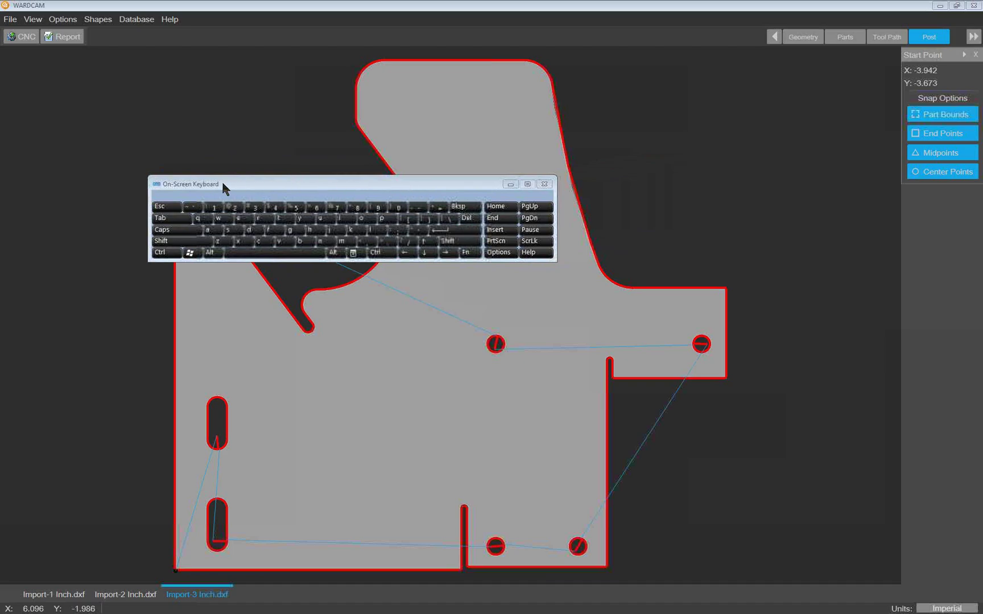
click(535, 241)
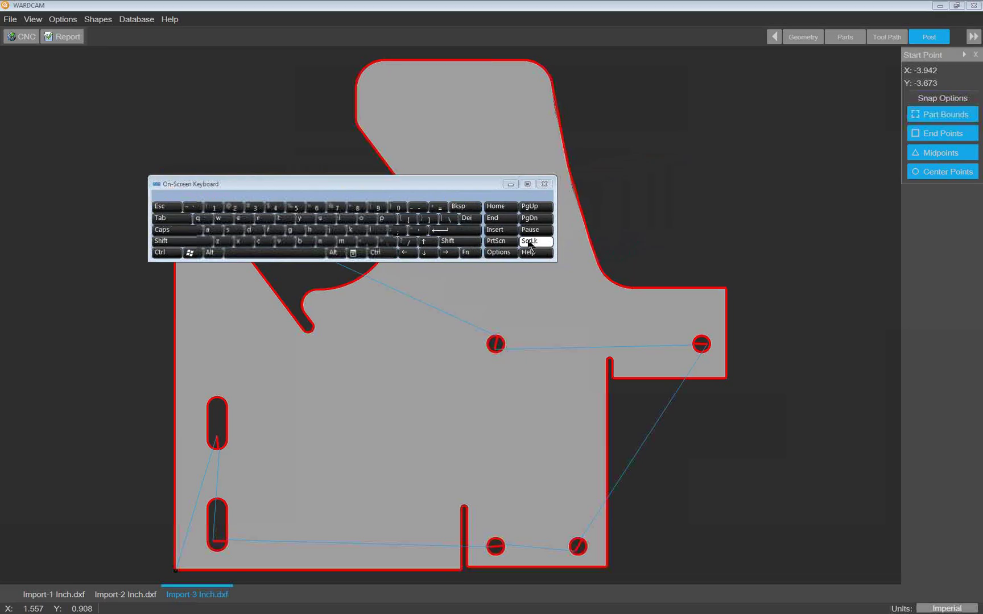
drag(352, 185, 0, 182)
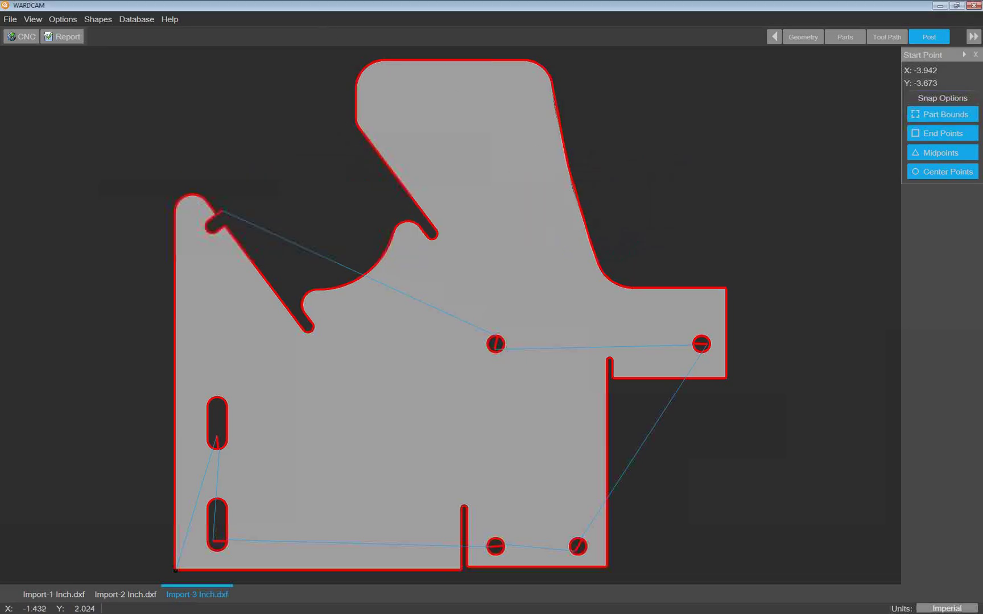
click(61, 20)
click(76, 35)
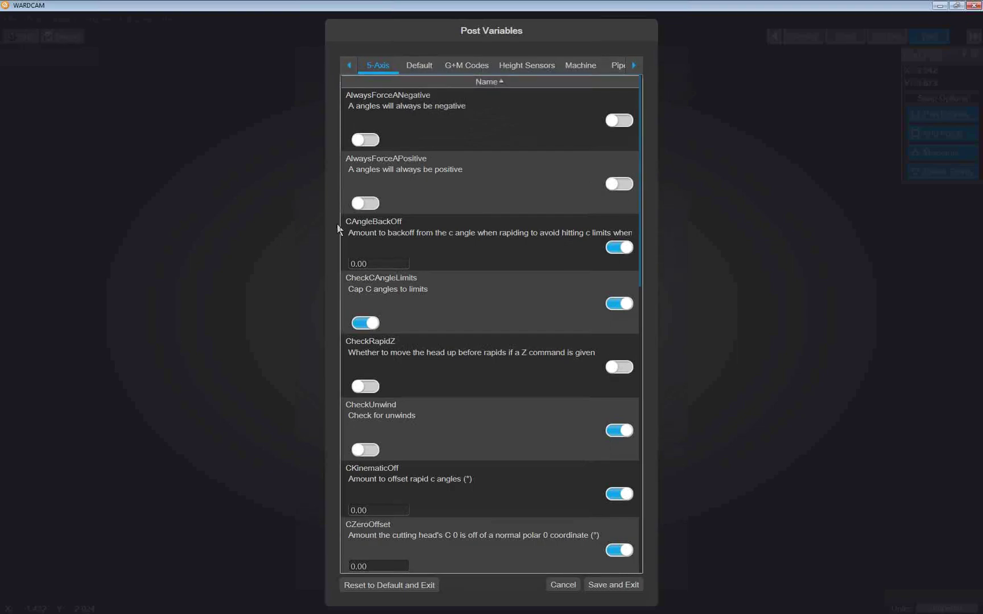
- Turn off visibility for the 5-Axis variables CAngleBackOff, CheckCAngleLimits, CheckUnwind, CKinematicOff and CZeroOffset
click(615, 248)
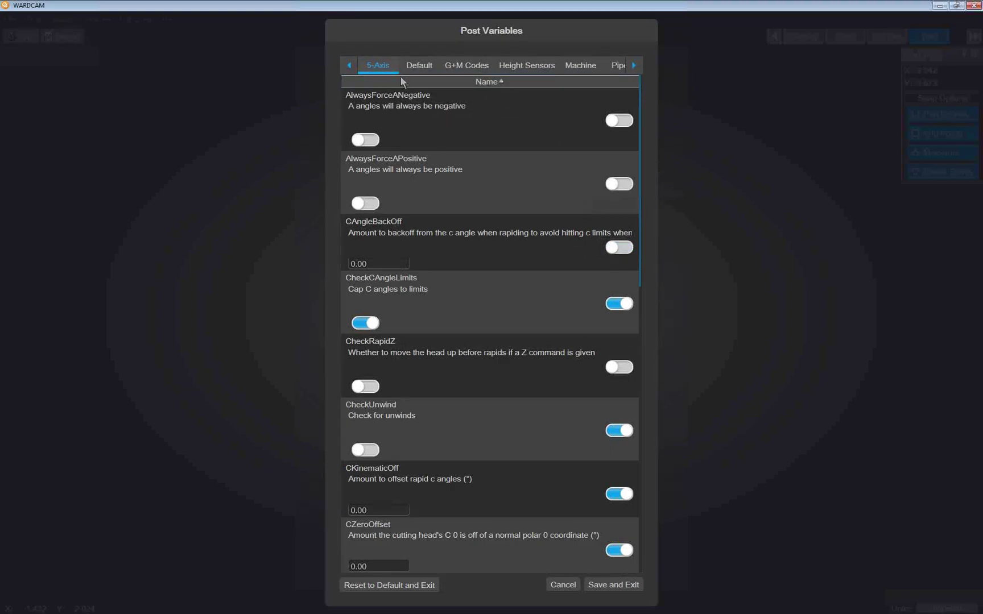
click(619, 304)
click(621, 431)
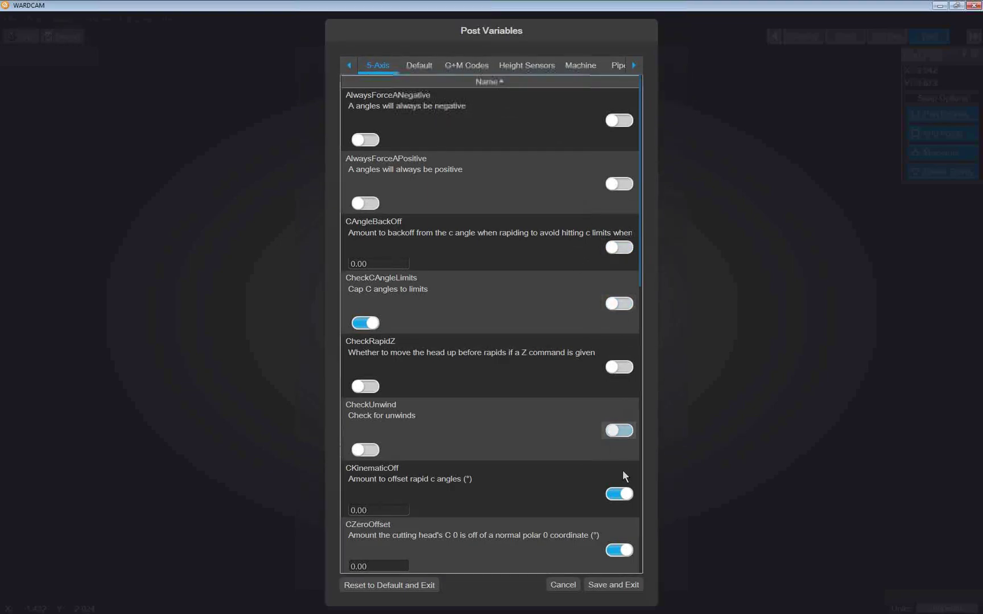
click(621, 494)
click(622, 547)
- Turn off visibility for ForceCRapidsZero, GeneralACVelocity, HomeZeroACHead, MakeAB5Axis, MaxAAngle and MaxCAngle
drag(638, 269, 644, 412)
click(618, 267)
click(619, 330)
click(622, 387)
click(620, 443)
click(615, 507)
click(619, 562)
- Turn off visibility for the remaining 5-Axis variables, from MinAAngle to the straighten-head-after-cut option, and save the post variables
drag(642, 387, 642, 523)
click(619, 303)
click(616, 358)
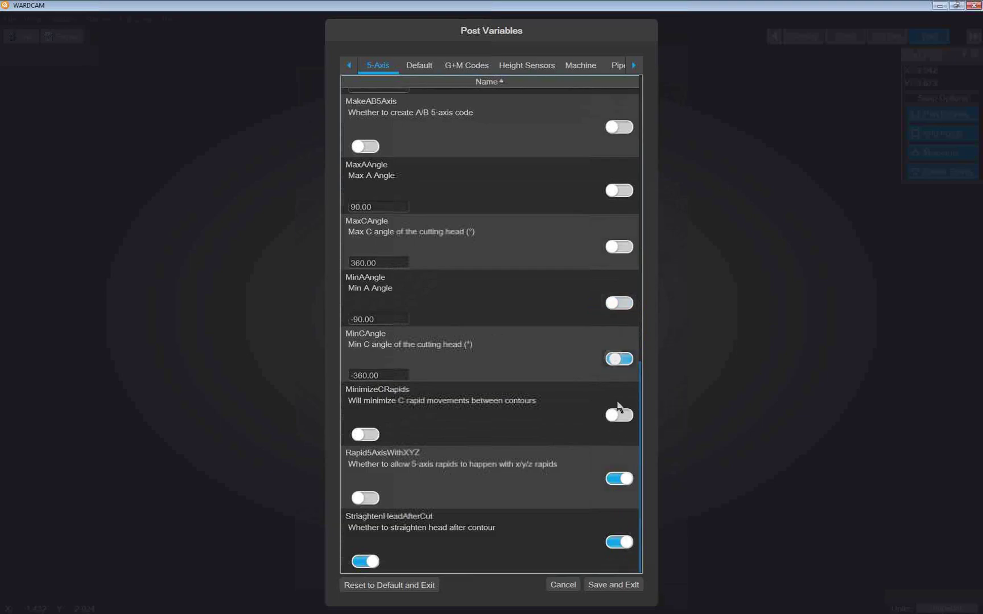
click(618, 542)
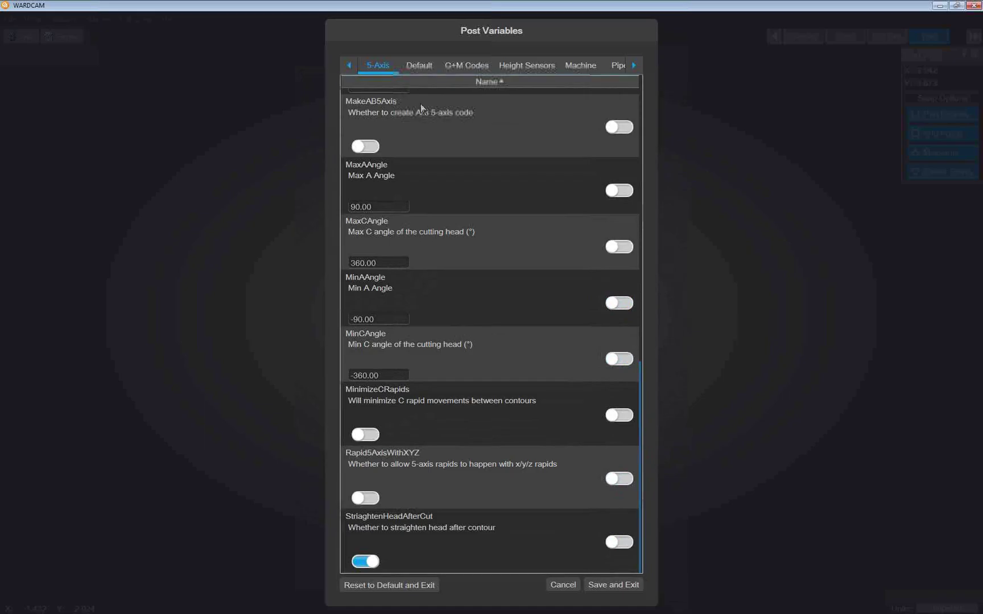
click(613, 585)
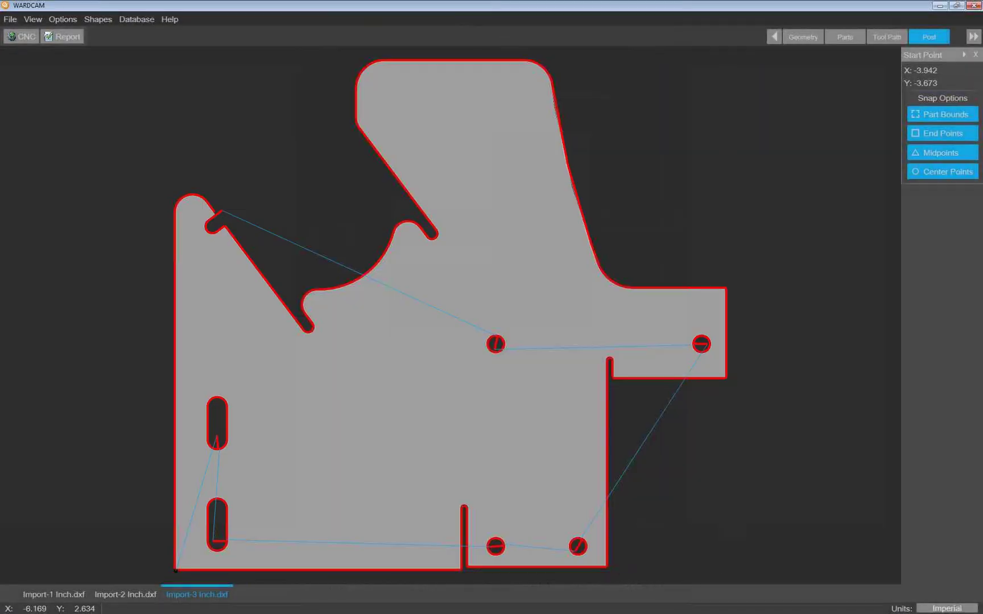
- Switch Scroll Lock off with the on-screen keyboard, and reopen the post variables to check the remaining groups
drag(417, 184, 654, 180)
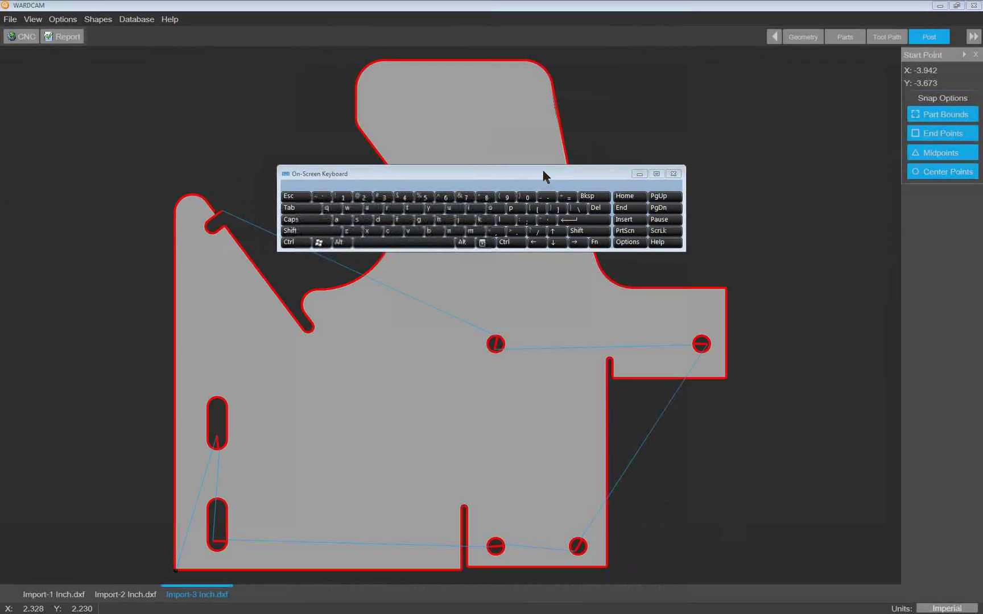
drag(543, 173, 0, 171)
click(67, 19)
click(75, 35)
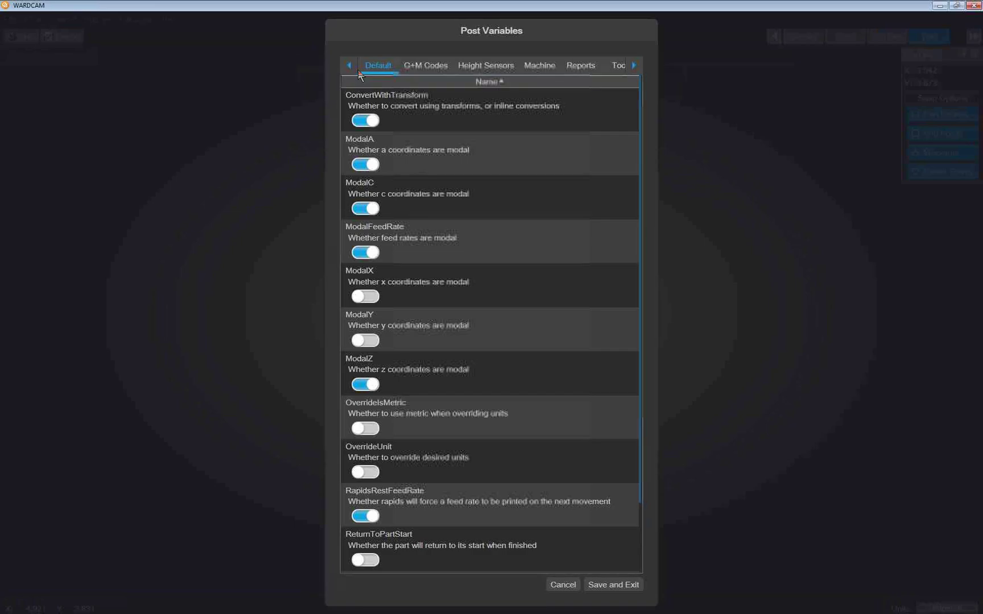
click(633, 66)
click(633, 68)
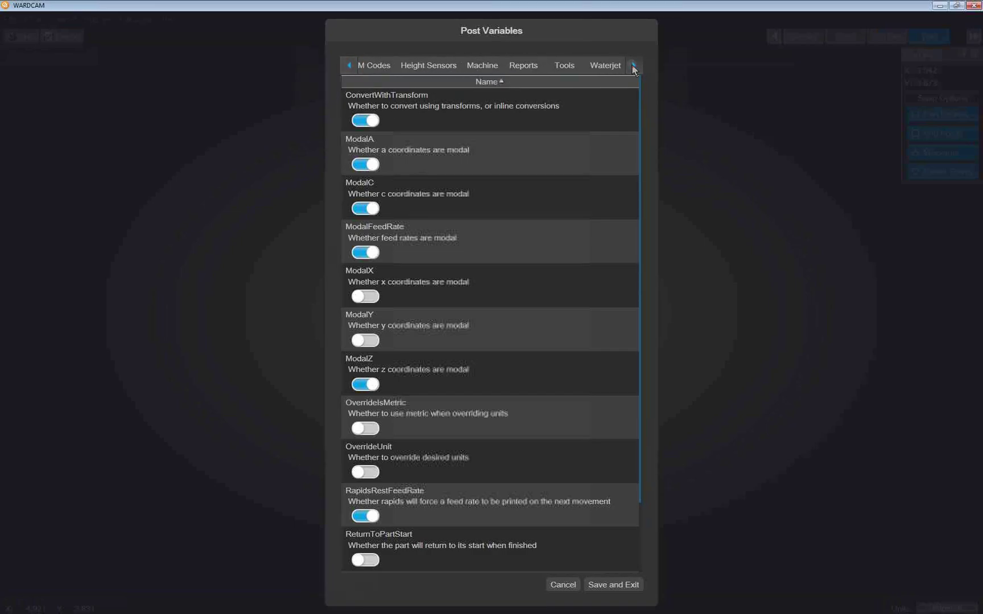
click(349, 66)
click(349, 67)
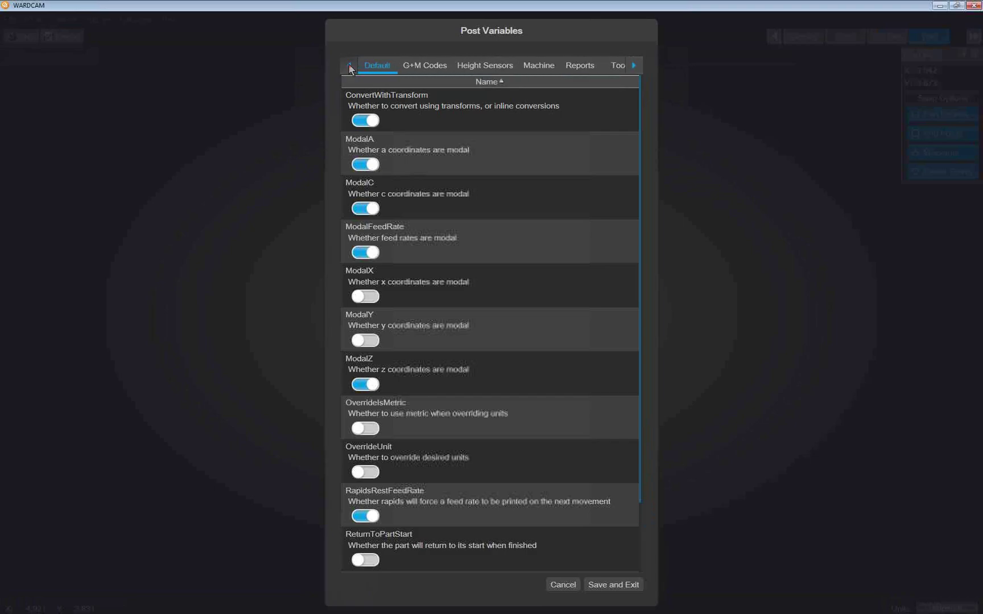
- Set the MachineRotation post variable to 0 degrees and save the post variables
click(542, 66)
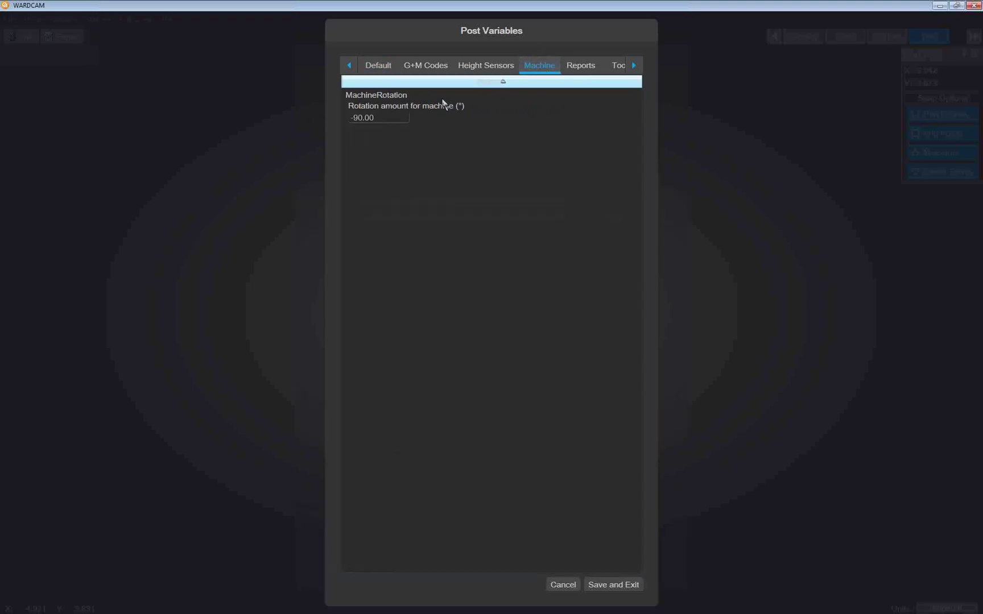
click(392, 118)
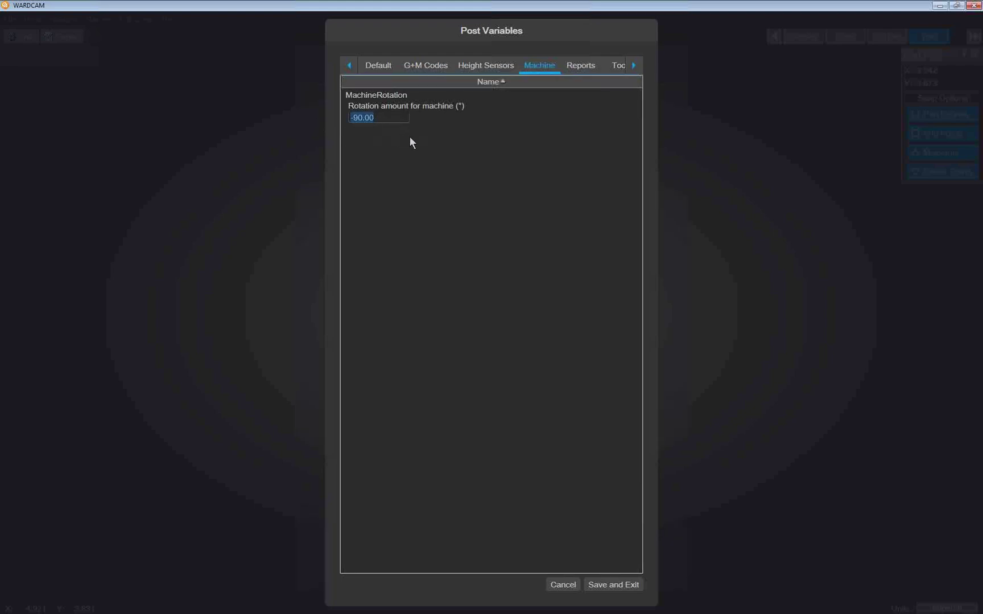
text(0)
click(613, 585)
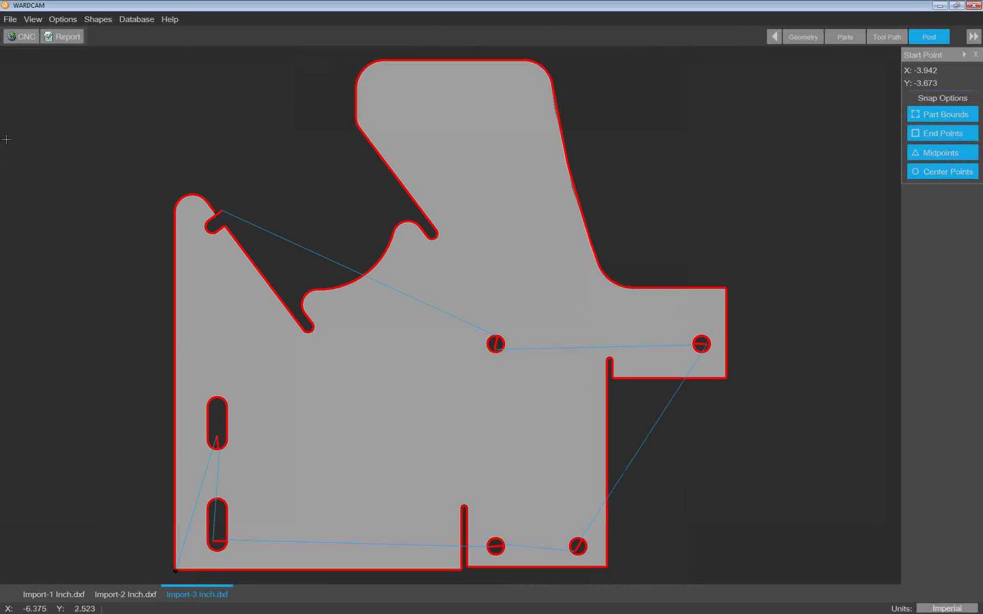
- Import 34362.dxf from the DXF Files folder and advance it to the Parts stage
click(10, 18)
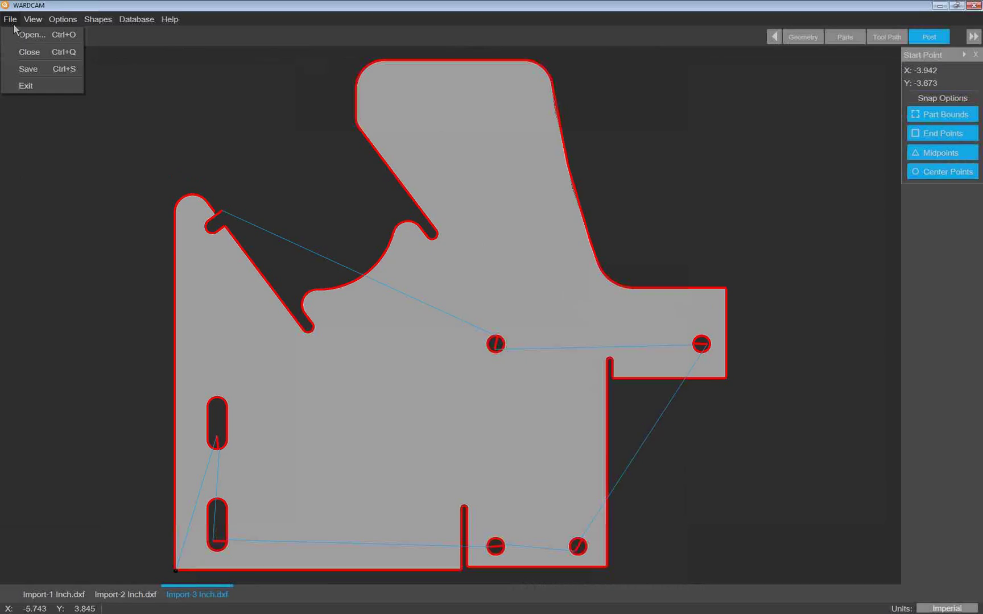
click(25, 35)
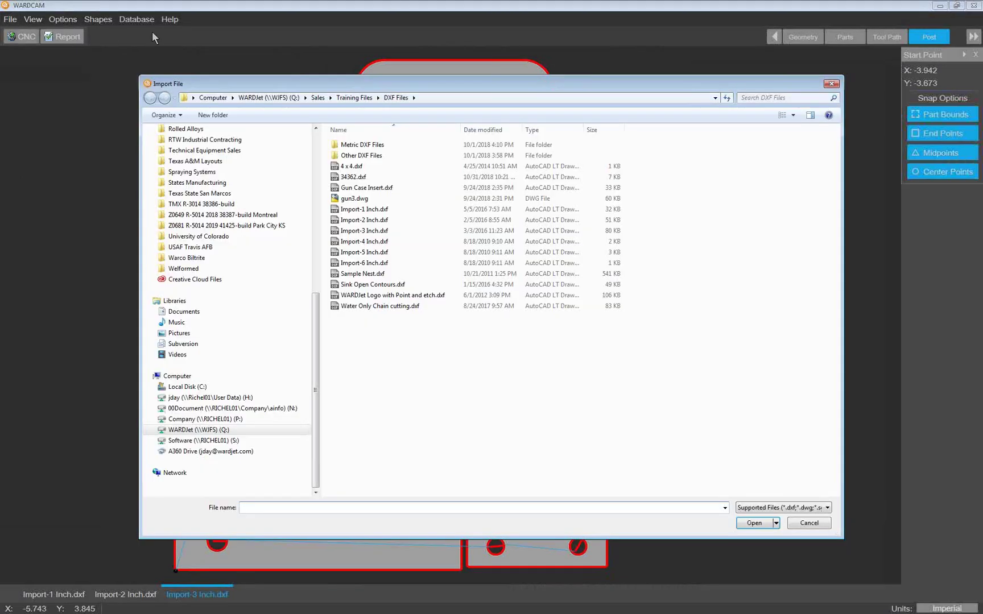
click(353, 177)
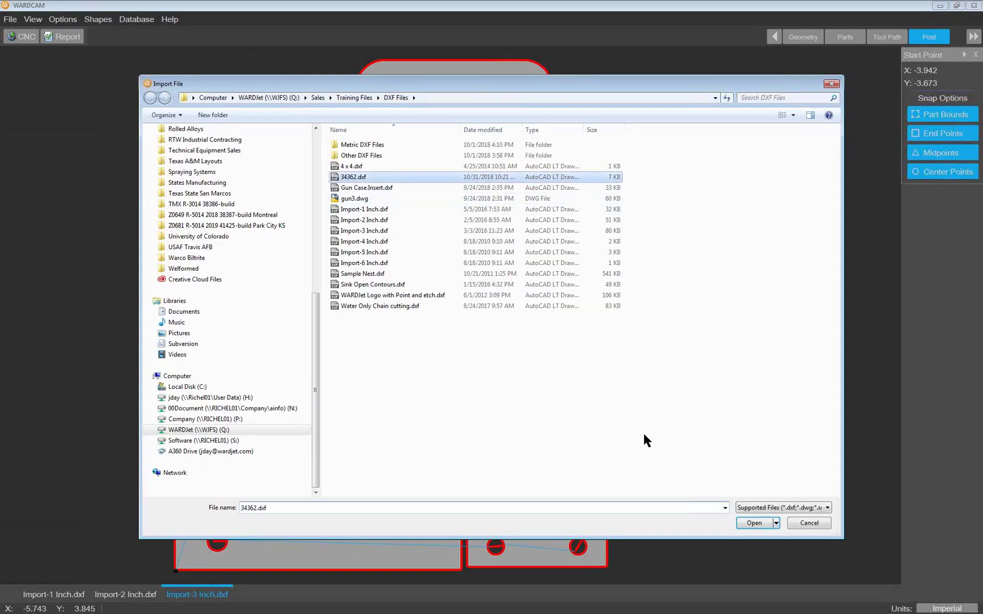
click(753, 523)
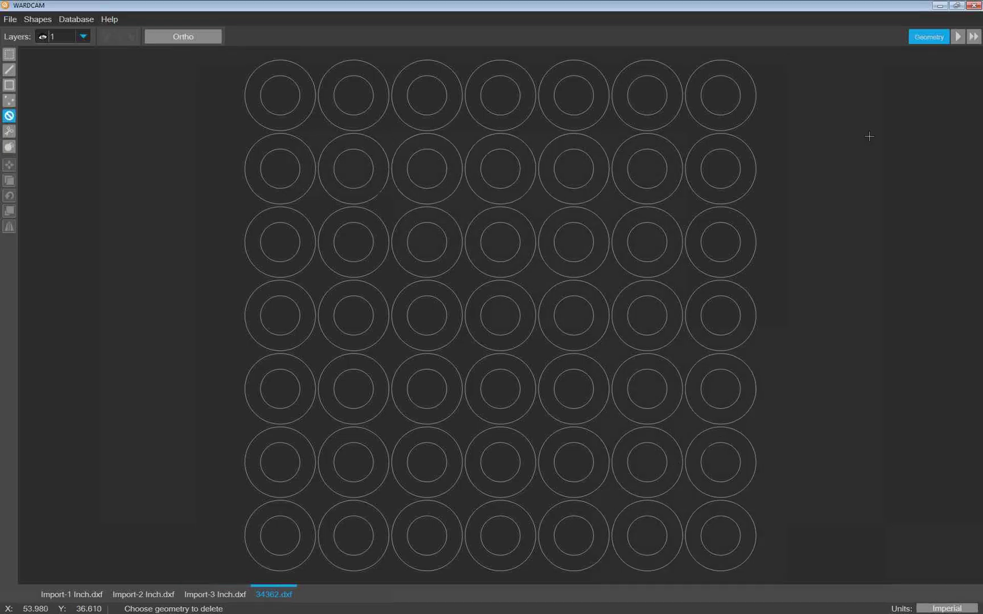
click(955, 41)
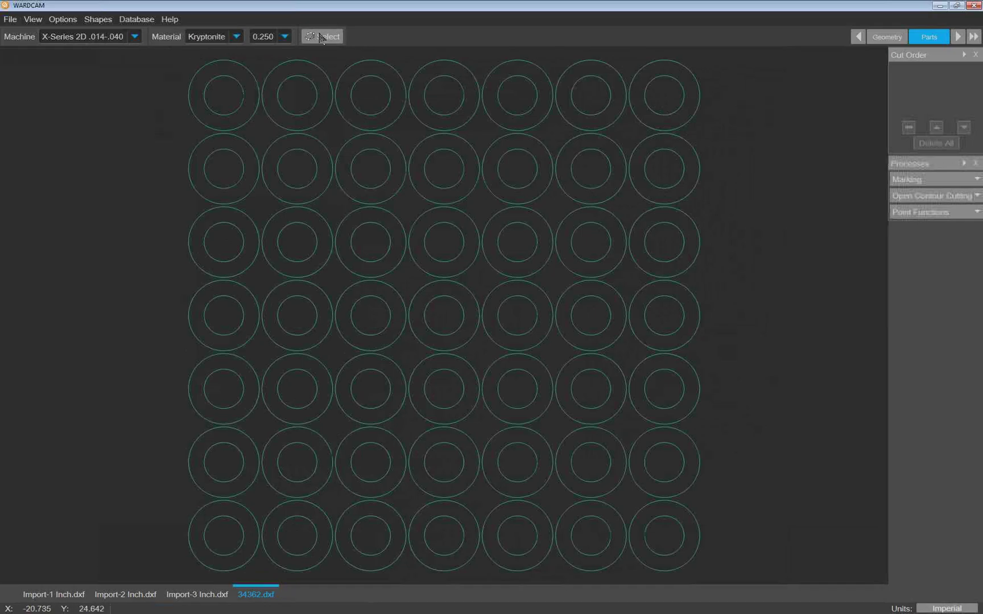
- Set the outside lead-in length of the 0.250 in Kryptonite to 0.5 in in the material database and save it
click(139, 20)
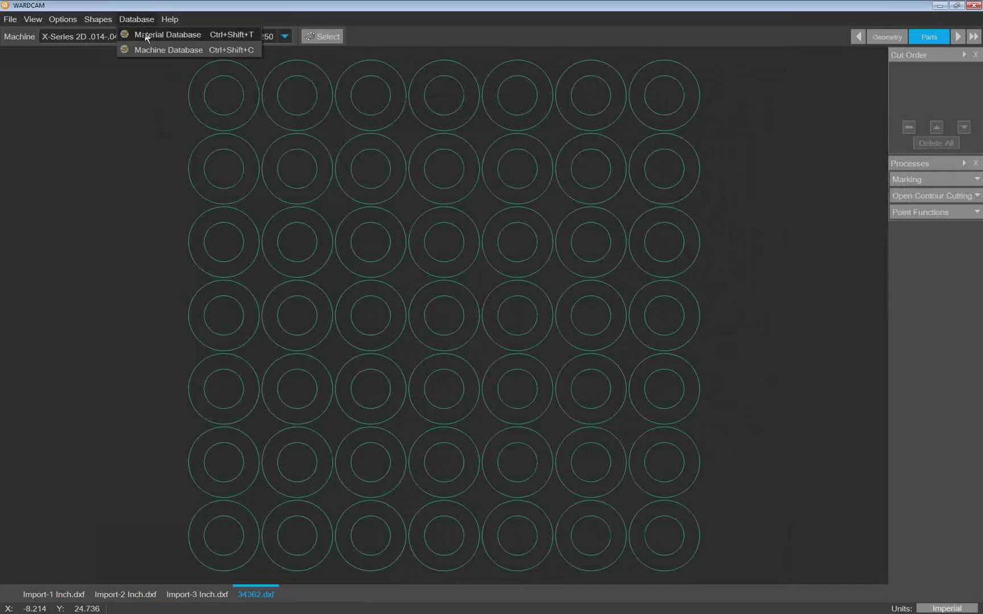
click(149, 36)
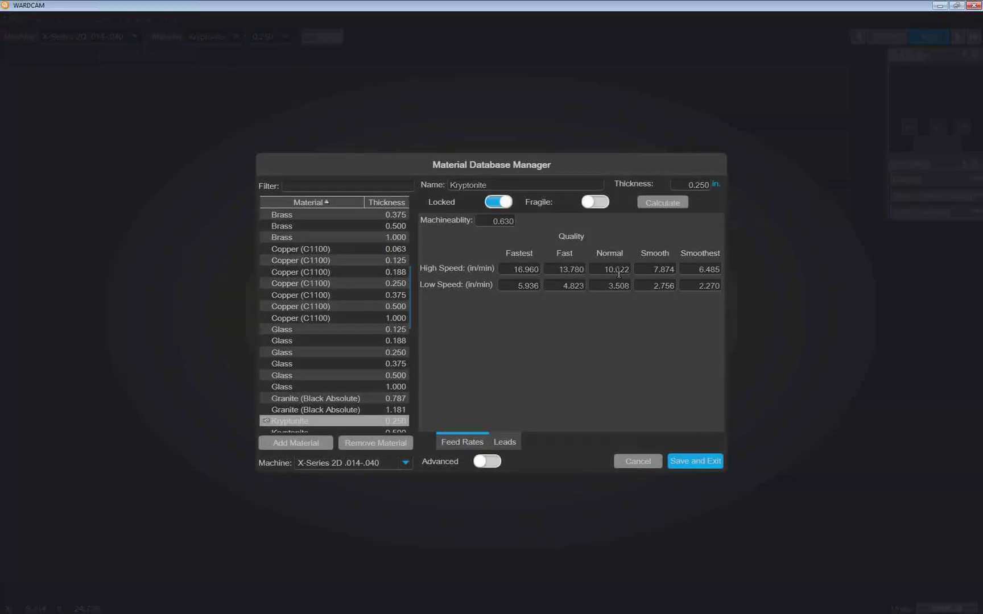
click(504, 442)
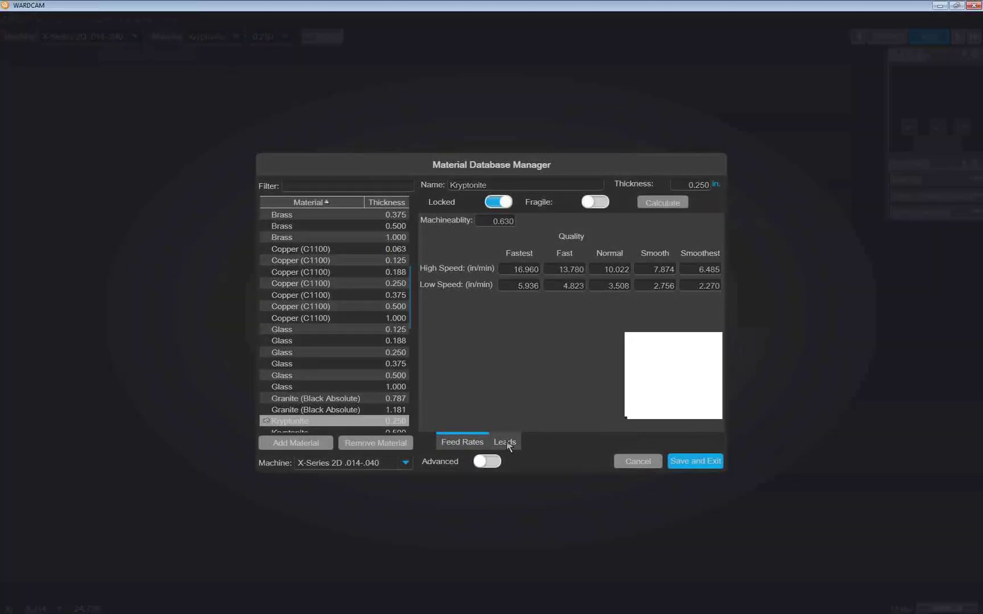
drag(604, 297, 660, 299)
text(0.5)
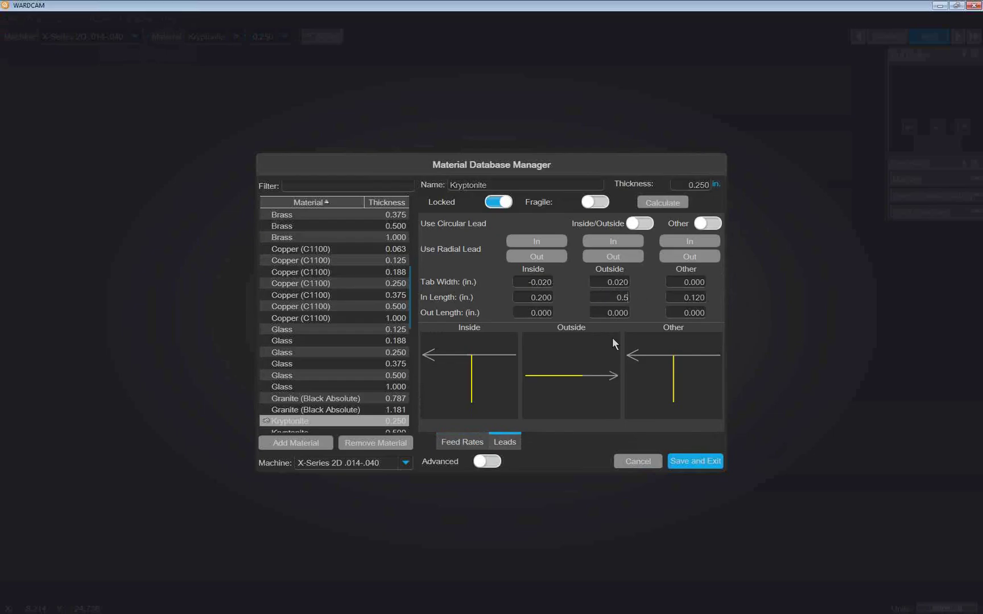
click(689, 460)
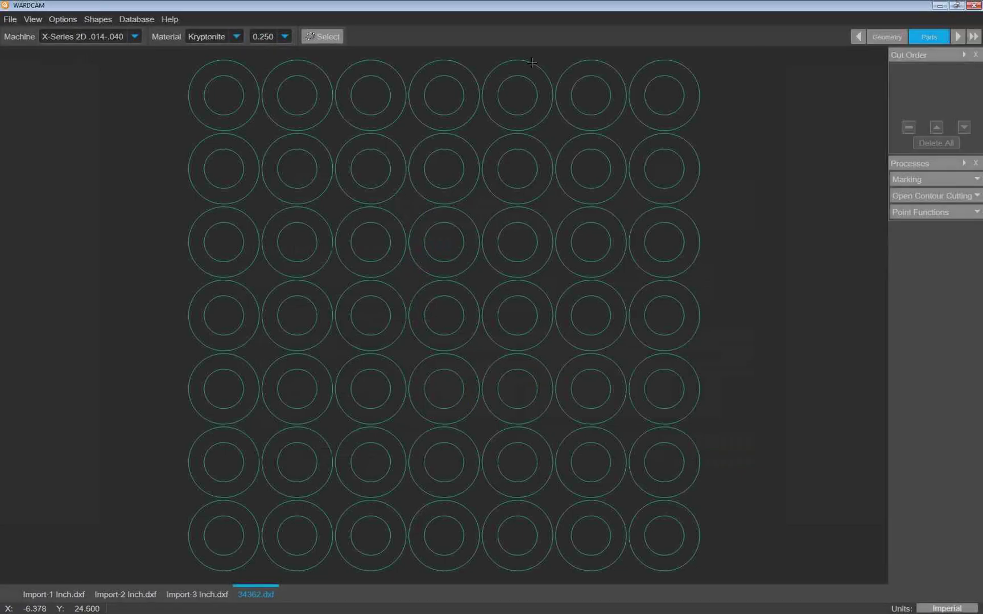
- Advance to the Tool Path stage, add automatic leads to all the rings, and inspect the leads up close
click(956, 37)
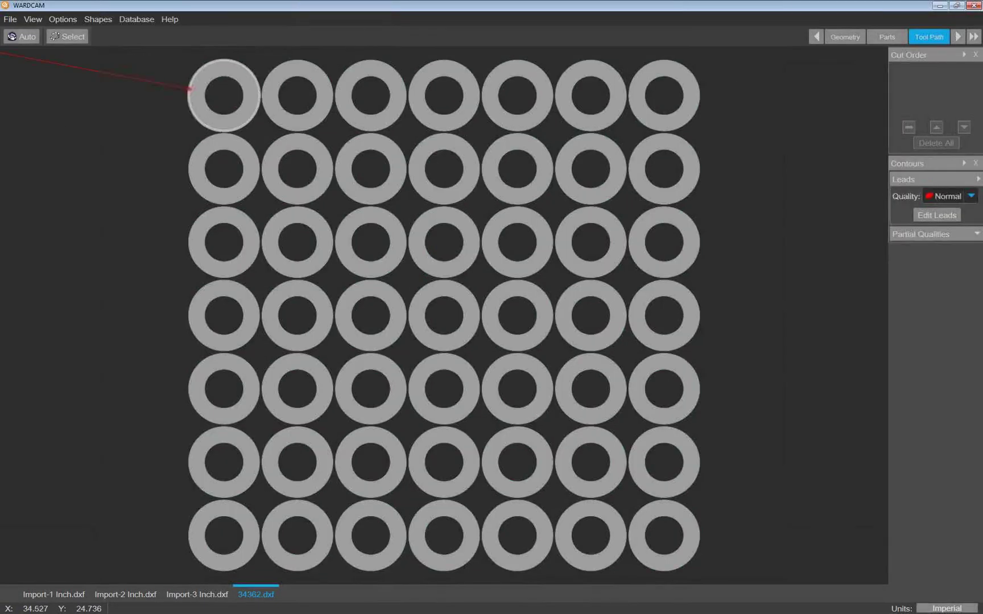
click(25, 38)
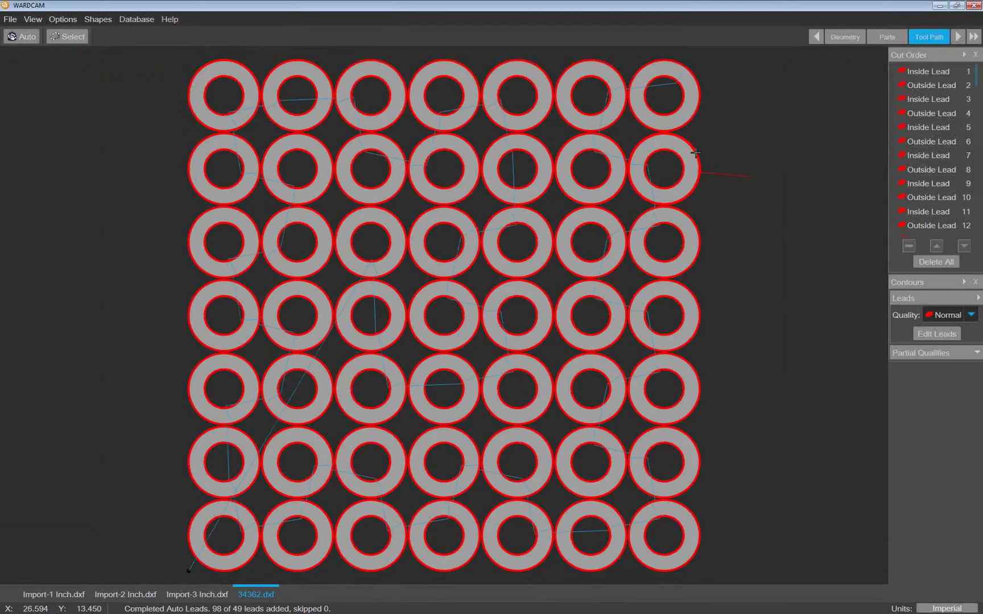
scroll(620, 131, up, 3)
scroll(620, 131, up, 3)
scroll(591, 153, down, 5)
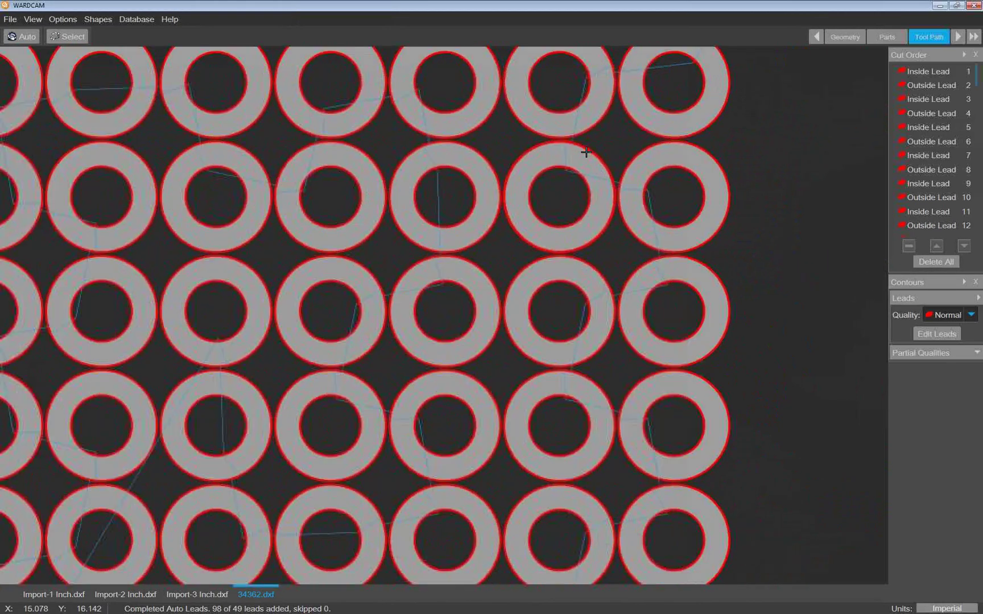
scroll(586, 150, up, 2)
scroll(586, 150, up, 1)
middle_drag(586, 150, 406, 209)
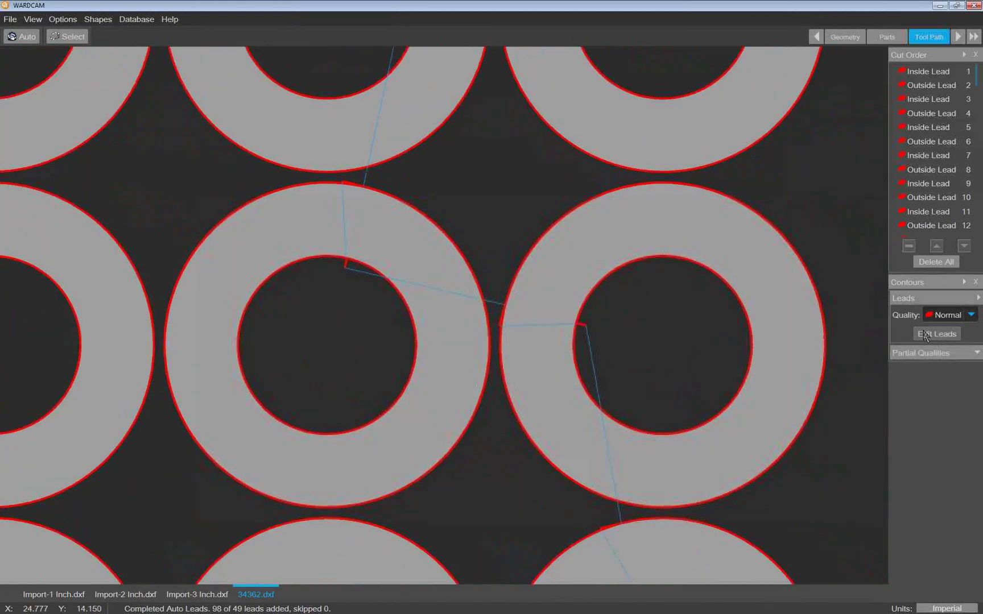
- Show the advanced lead settings of the 0.250 in Kryptonite, set the outside lead-in angle to 90°, and save the material
click(913, 334)
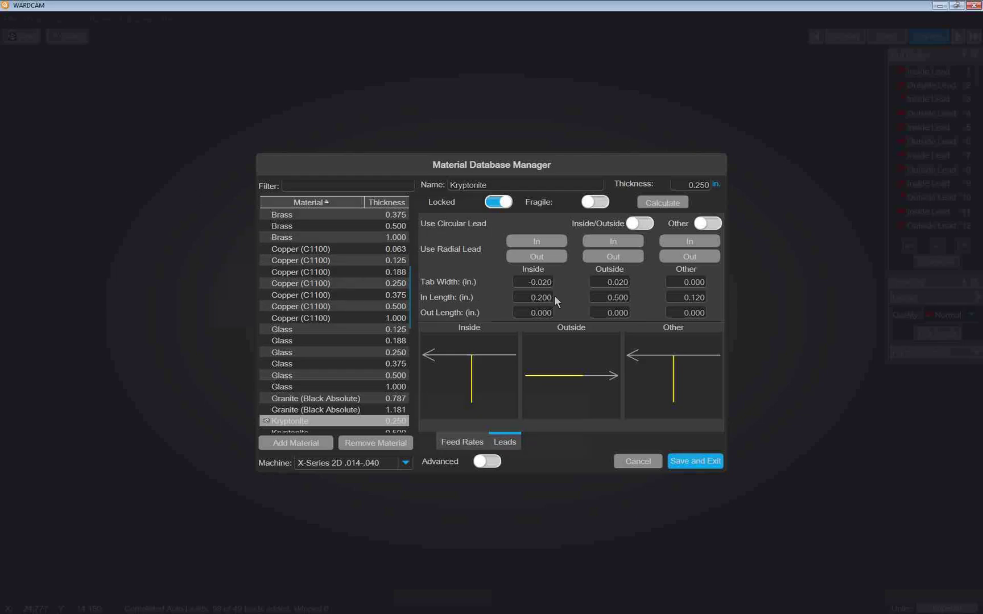
click(487, 462)
drag(606, 329, 665, 325)
text(90)
drag(604, 343, 630, 346)
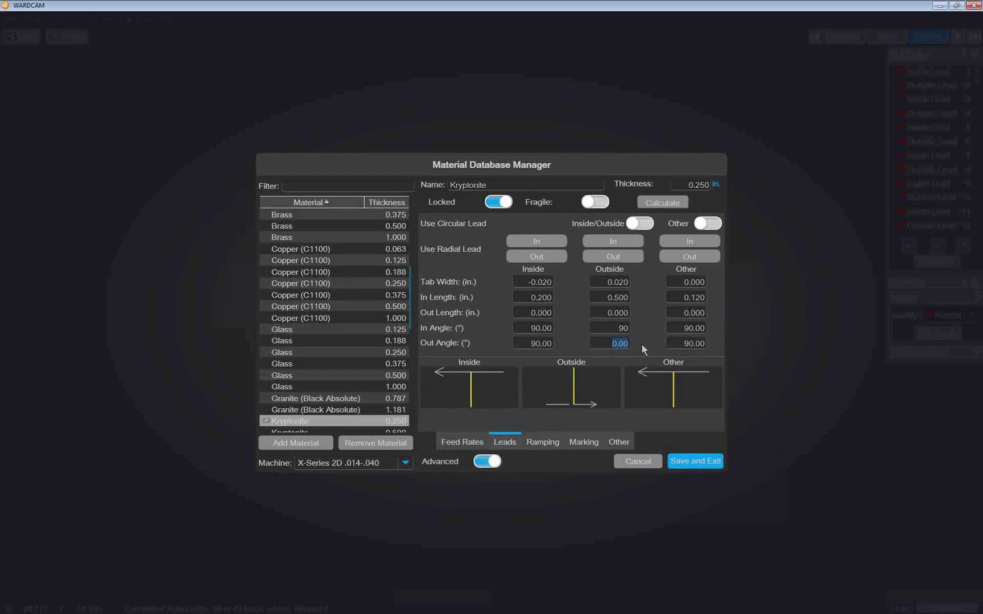
click(695, 461)
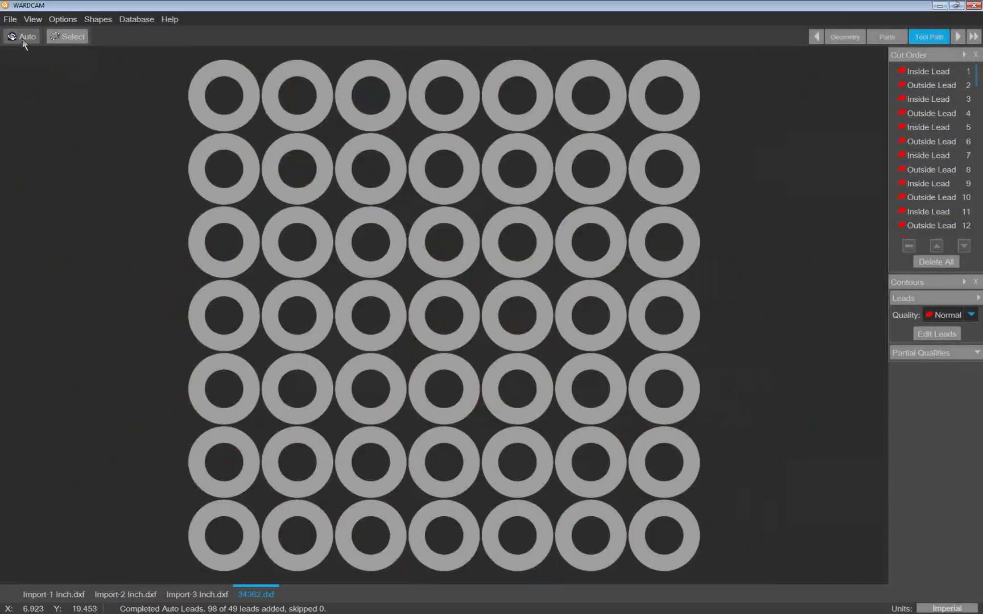
- Regenerate the automatic leads on all the rings and inspect an outside lead-in in the gap between two neighbouring rings
click(21, 36)
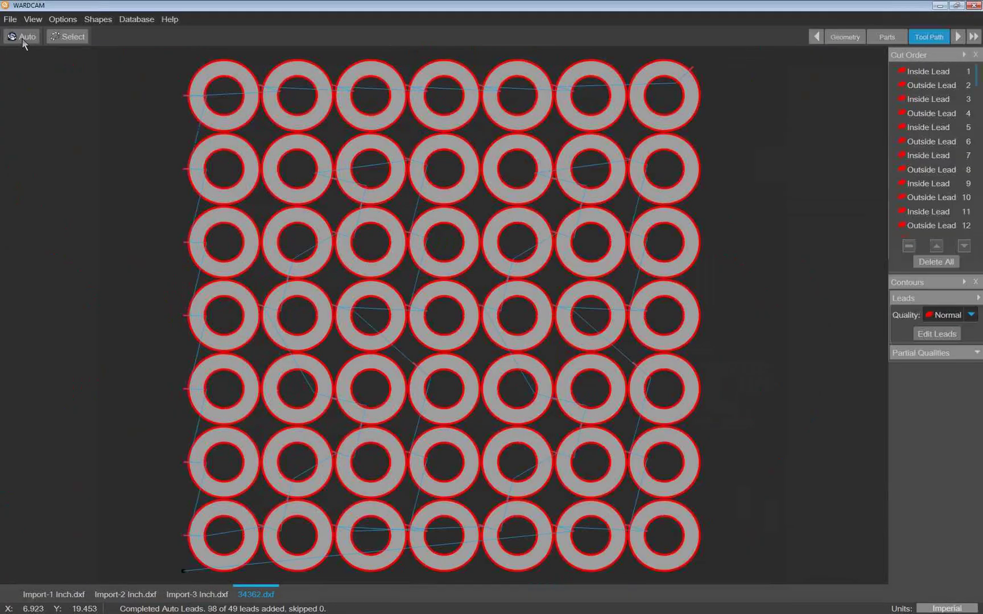
scroll(401, 232, up, 6)
scroll(398, 236, up, 3)
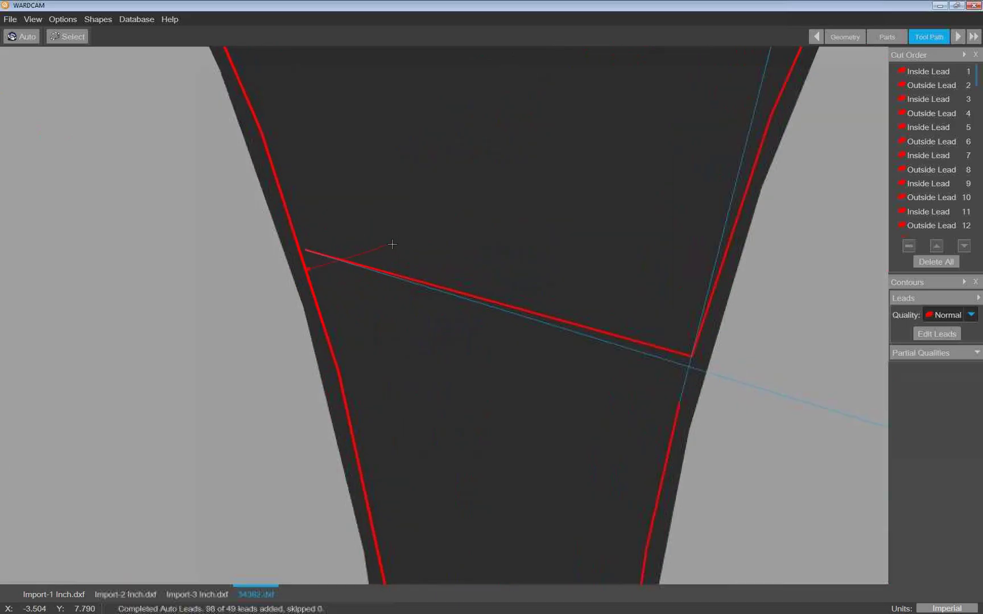
drag(303, 248, 307, 251)
scroll(298, 248, up, 4)
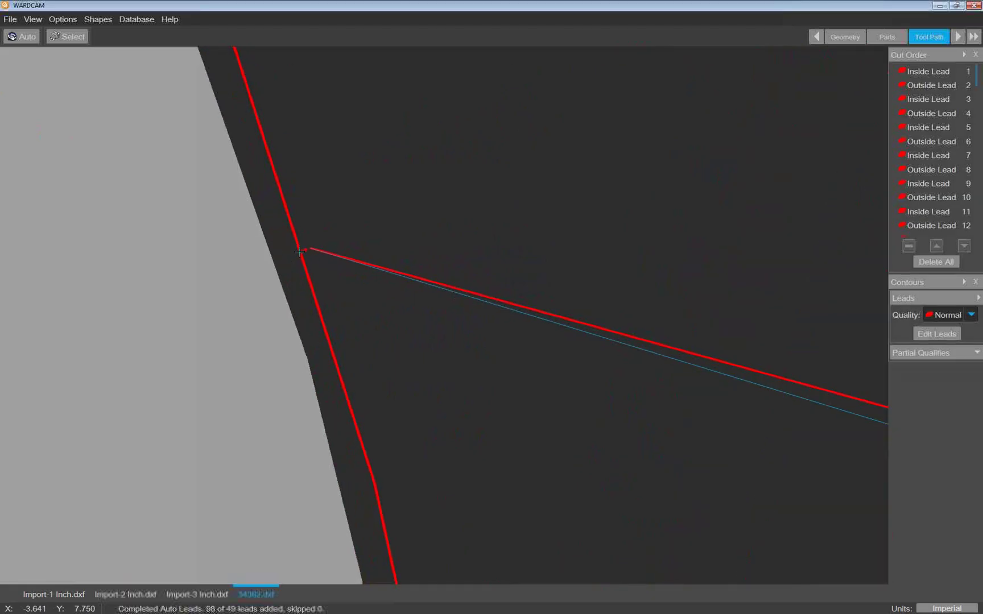
scroll(300, 252, down, 10)
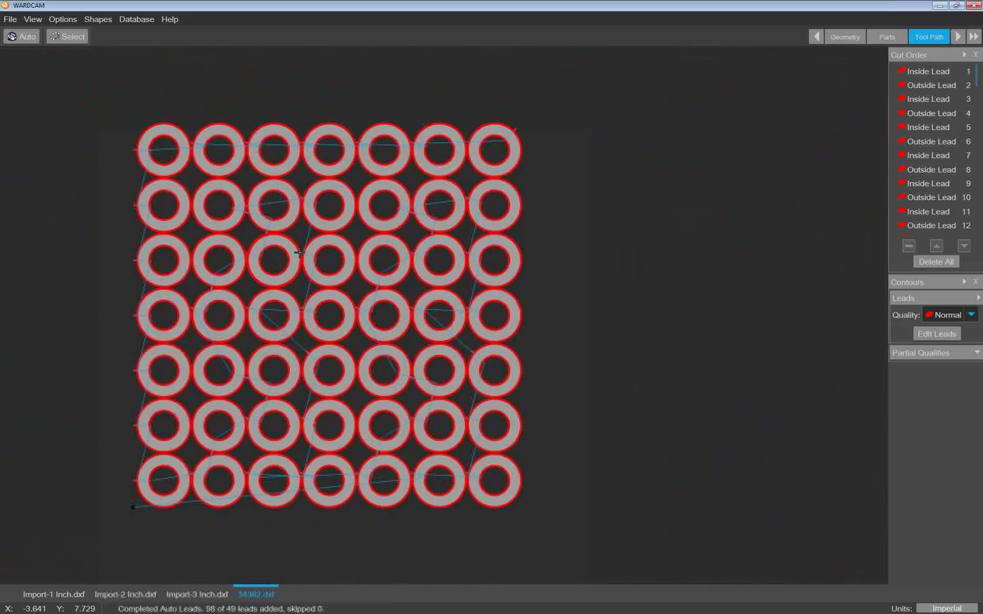
- Set DB_Material_BlowOutDist of the 0.250 in Kryptonite to 0.25 among its advanced settings in the material database and save
click(131, 20)
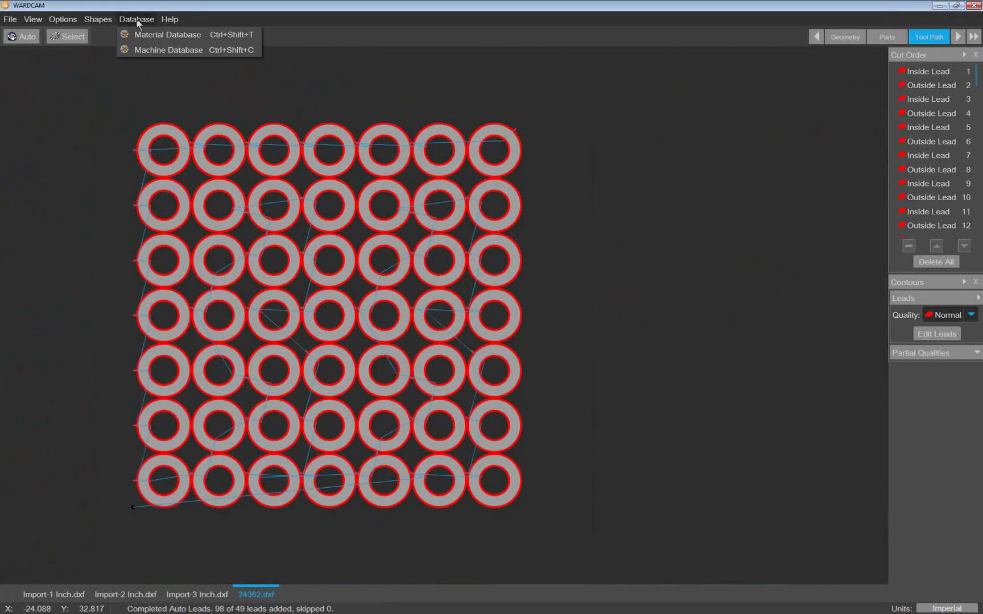
click(143, 36)
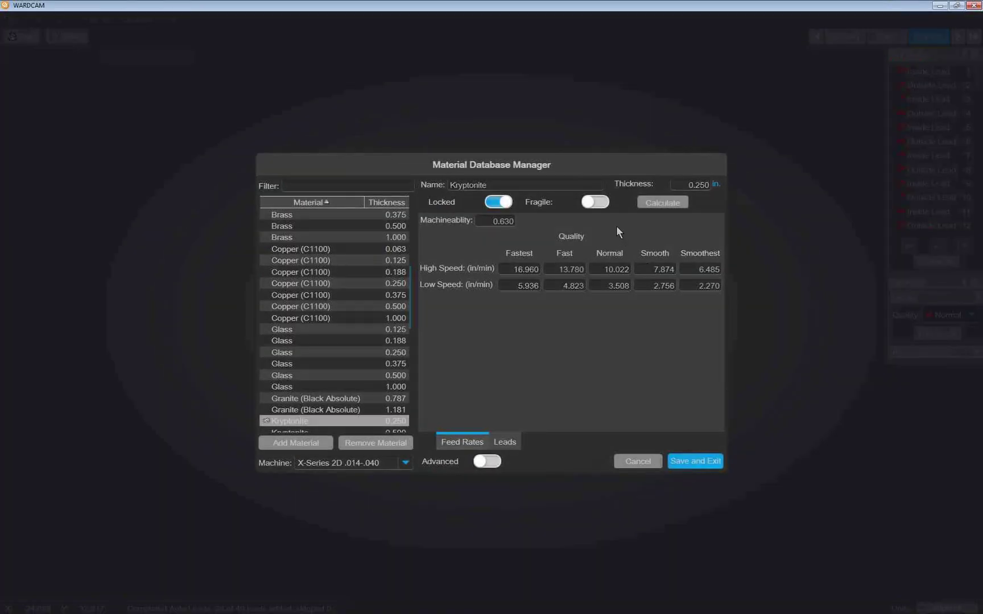
click(487, 461)
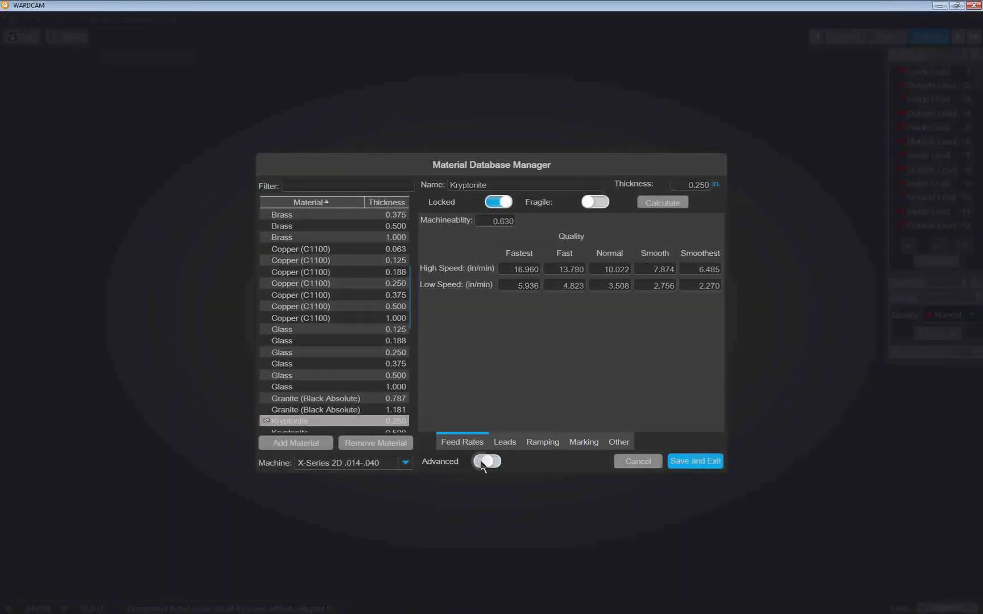
click(619, 443)
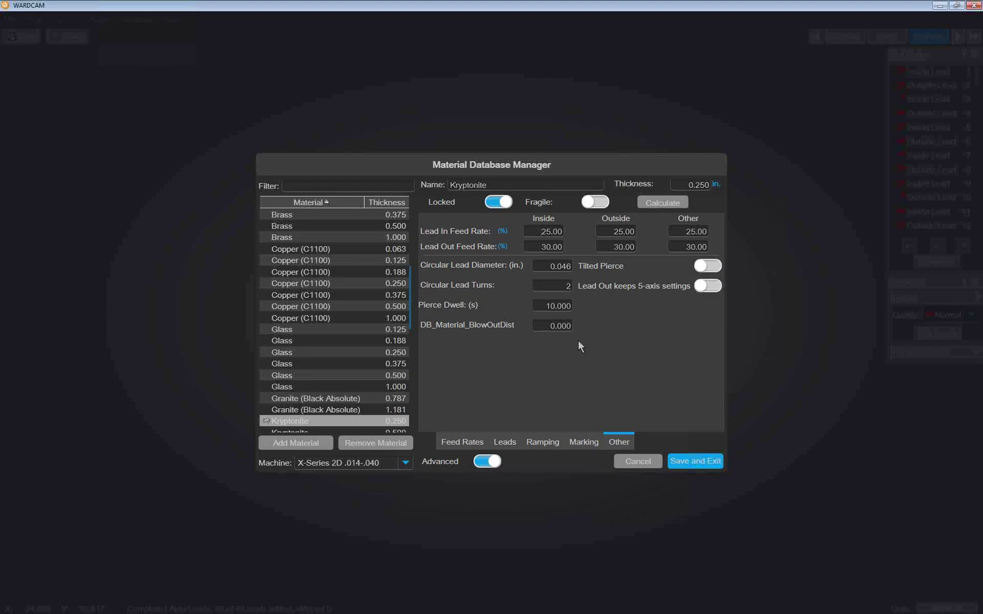
click(535, 327)
text(0.25)
click(696, 461)
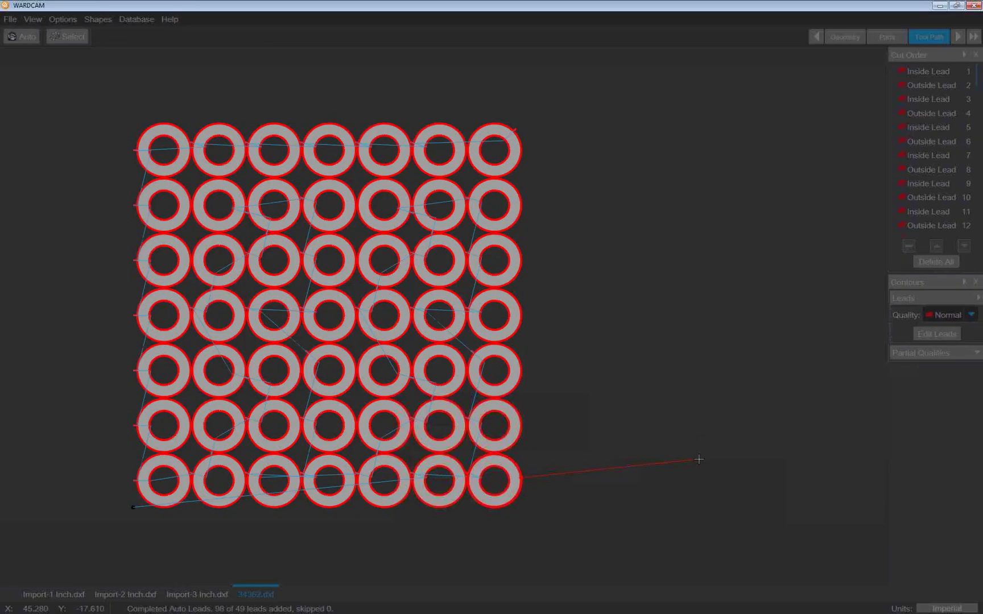
- Recreate the automatic leads with the new blow-out distance and examine where the outside leads sit between the rings
scroll(298, 205, up, 3)
click(25, 36)
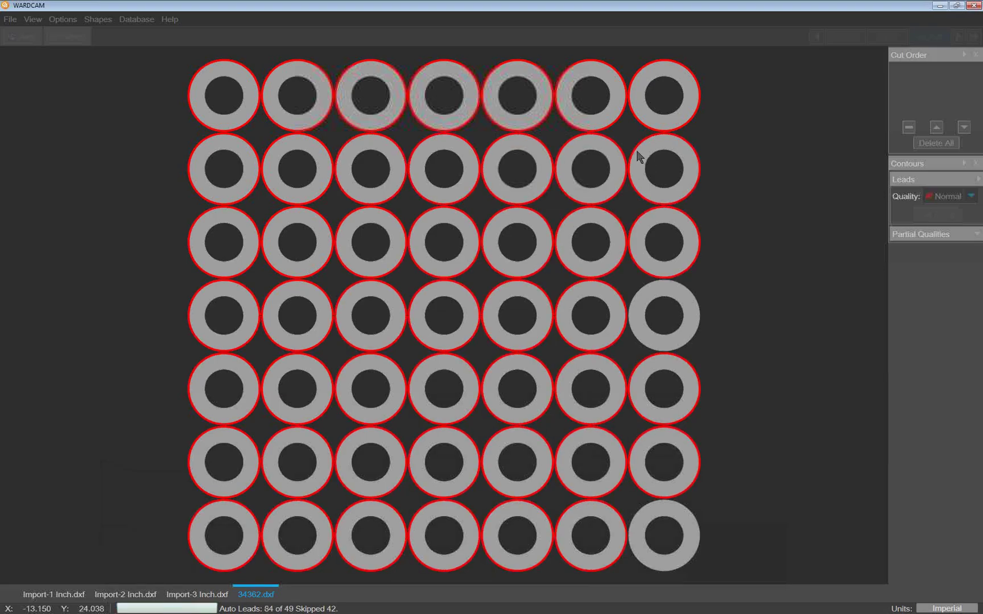
scroll(634, 202, up, 5)
scroll(634, 202, up, 8)
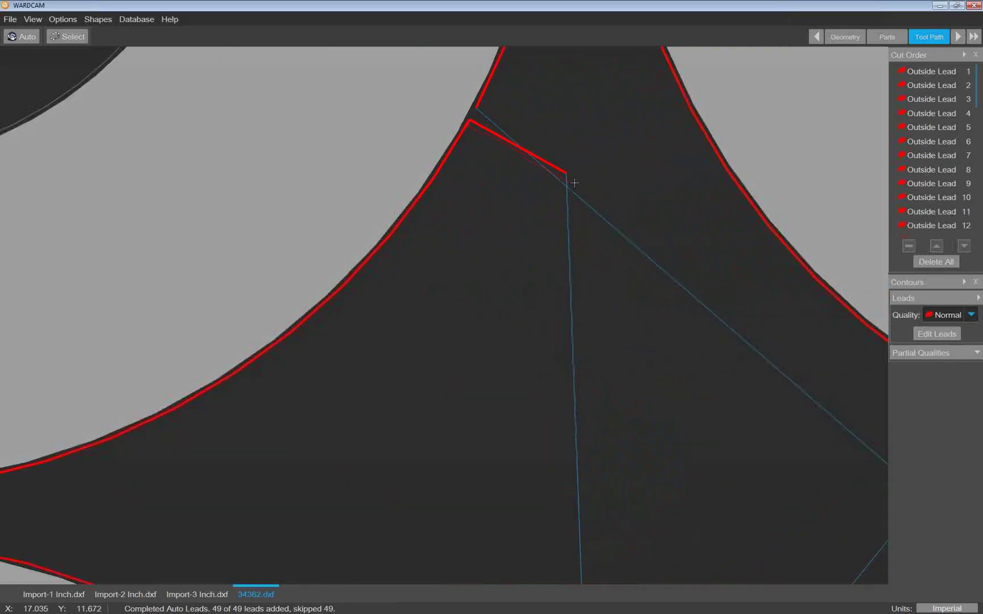
scroll(574, 178, down, 8)
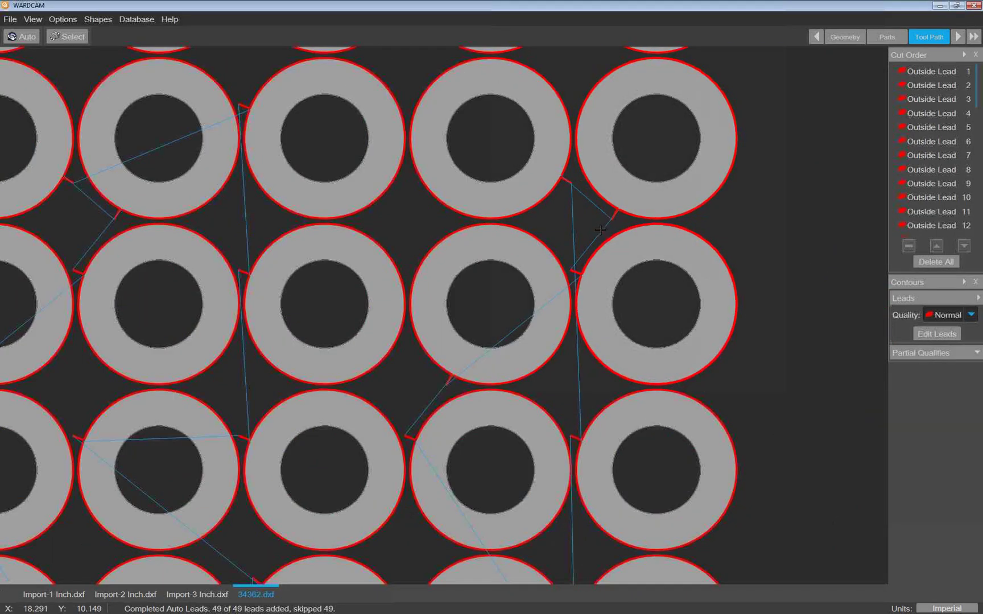
scroll(598, 230, down, 5)
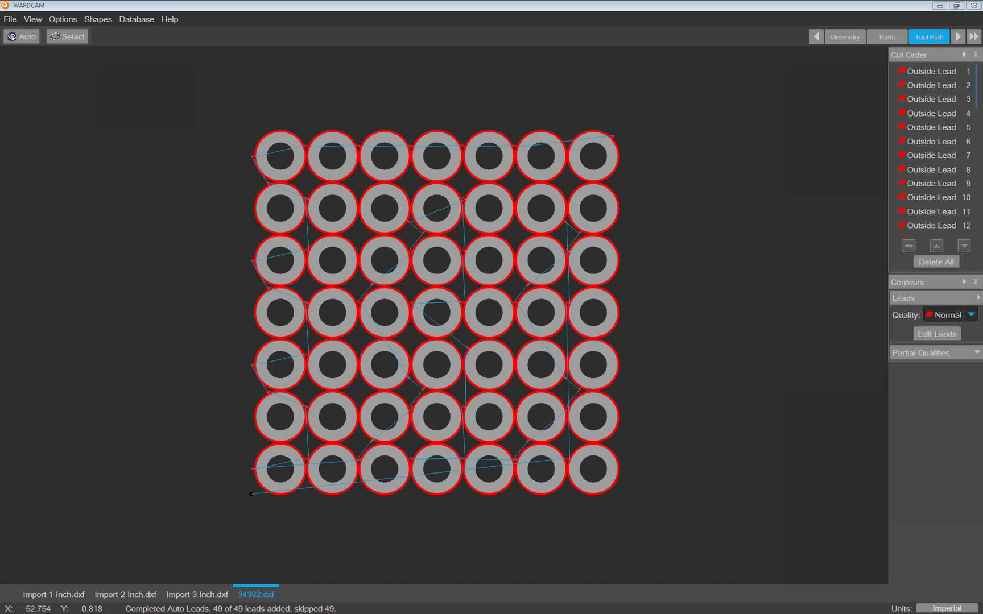
- Try a maximum velocity of 750 in/min for the X-Series 2D .014-.040 machine in the machine database, then discard it
click(136, 21)
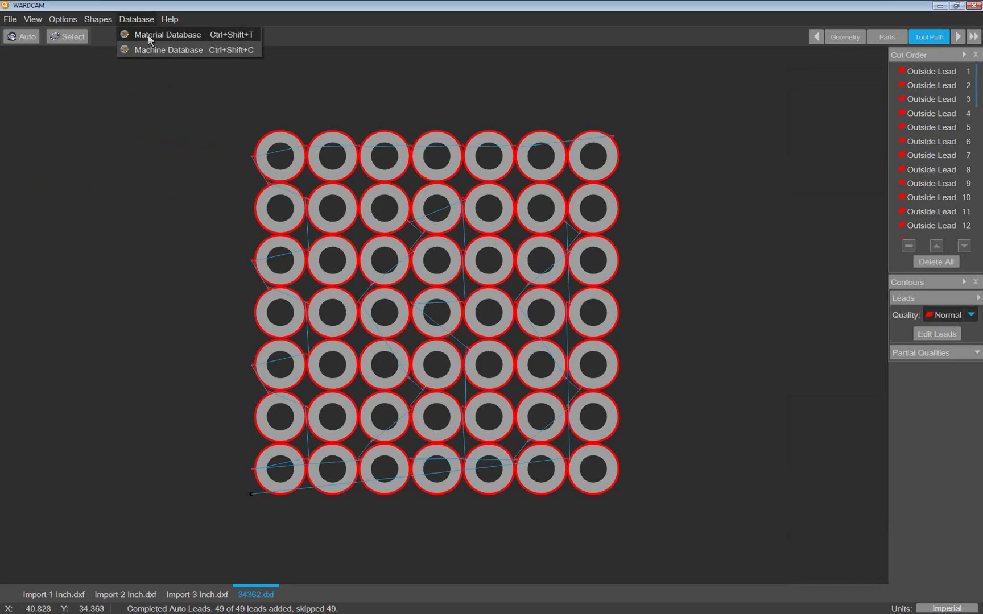
click(147, 50)
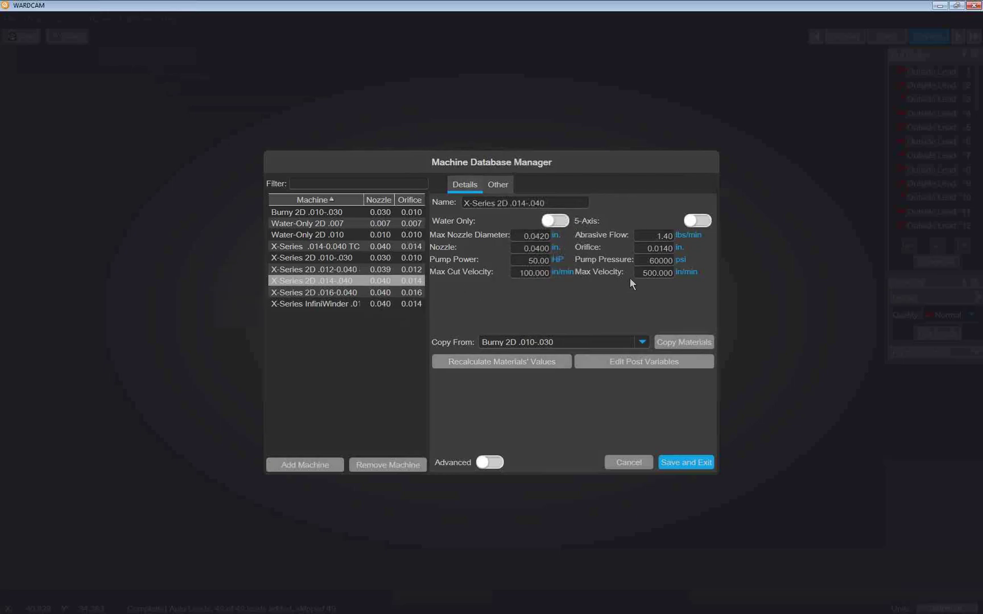
double_click(662, 273)
click(643, 274)
drag(640, 274, 688, 271)
text(750)
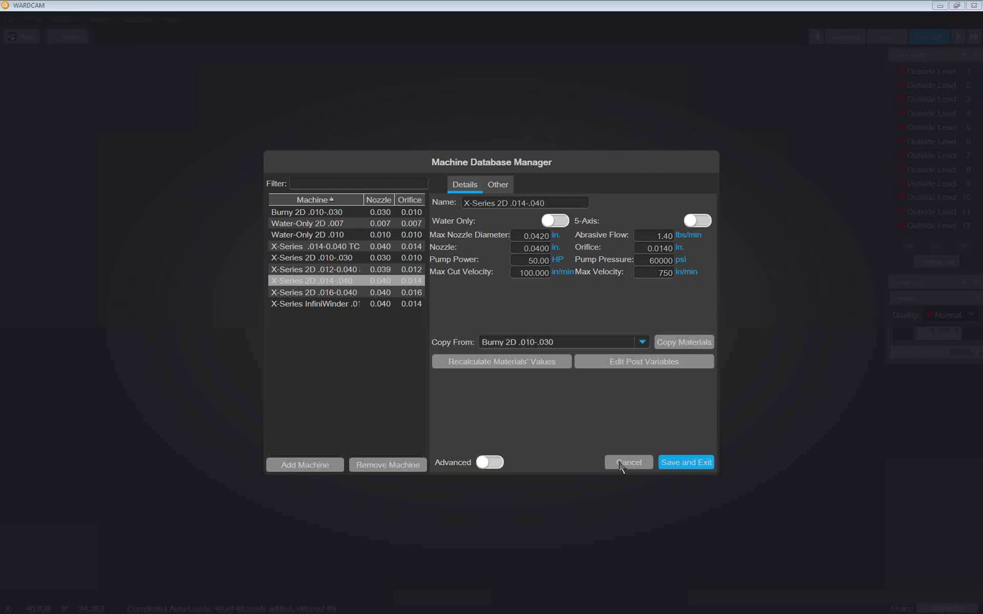
click(641, 466)
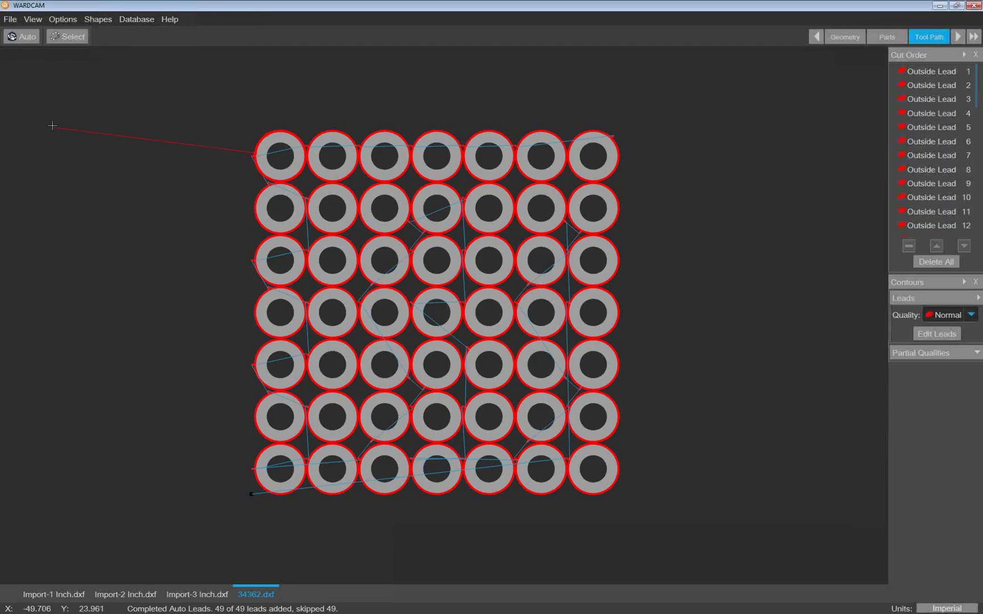
- Advance to the Post stage, look over the available post variable categories, and save and close the post variables
click(959, 37)
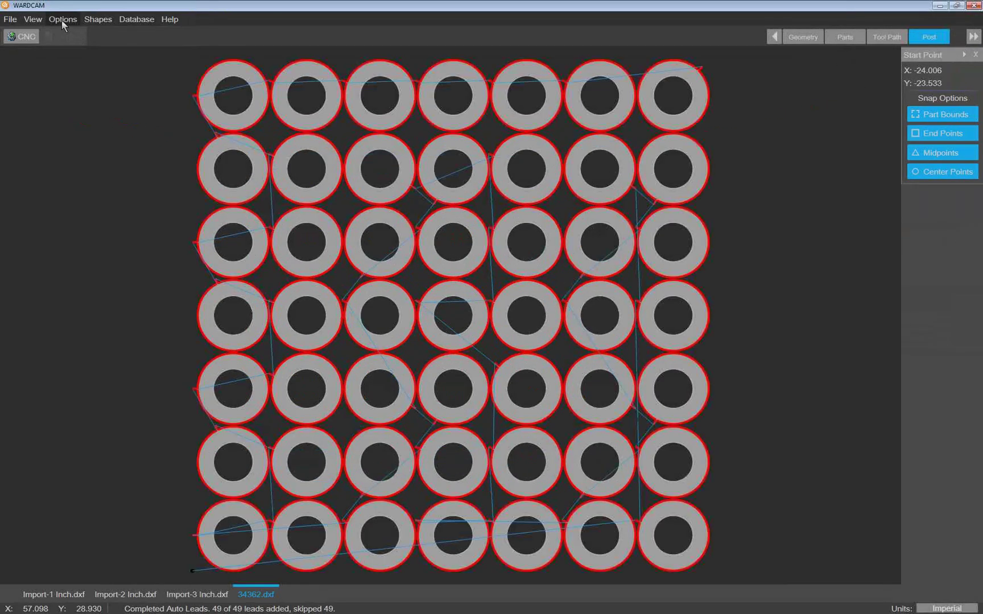
click(61, 20)
click(68, 35)
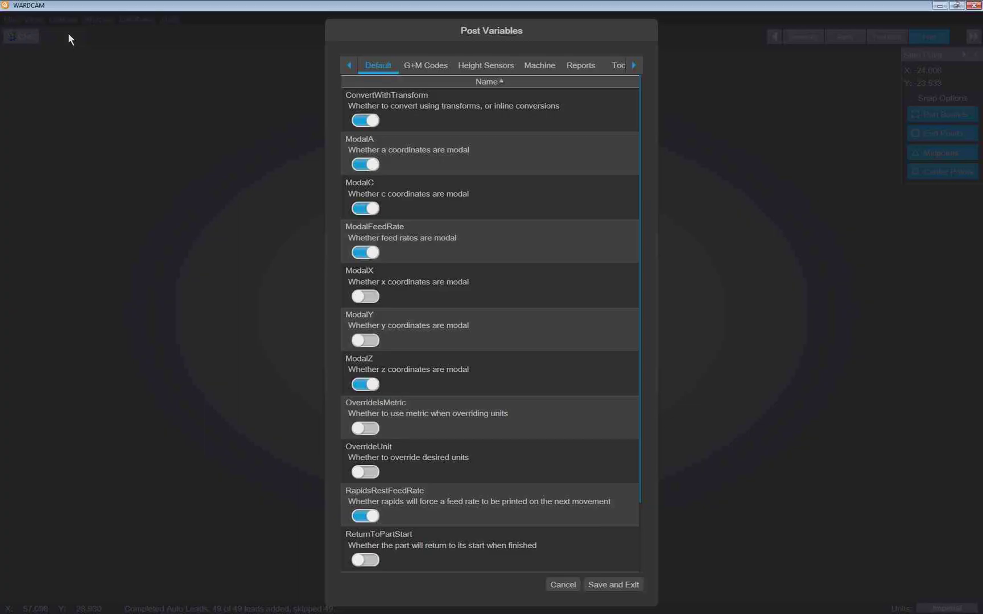
click(634, 67)
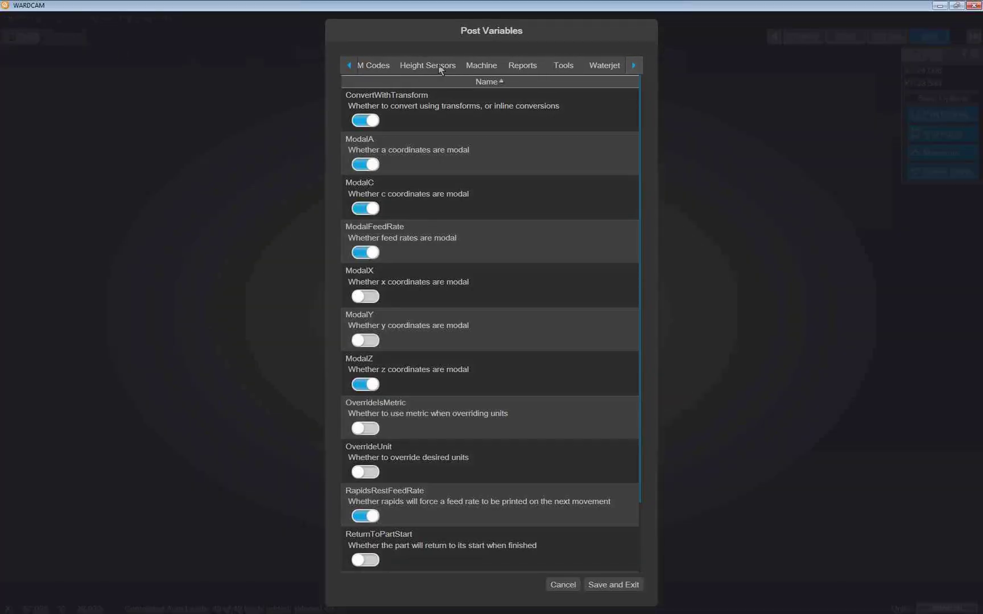
click(349, 66)
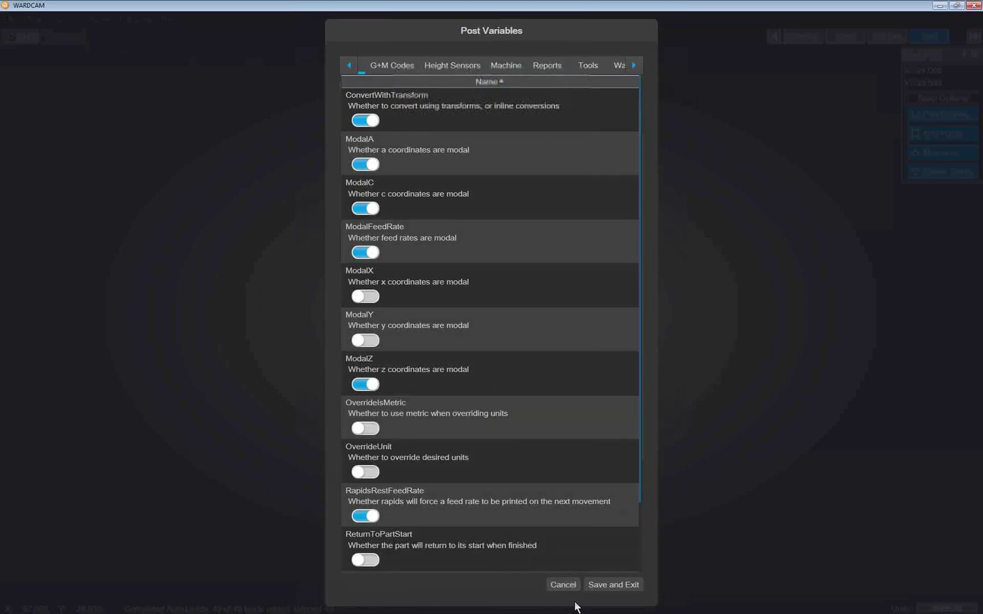
click(602, 586)
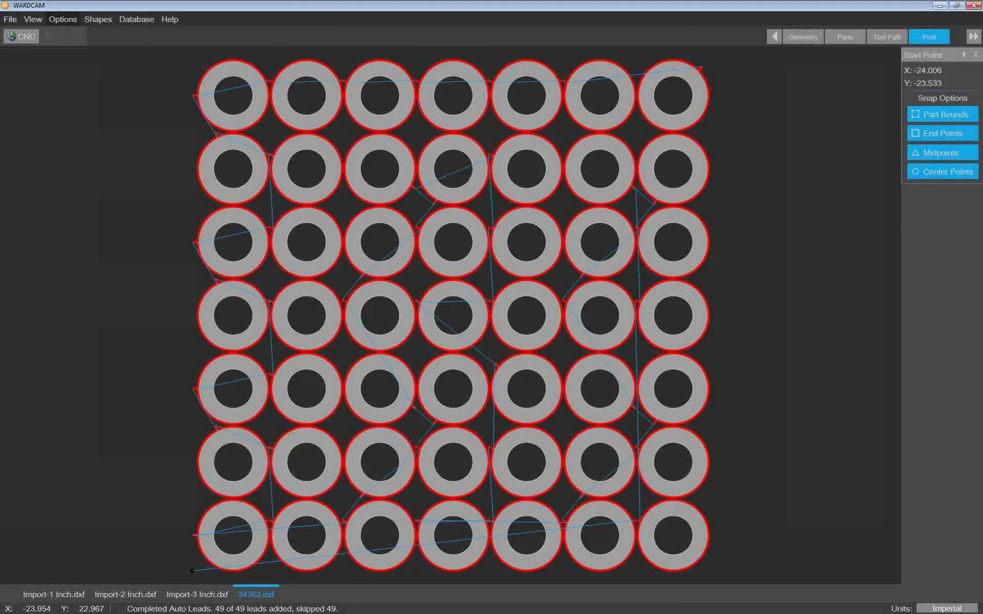
- Review the expanded set of post variable categories, including 5-Axis, Pipes and Printing, and save and close the post variables
drag(297, 157, 0, 182)
click(659, 260)
click(63, 19)
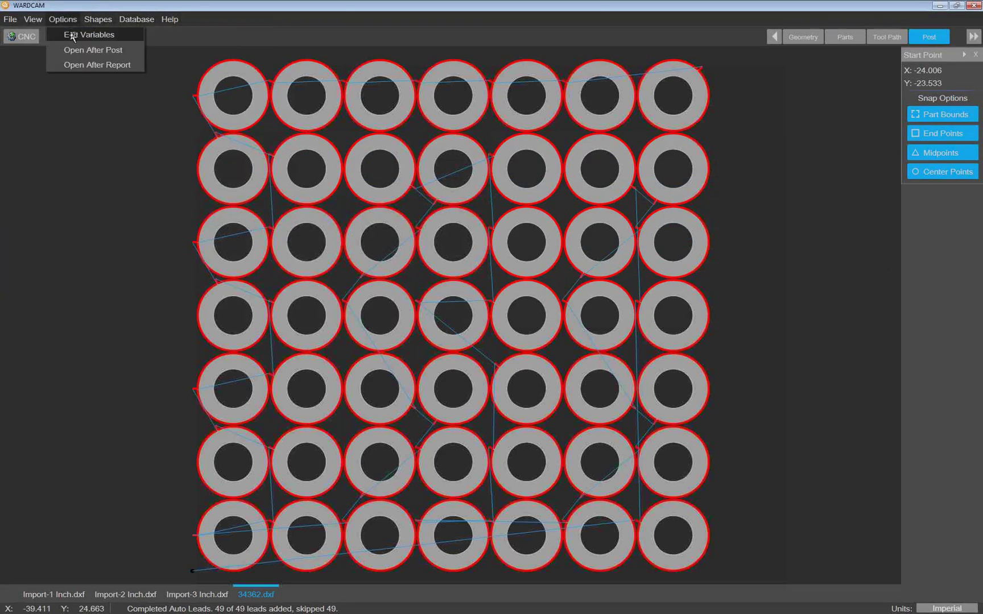
click(72, 33)
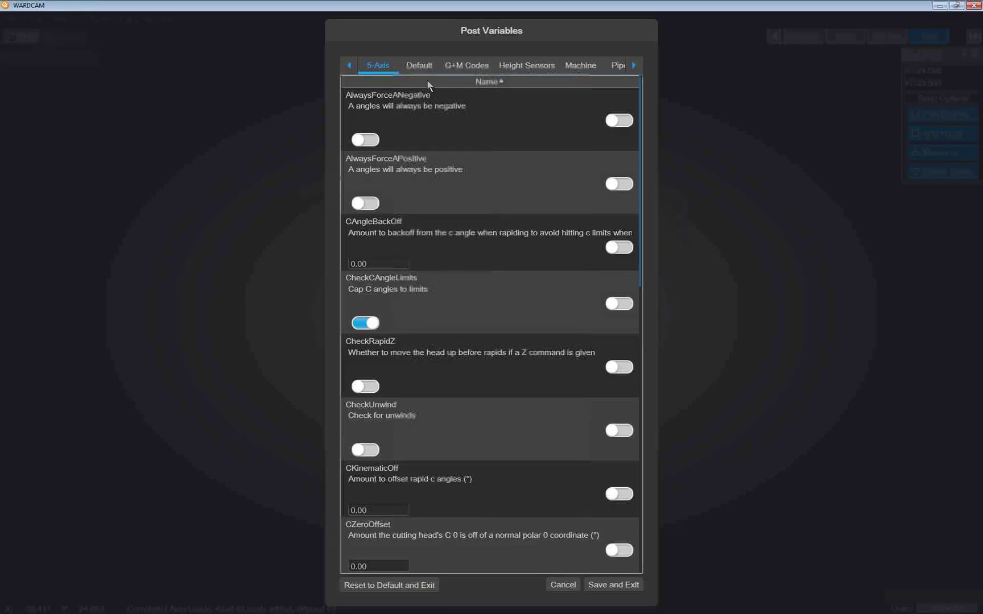
click(633, 66)
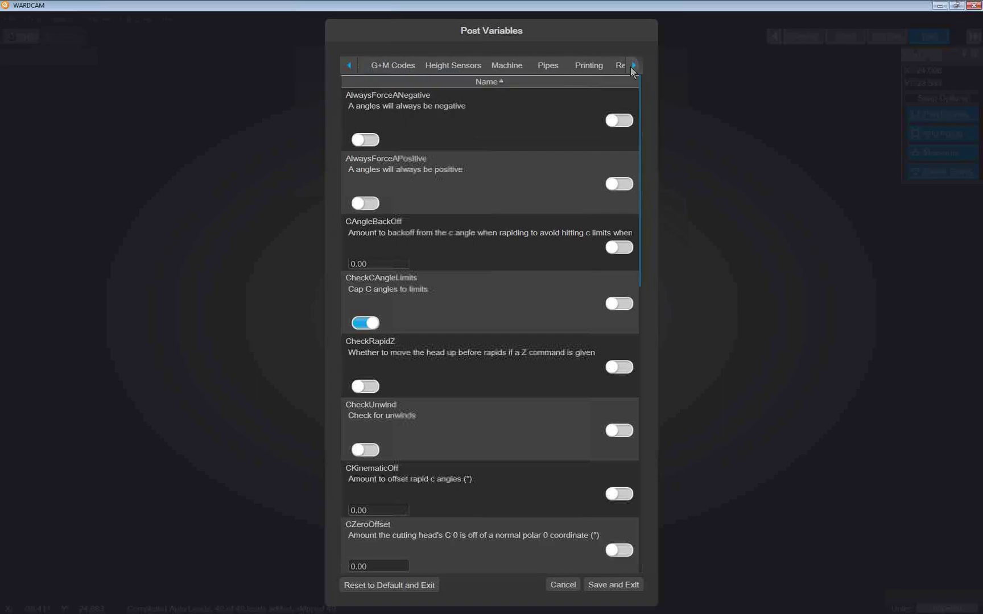
click(626, 585)
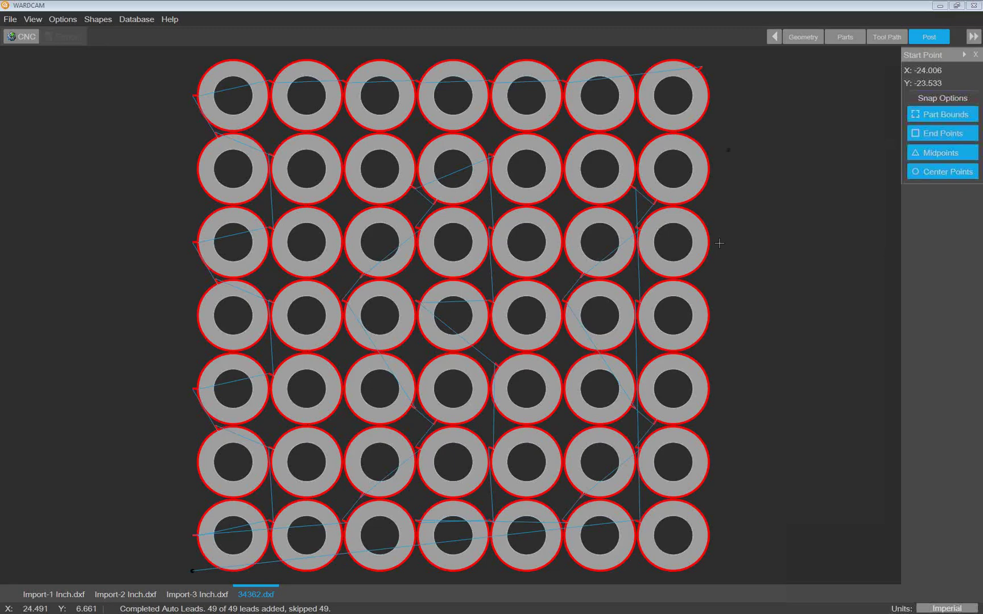
scroll(751, 256, up, 1)
scroll(753, 257, down, 4)
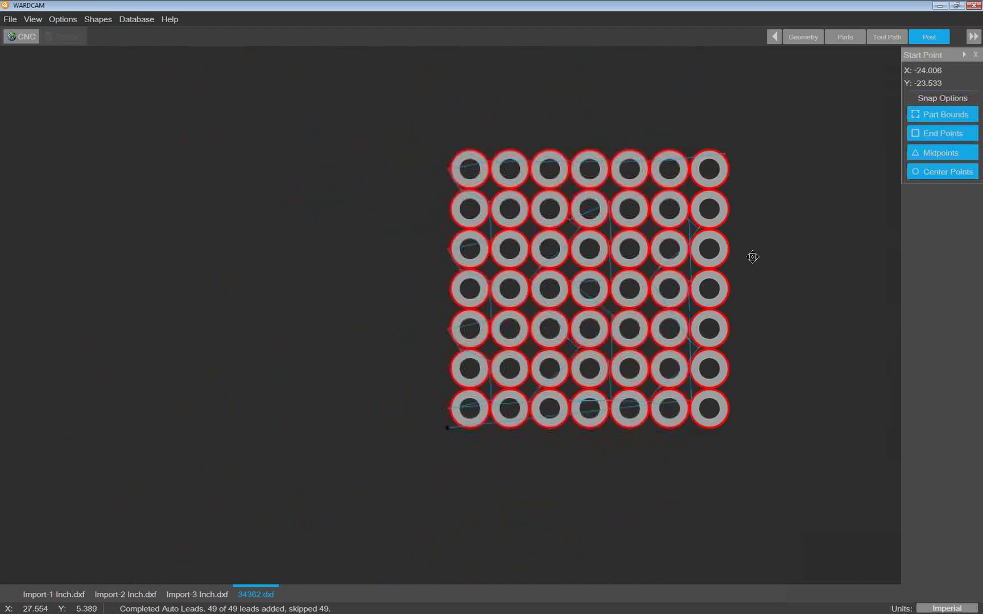
middle_drag(753, 257, 578, 277)
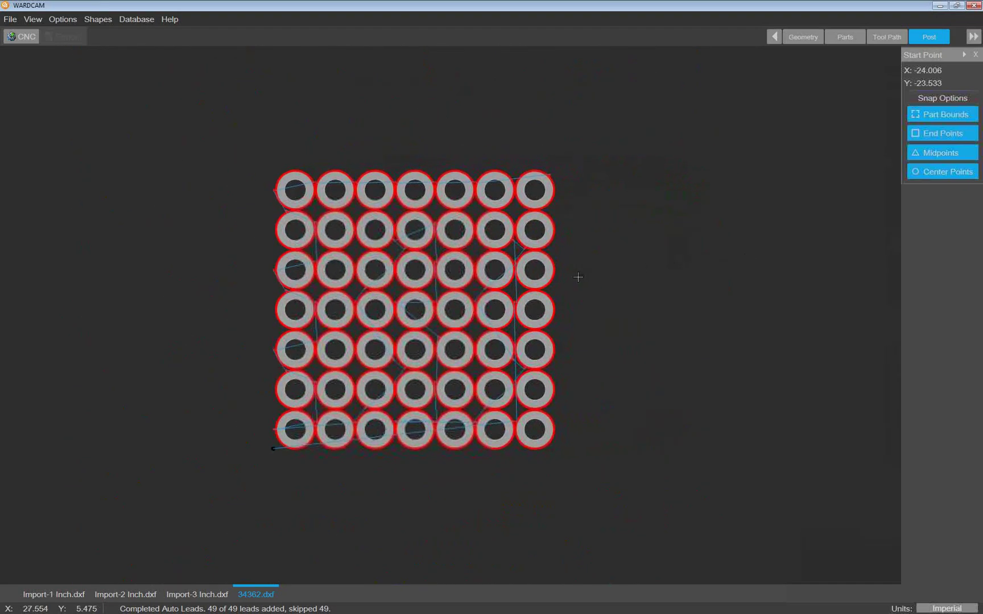
scroll(578, 277, up, 1)
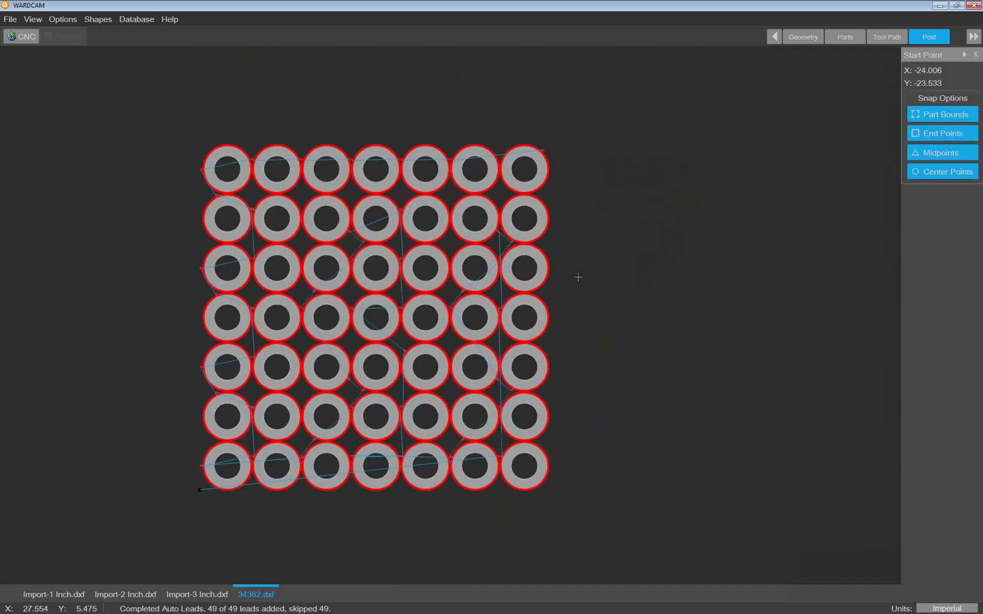